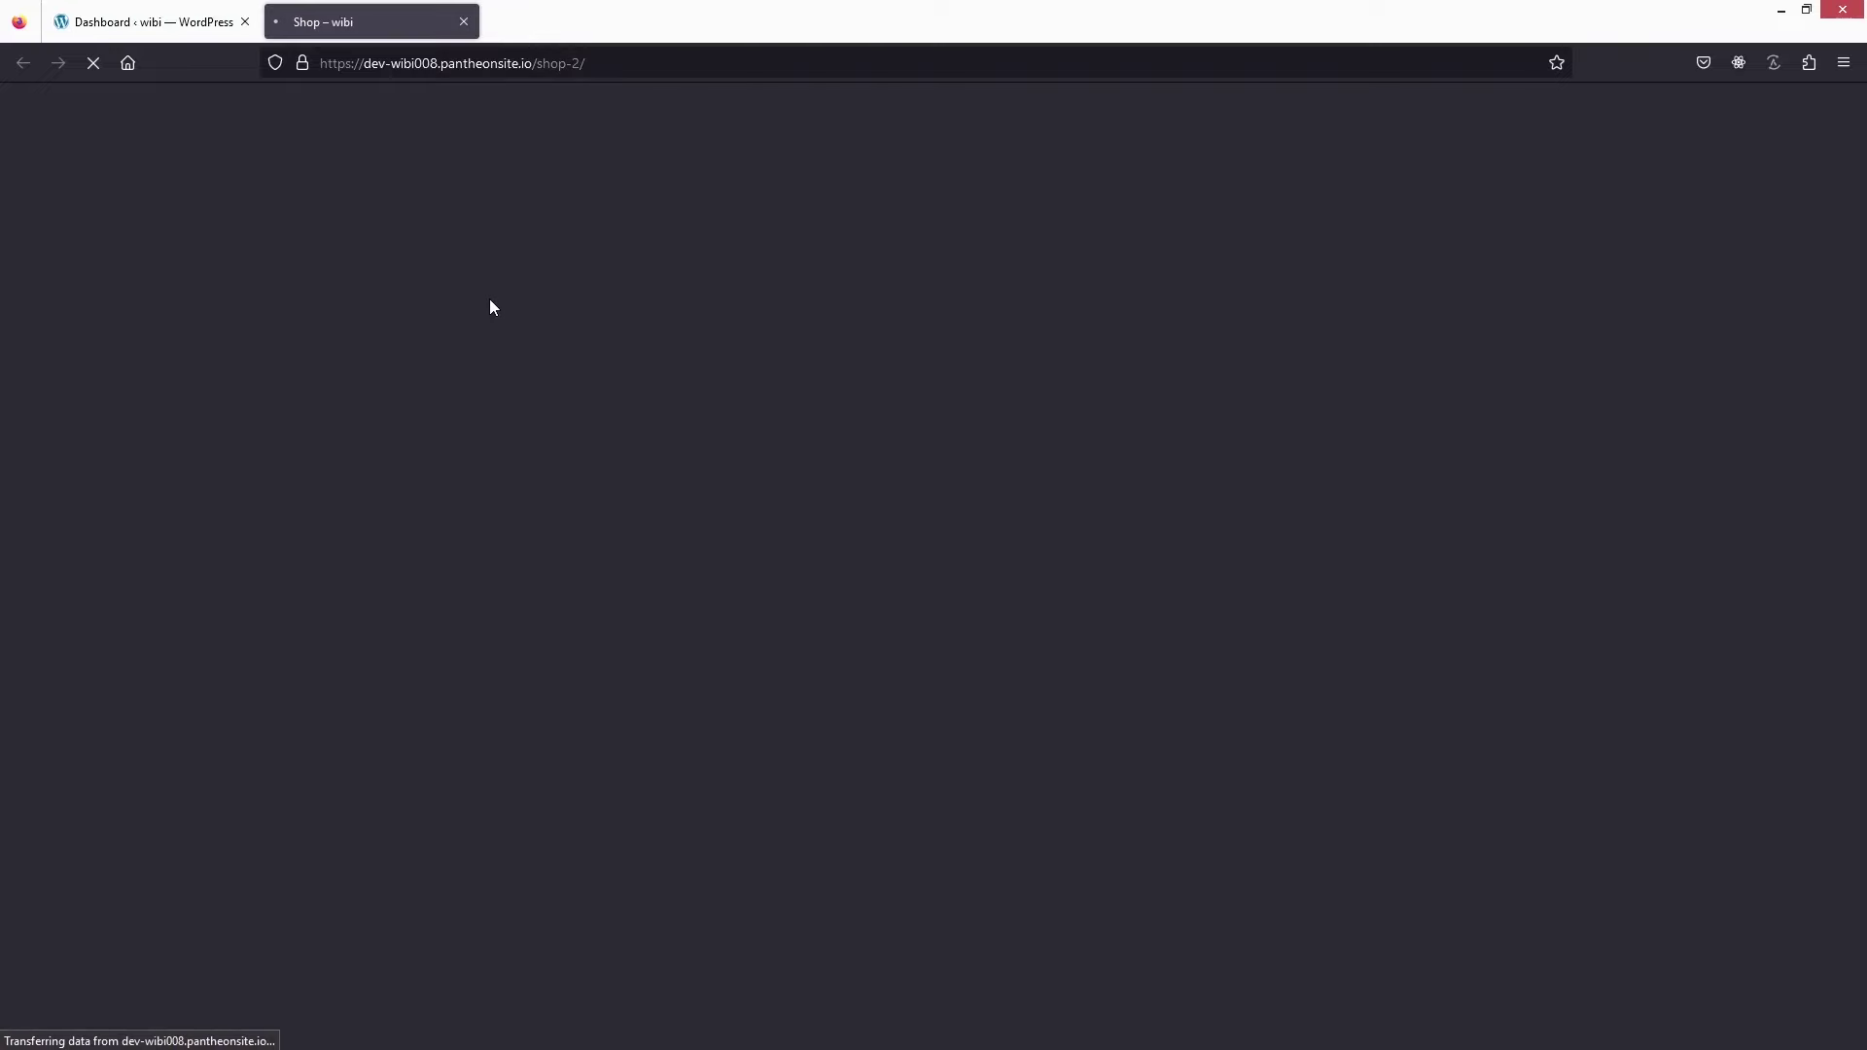
# - Switch to the Dashboard tab to show the wibi site's admin Dashboard
pyautogui.click(152, 22)
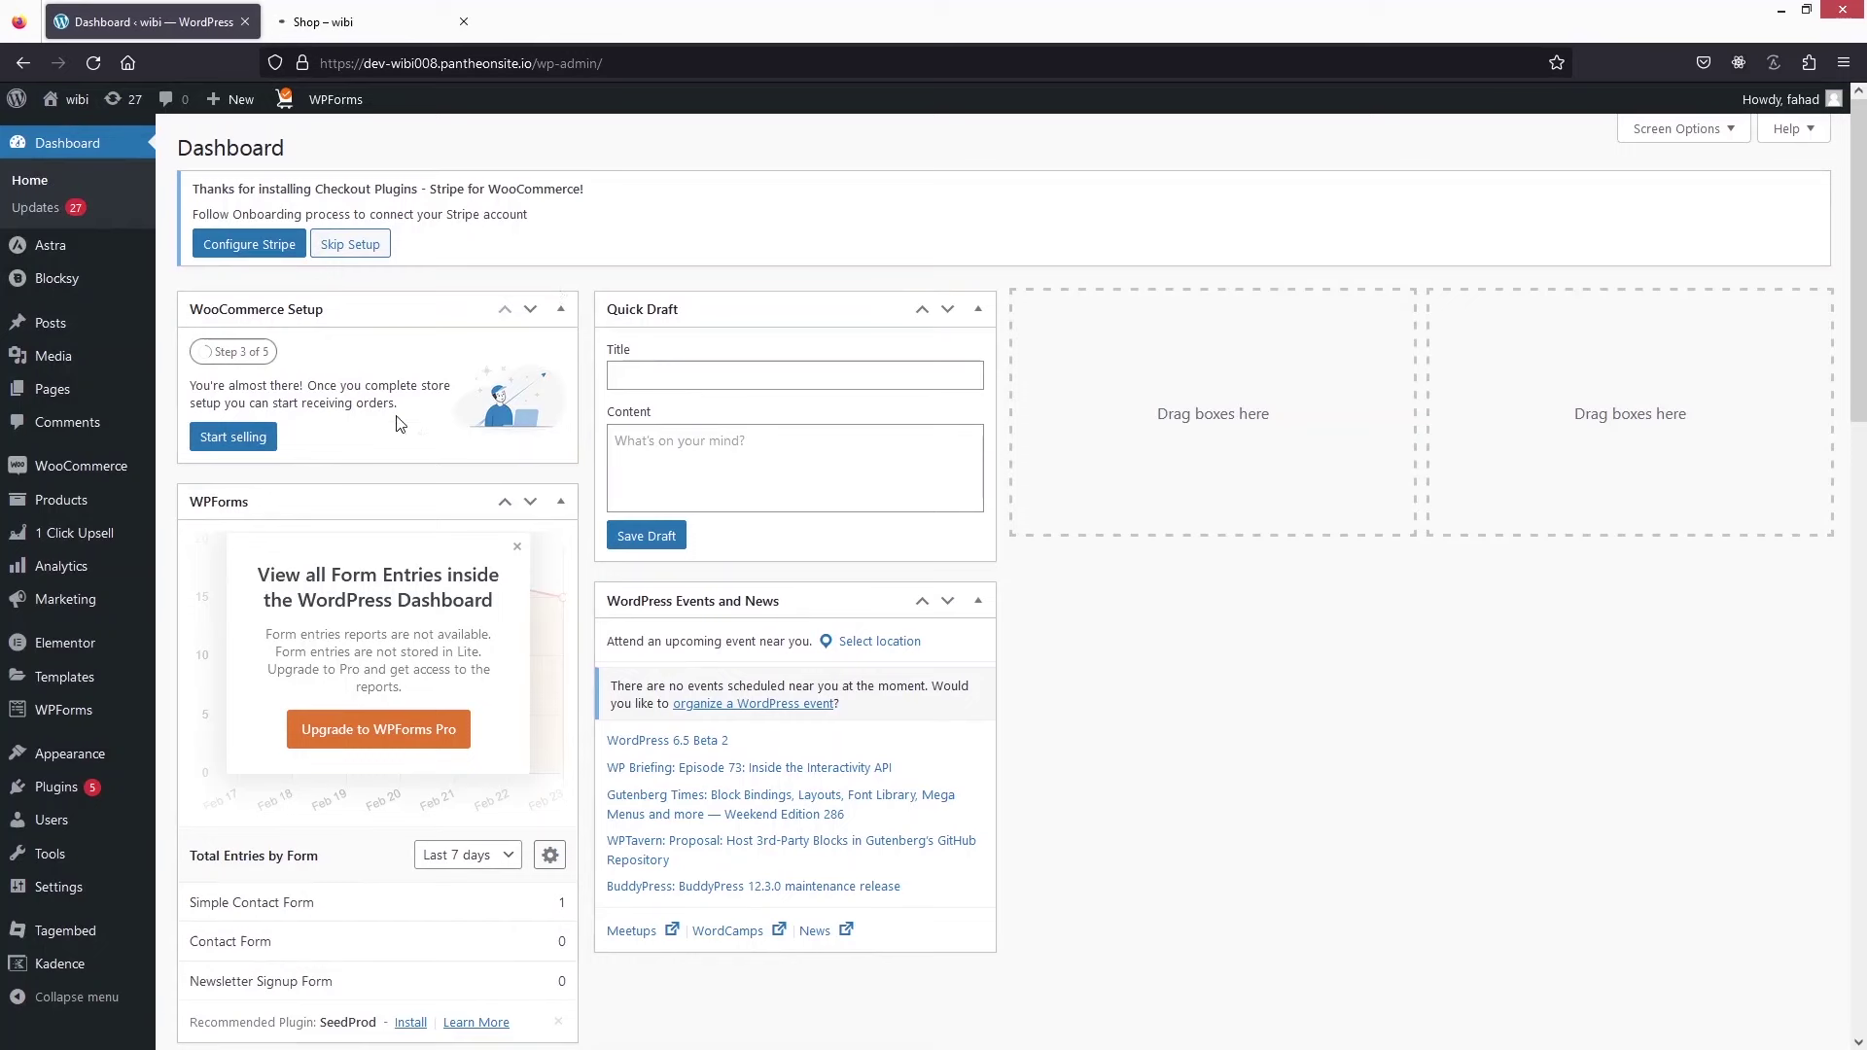
pyautogui.moveTo(94, 792)
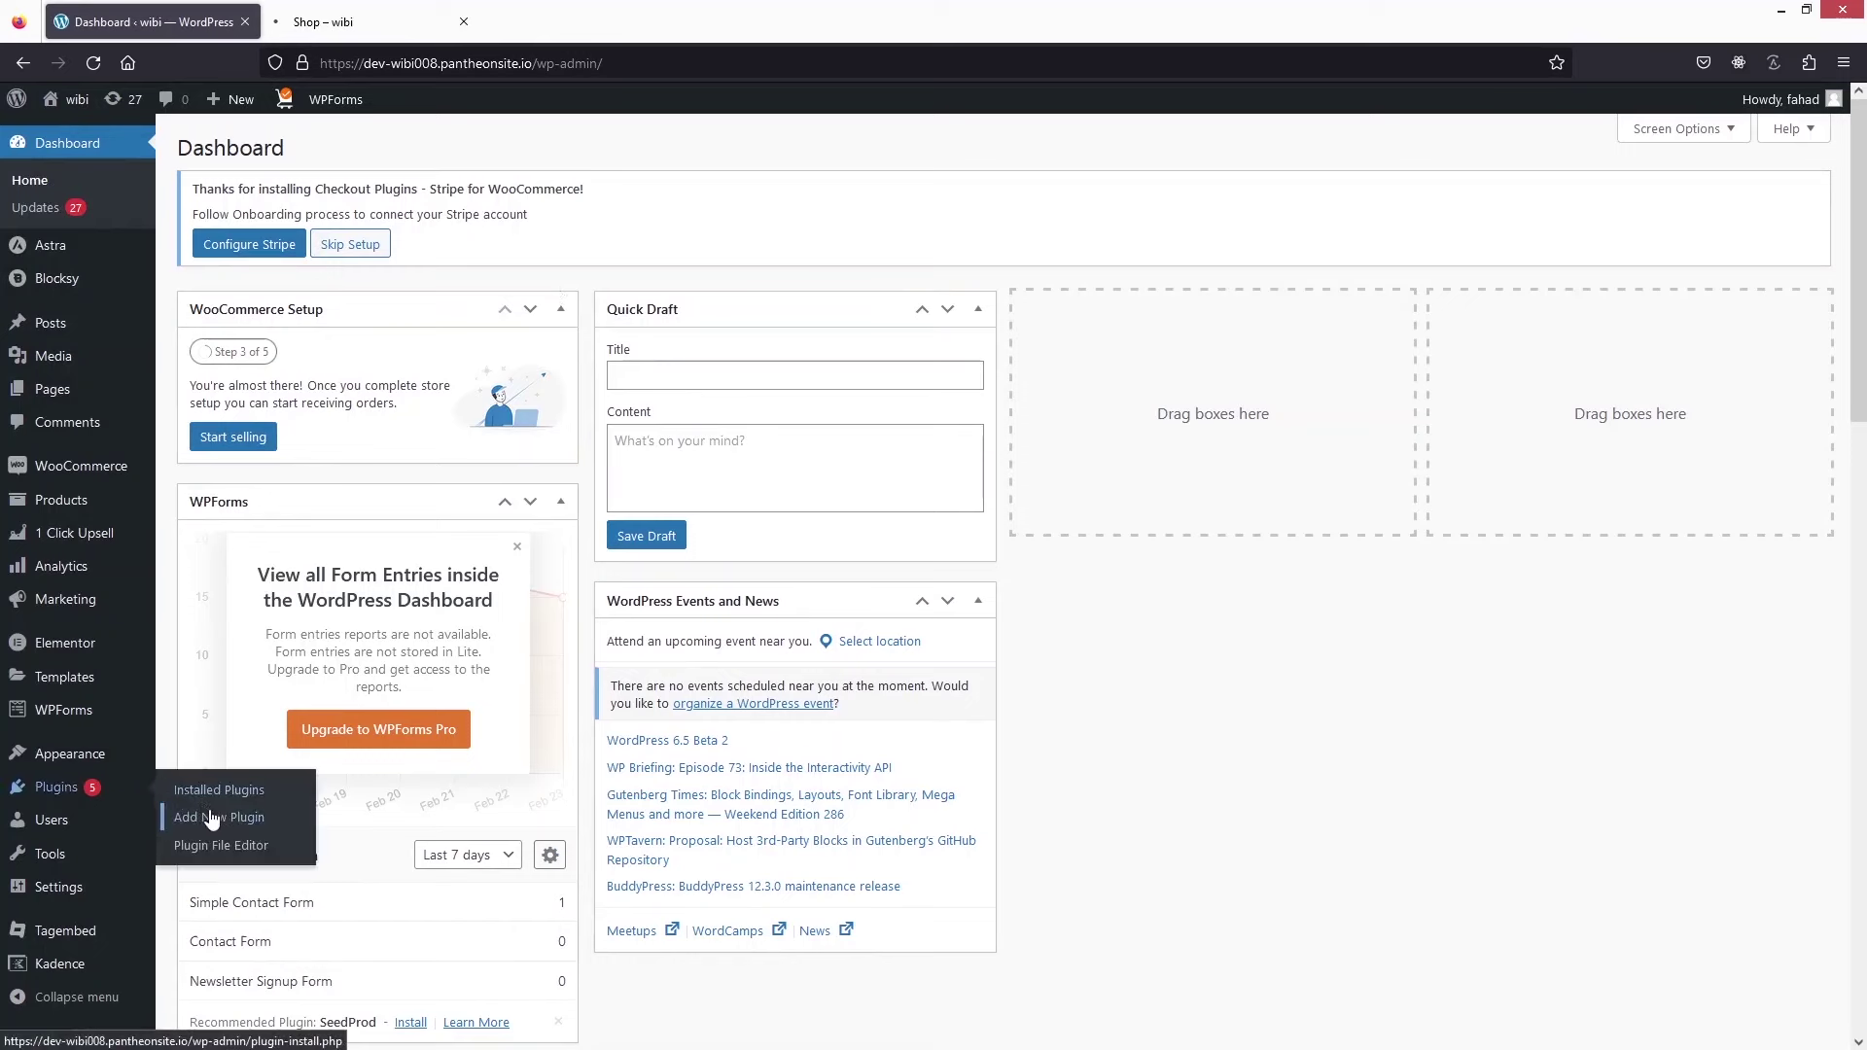
# - Search the plugin directory for 'woocommerce block' and install WooCommerce Blocks
pyautogui.click(216, 820)
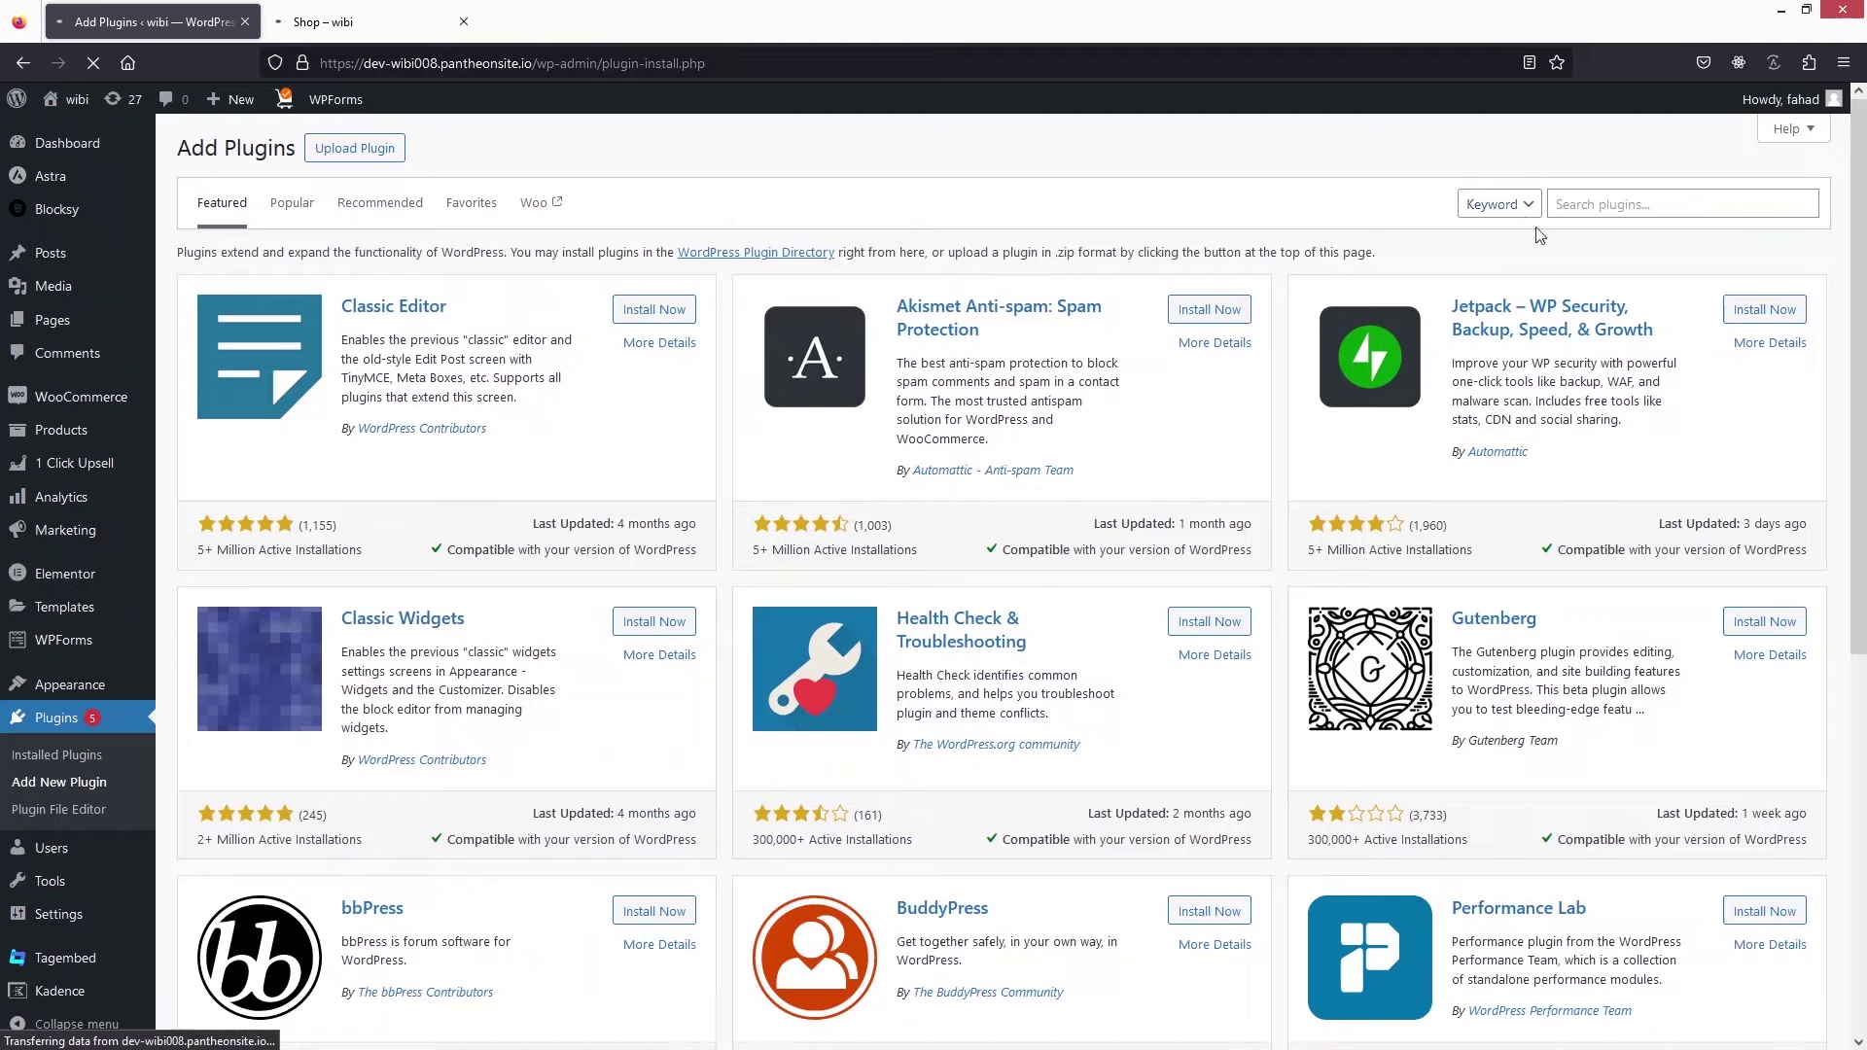
pyautogui.click(1597, 203)
pyautogui.write('woocommerce')
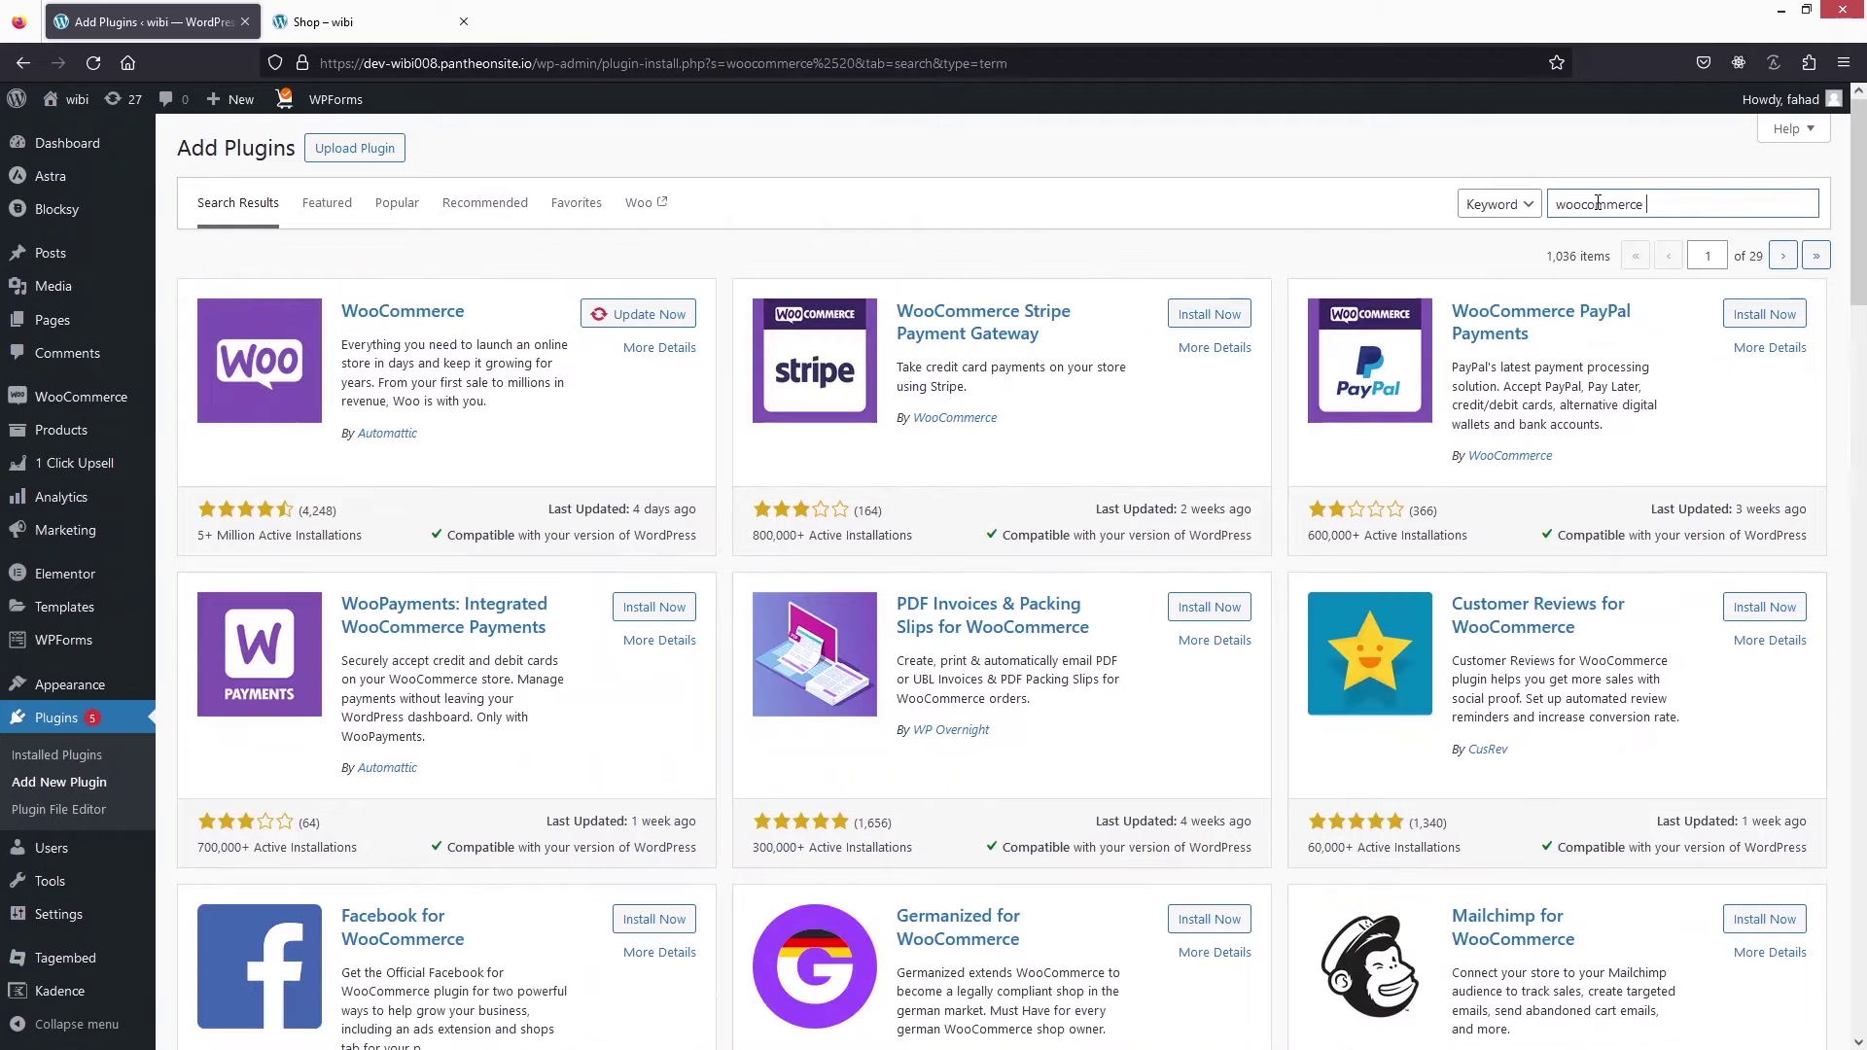
pyautogui.write('block')
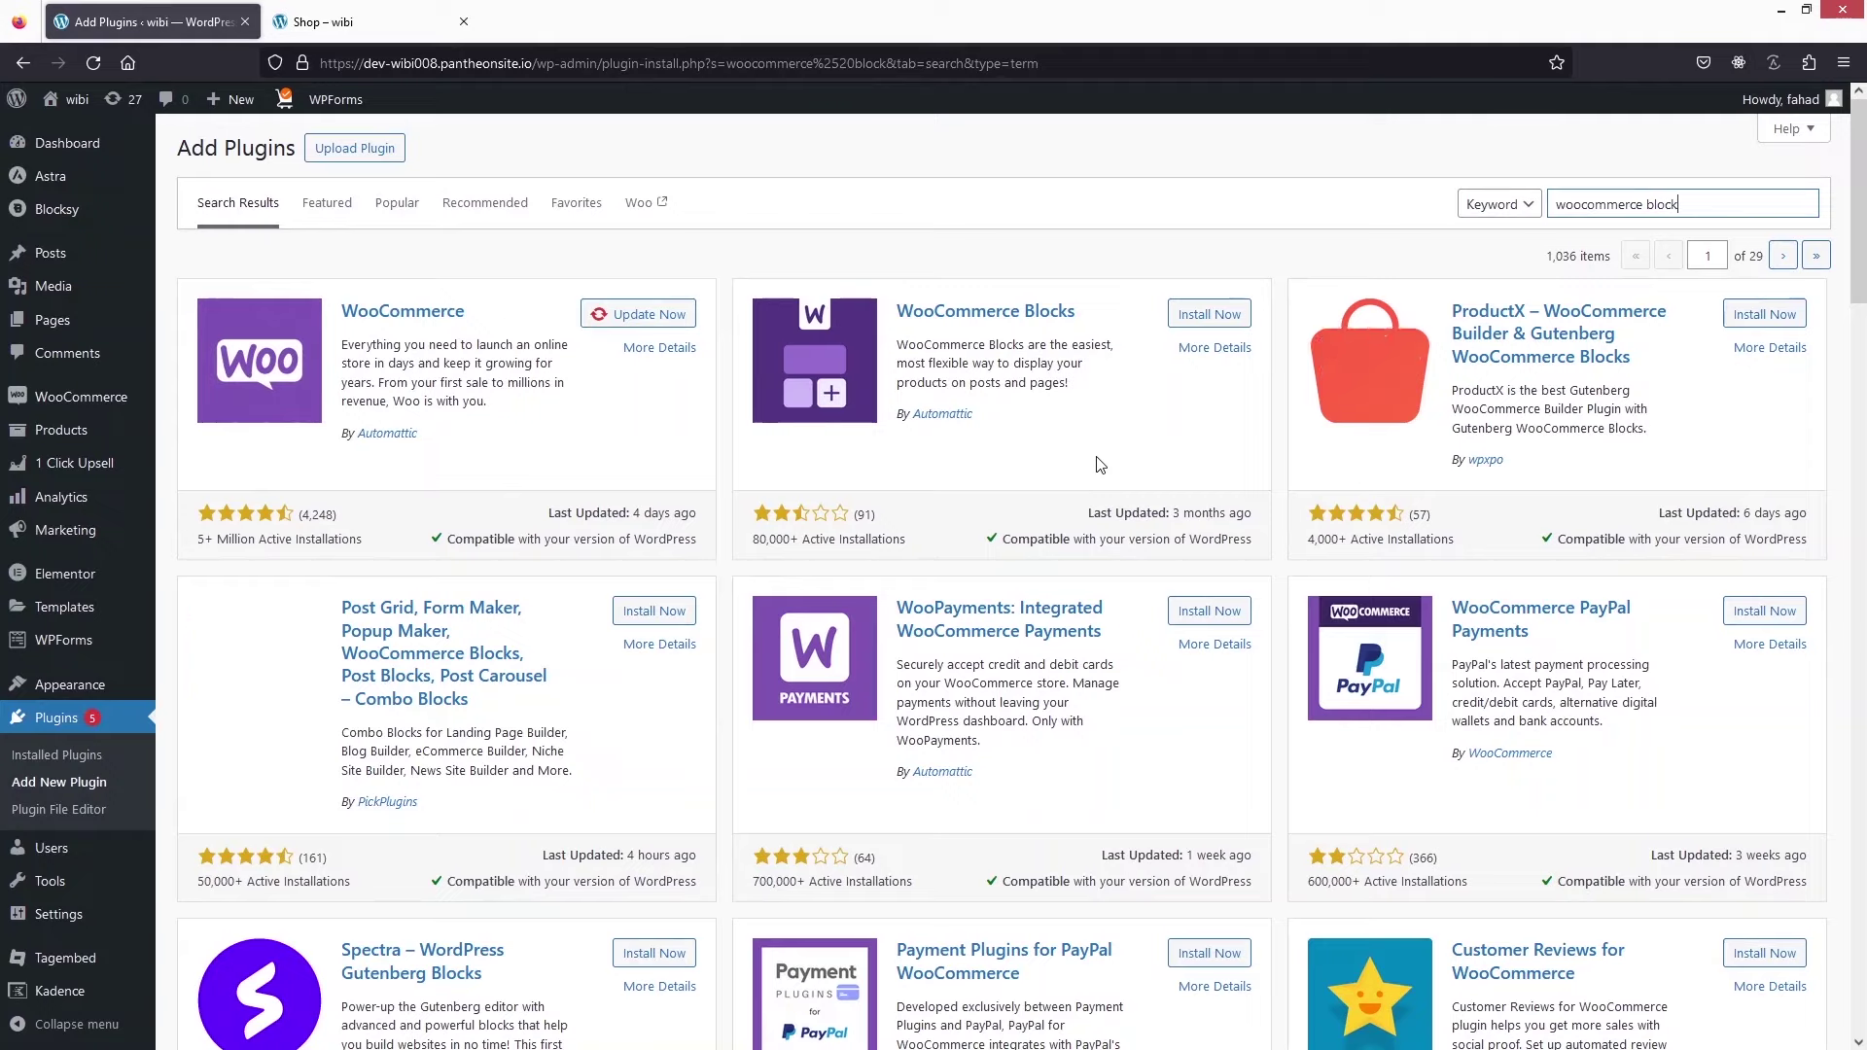
pyautogui.click(1208, 313)
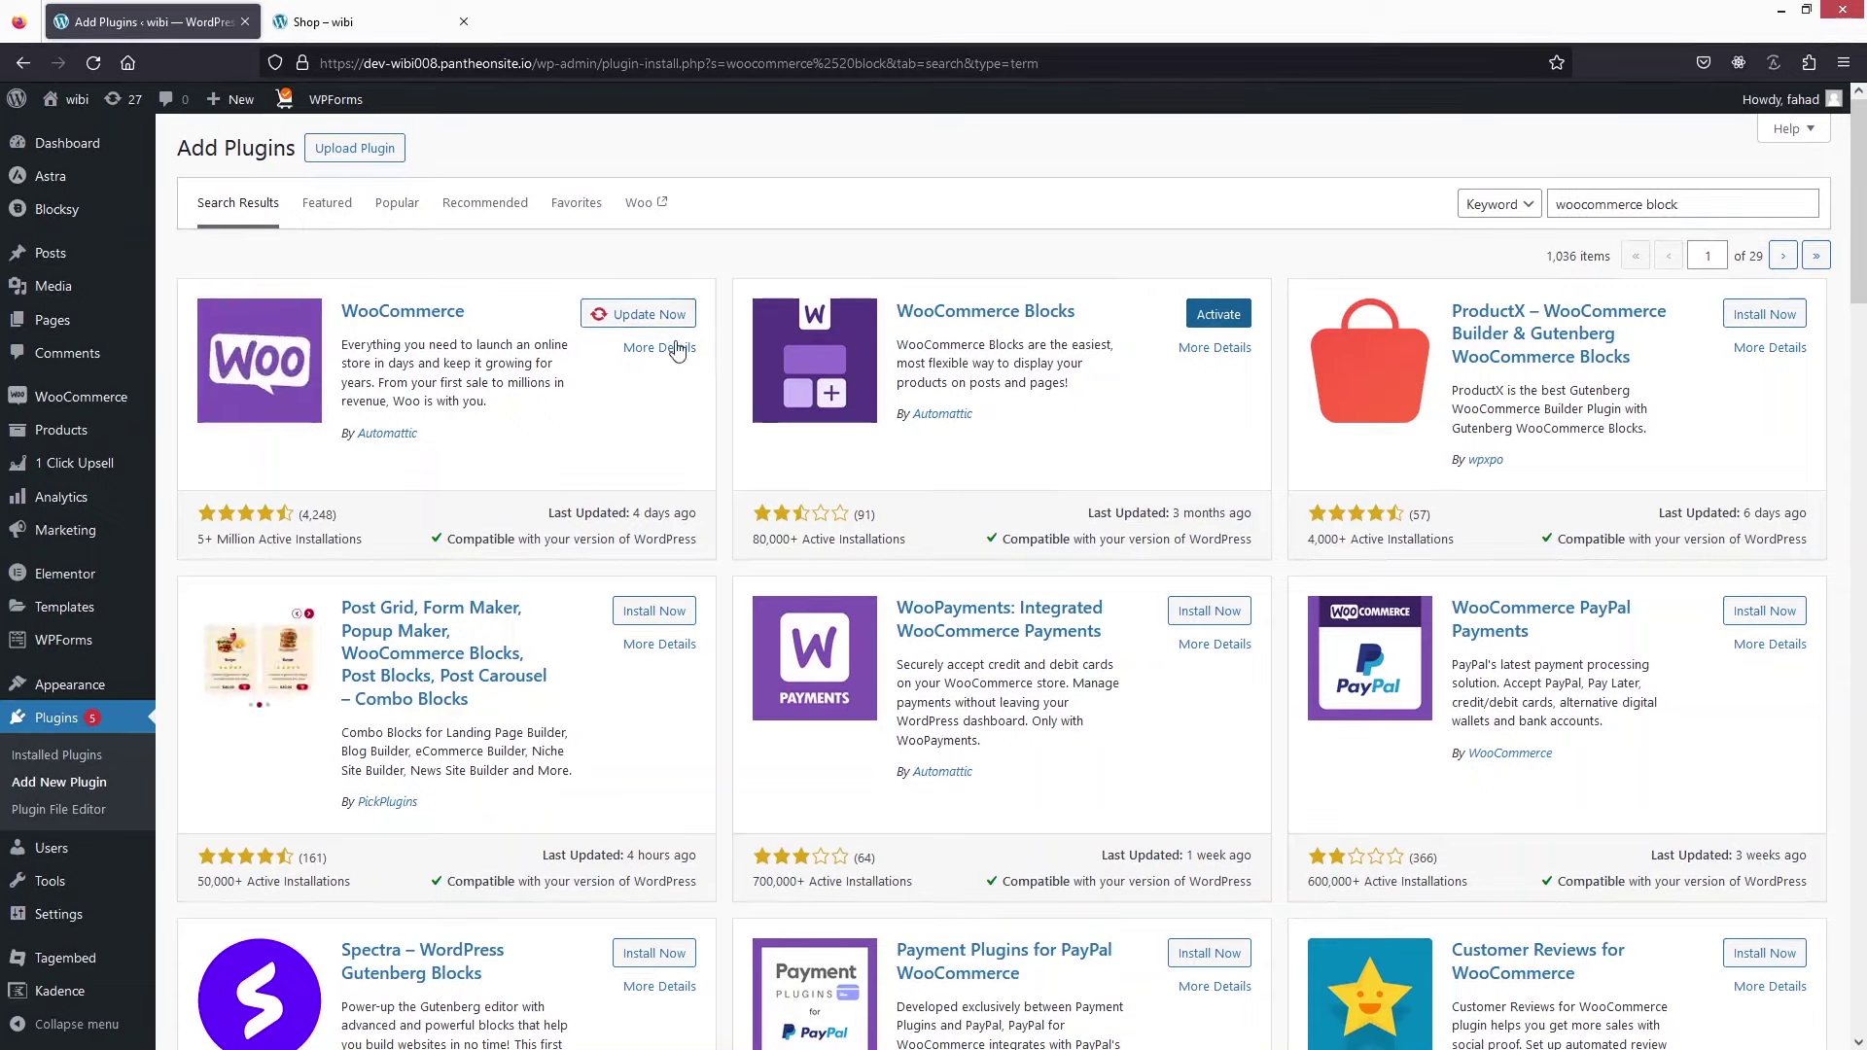
# - Update WooCommerce and install Elementor Header & Footer Builder and Essential Addons for Elementor
pyautogui.click(627, 313)
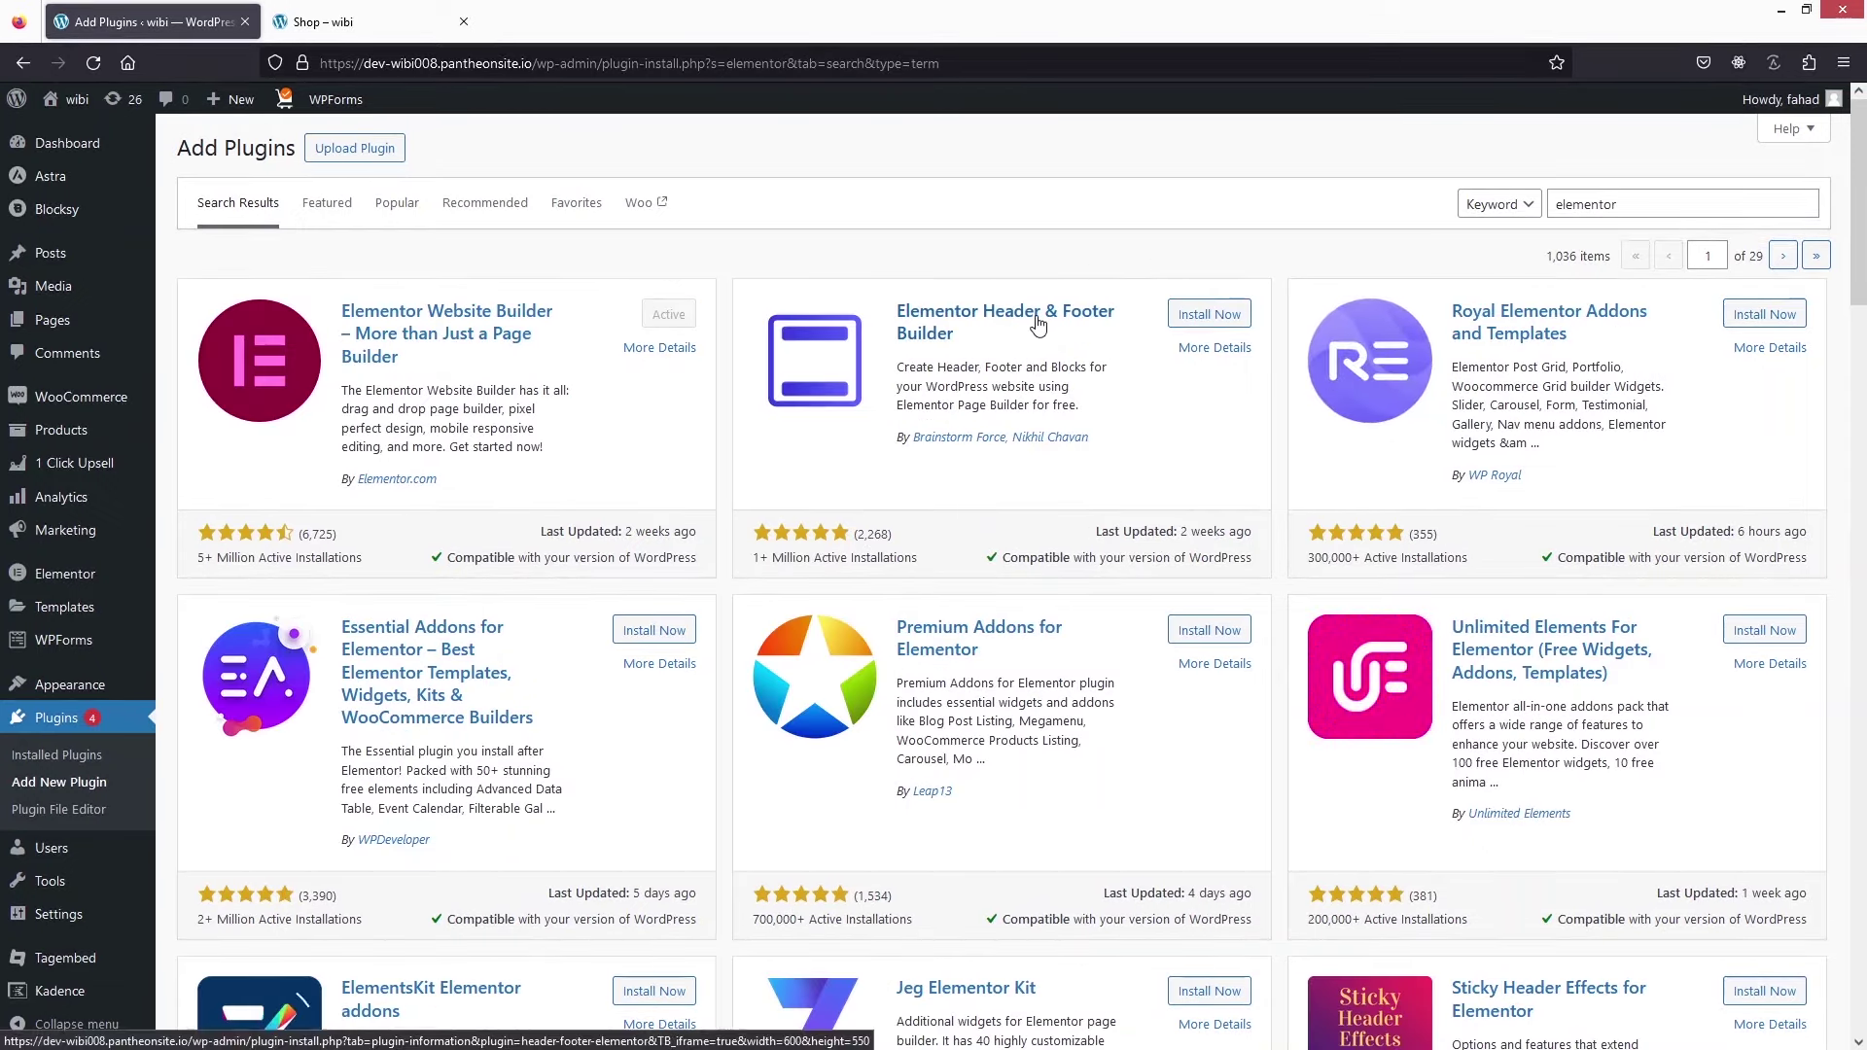
pyautogui.click(1217, 315)
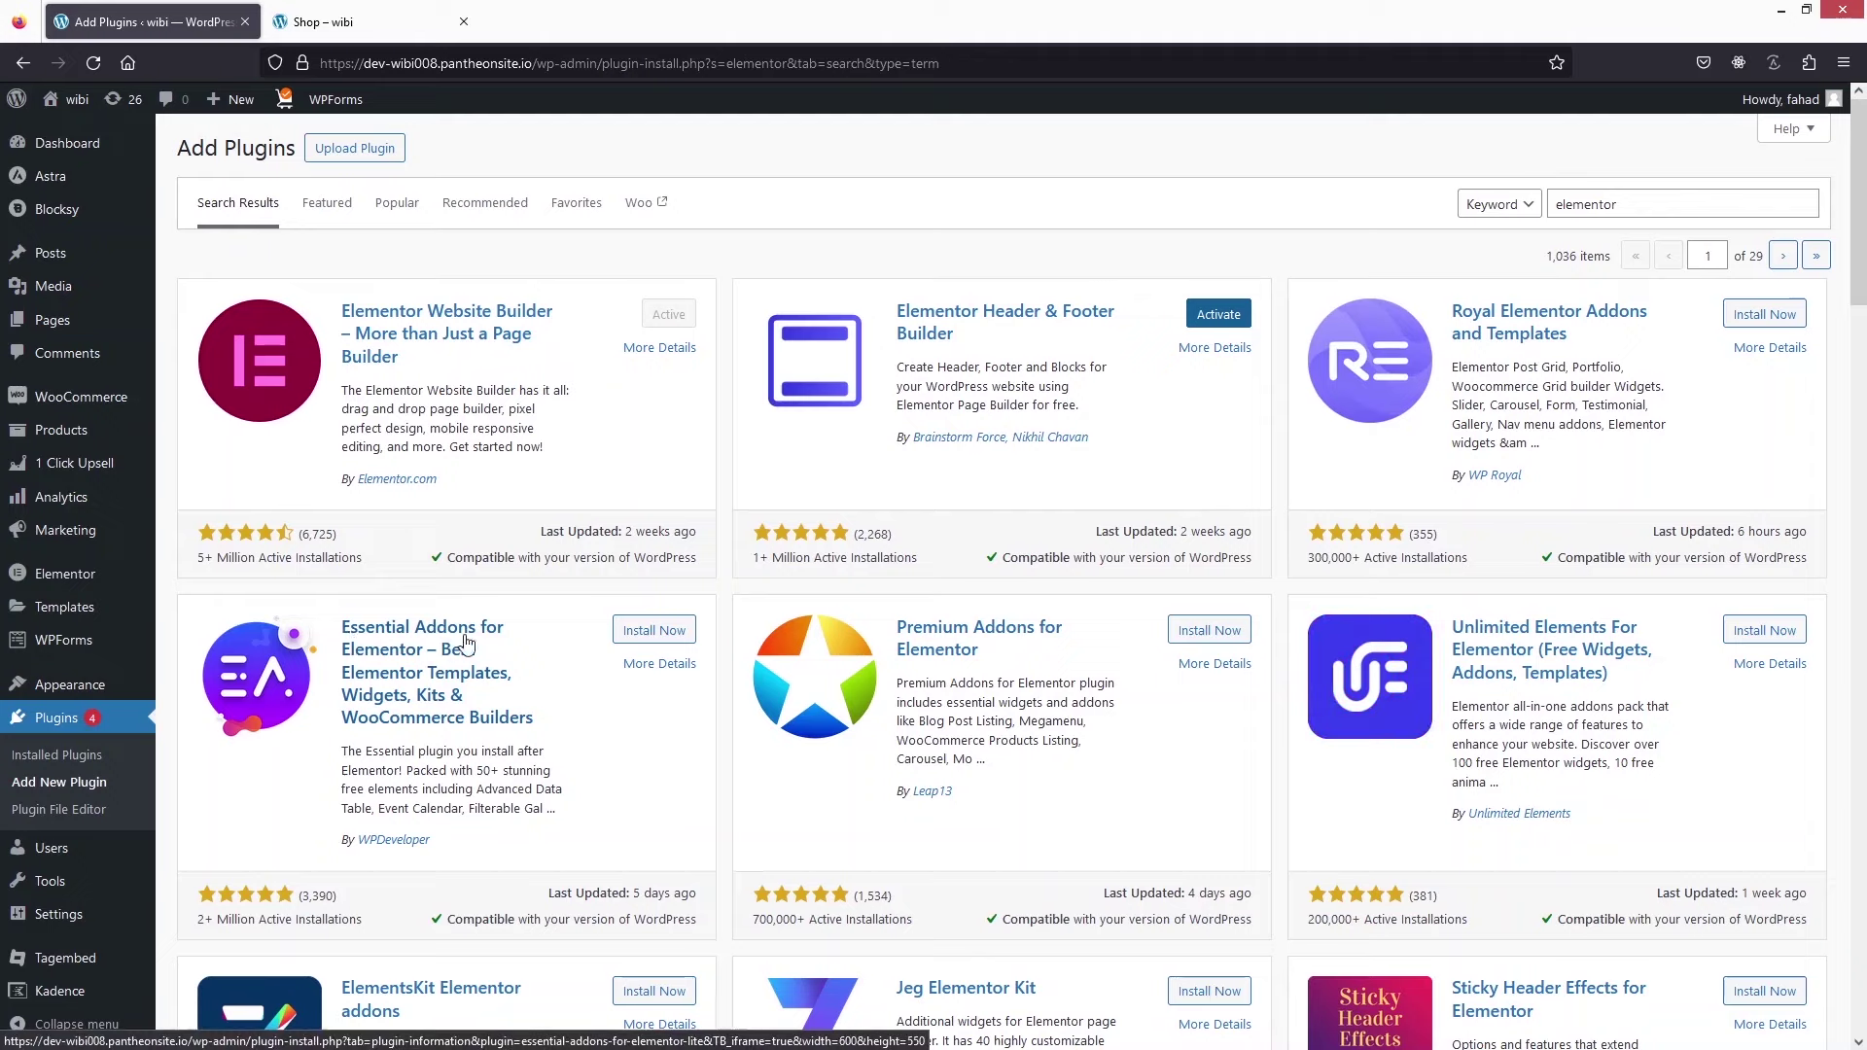
pyautogui.click(642, 632)
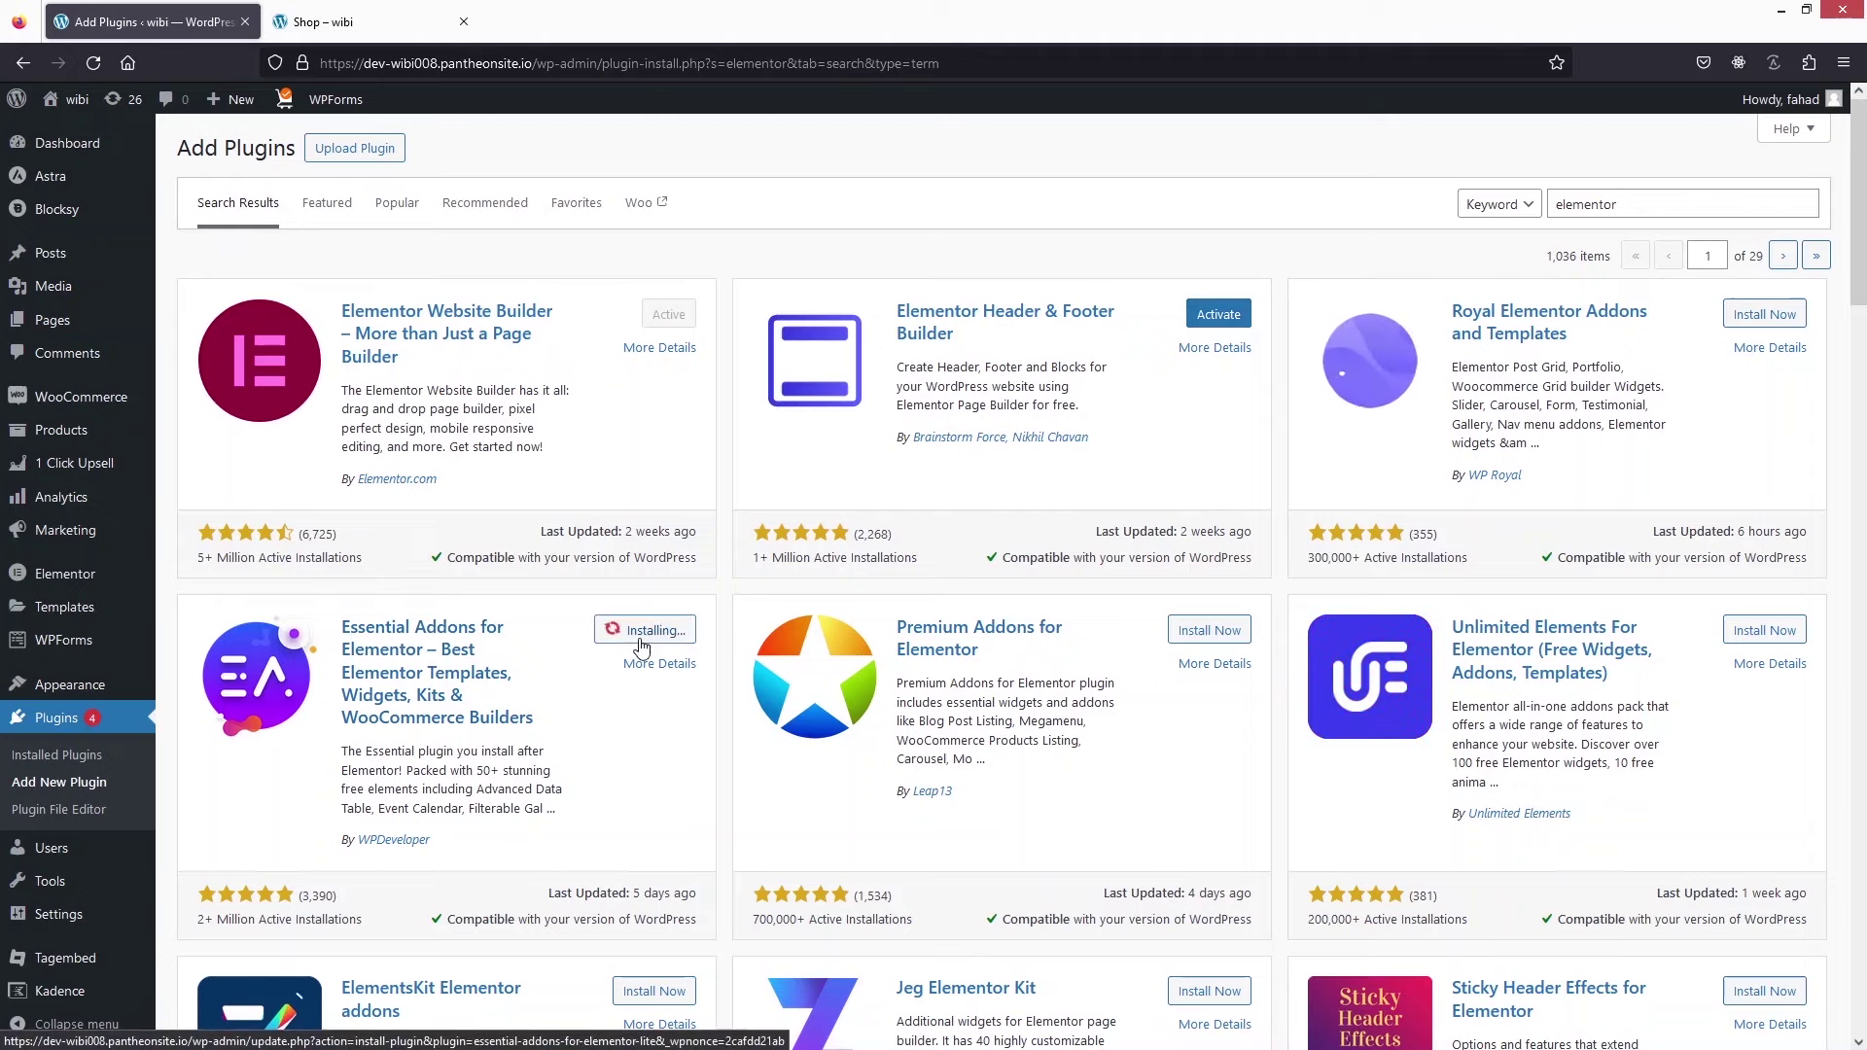
# - Search 'woolentor', install ShopLentor, and go to the Installed Plugins list
pyautogui.doubleClick(1661, 201)
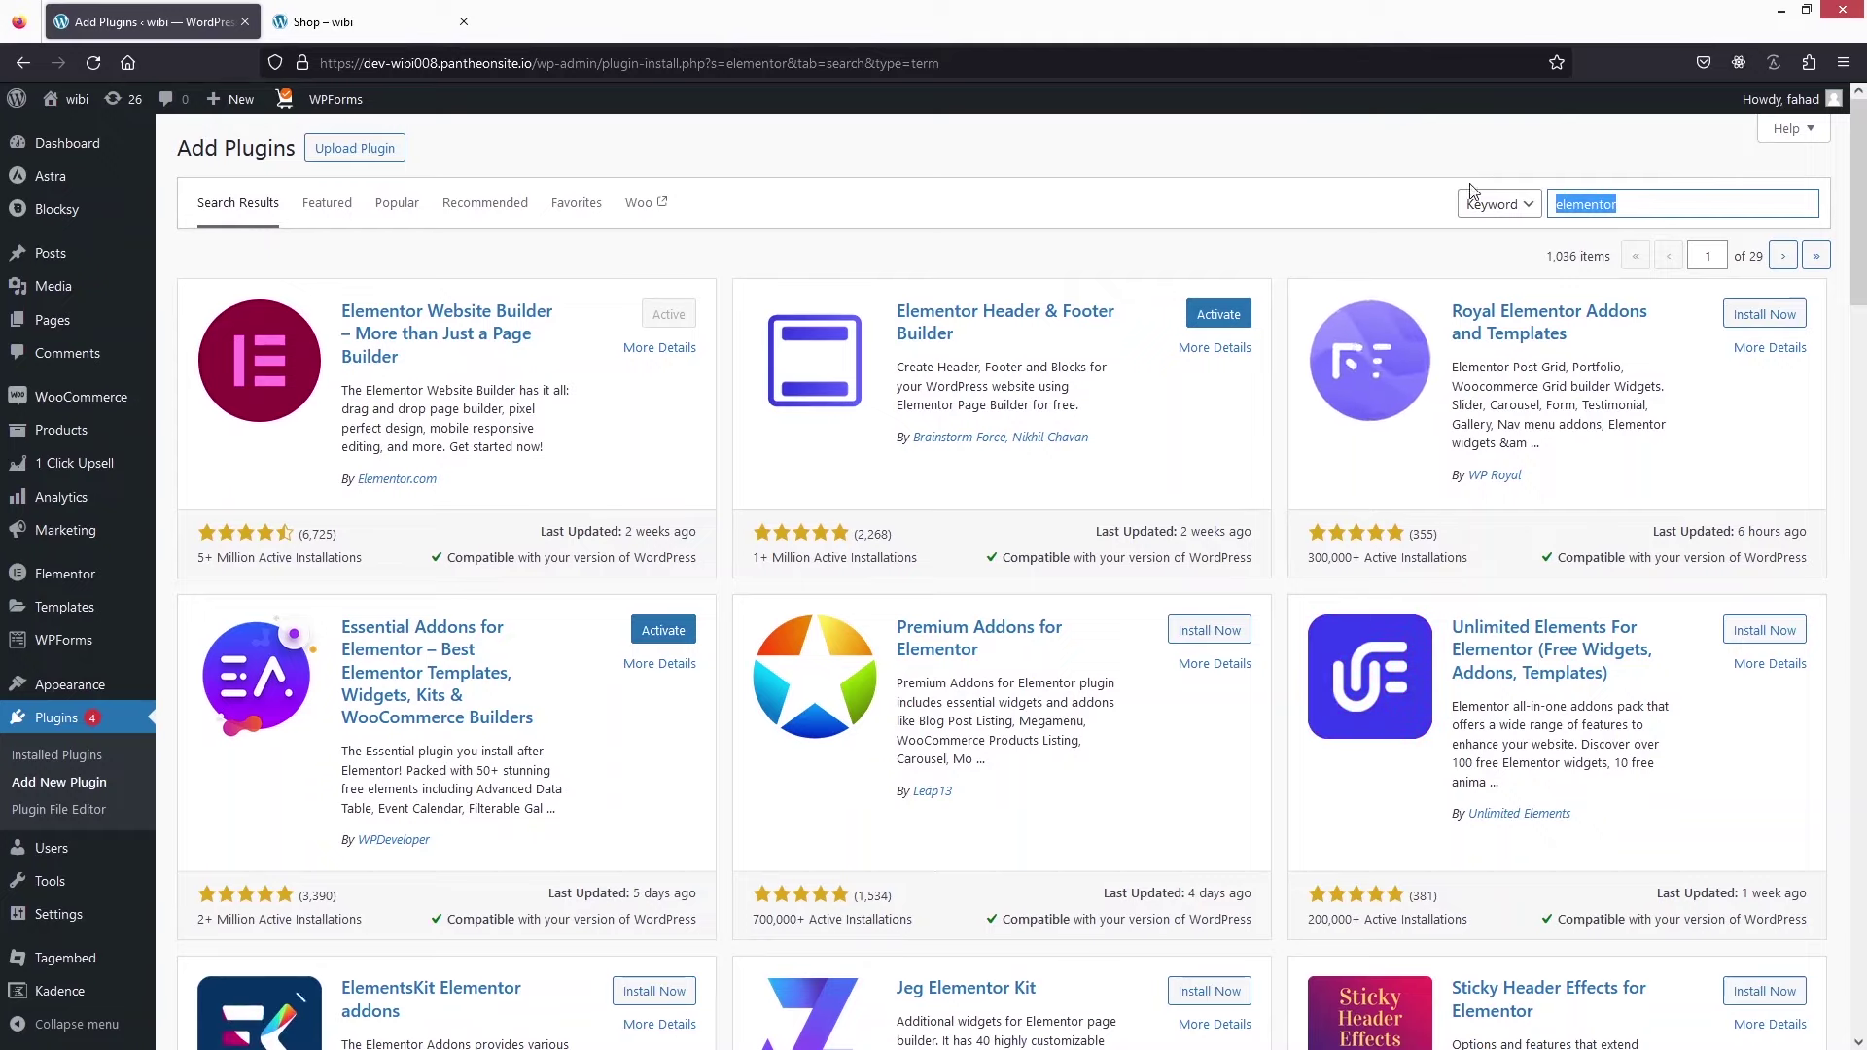
pyautogui.write('woolentor')
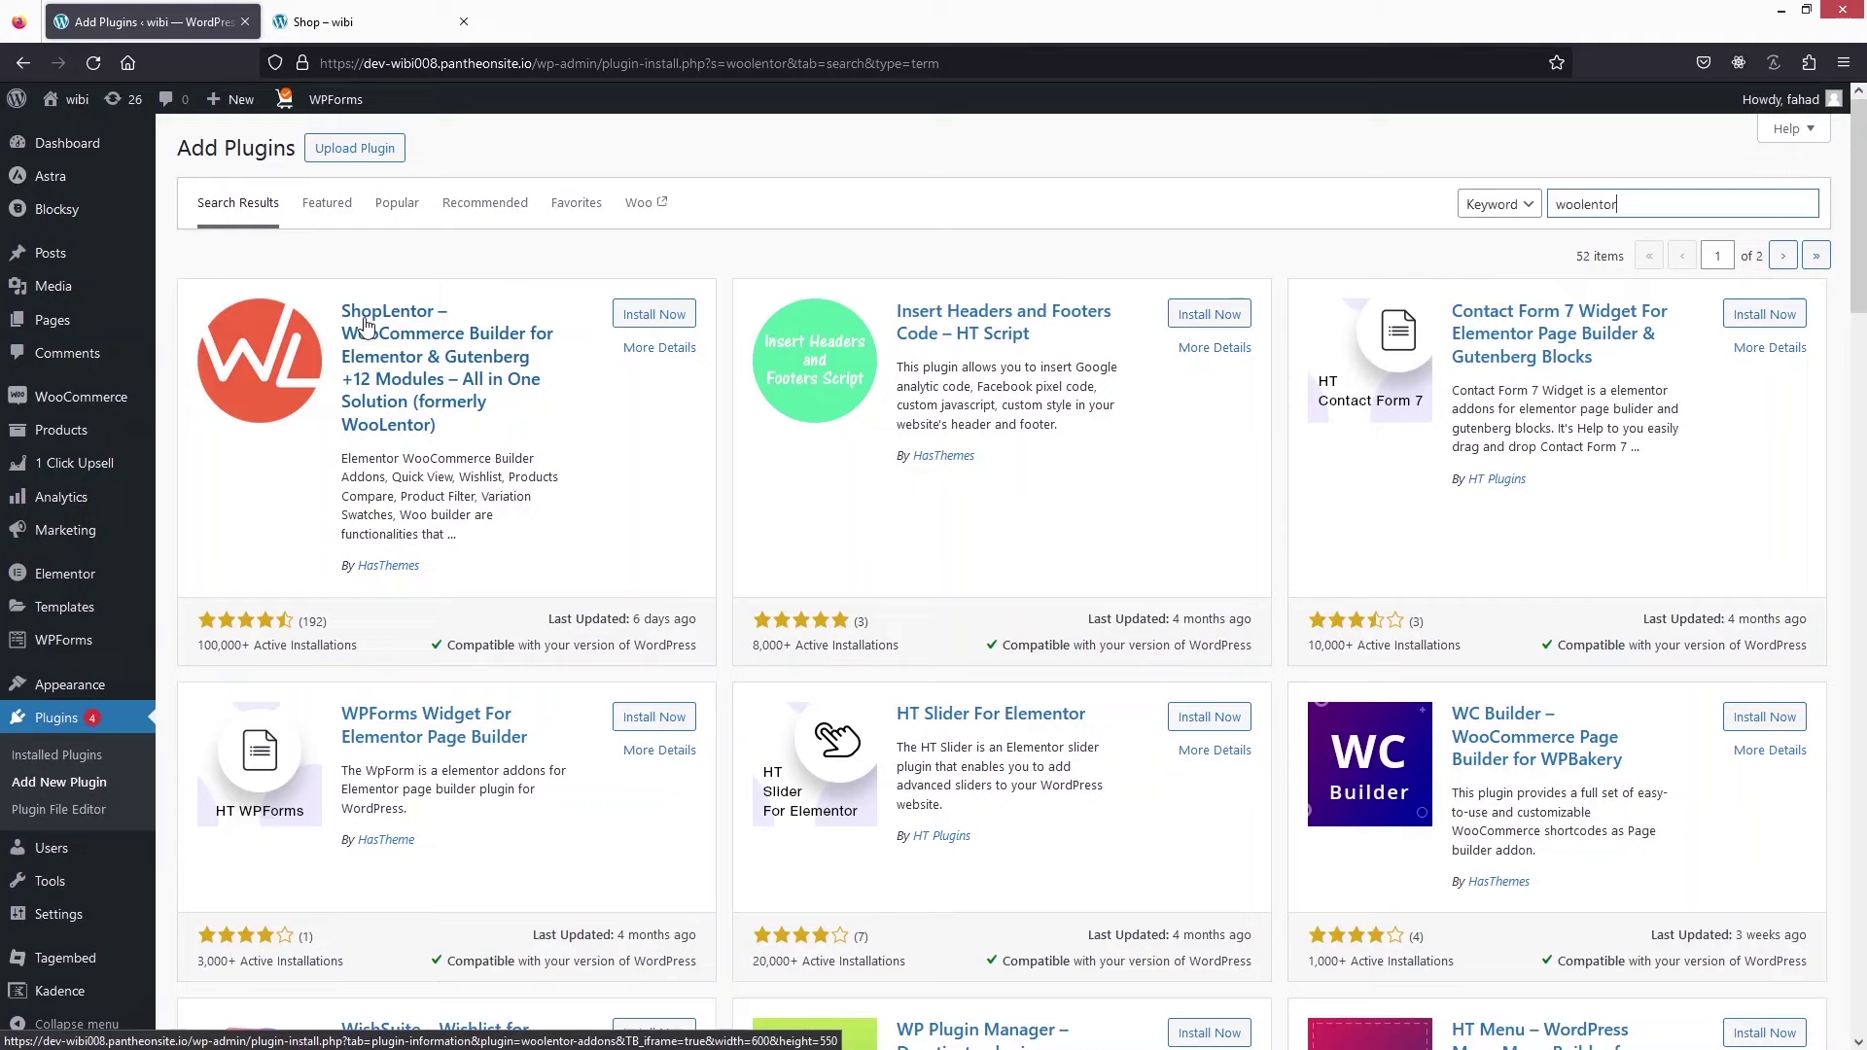
pyautogui.click(649, 314)
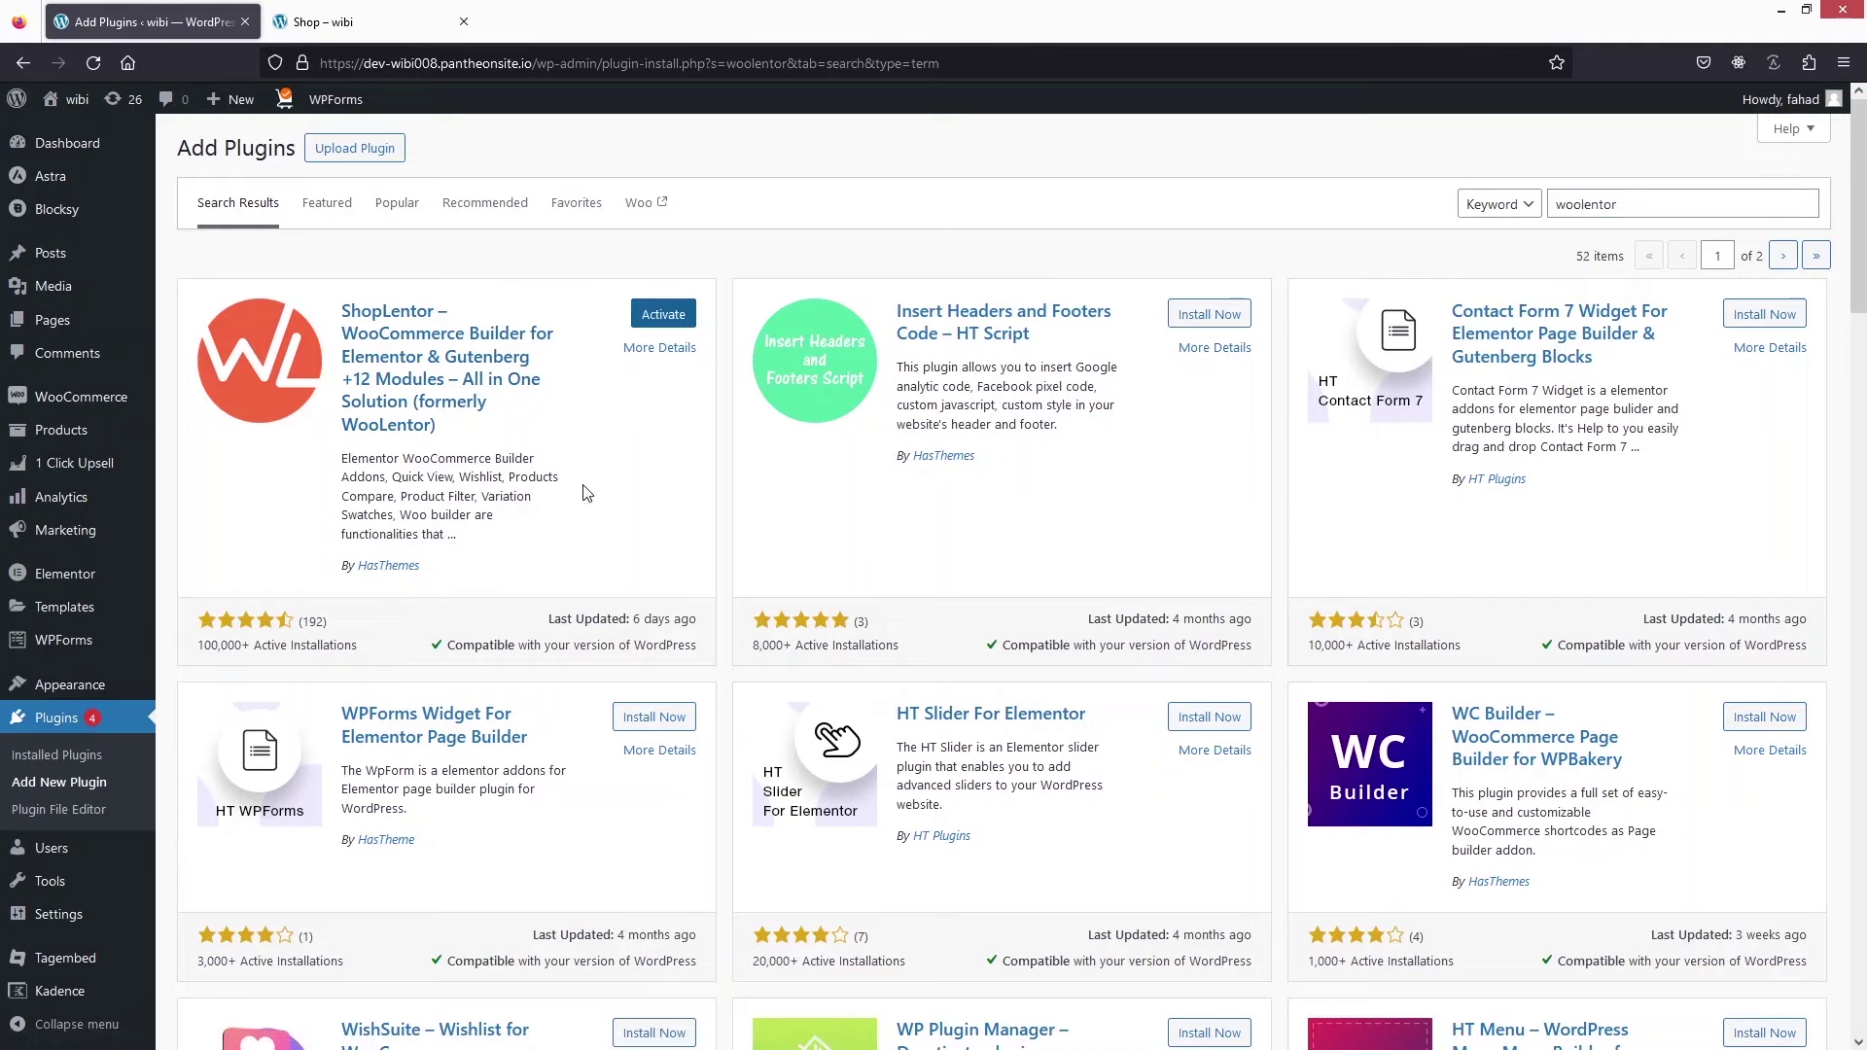
pyautogui.click(73, 758)
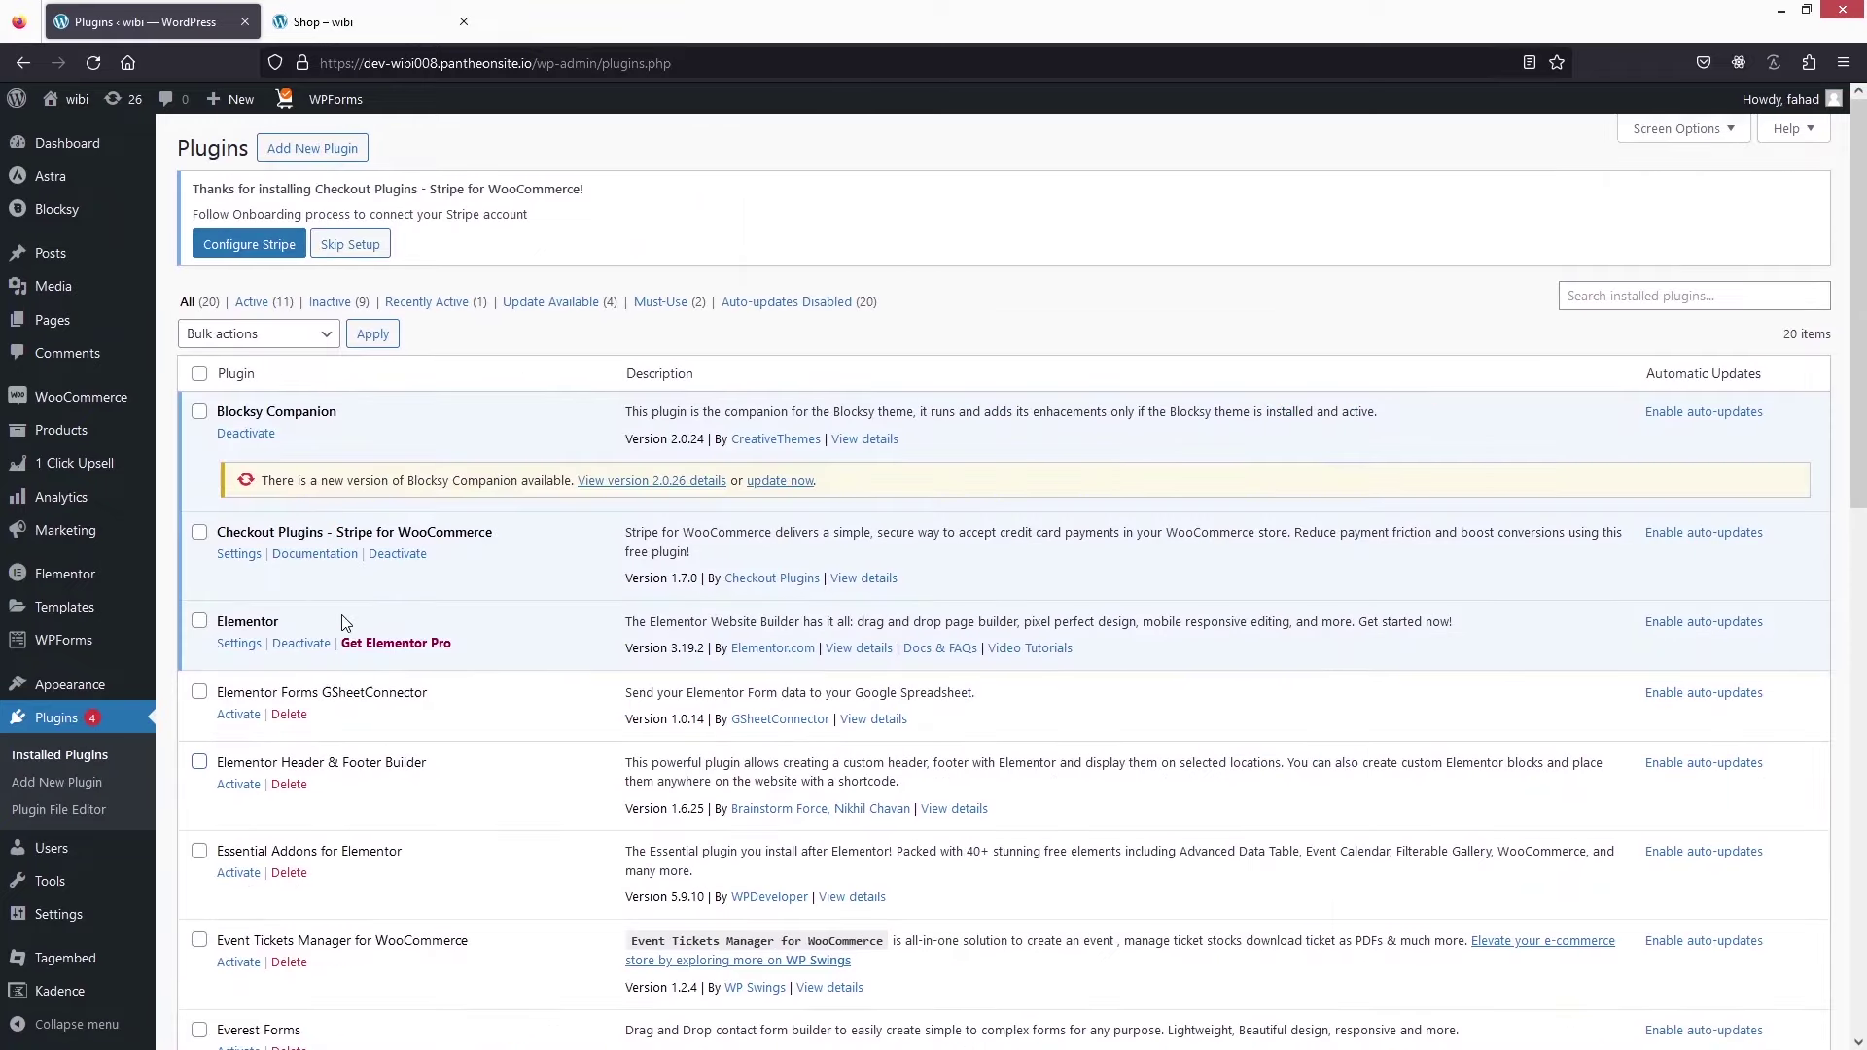
# - Tick Elementor Header & Footer Builder, Essential Addons for Elementor and WooCommerce Blocks in the plugin list
pyautogui.scroll(-2, 345, 622)
pyautogui.click(198, 565)
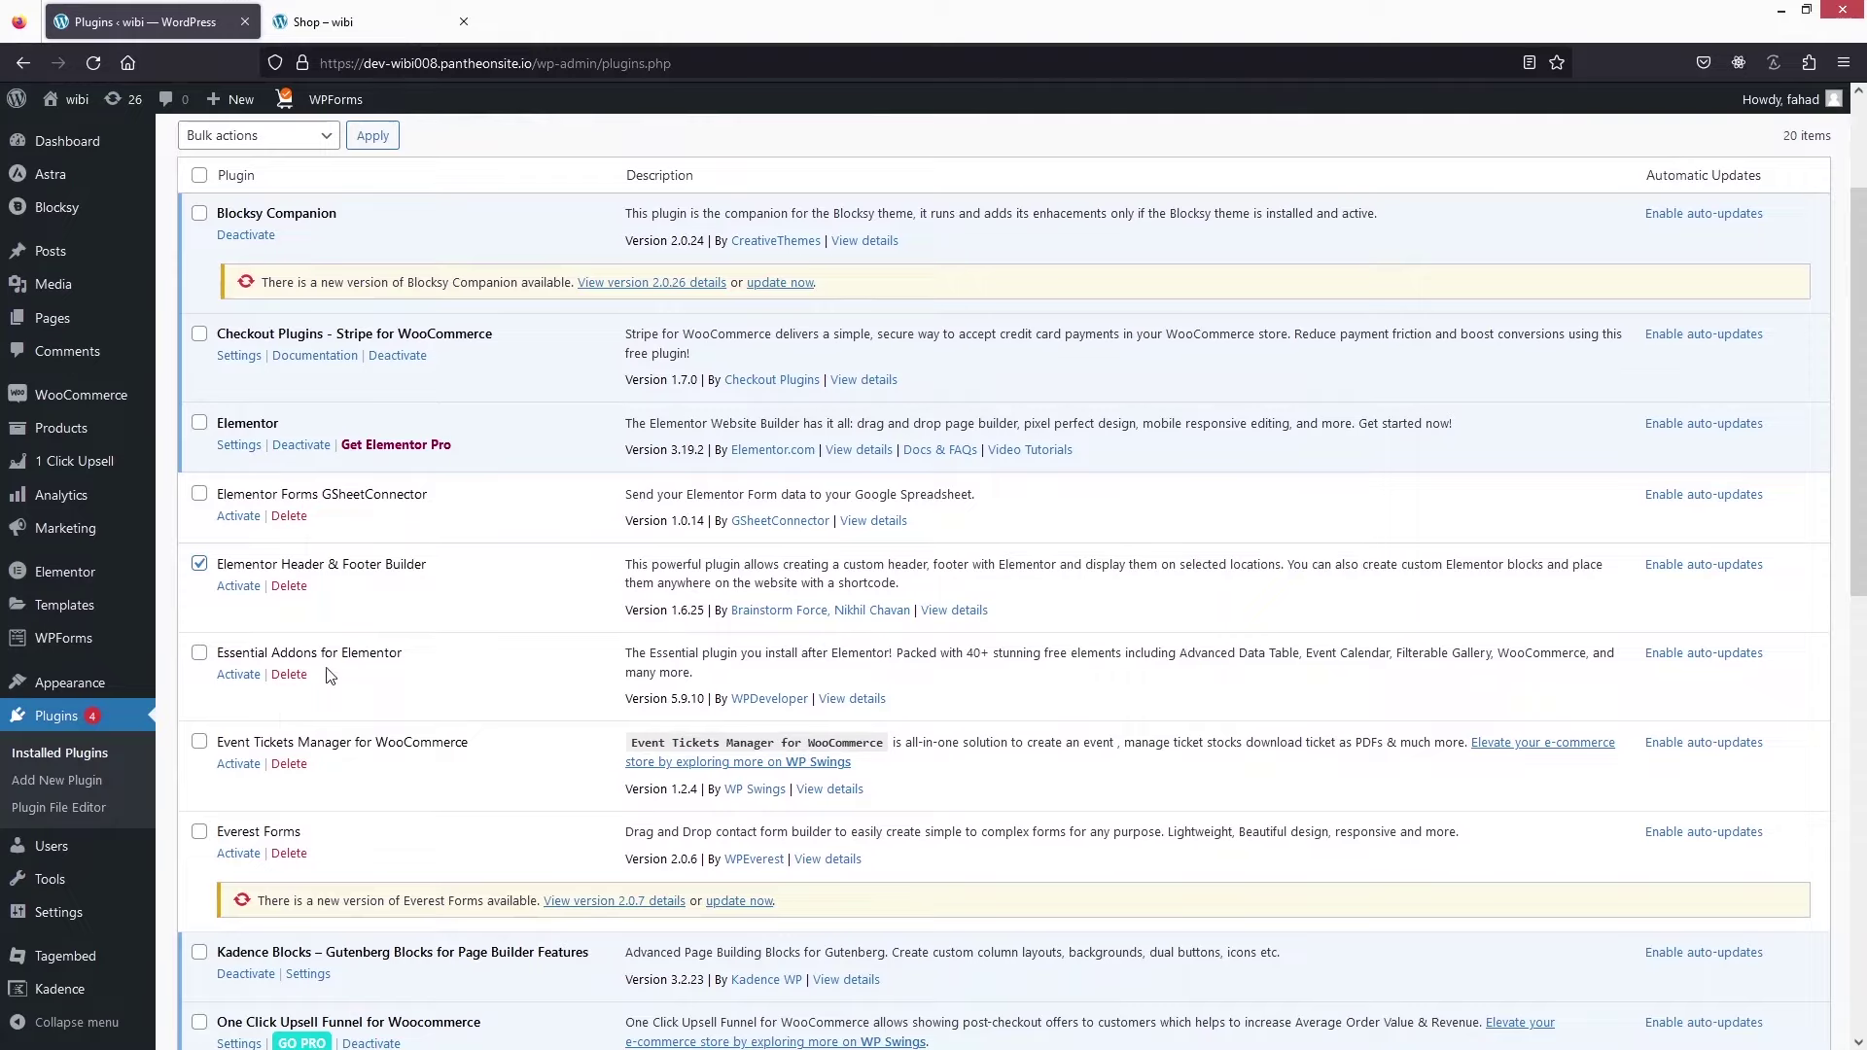
pyautogui.click(199, 653)
pyautogui.scroll(-7, 329, 680)
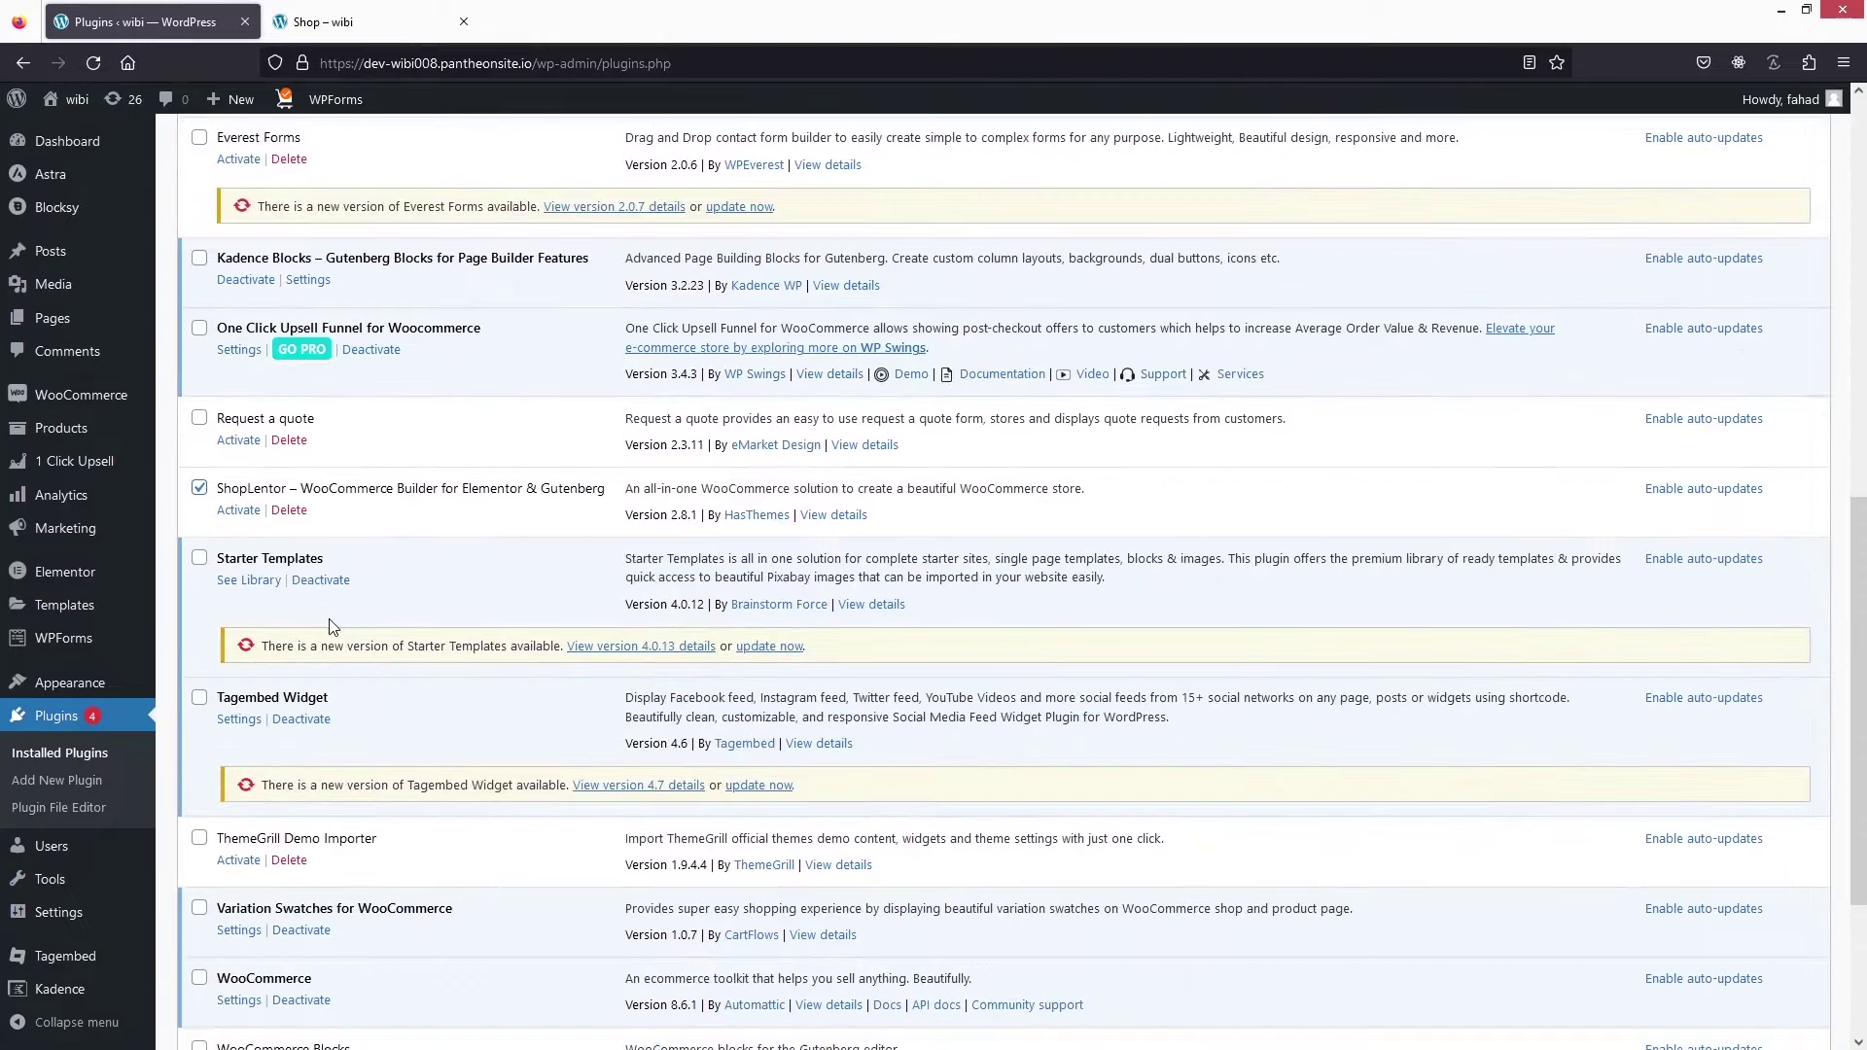
pyautogui.scroll(-3, 330, 626)
pyautogui.click(199, 765)
pyautogui.scroll(1, 389, 802)
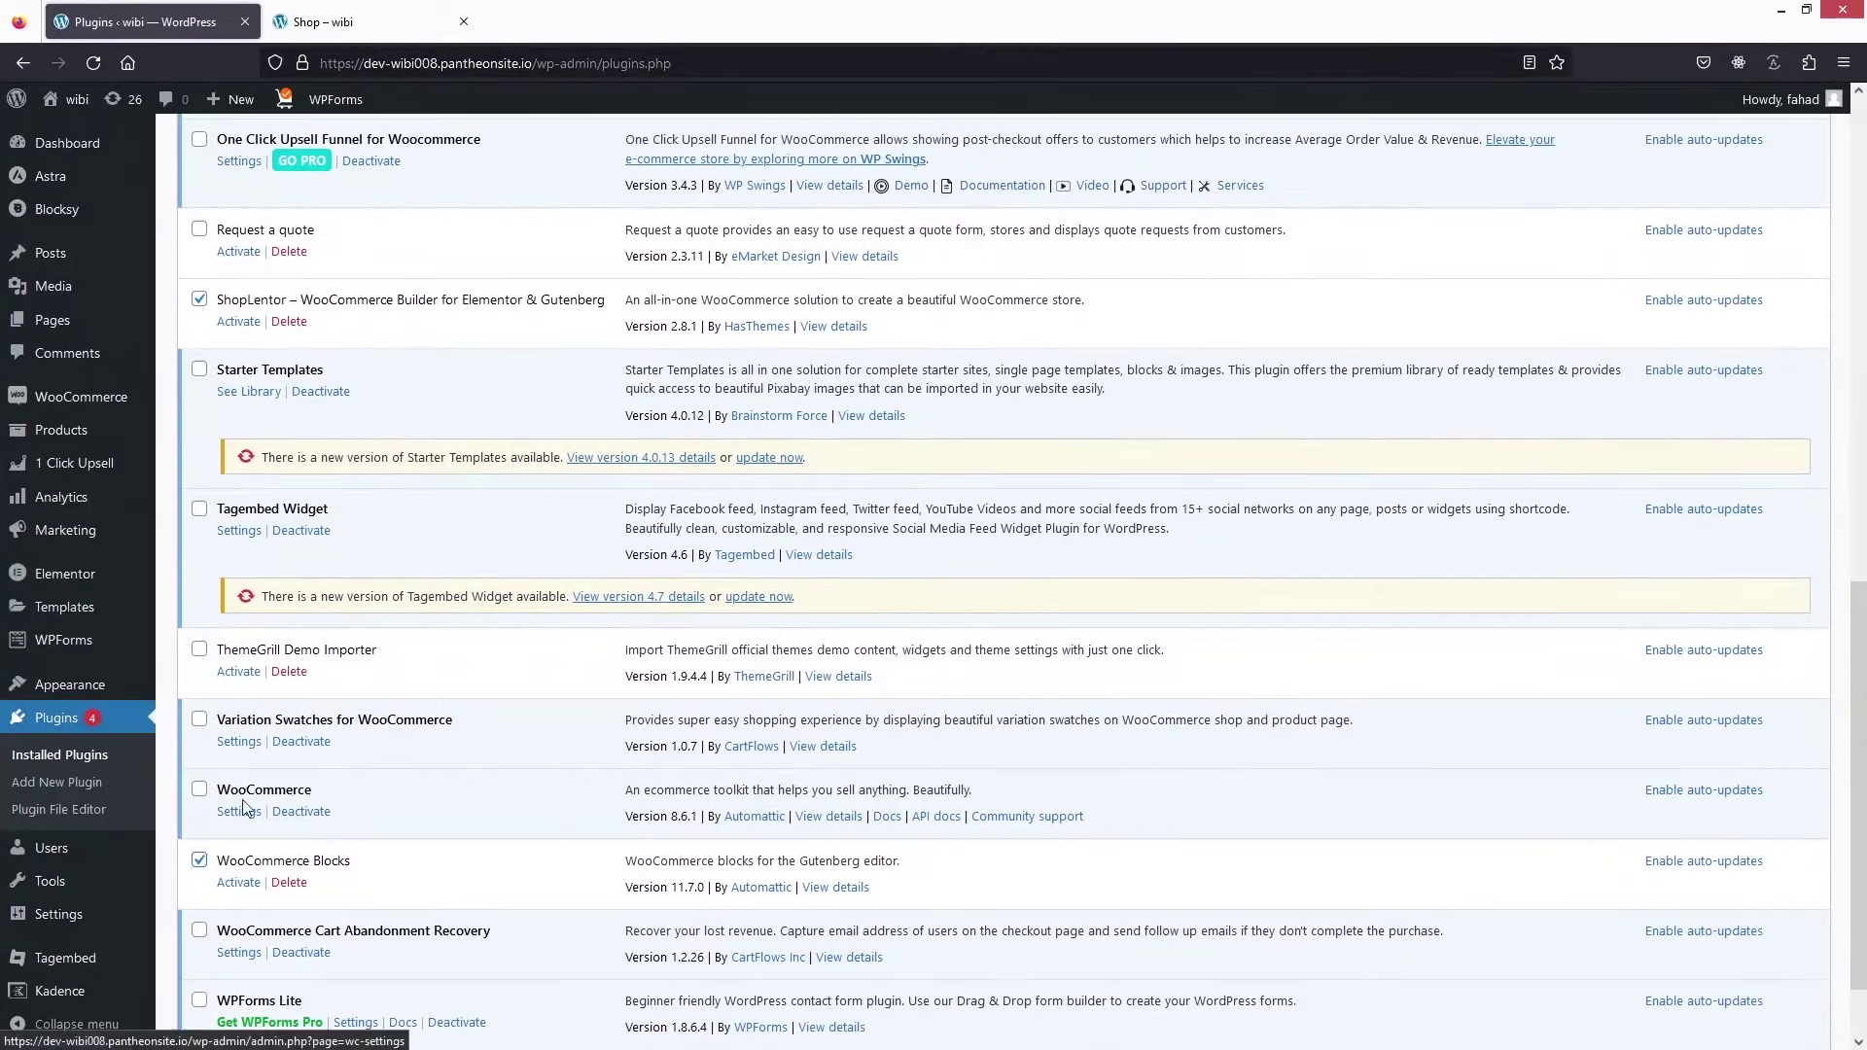
pyautogui.scroll(-1, 285, 792)
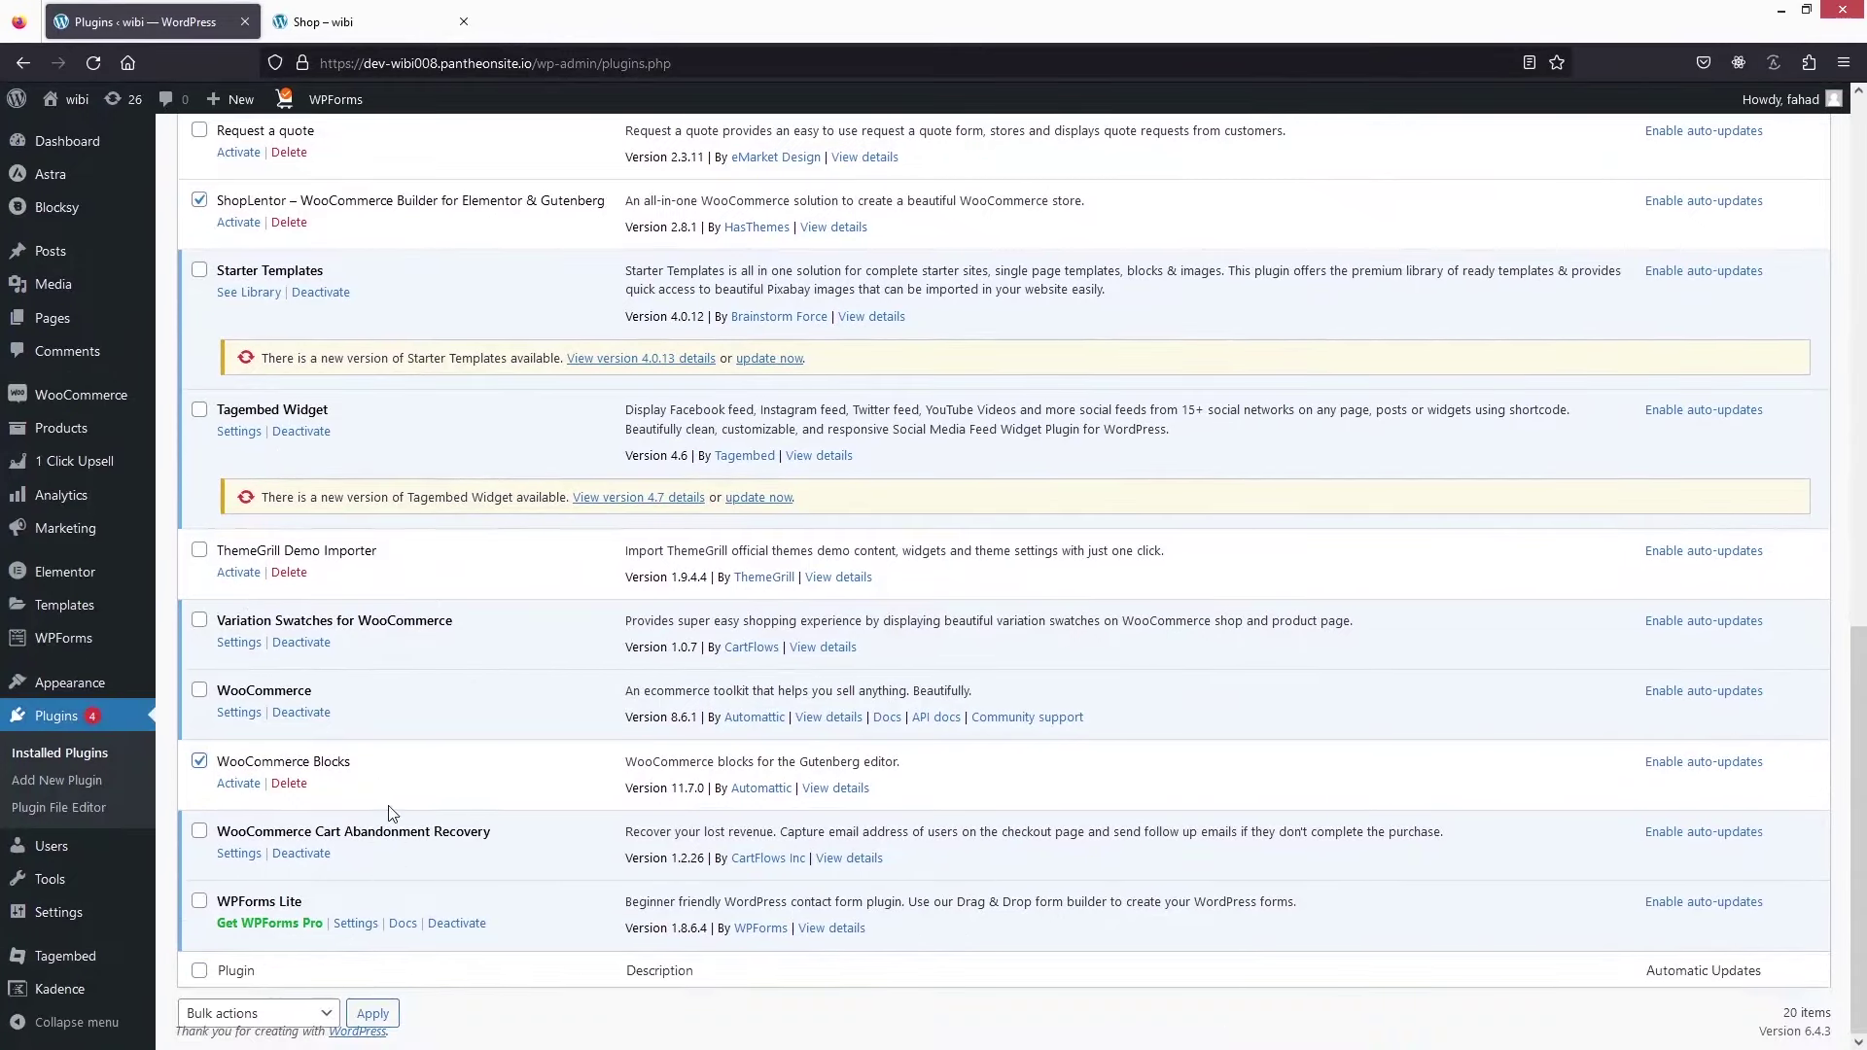
pyautogui.scroll(10, 299, 655)
pyautogui.scroll(1, 299, 654)
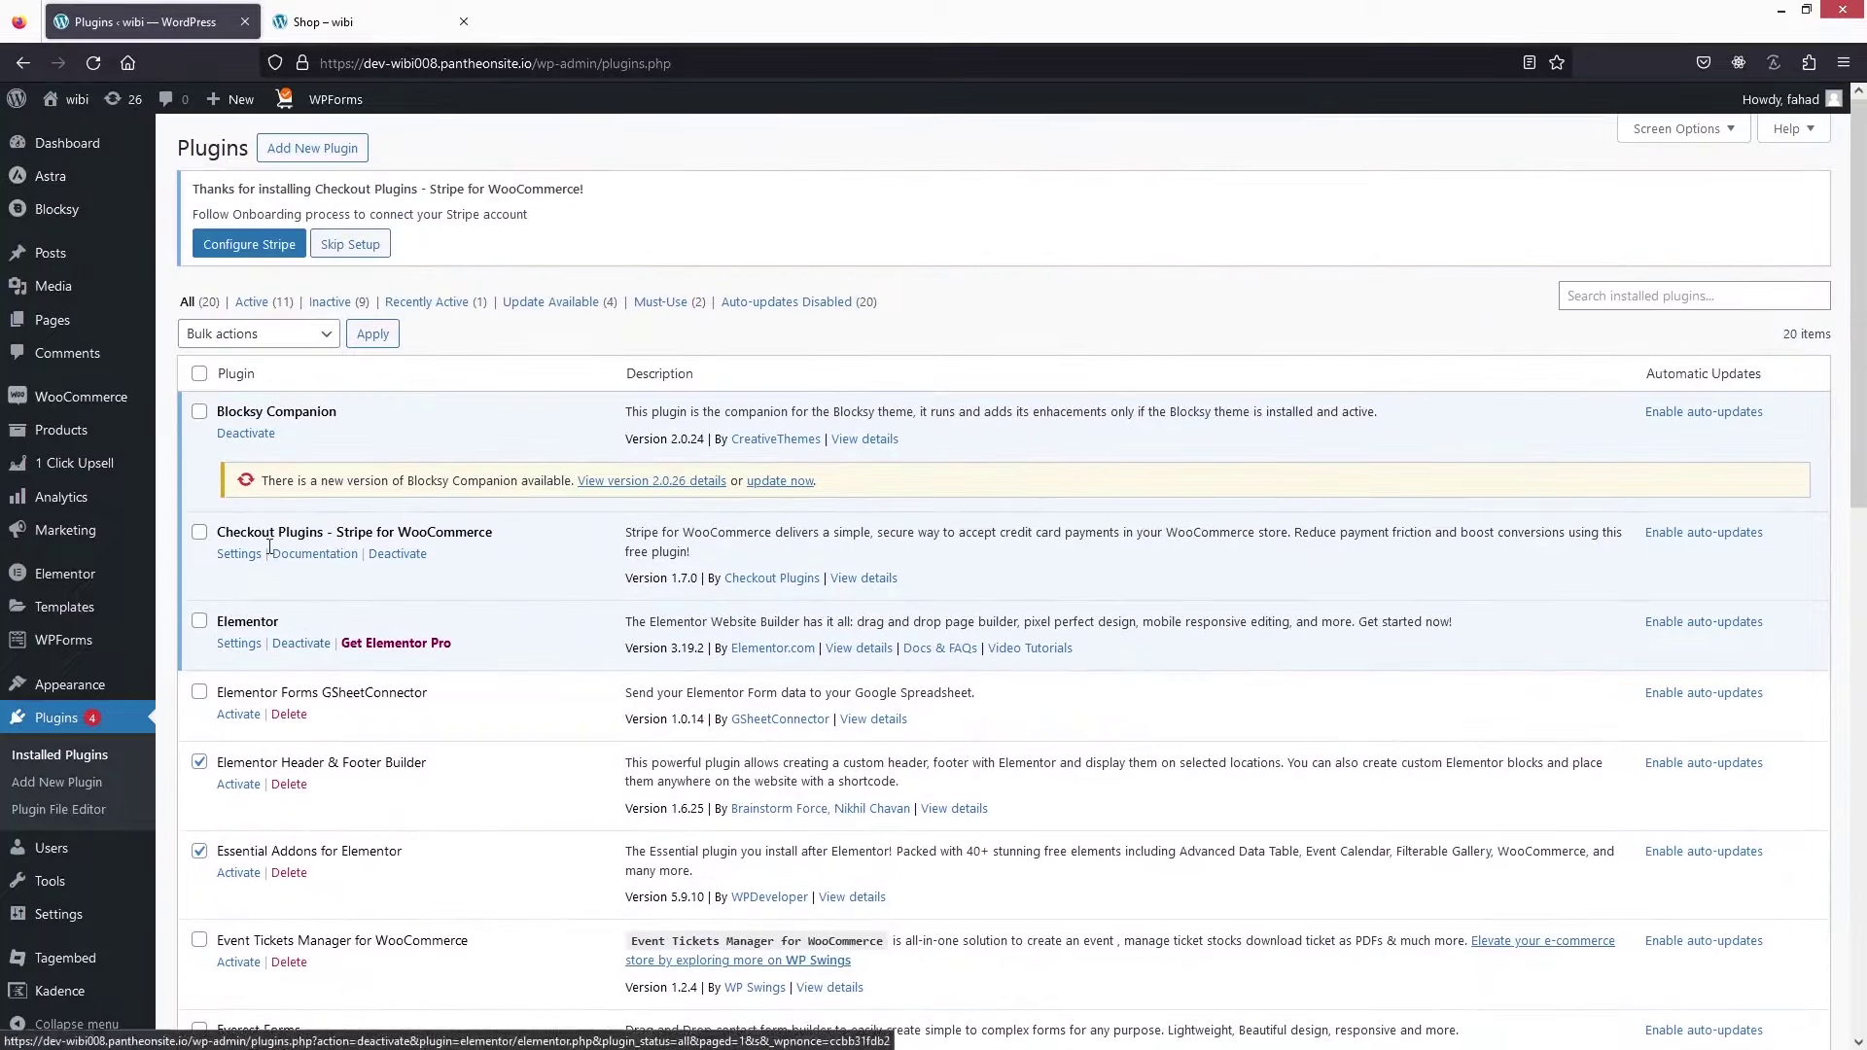
# - Apply the Activate bulk action to all the checked plugins
pyautogui.click(309, 334)
pyautogui.click(248, 391)
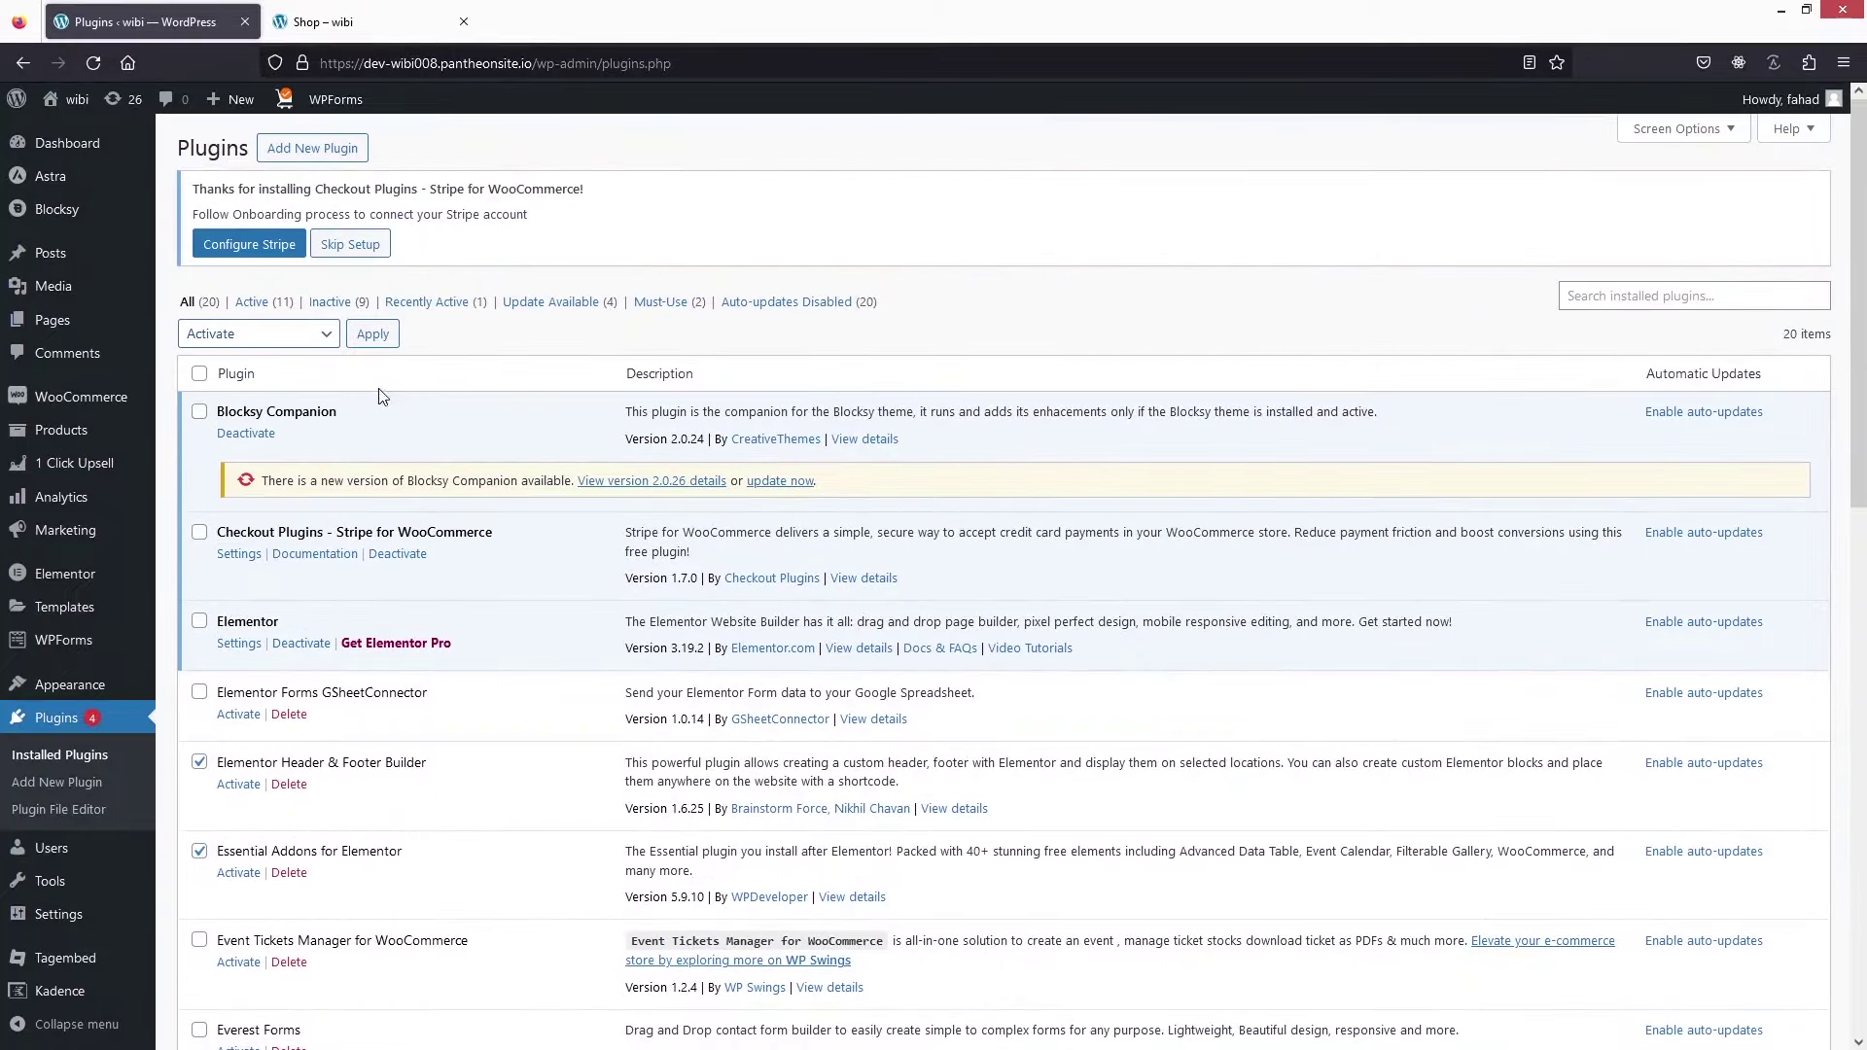
pyautogui.click(364, 346)
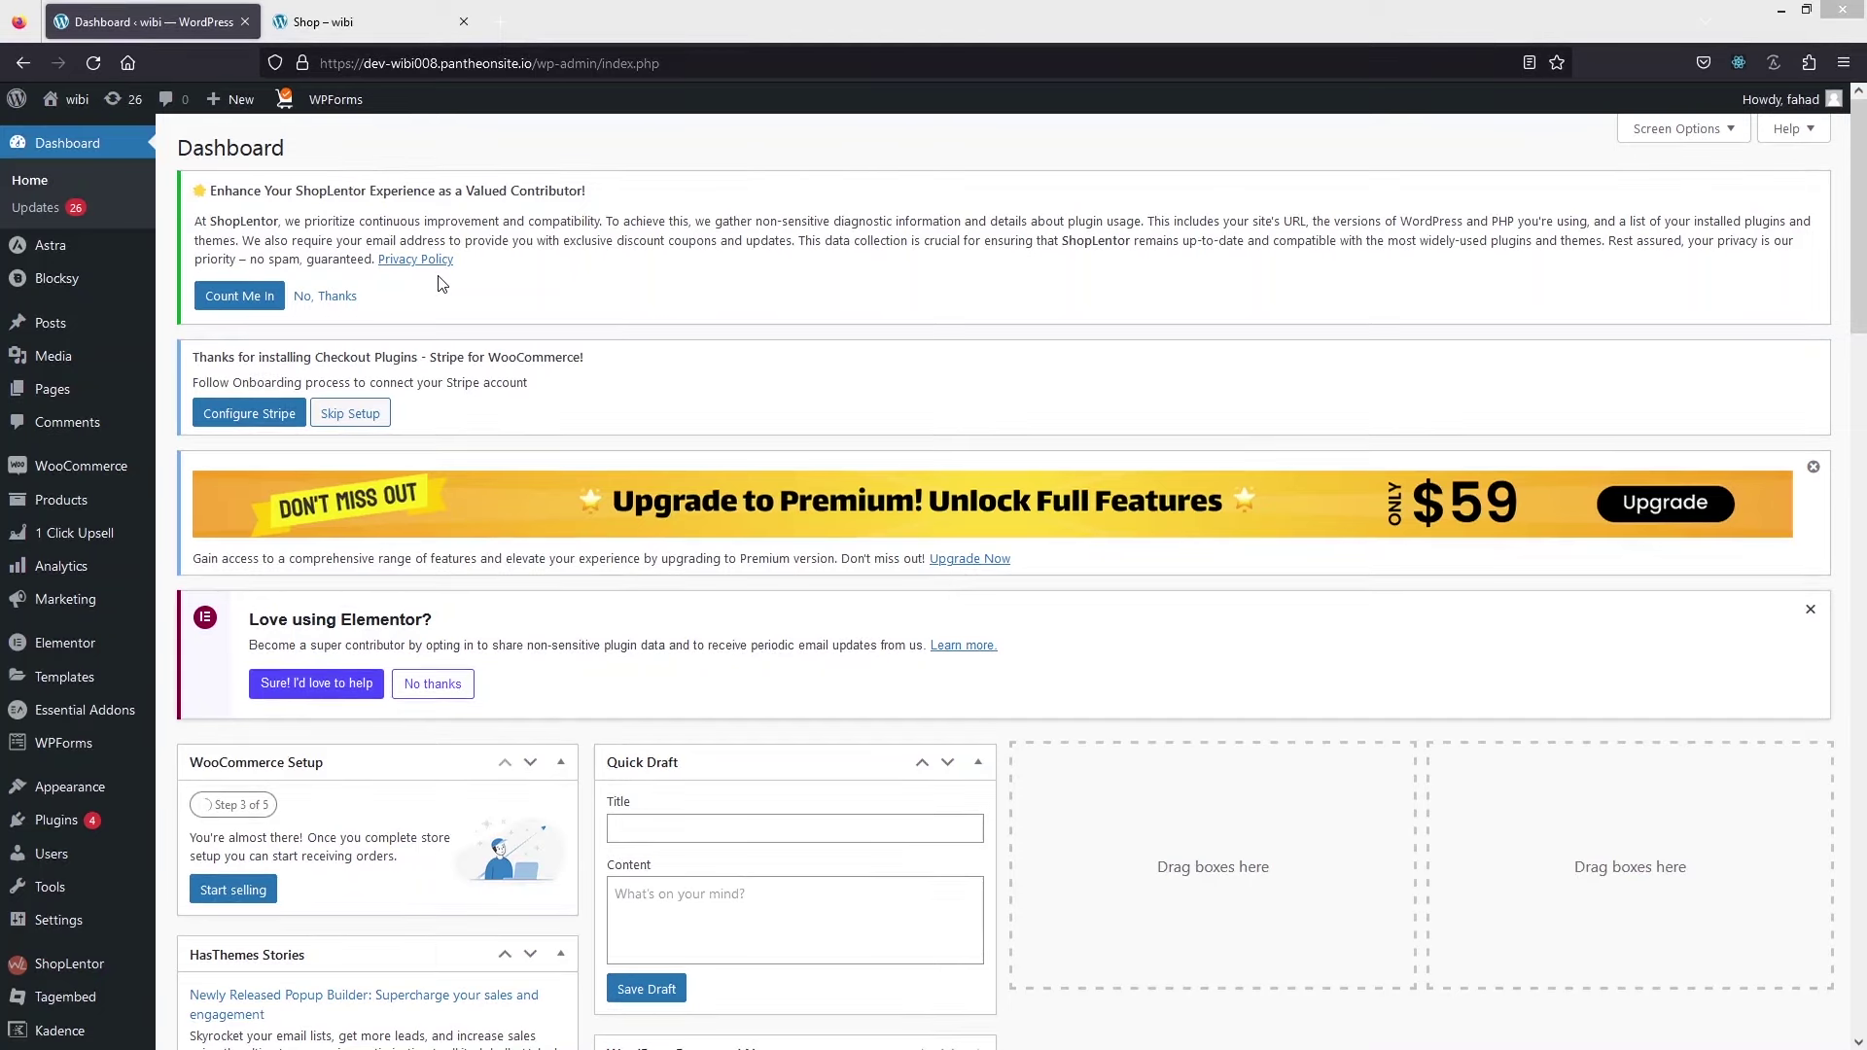
# - On the Shop tab, add an Aluminum Plant to the cart and open the cart panel
pyautogui.click(331, 21)
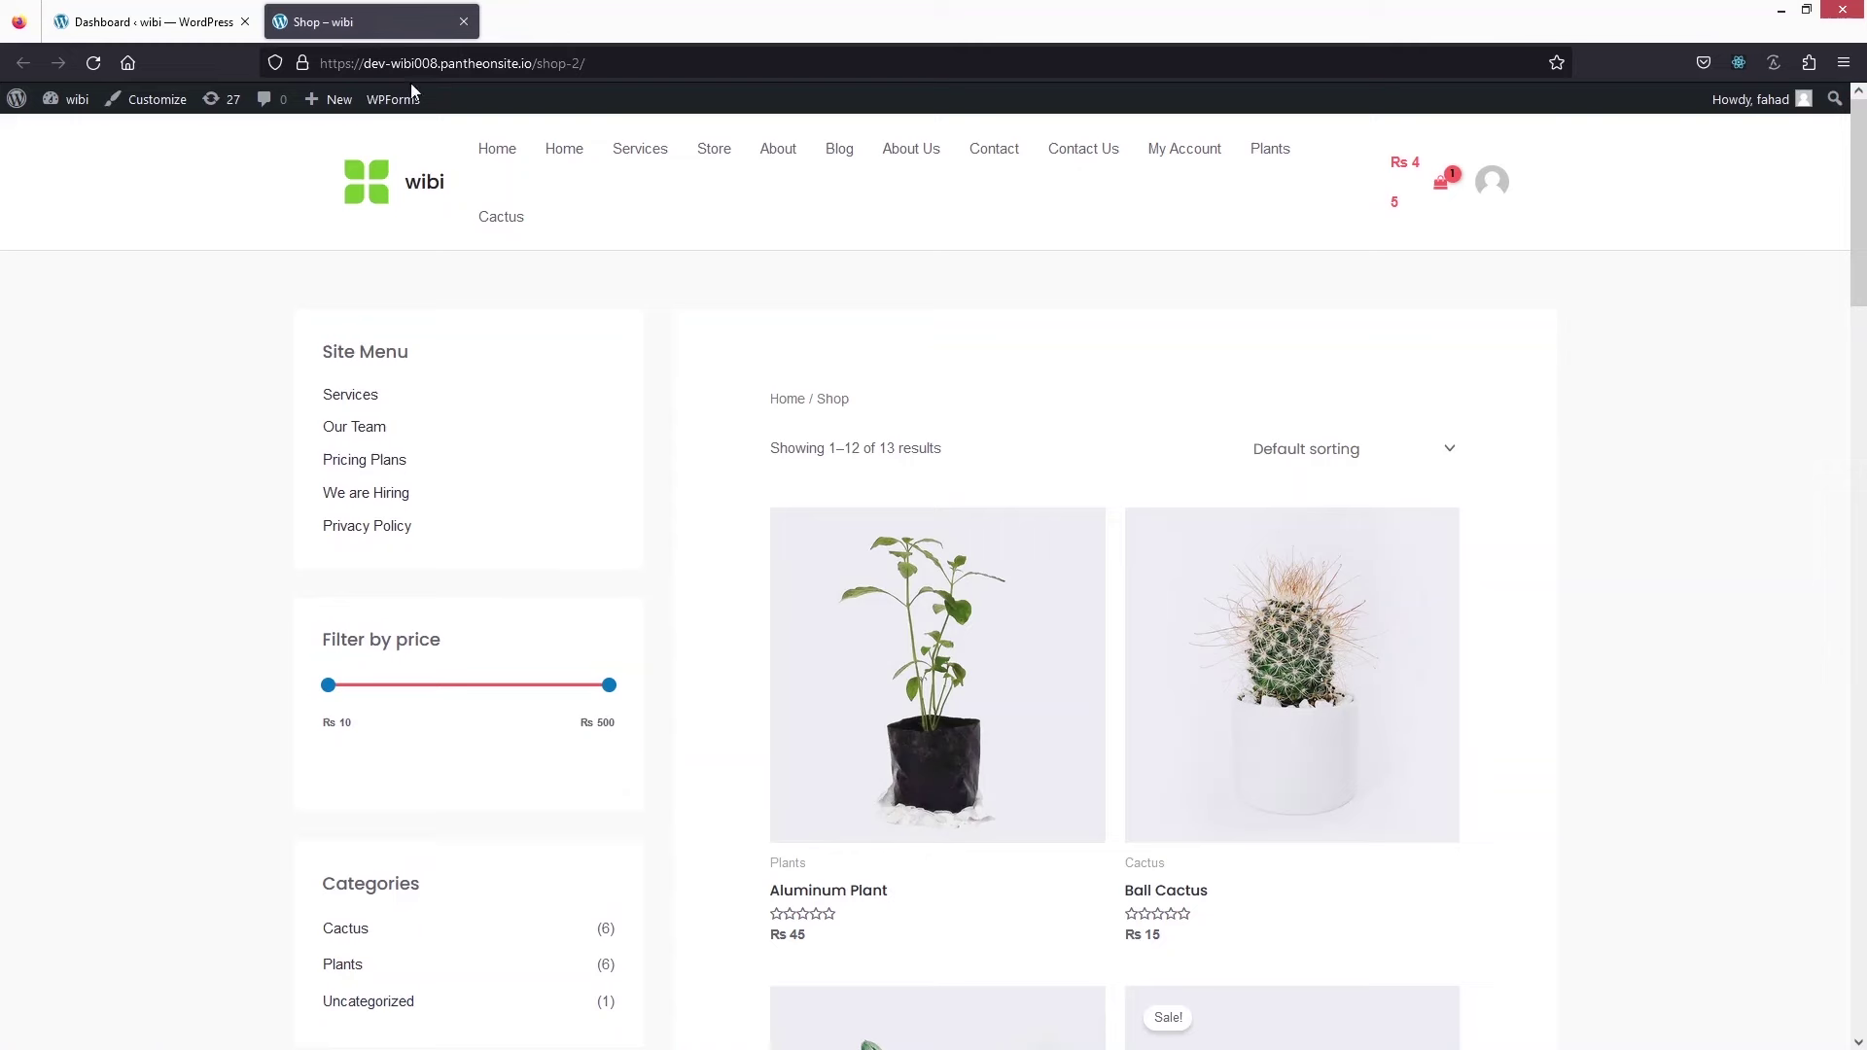
pyautogui.scroll(-3, 866, 425)
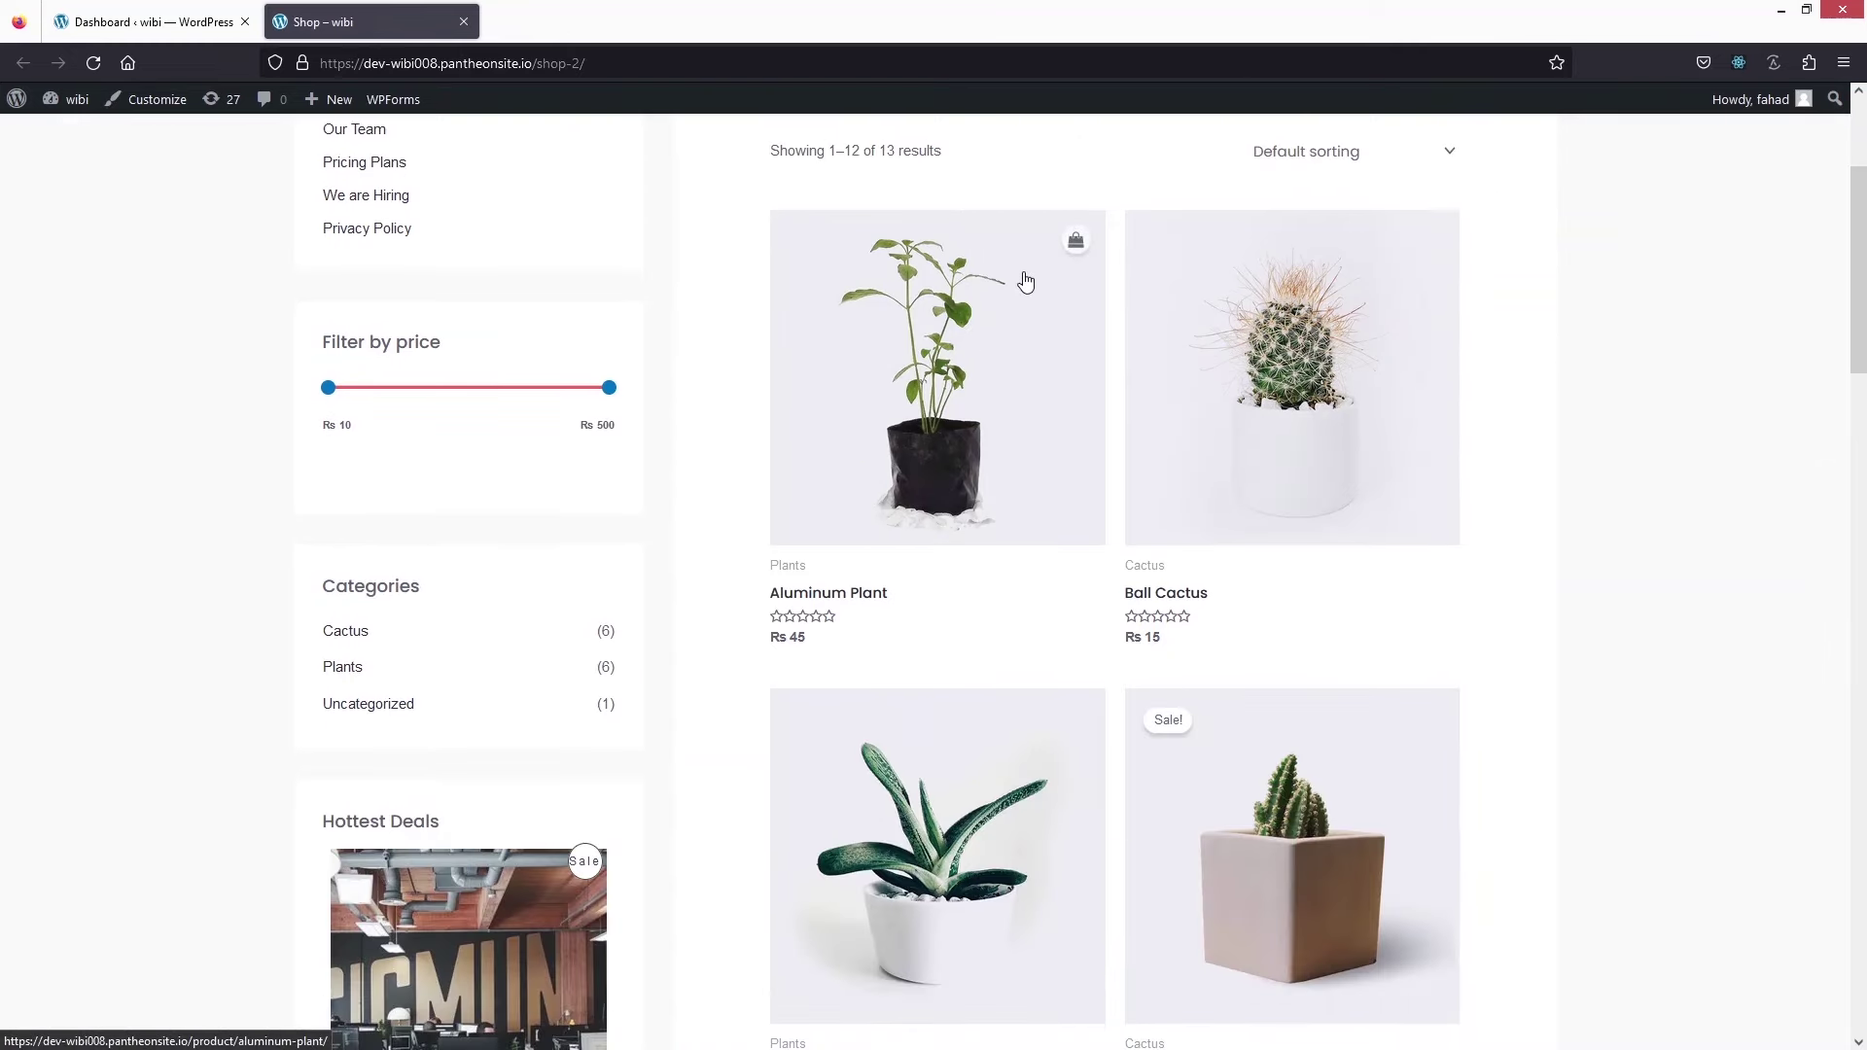
pyautogui.click(1076, 240)
pyautogui.scroll(3, 1118, 407)
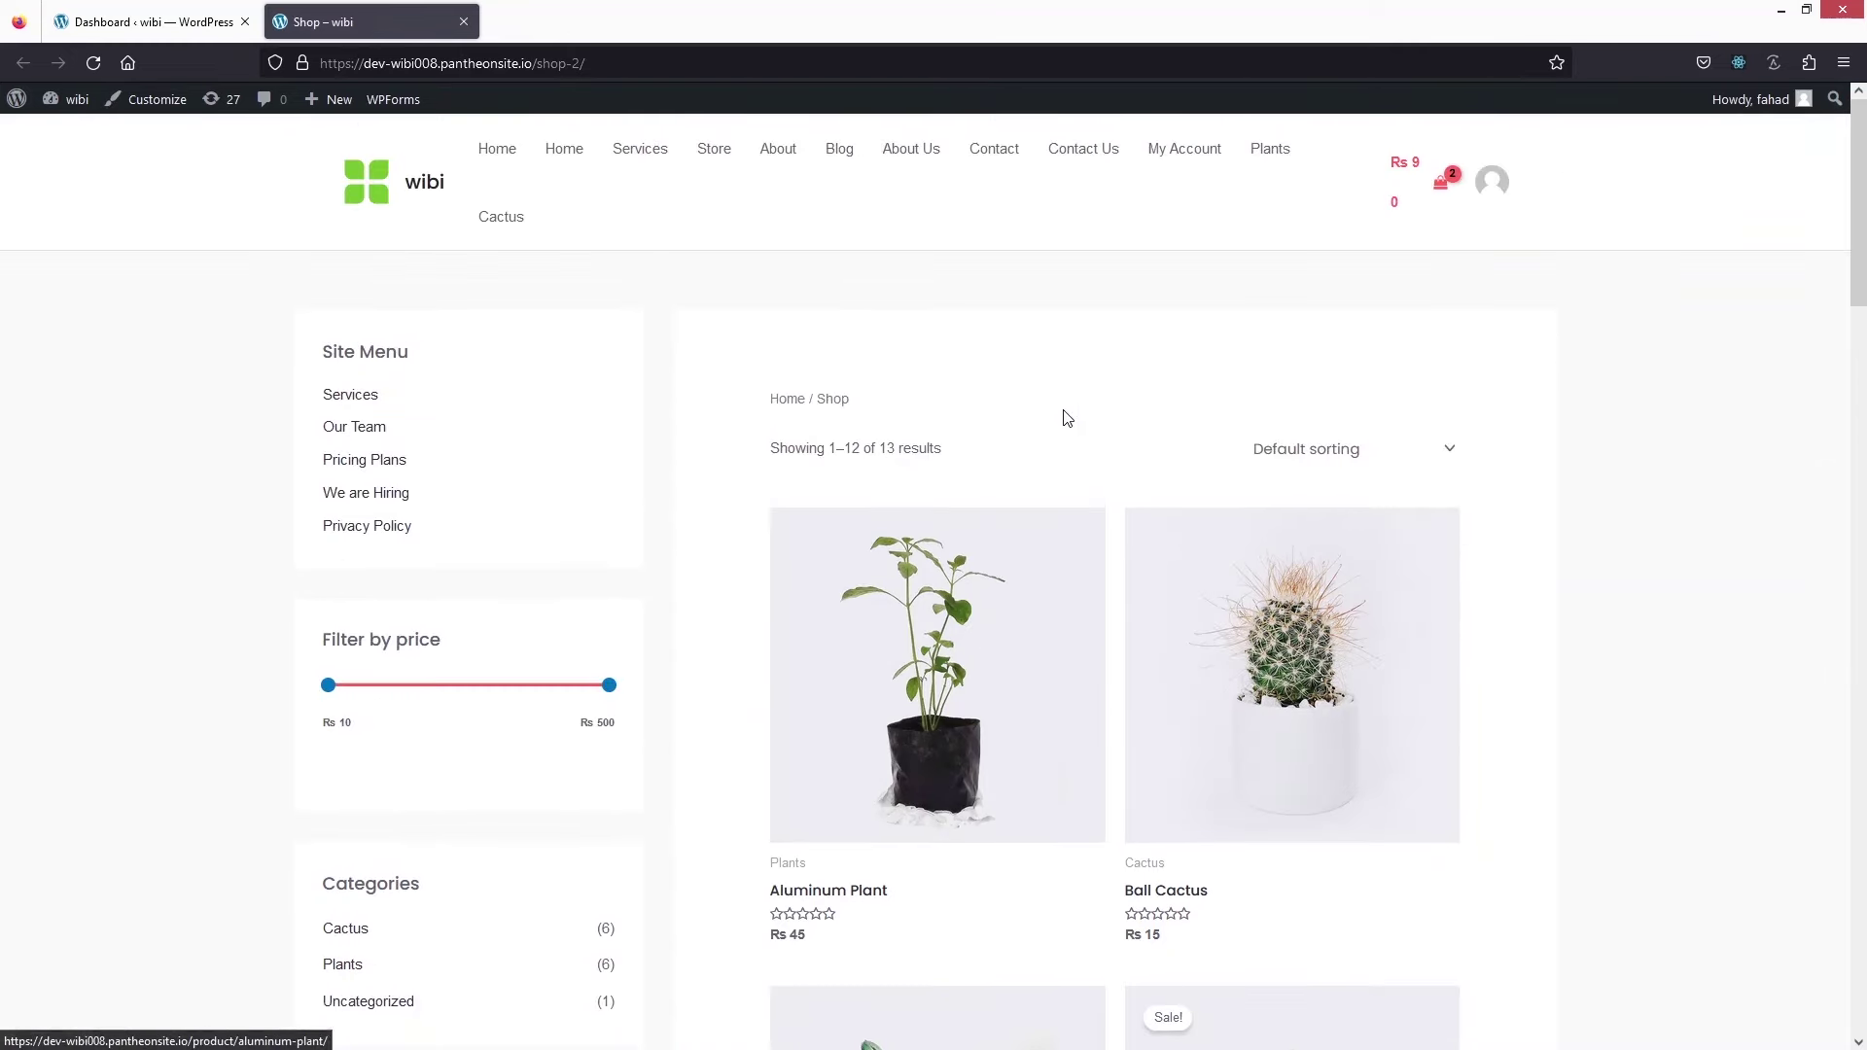
pyautogui.click(1443, 193)
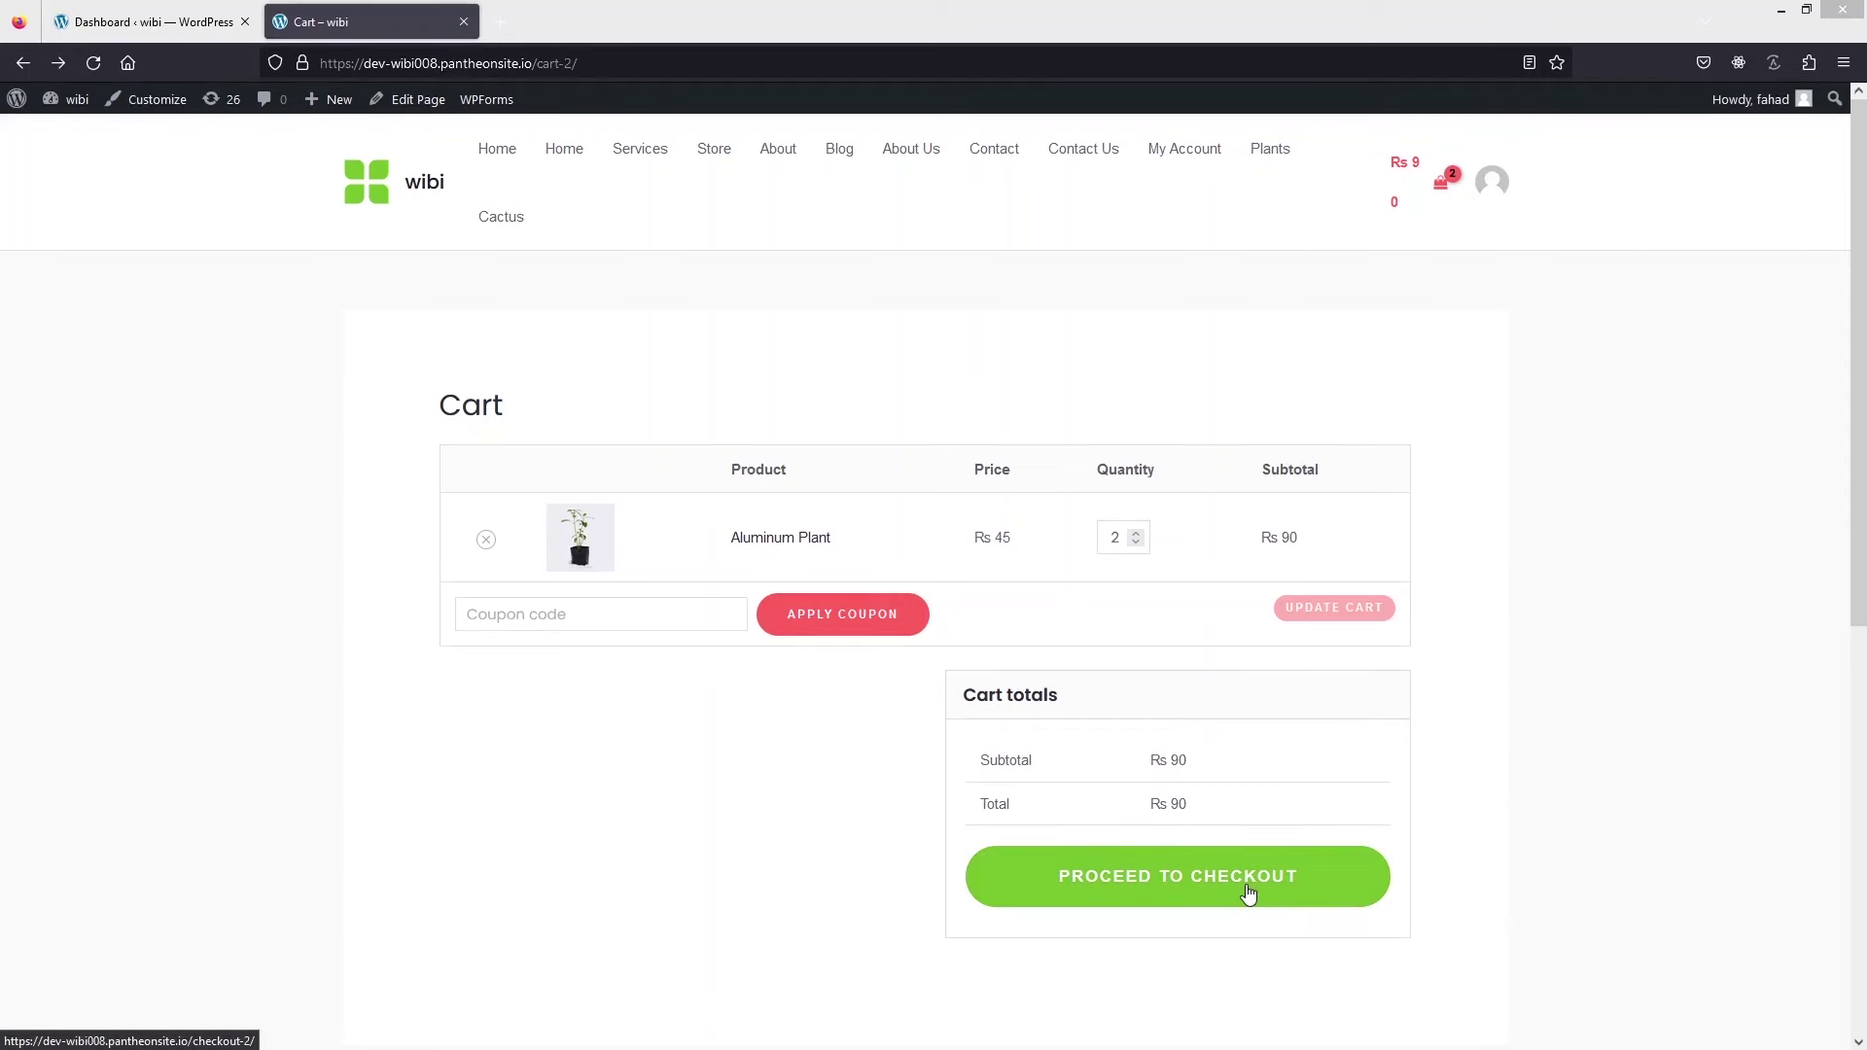
# - Open Checkout in a new tab and launch its page editor alongside the Cart editor
pyautogui.middleClick(1249, 893)
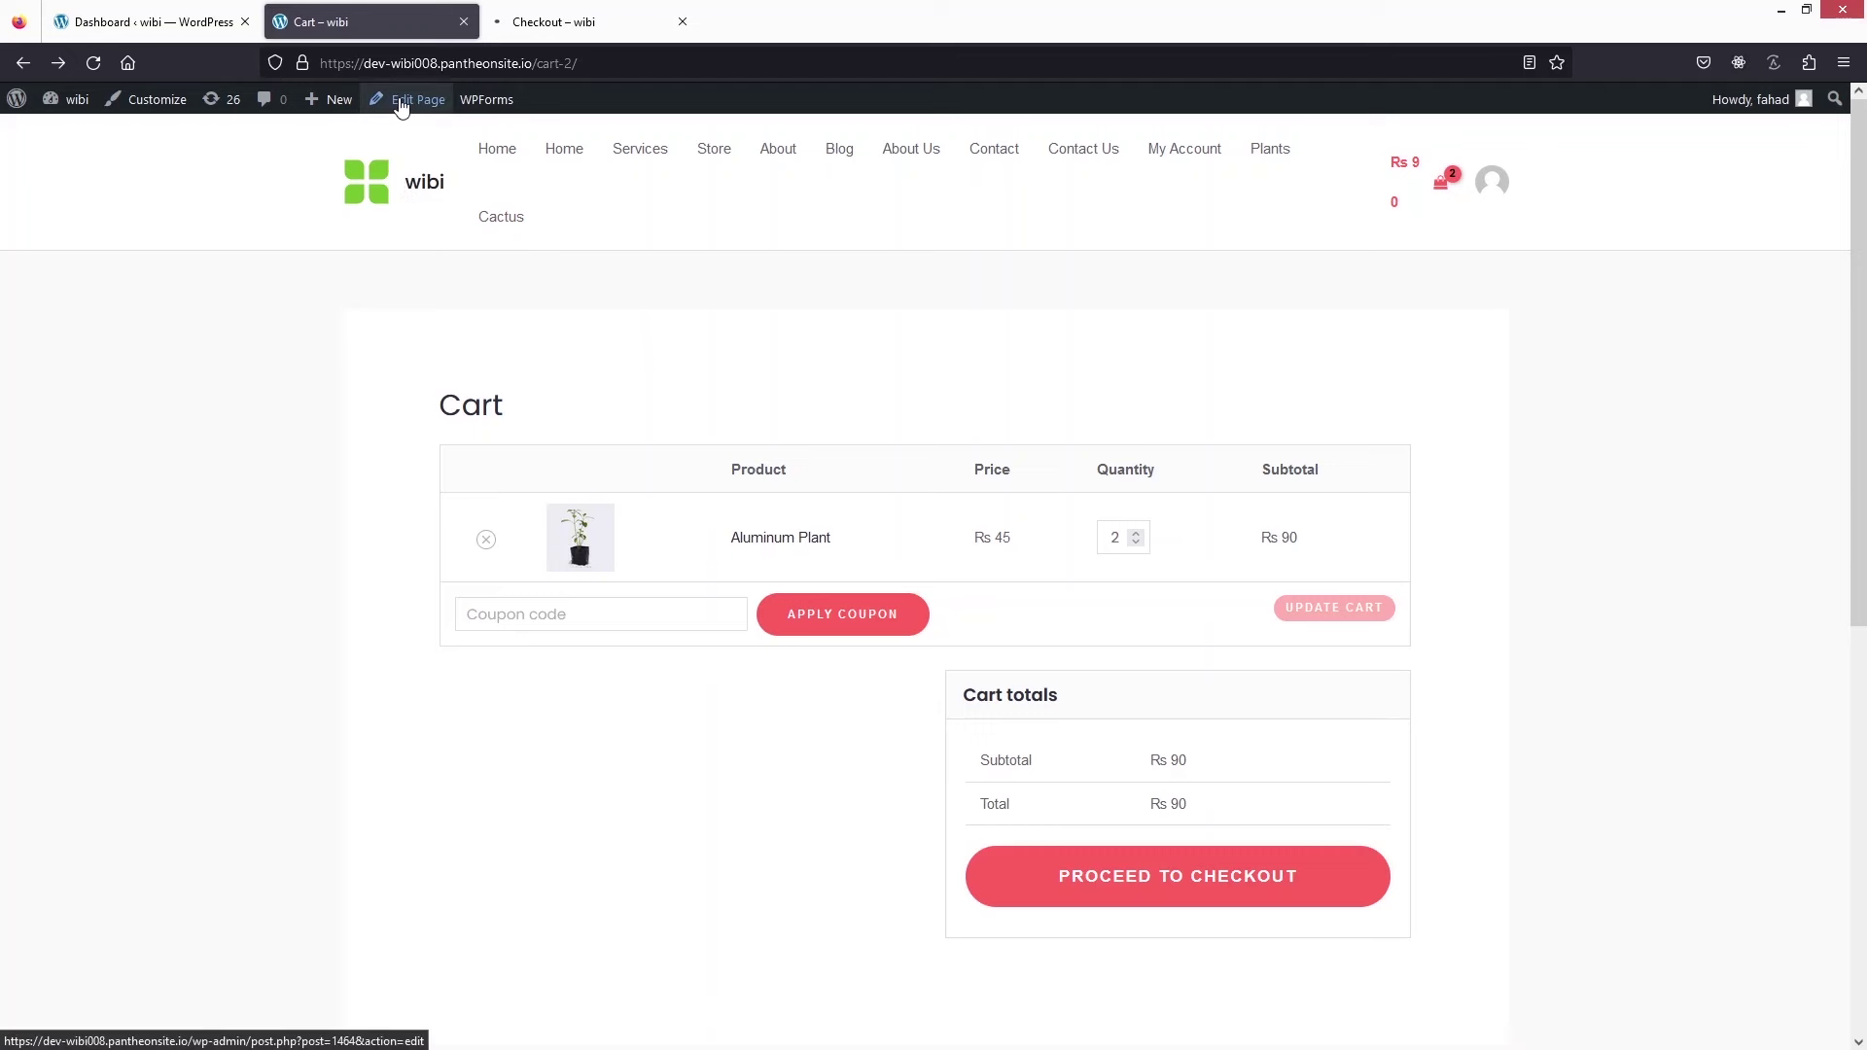
pyautogui.click(545, 33)
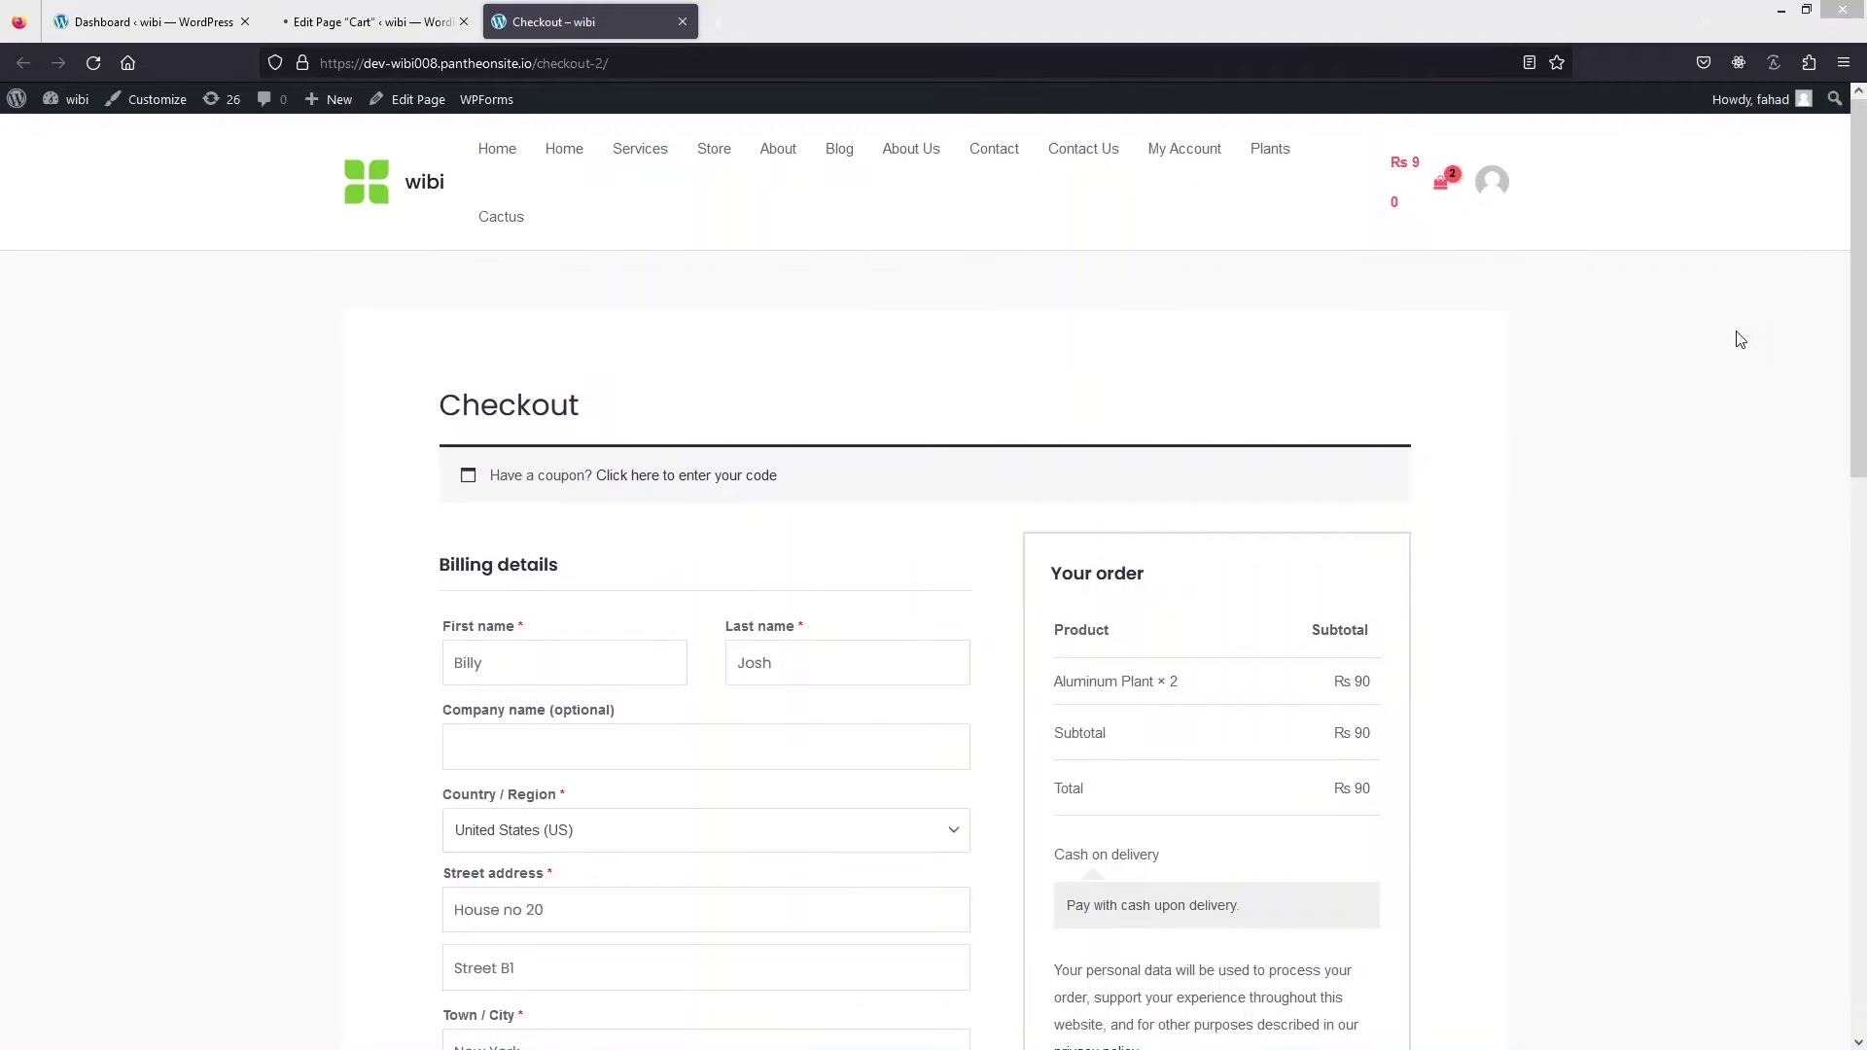
pyautogui.moveTo(1856, 300)
pyautogui.mouseDown()
pyautogui.moveTo(1855, 541)
pyautogui.moveTo(1834, 285)
pyautogui.mouseUp()
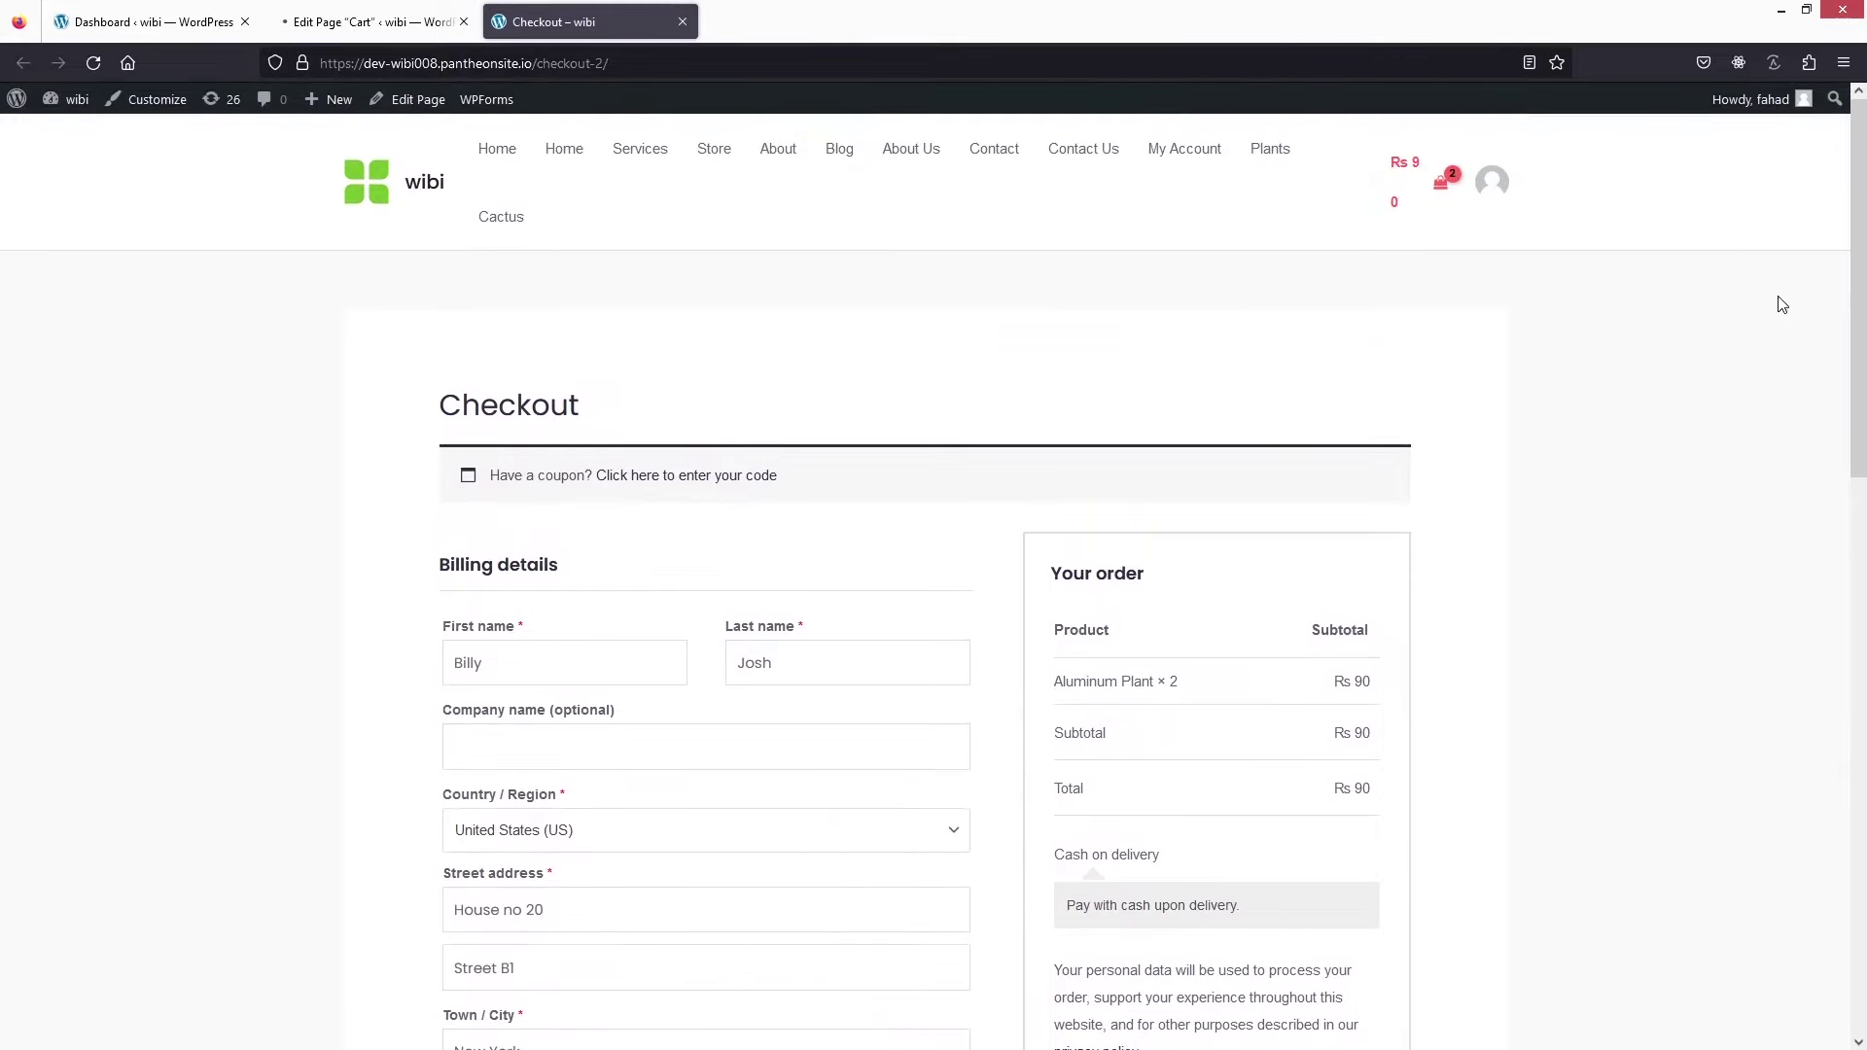
pyautogui.click(412, 101)
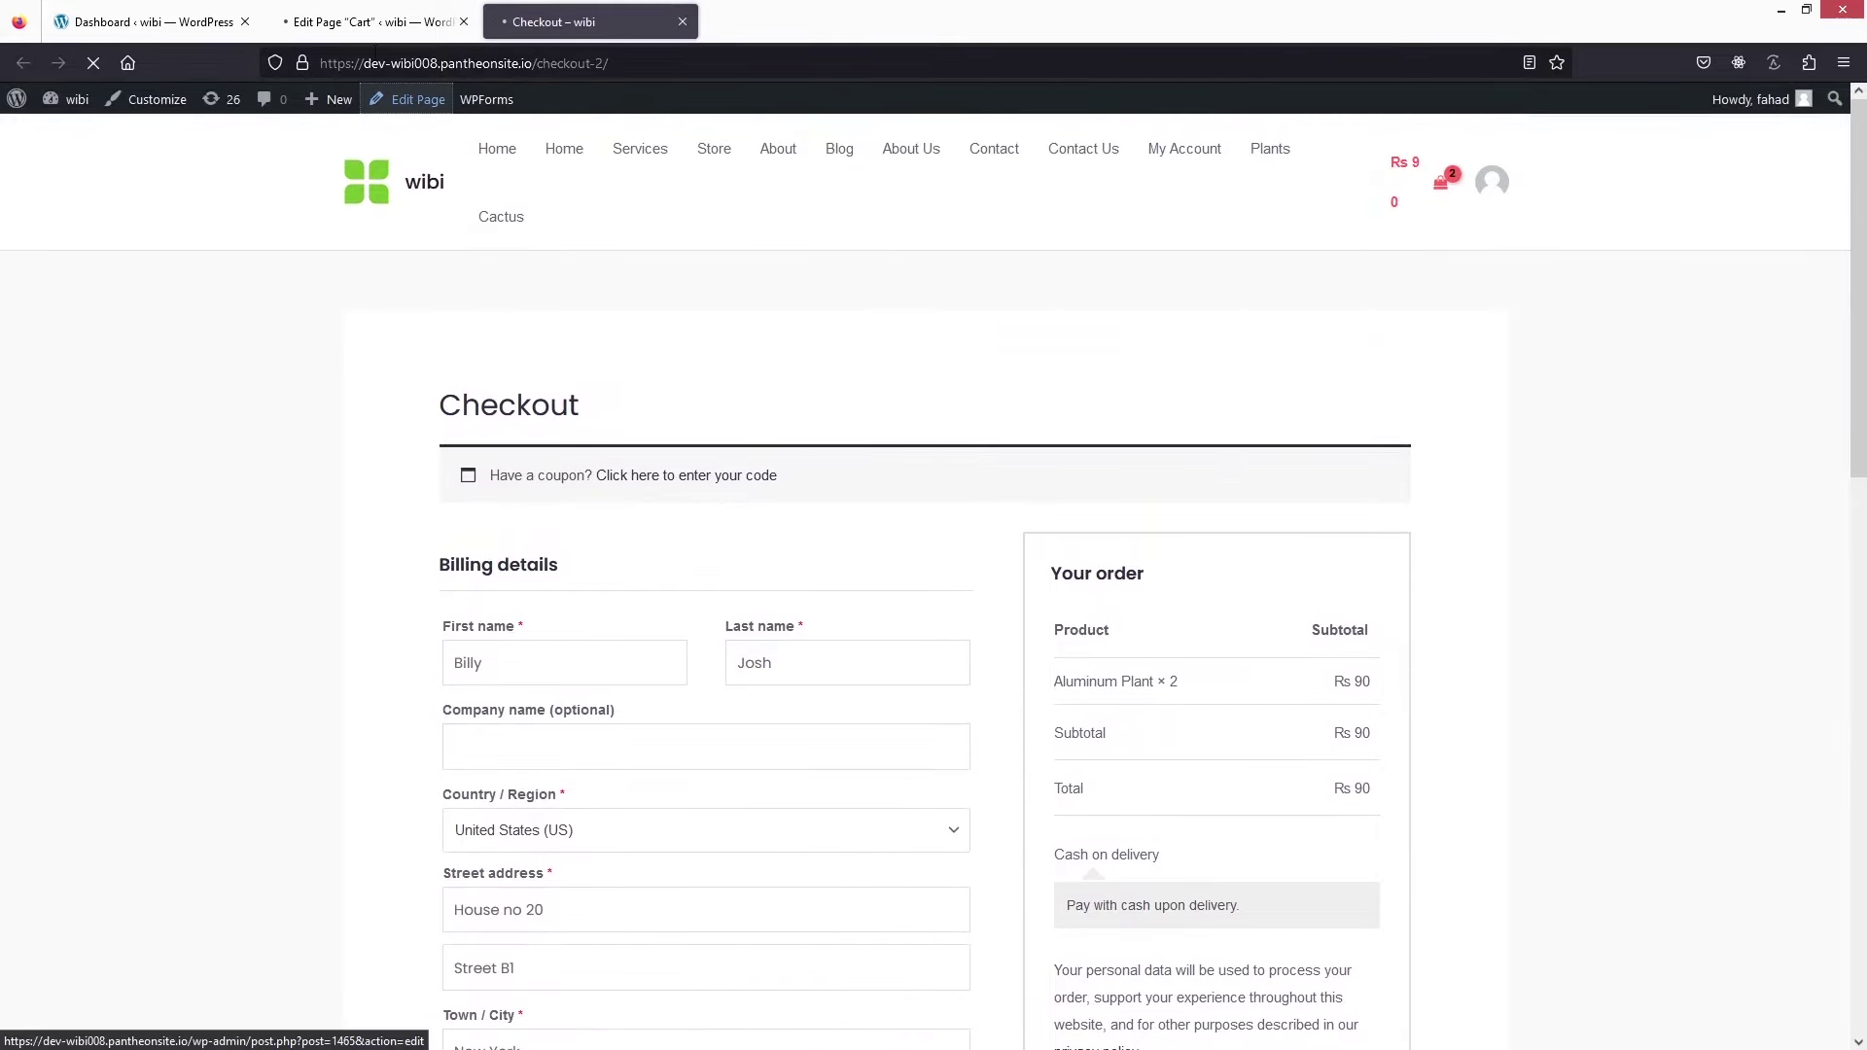
pyautogui.click(364, 23)
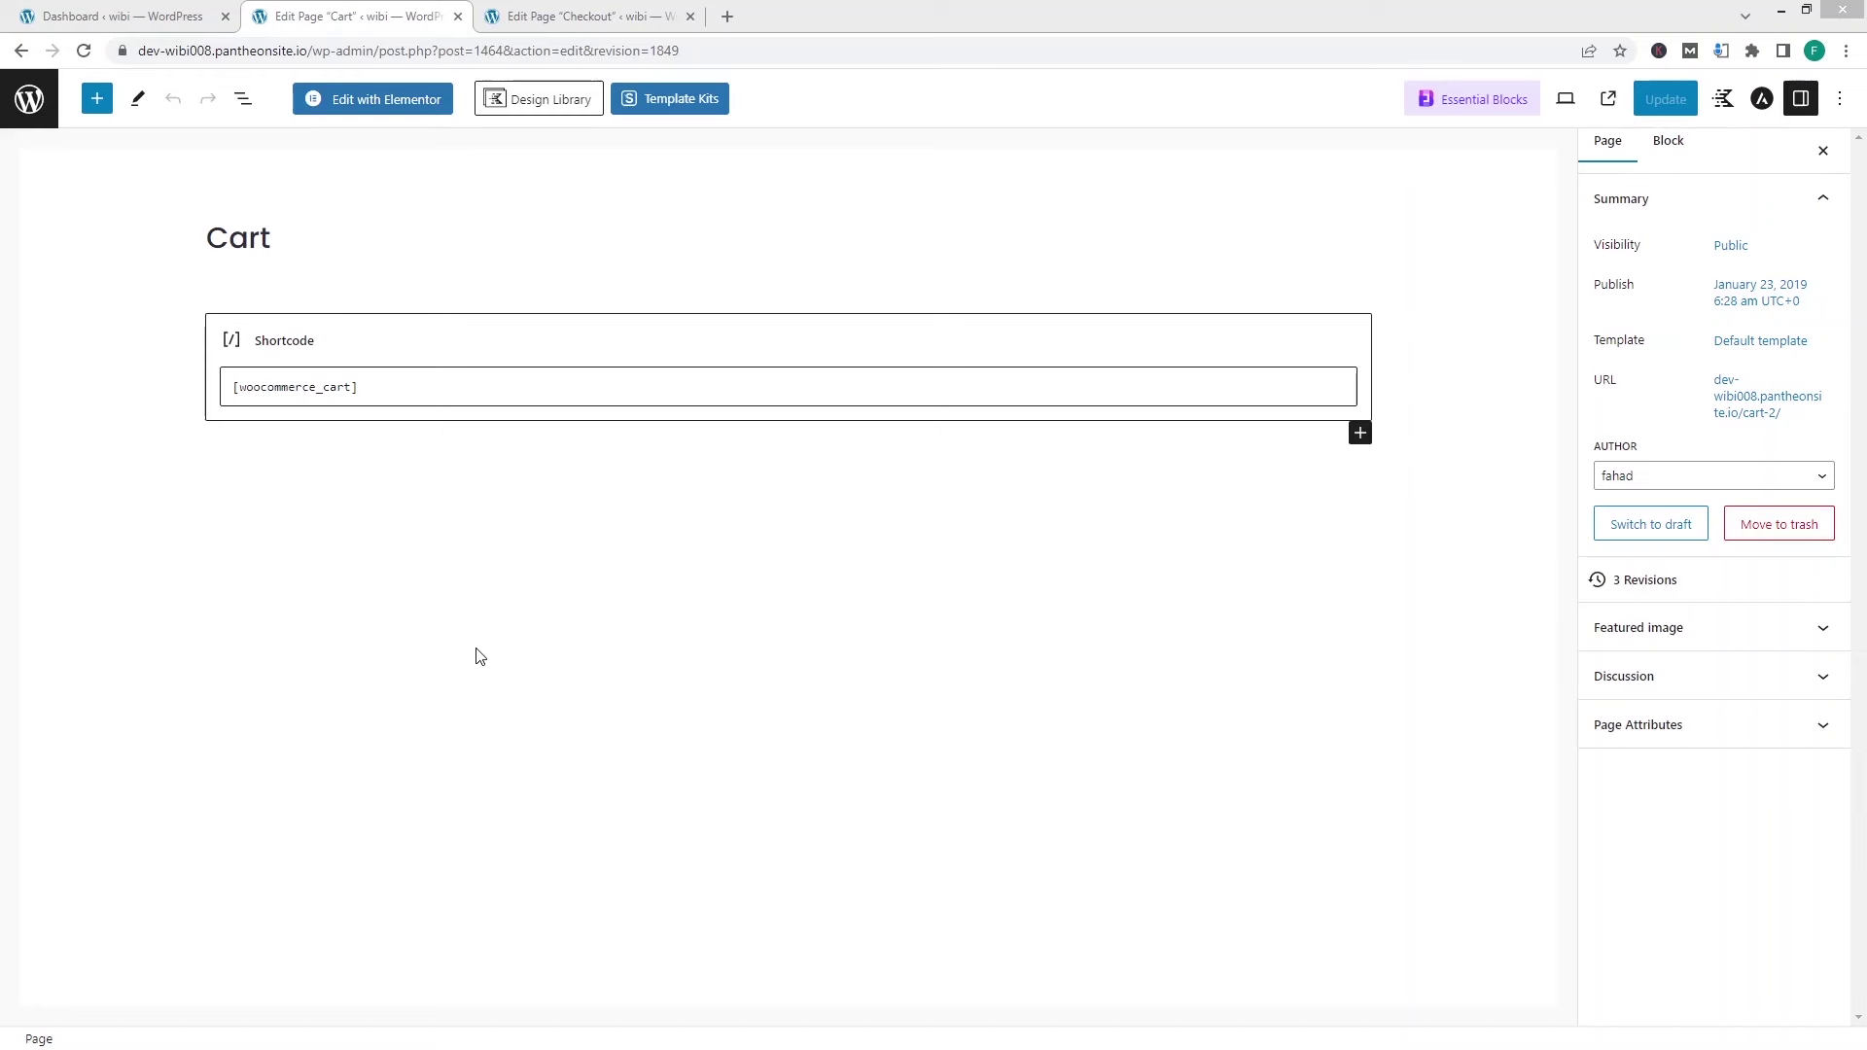
# - Flip between the Checkout and Cart editor tabs, ending on the Cart page editor
pyautogui.click(559, 18)
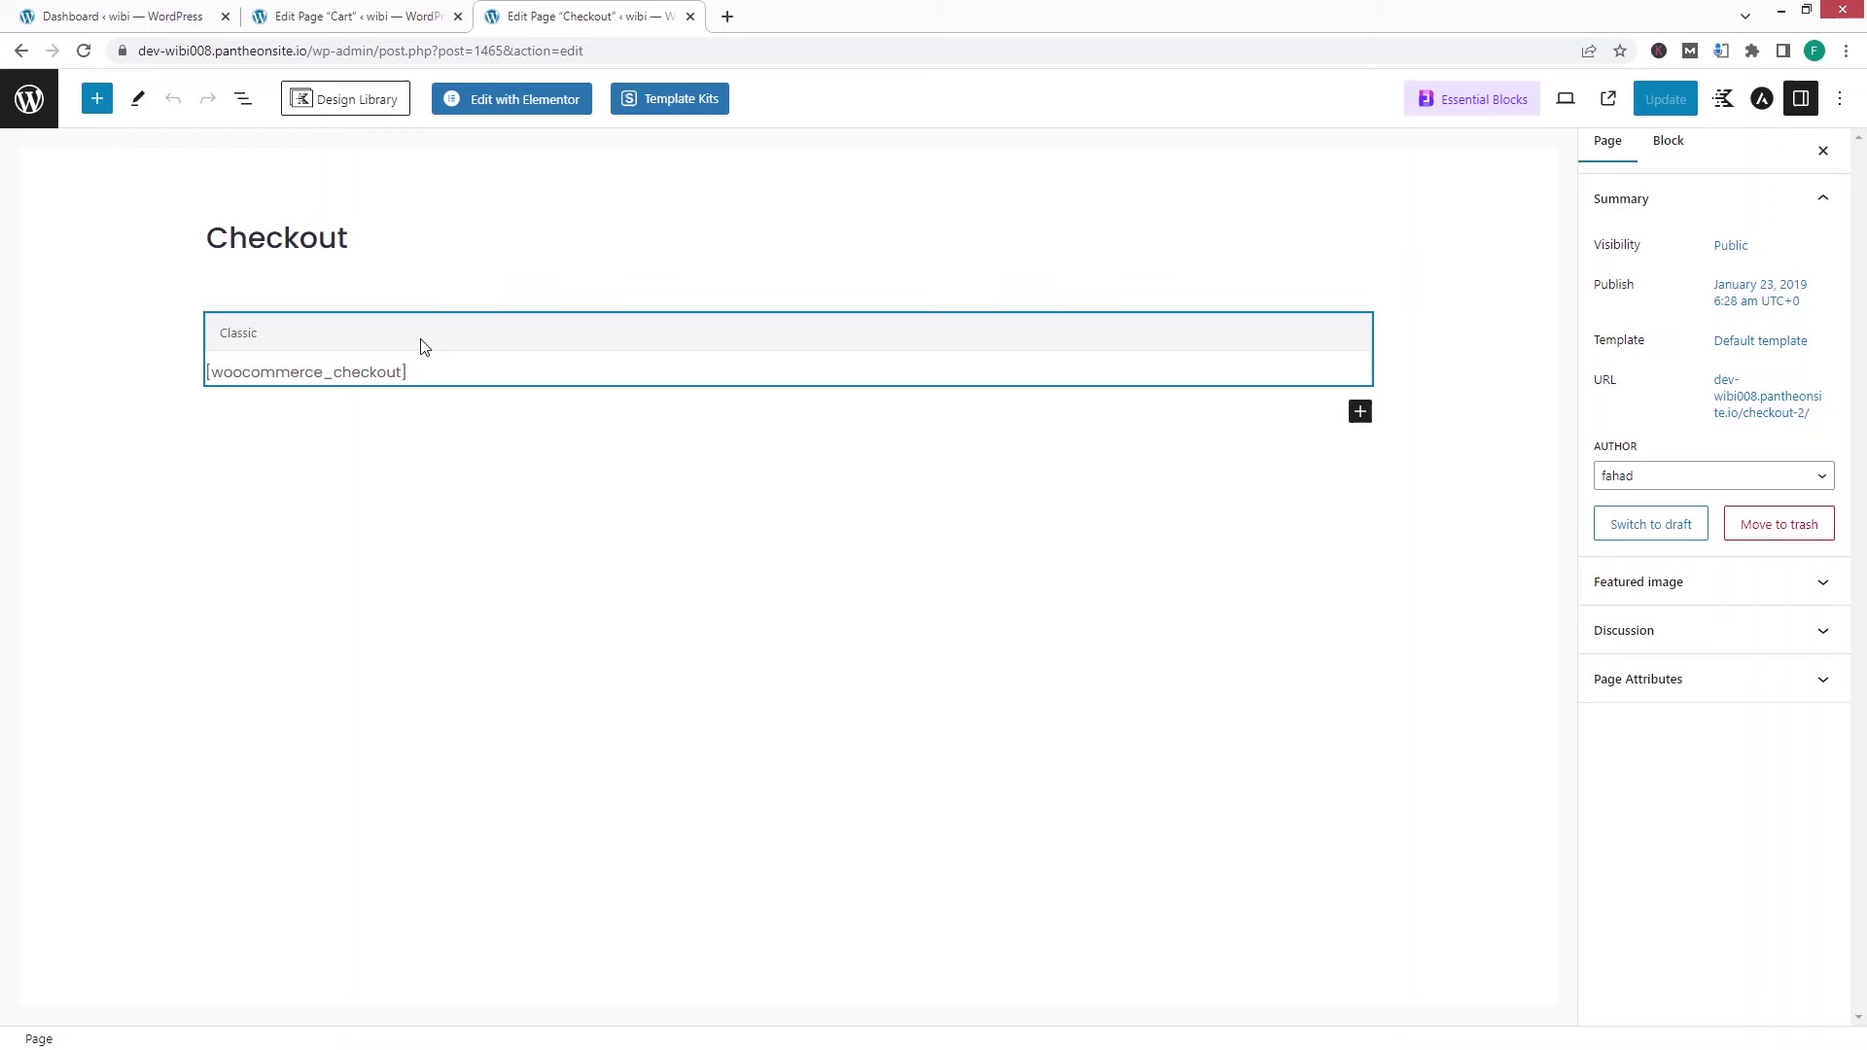
pyautogui.click(309, 27)
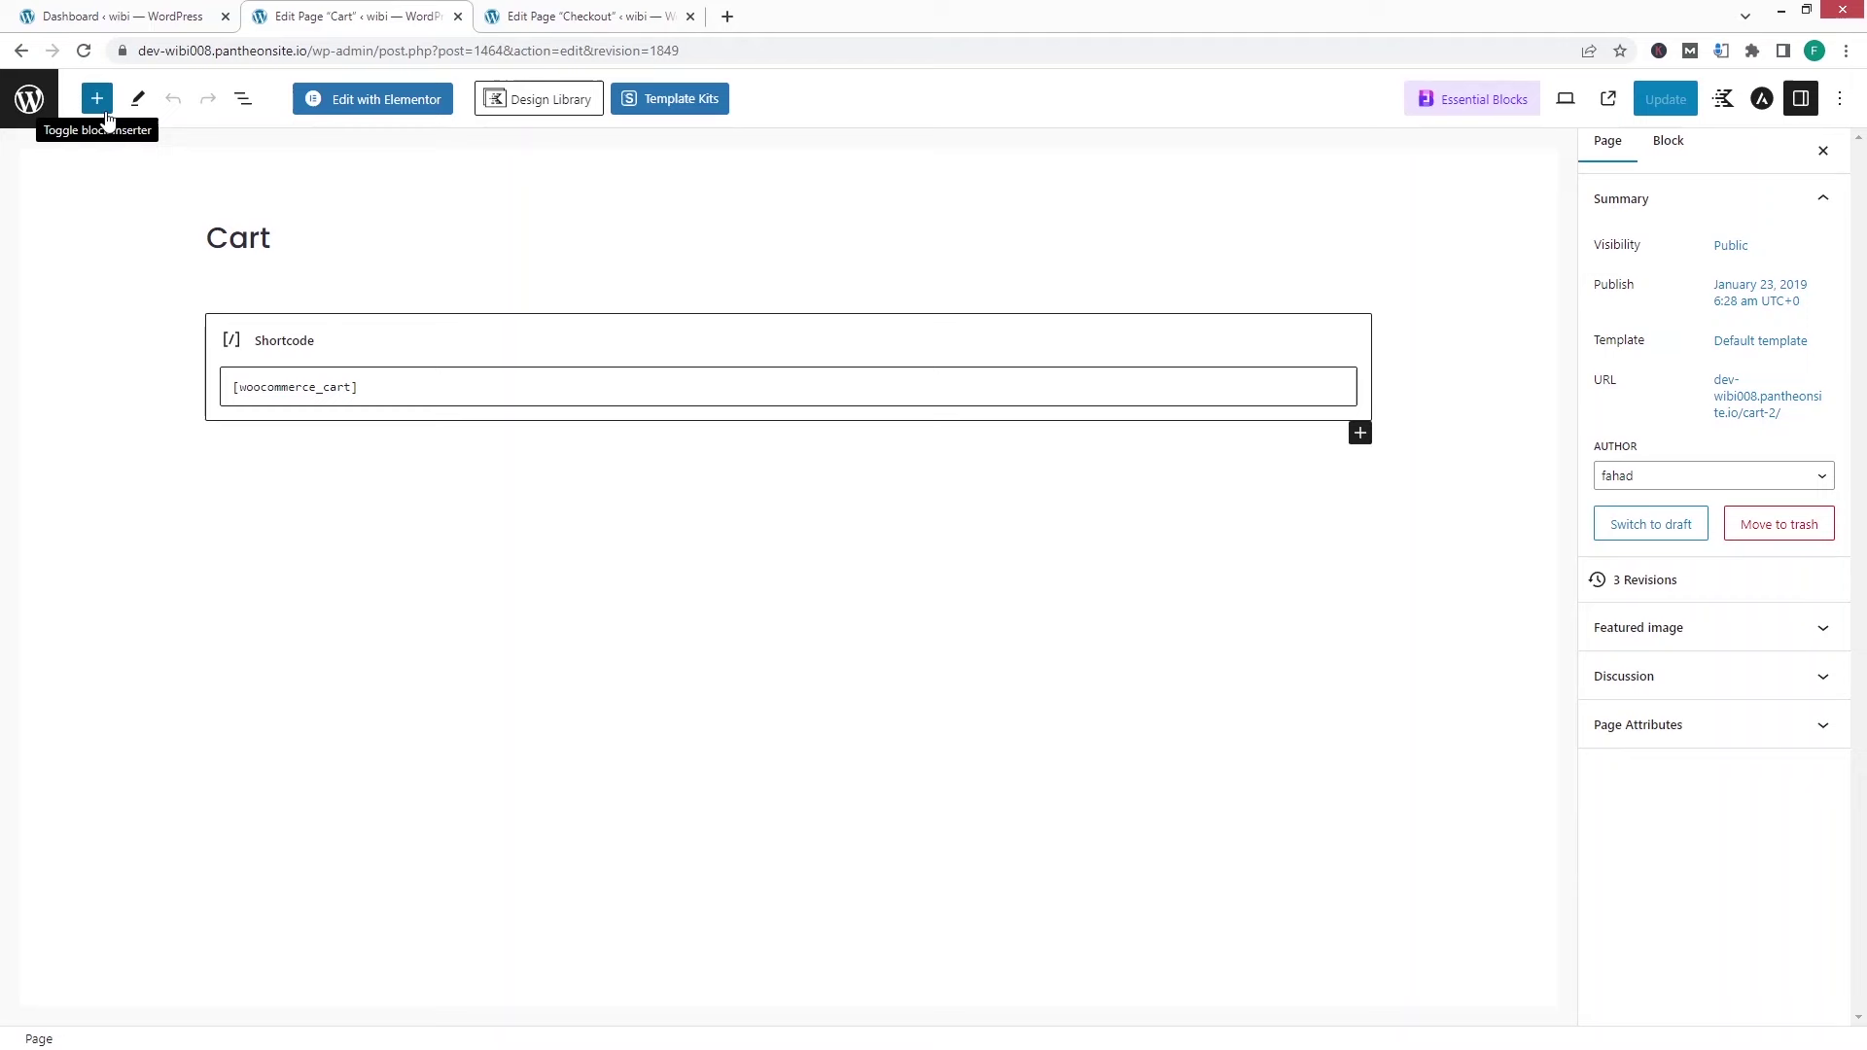
# - Insert the WooCommerce Cart block, found by searching 'cart', below the [woocommerce_cart] shortcode and review its preview
pyautogui.press('Return')
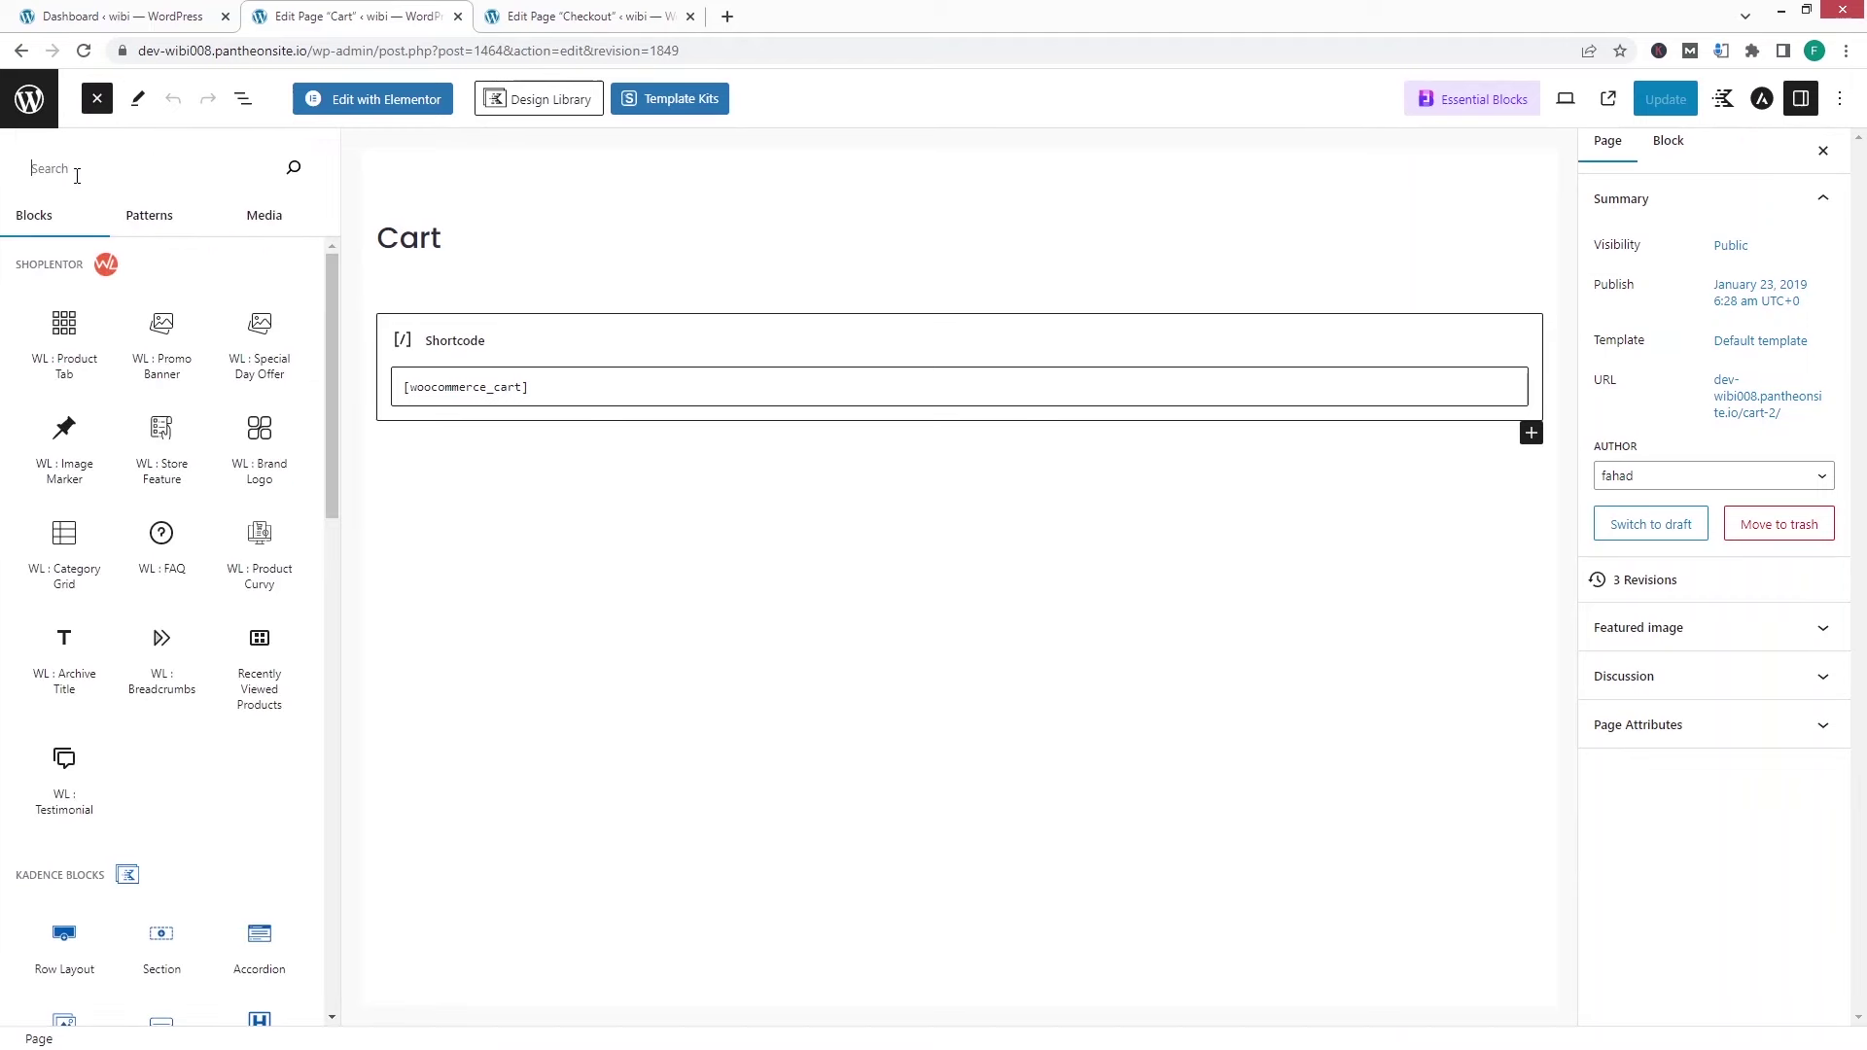
pyautogui.write('cart')
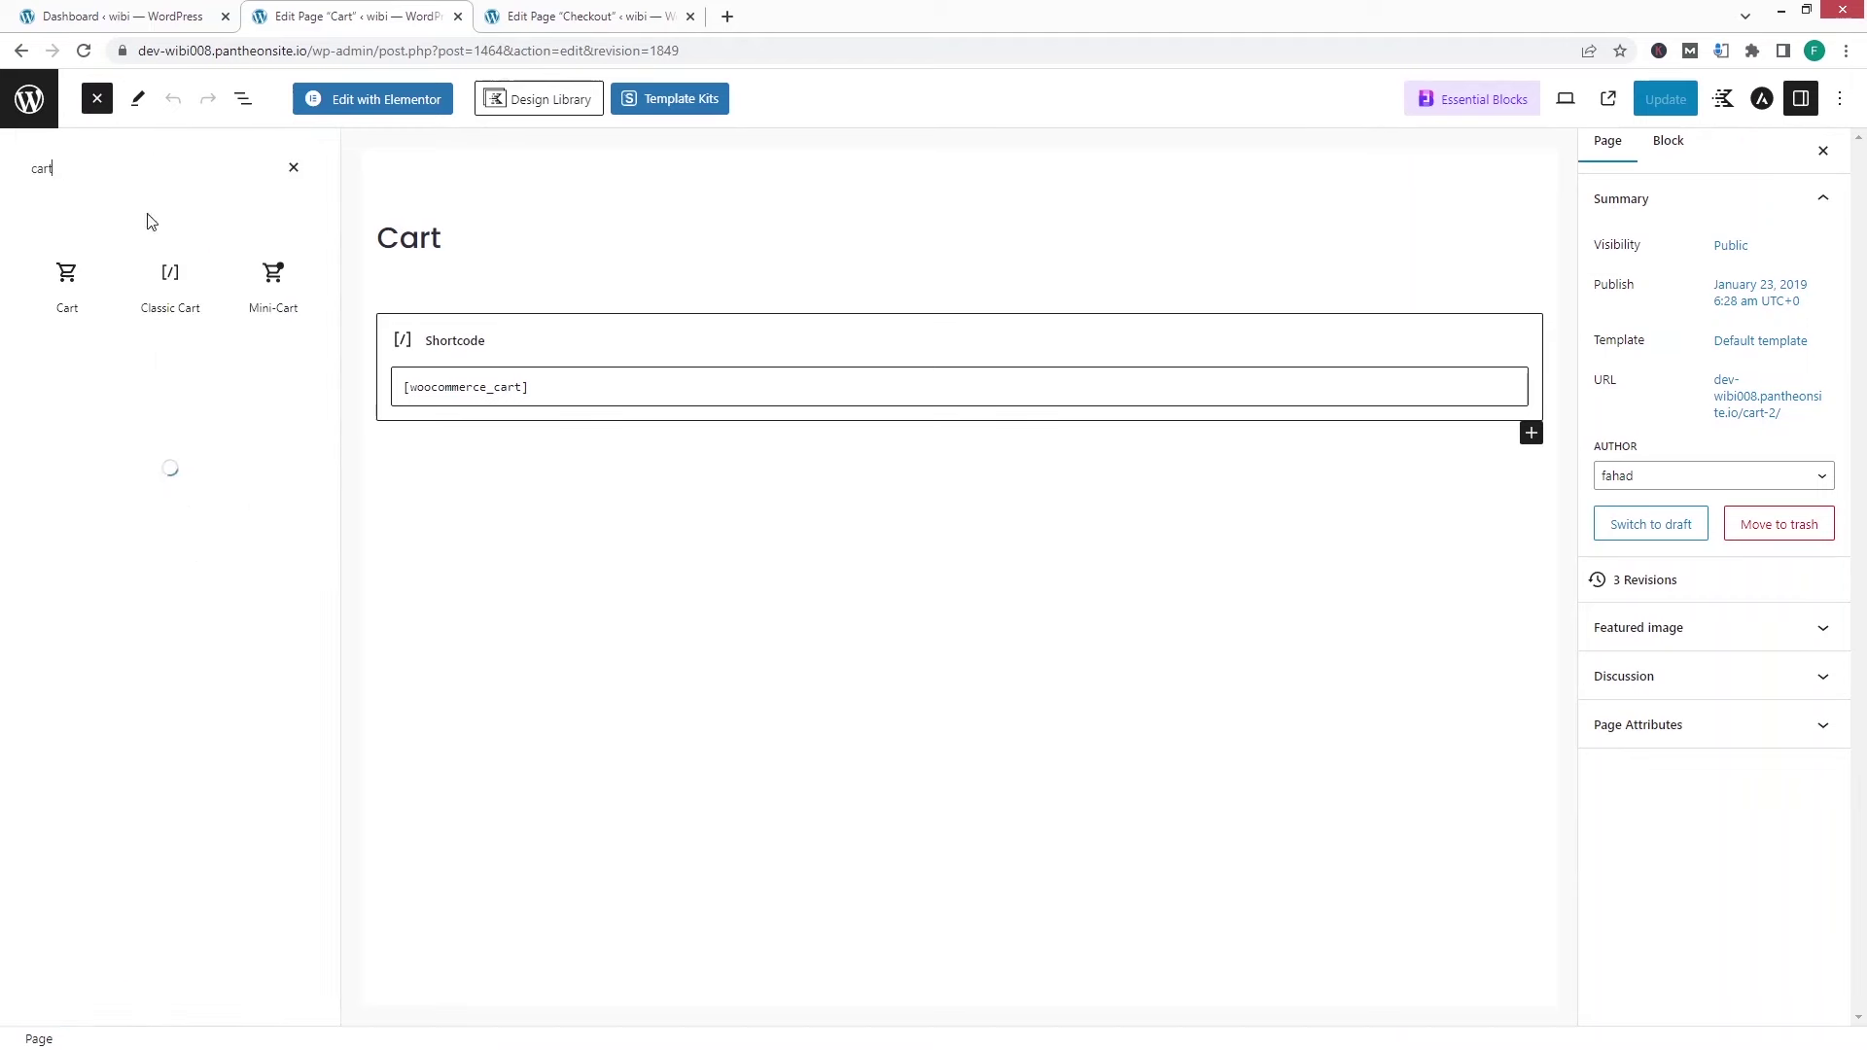
pyautogui.click(60, 286)
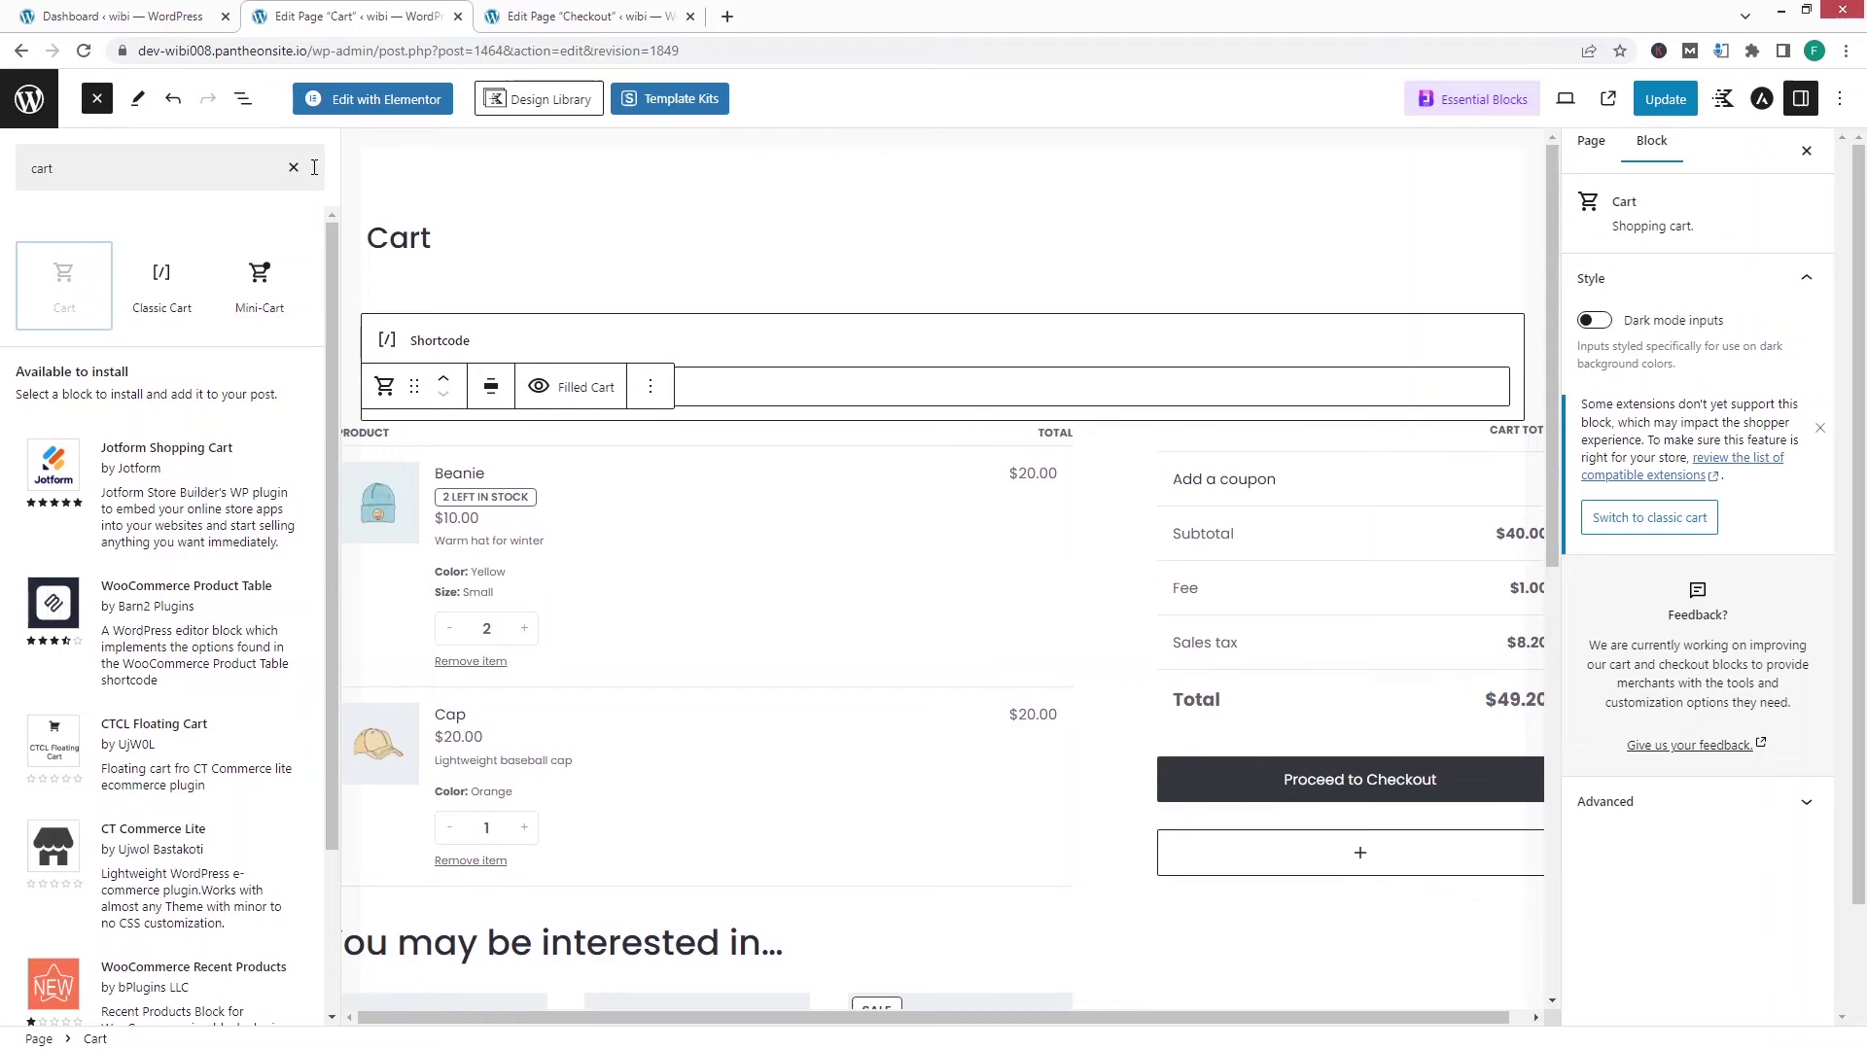
pyautogui.click(96, 99)
pyautogui.scroll(-2, 433, 209)
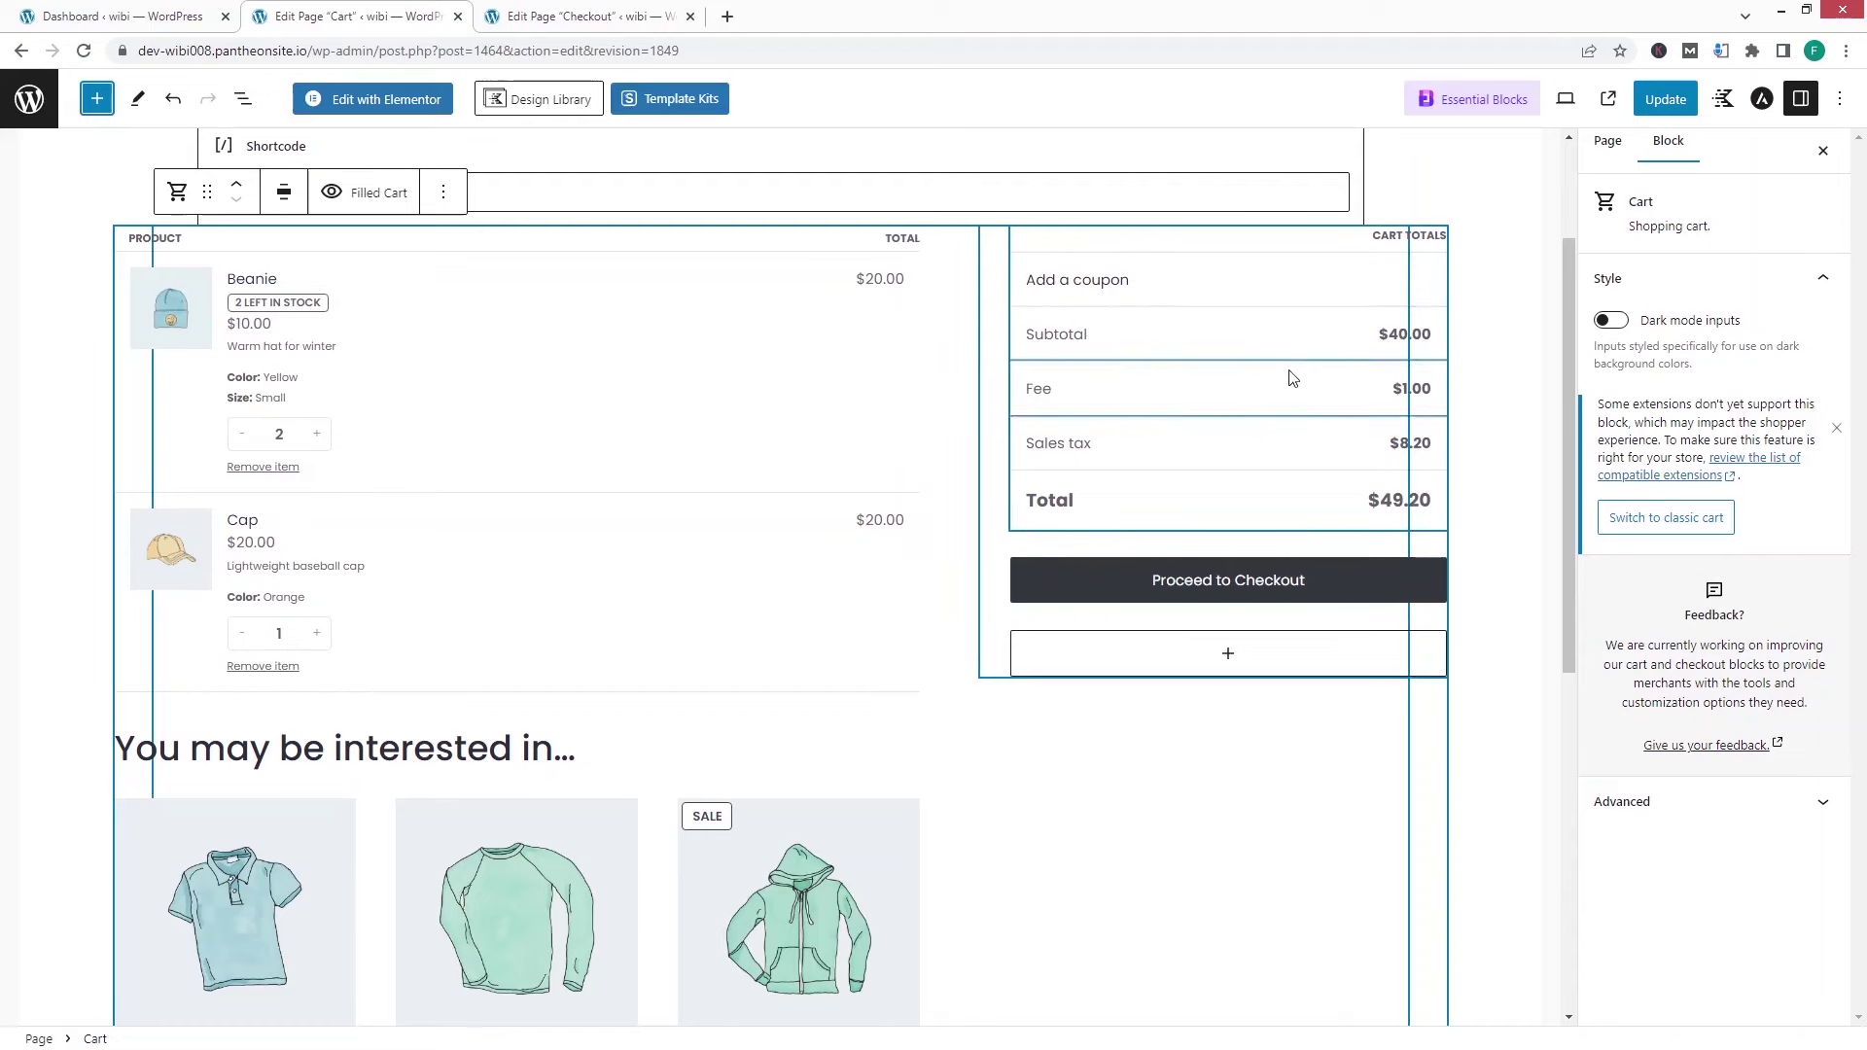
pyautogui.scroll(1, 888, 559)
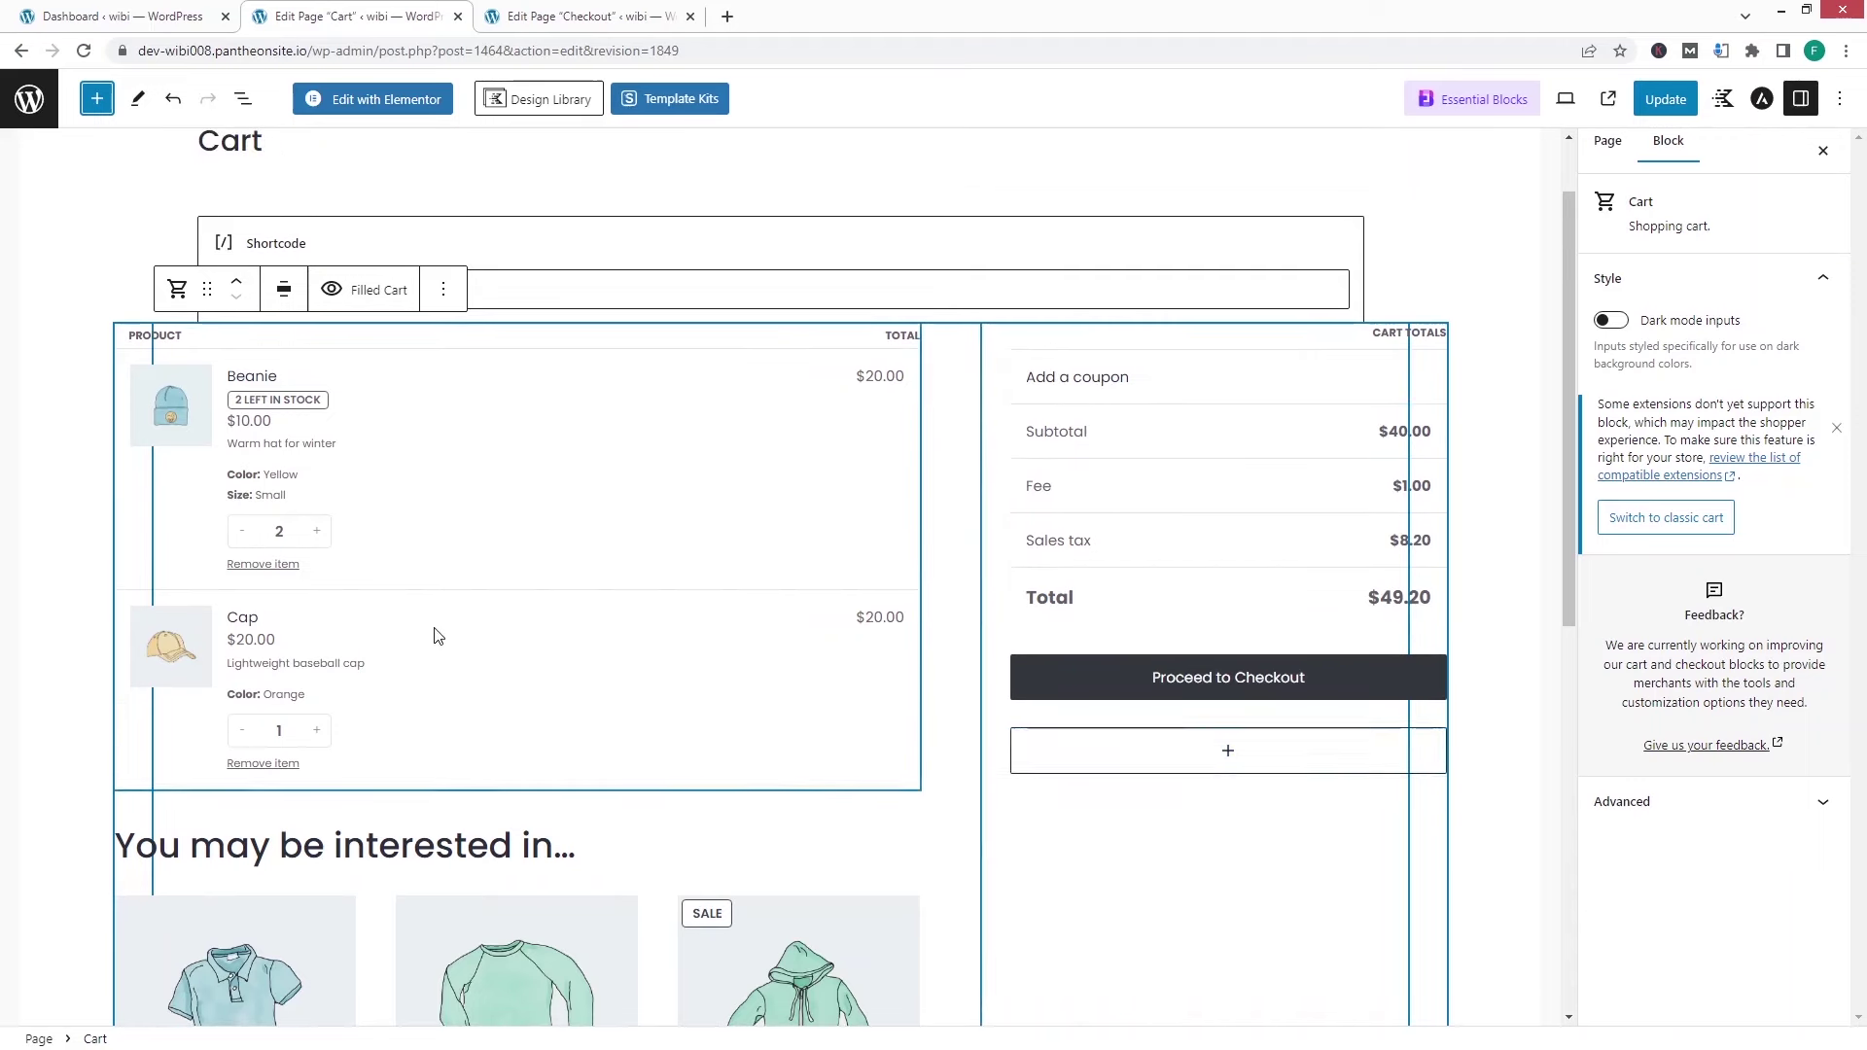
pyautogui.scroll(-2, 282, 642)
pyautogui.scroll(-3, 282, 642)
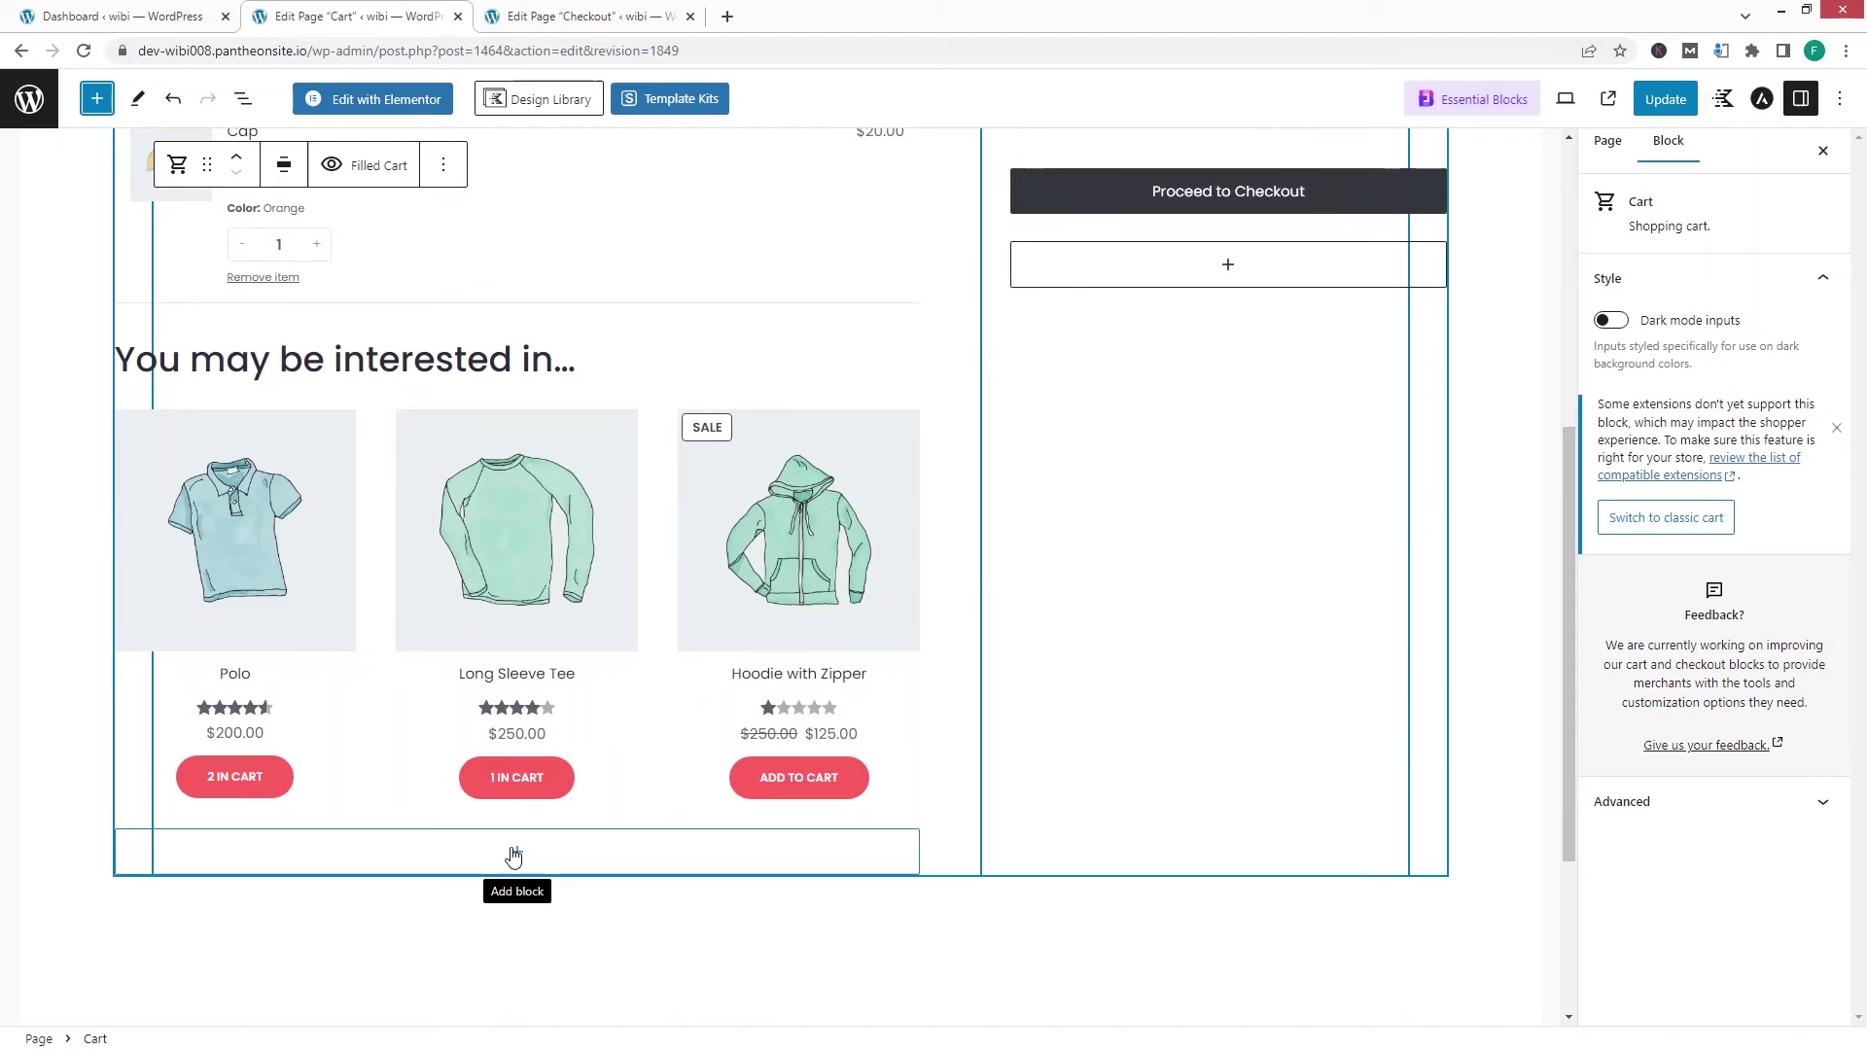
pyautogui.scroll(2, 539, 745)
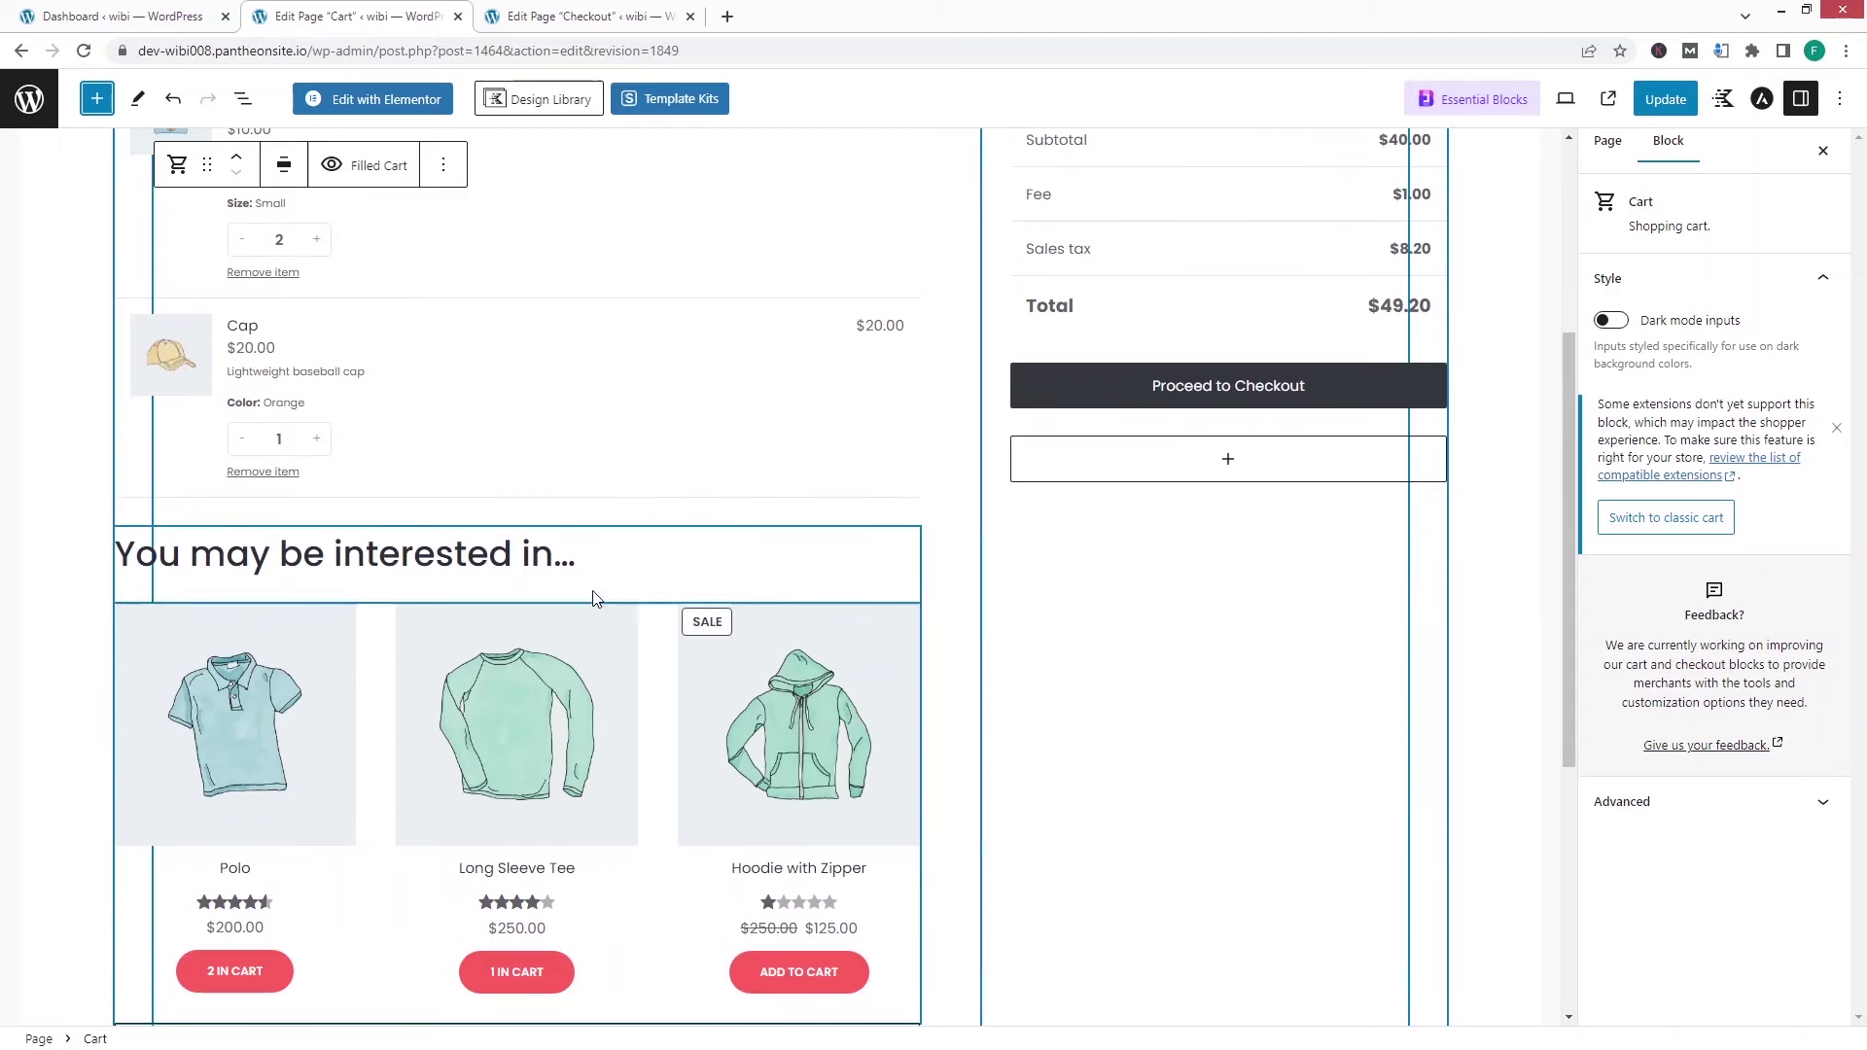
# - In List View, expand Cart and Filled Cart and delete the Cart Cross-Sells block
pyautogui.click(243, 98)
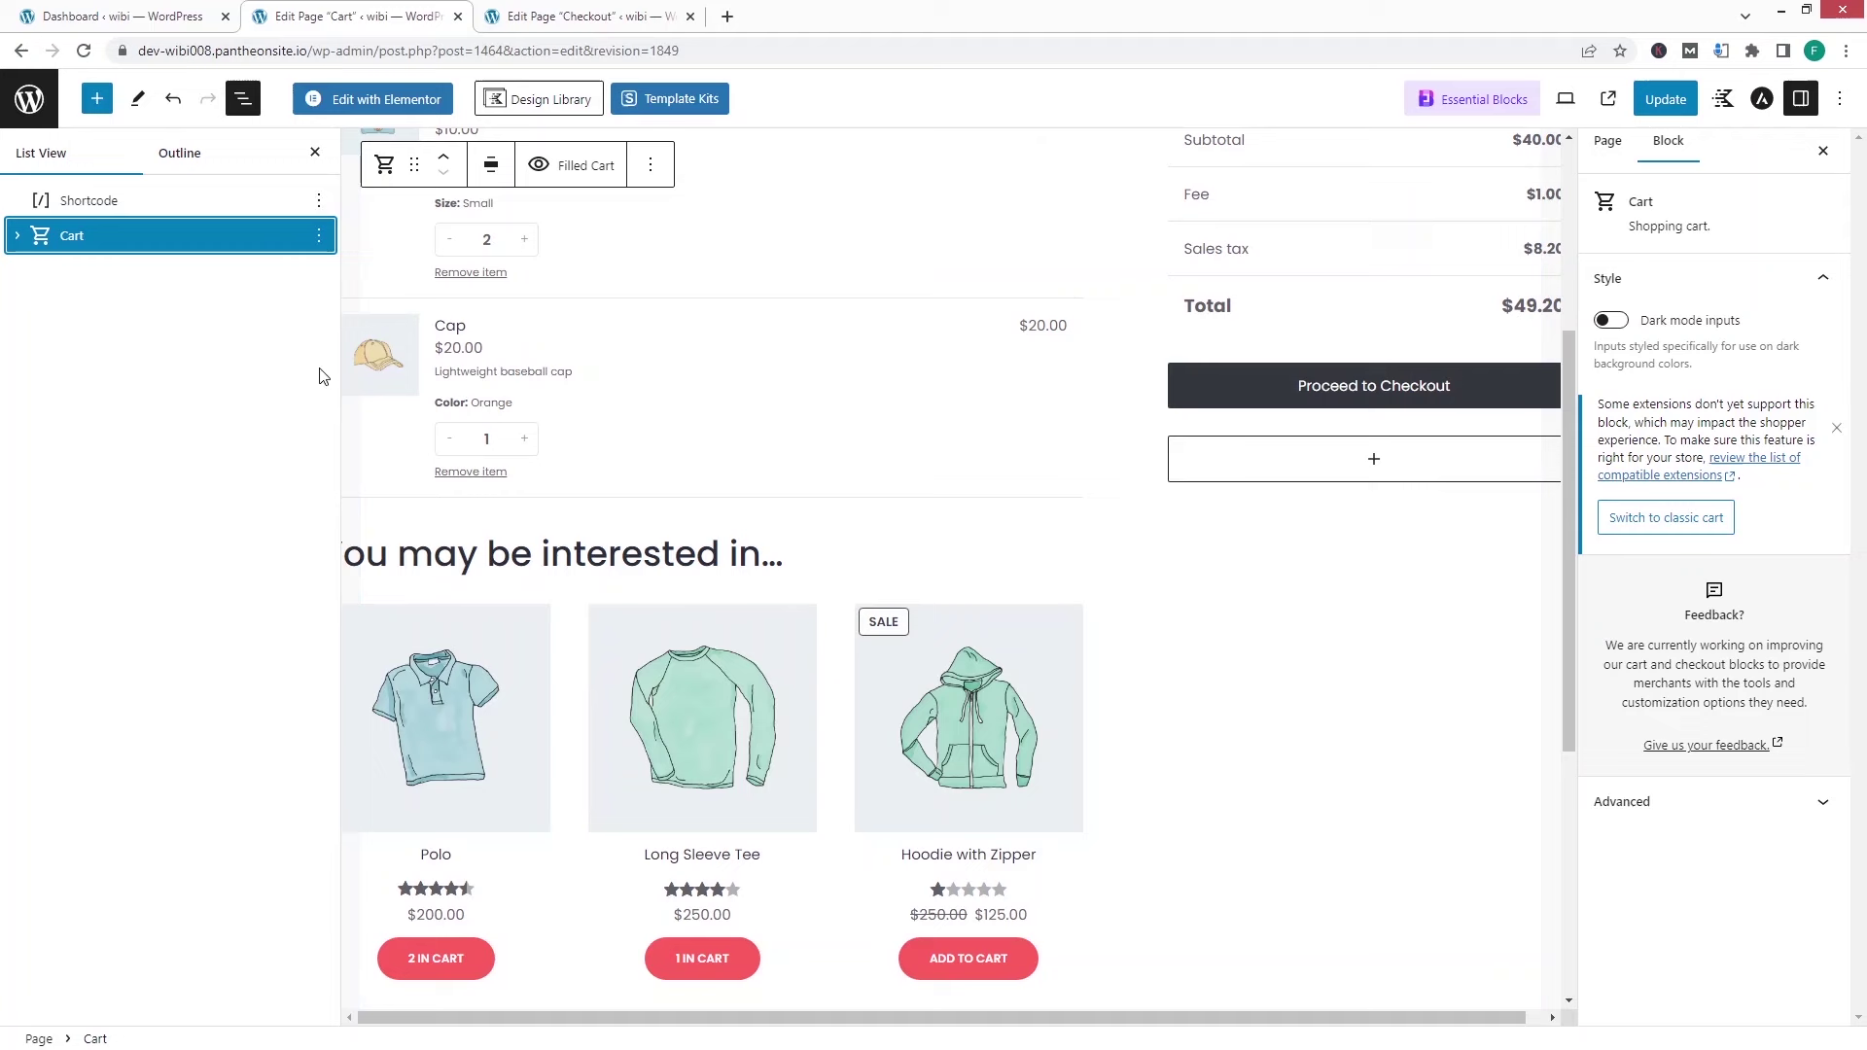
pyautogui.click(17, 236)
pyautogui.click(40, 270)
pyautogui.click(84, 340)
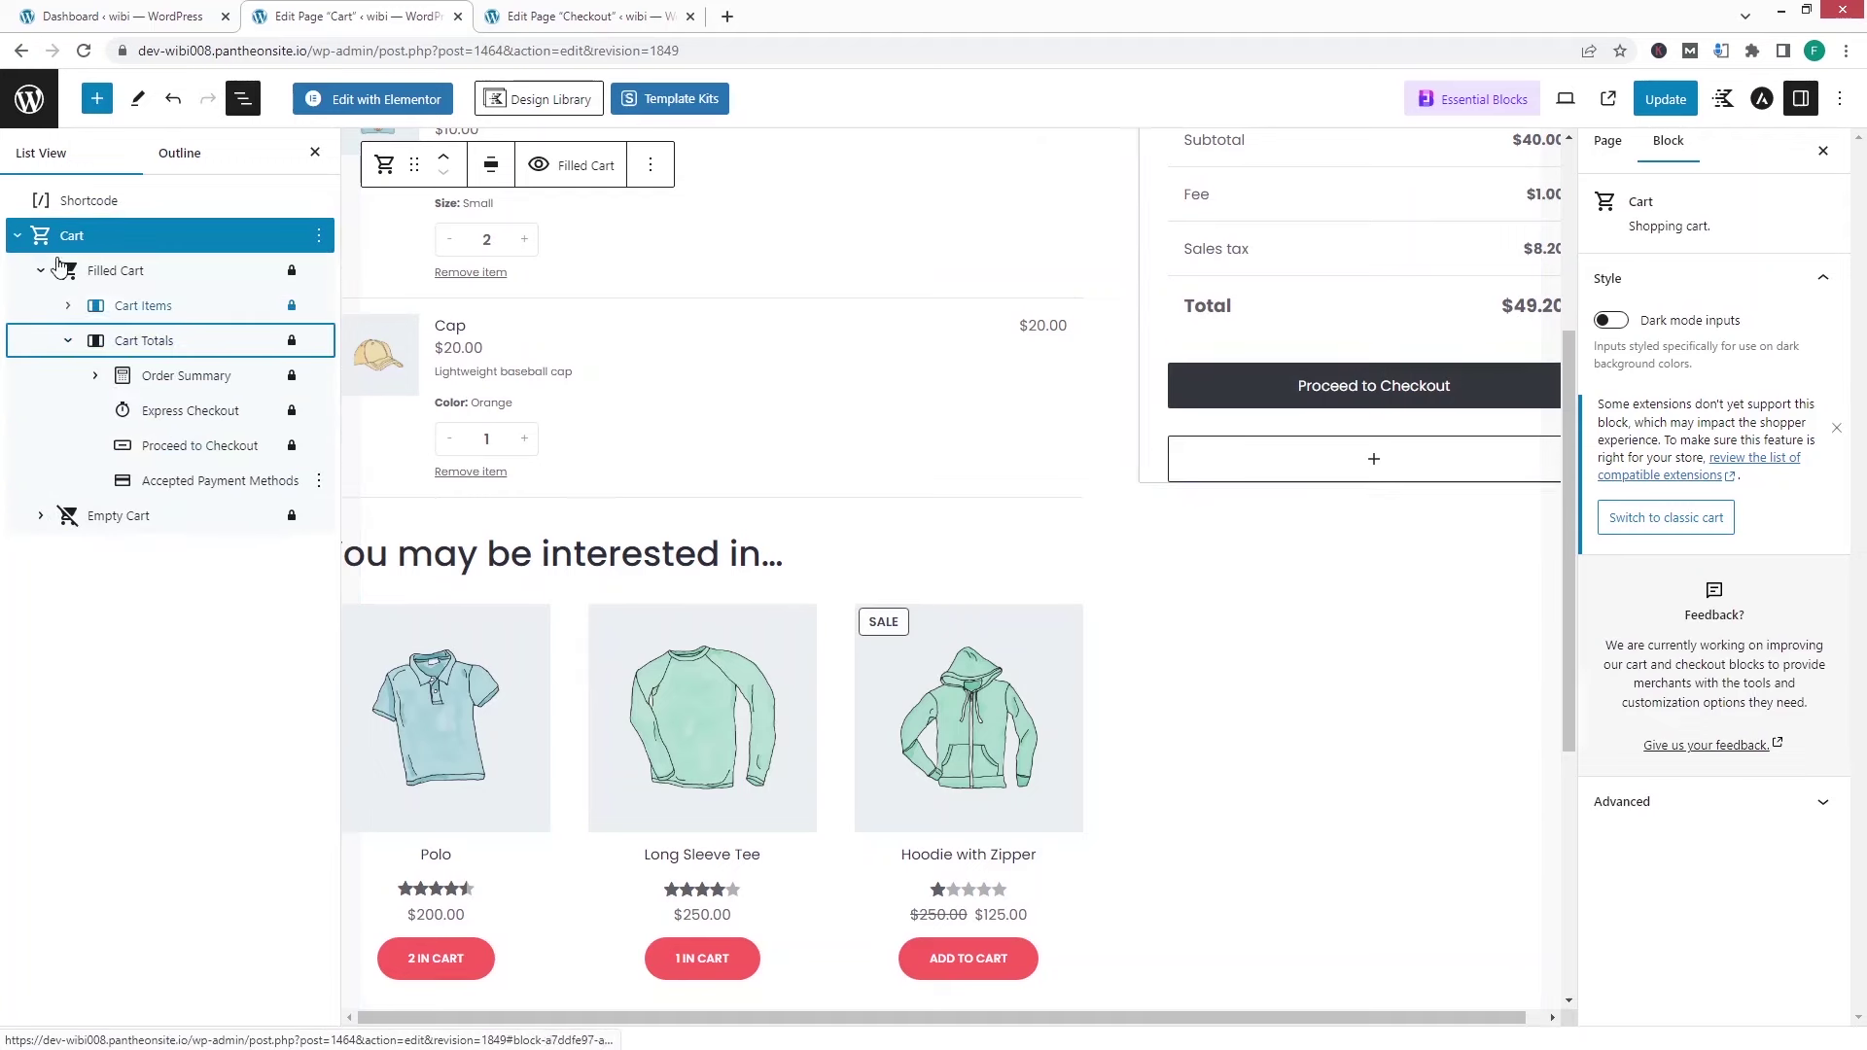
pyautogui.click(67, 306)
pyautogui.click(216, 376)
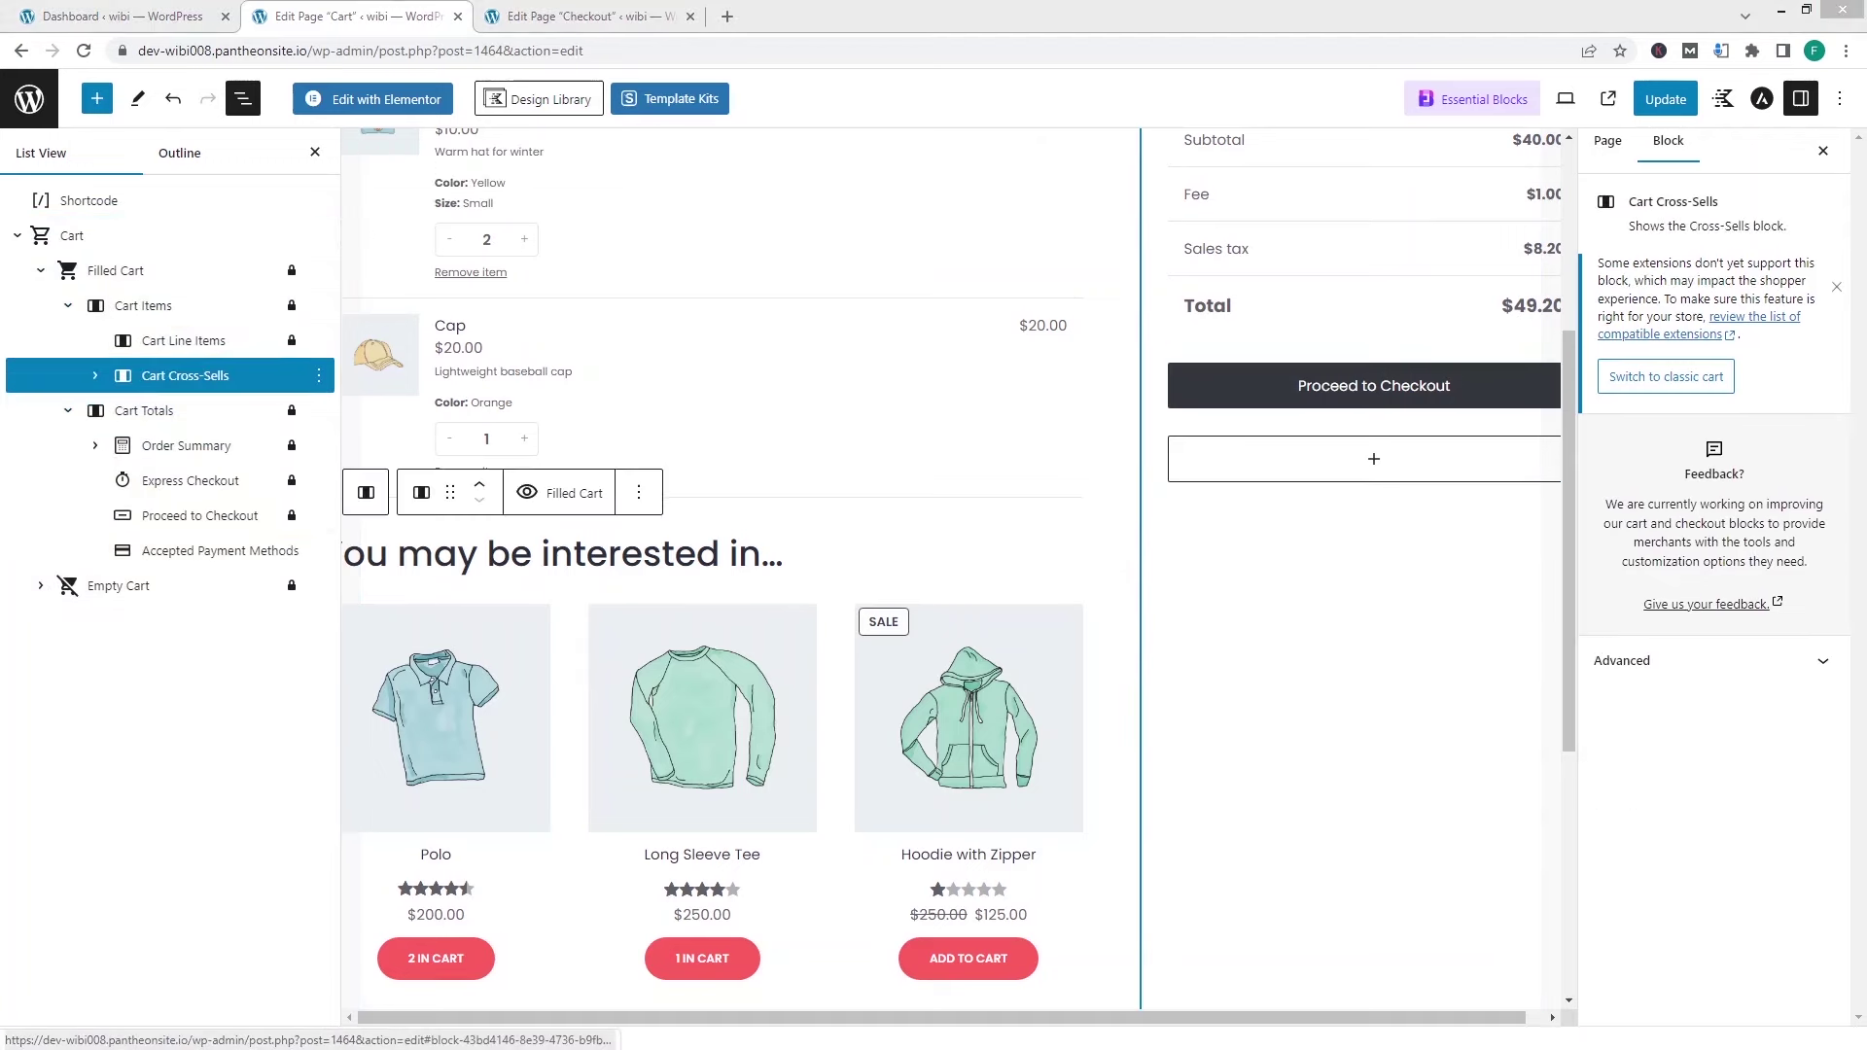
pyautogui.click(318, 377)
pyautogui.click(367, 678)
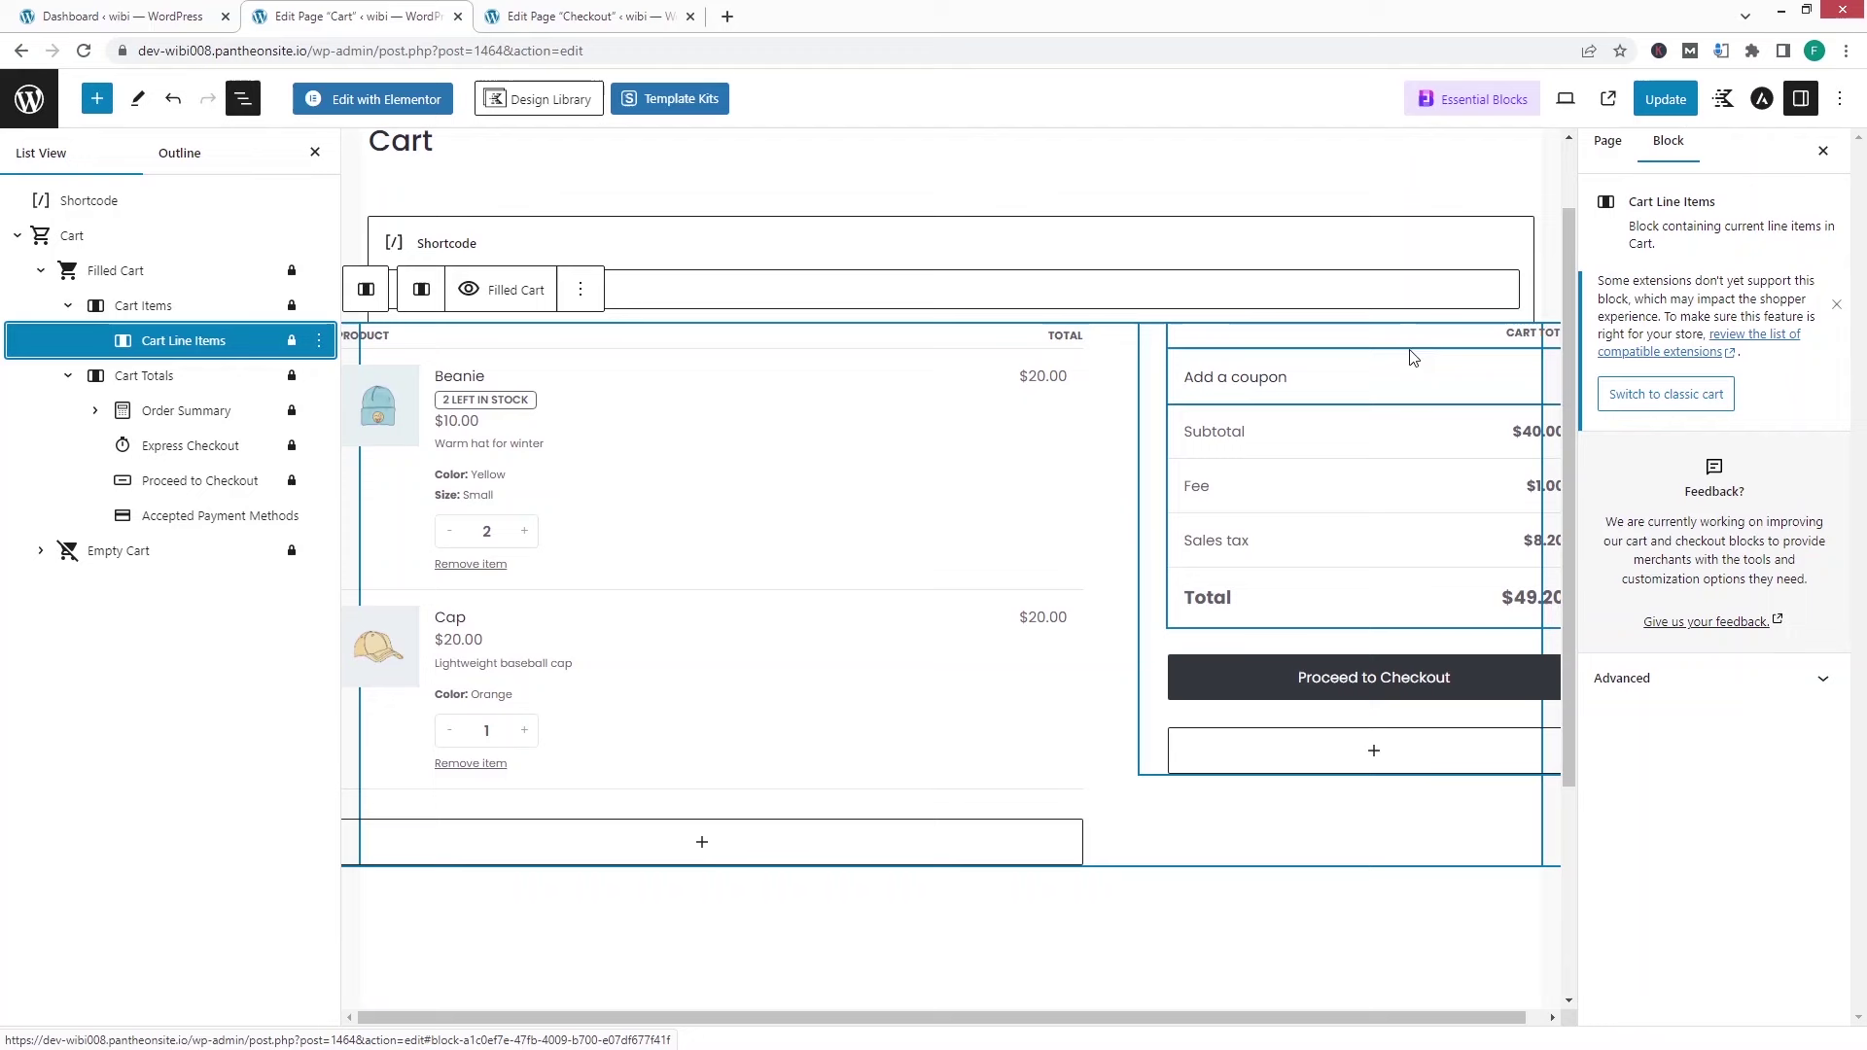
# - Delete the Coupon Form block from the Cart Totals section
pyautogui.click(1236, 376)
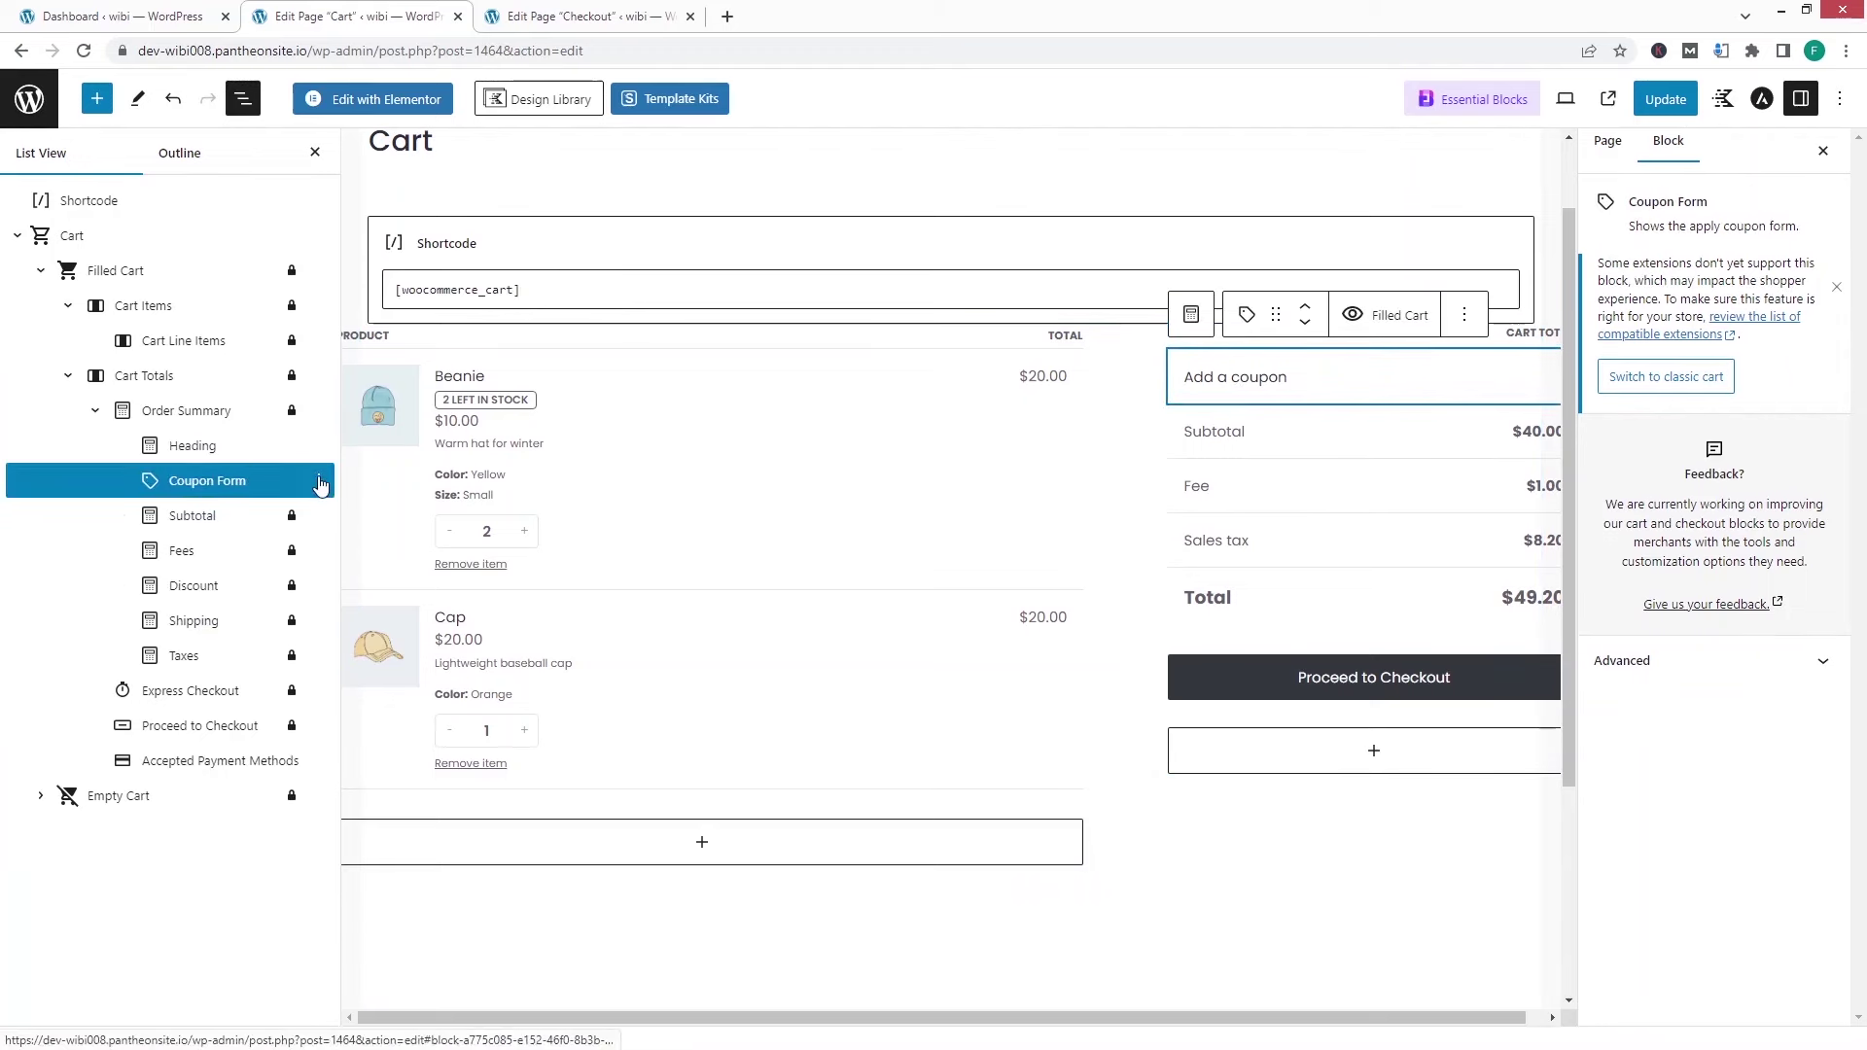
pyautogui.click(319, 481)
pyautogui.click(341, 775)
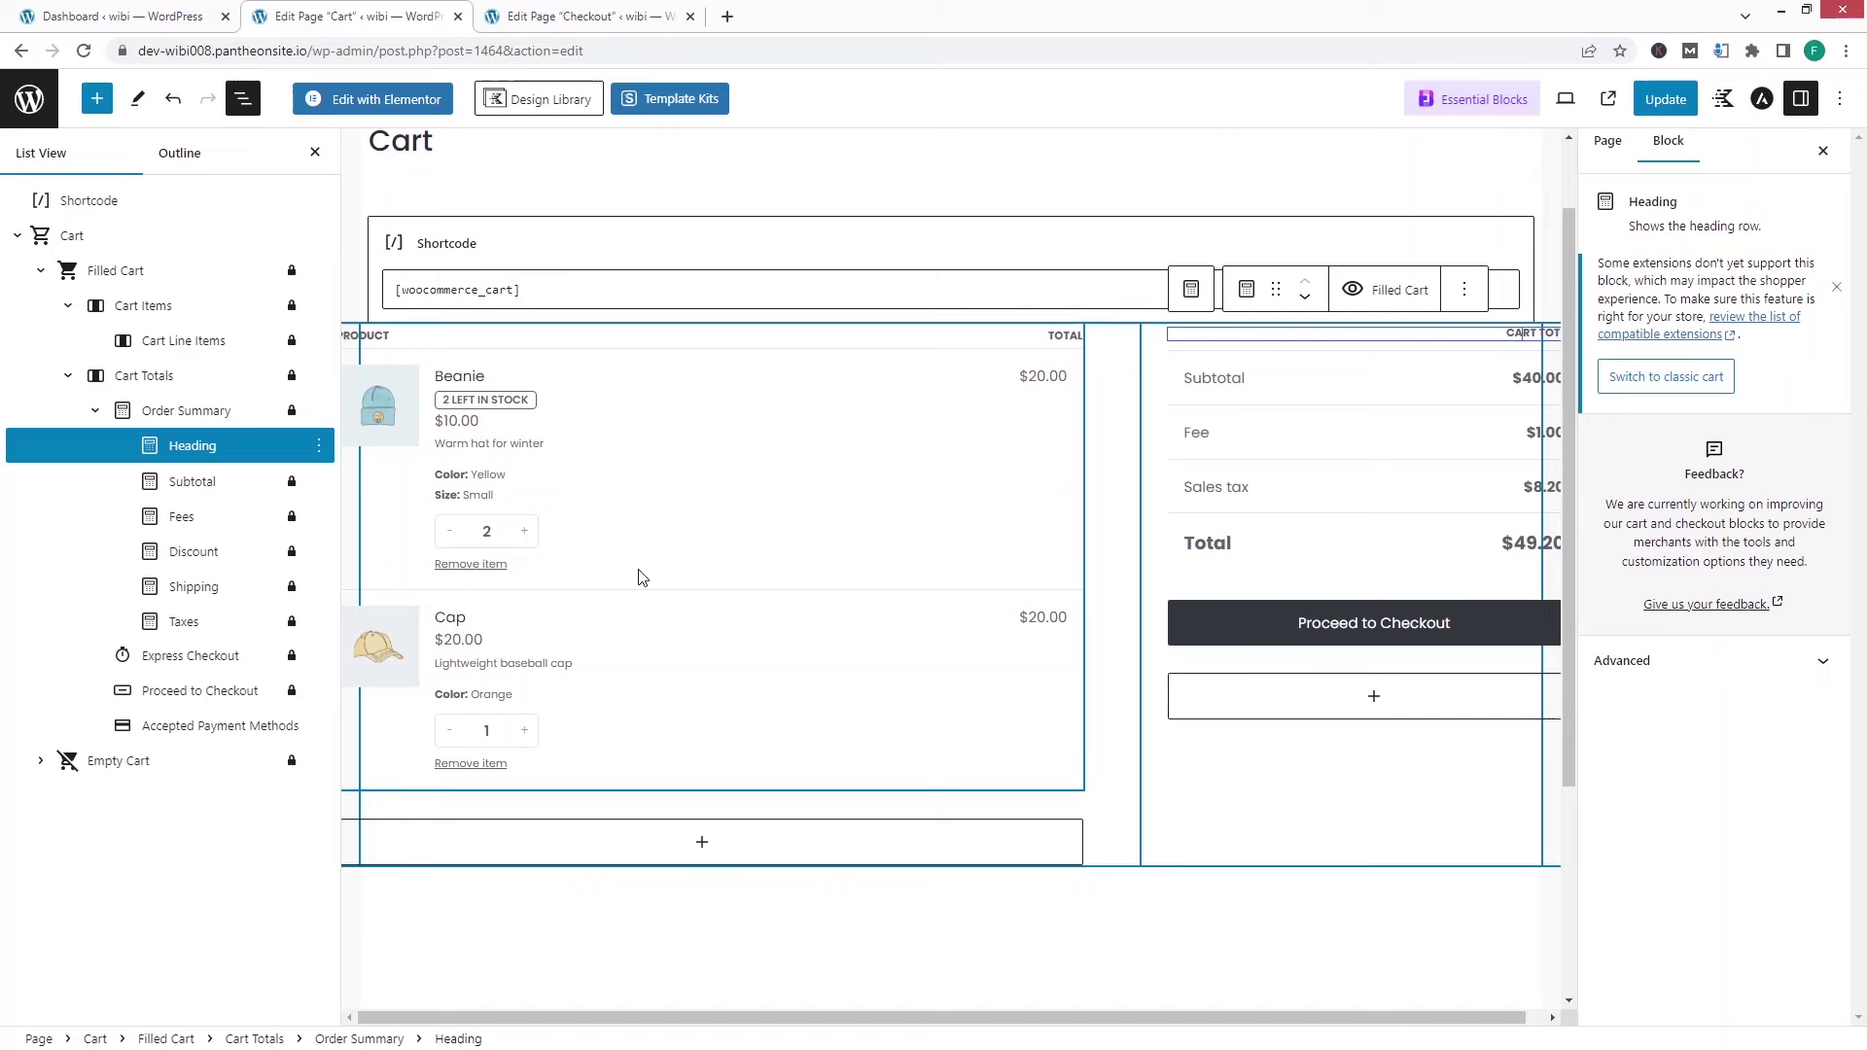
pyautogui.click(450, 393)
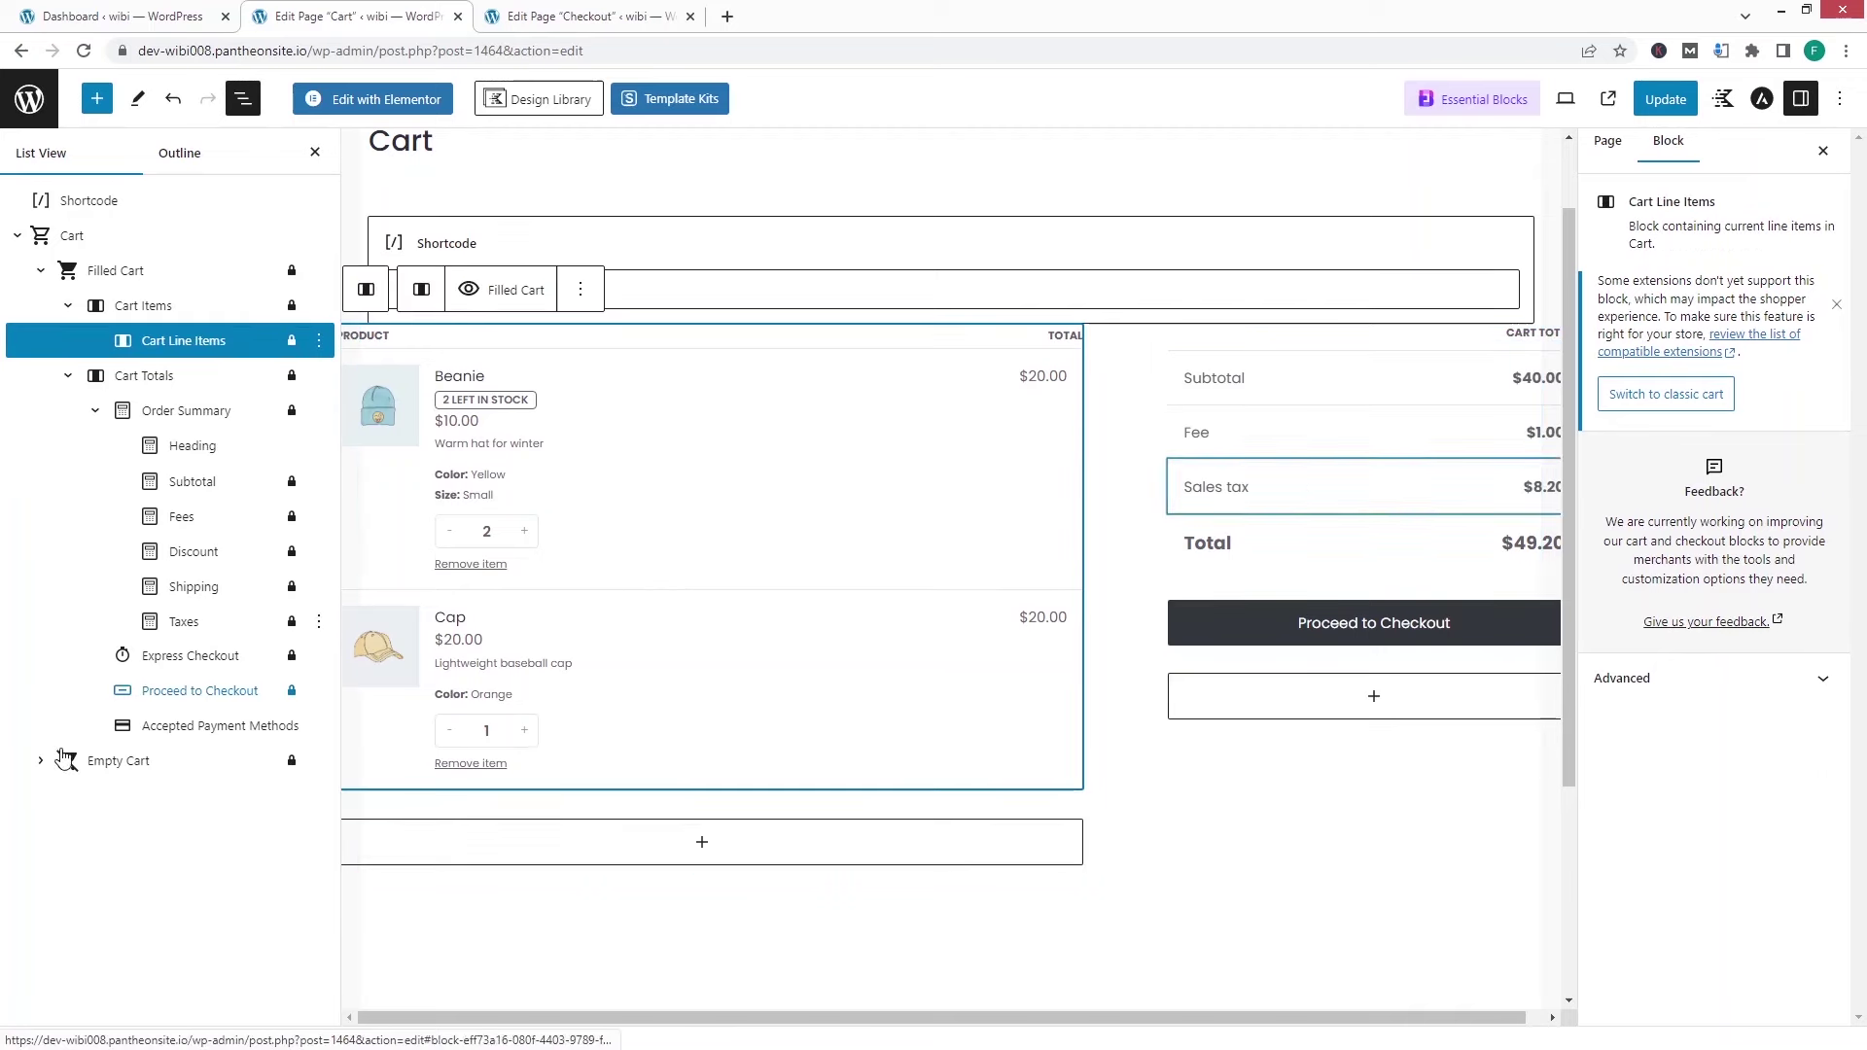
# - Expand Empty Cart and delete its Newest Products, 'New in store' heading and Separator blocks
pyautogui.click(115, 763)
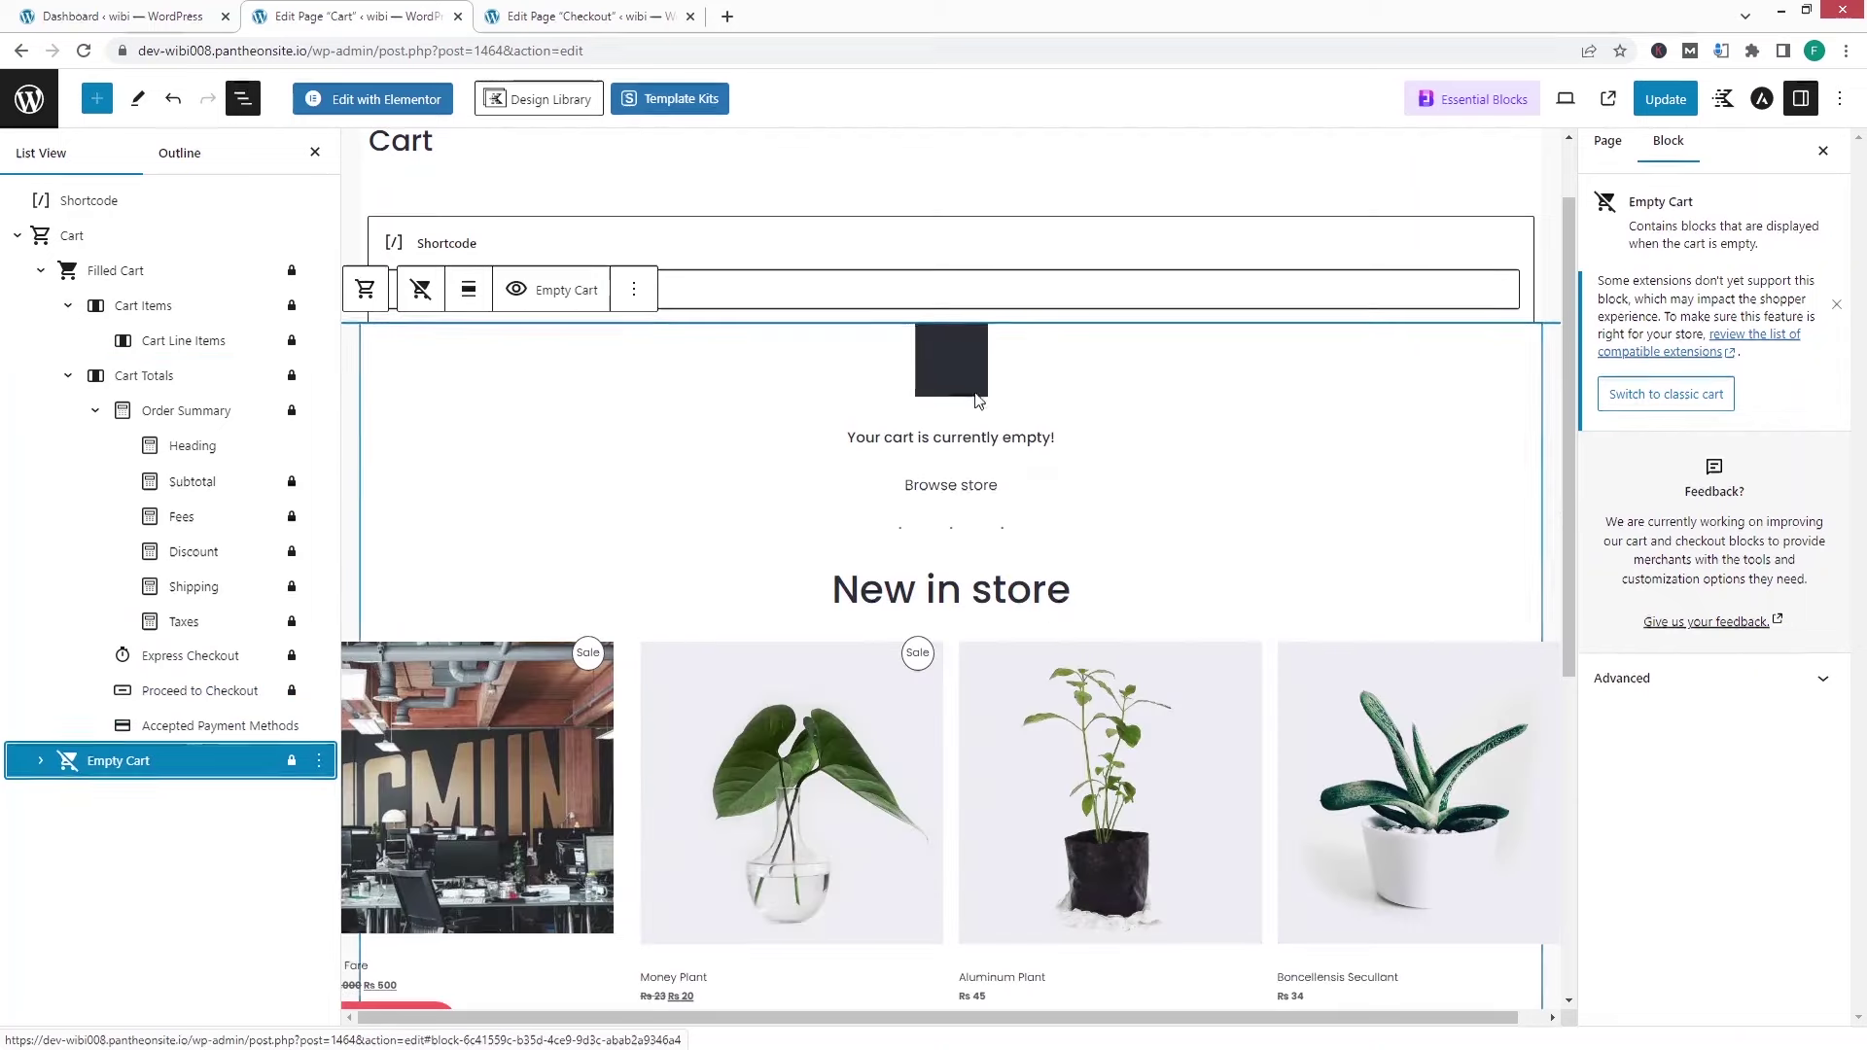
pyautogui.scroll(-5, 861, 669)
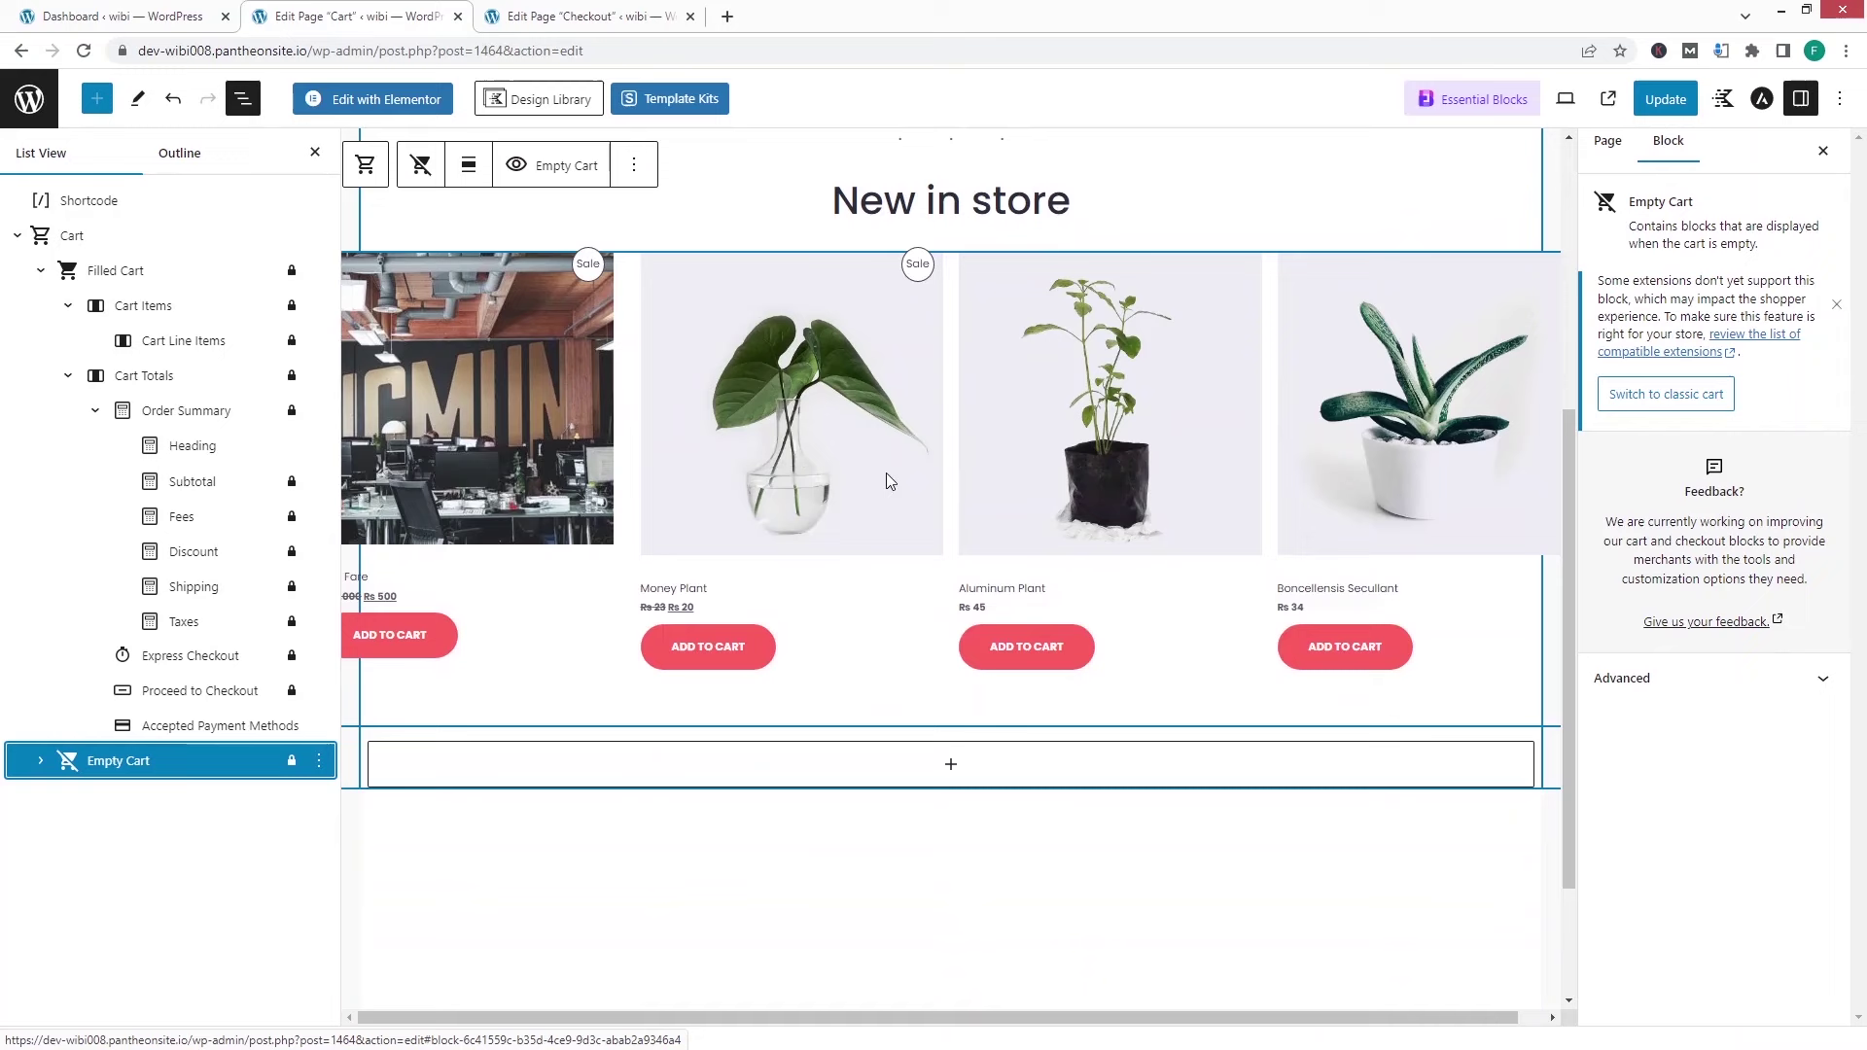
pyautogui.scroll(3, 884, 473)
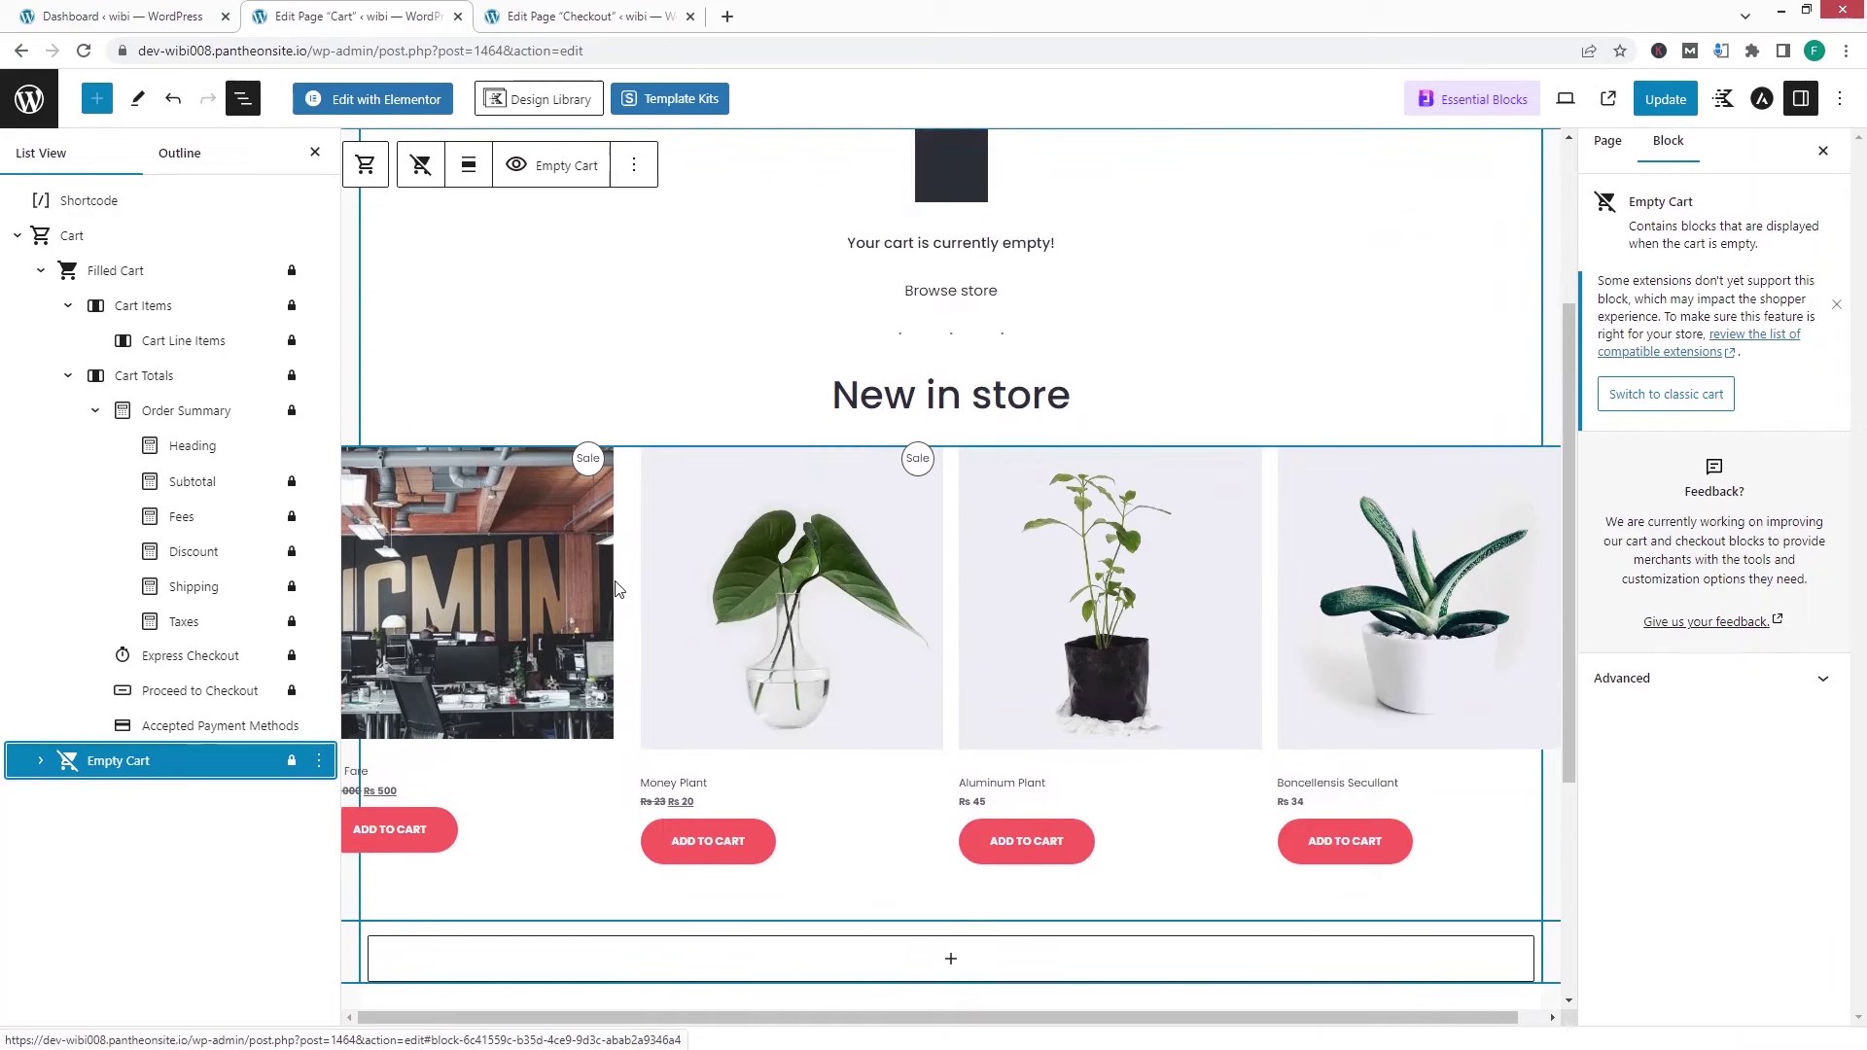
pyautogui.click(41, 761)
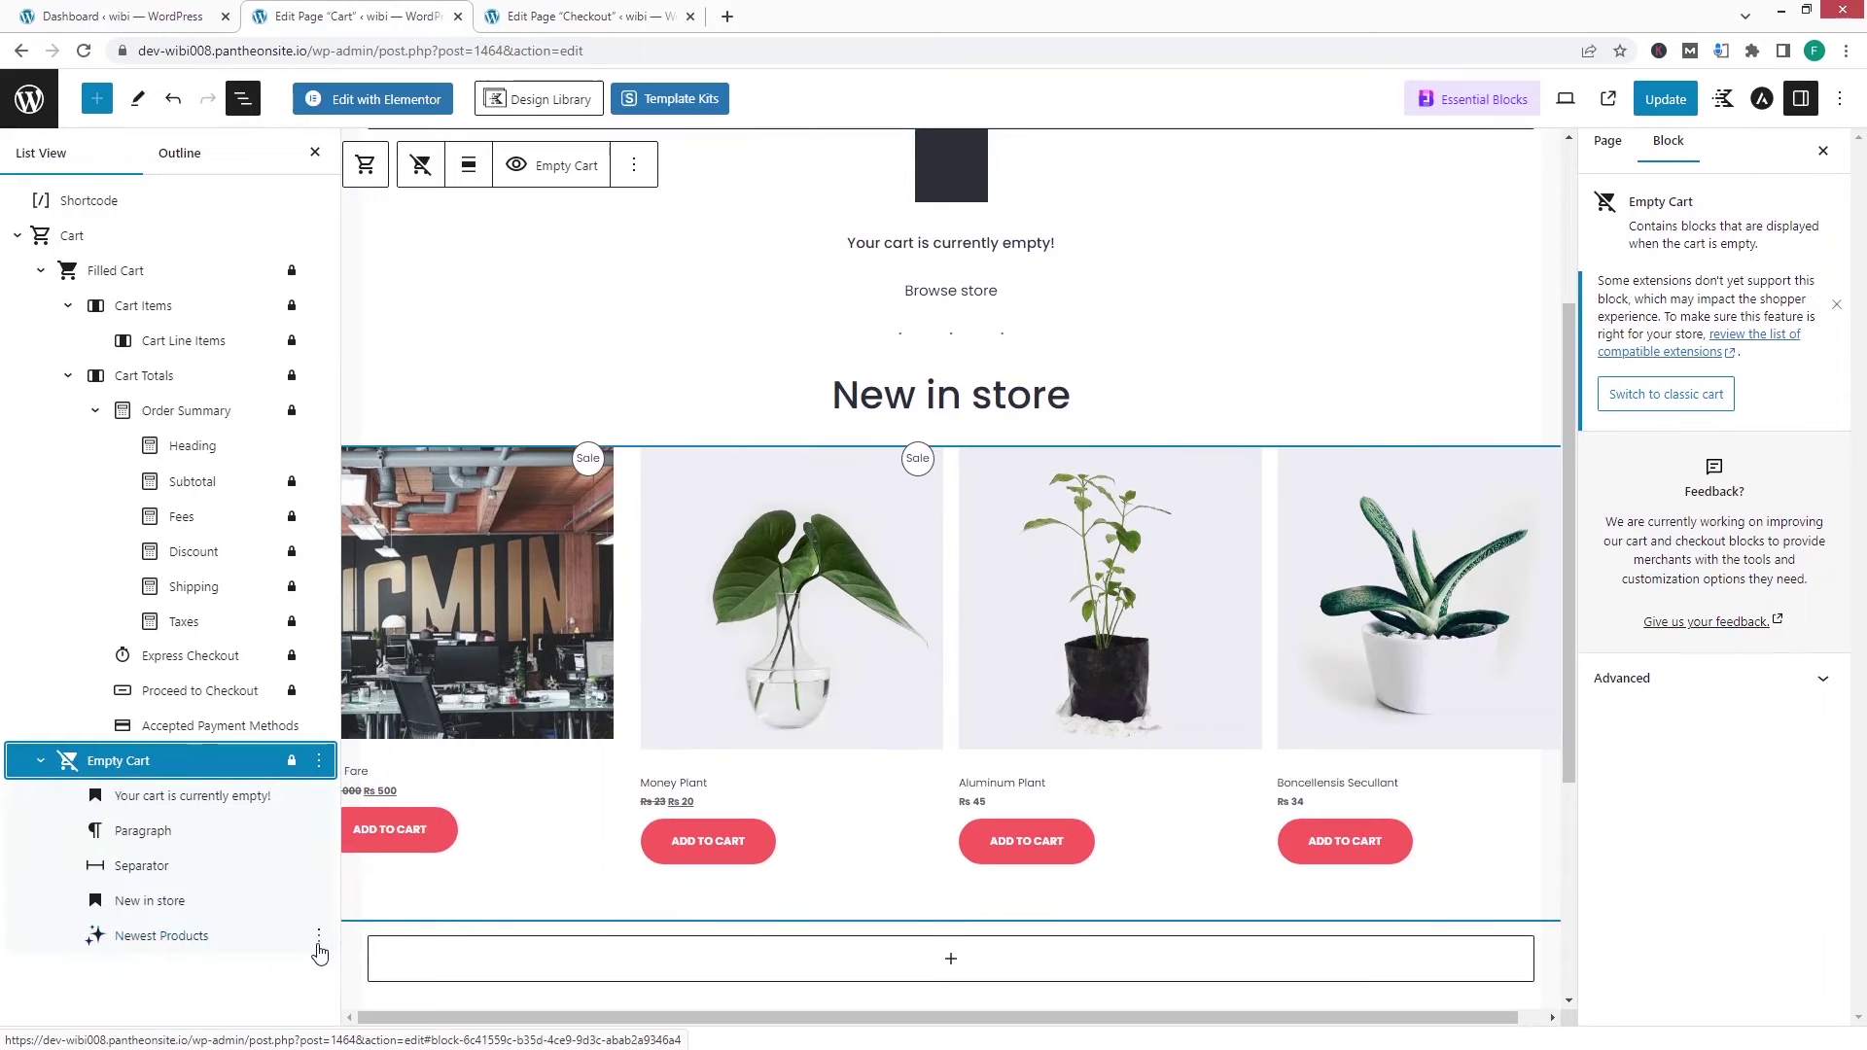
pyautogui.click(318, 937)
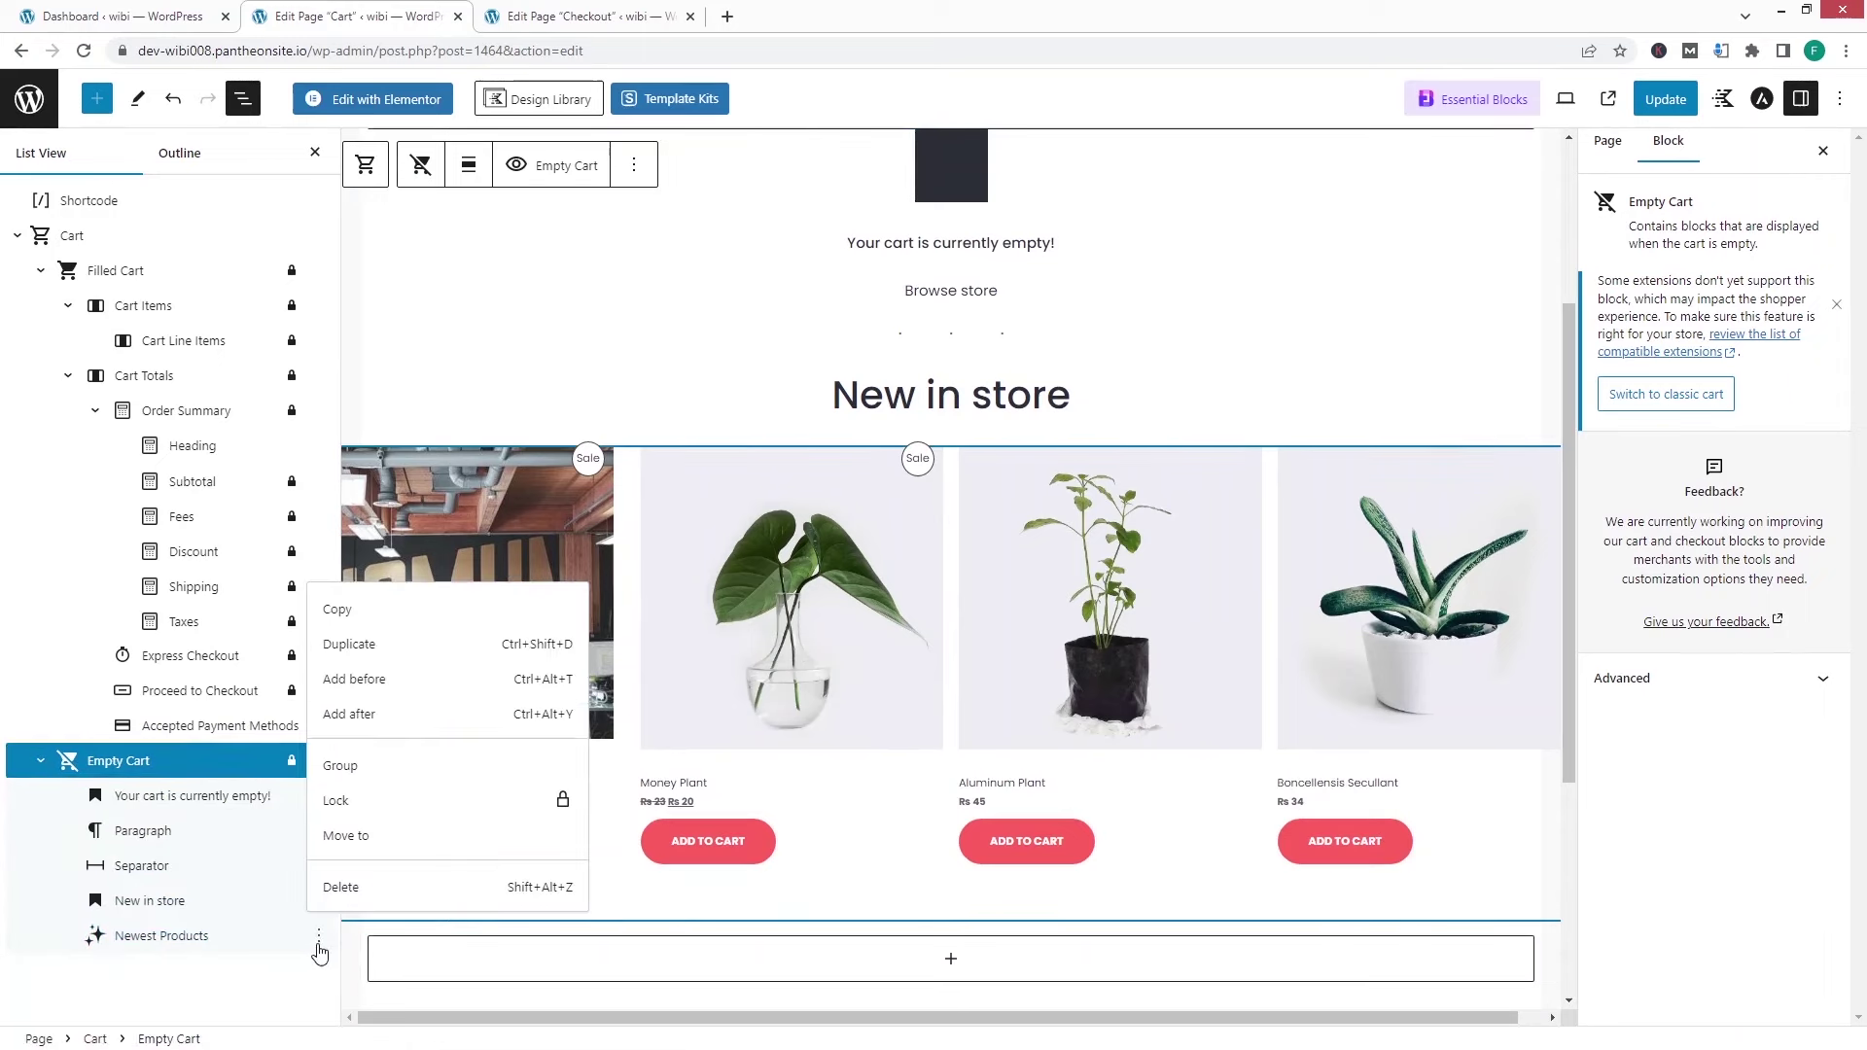
pyautogui.click(374, 887)
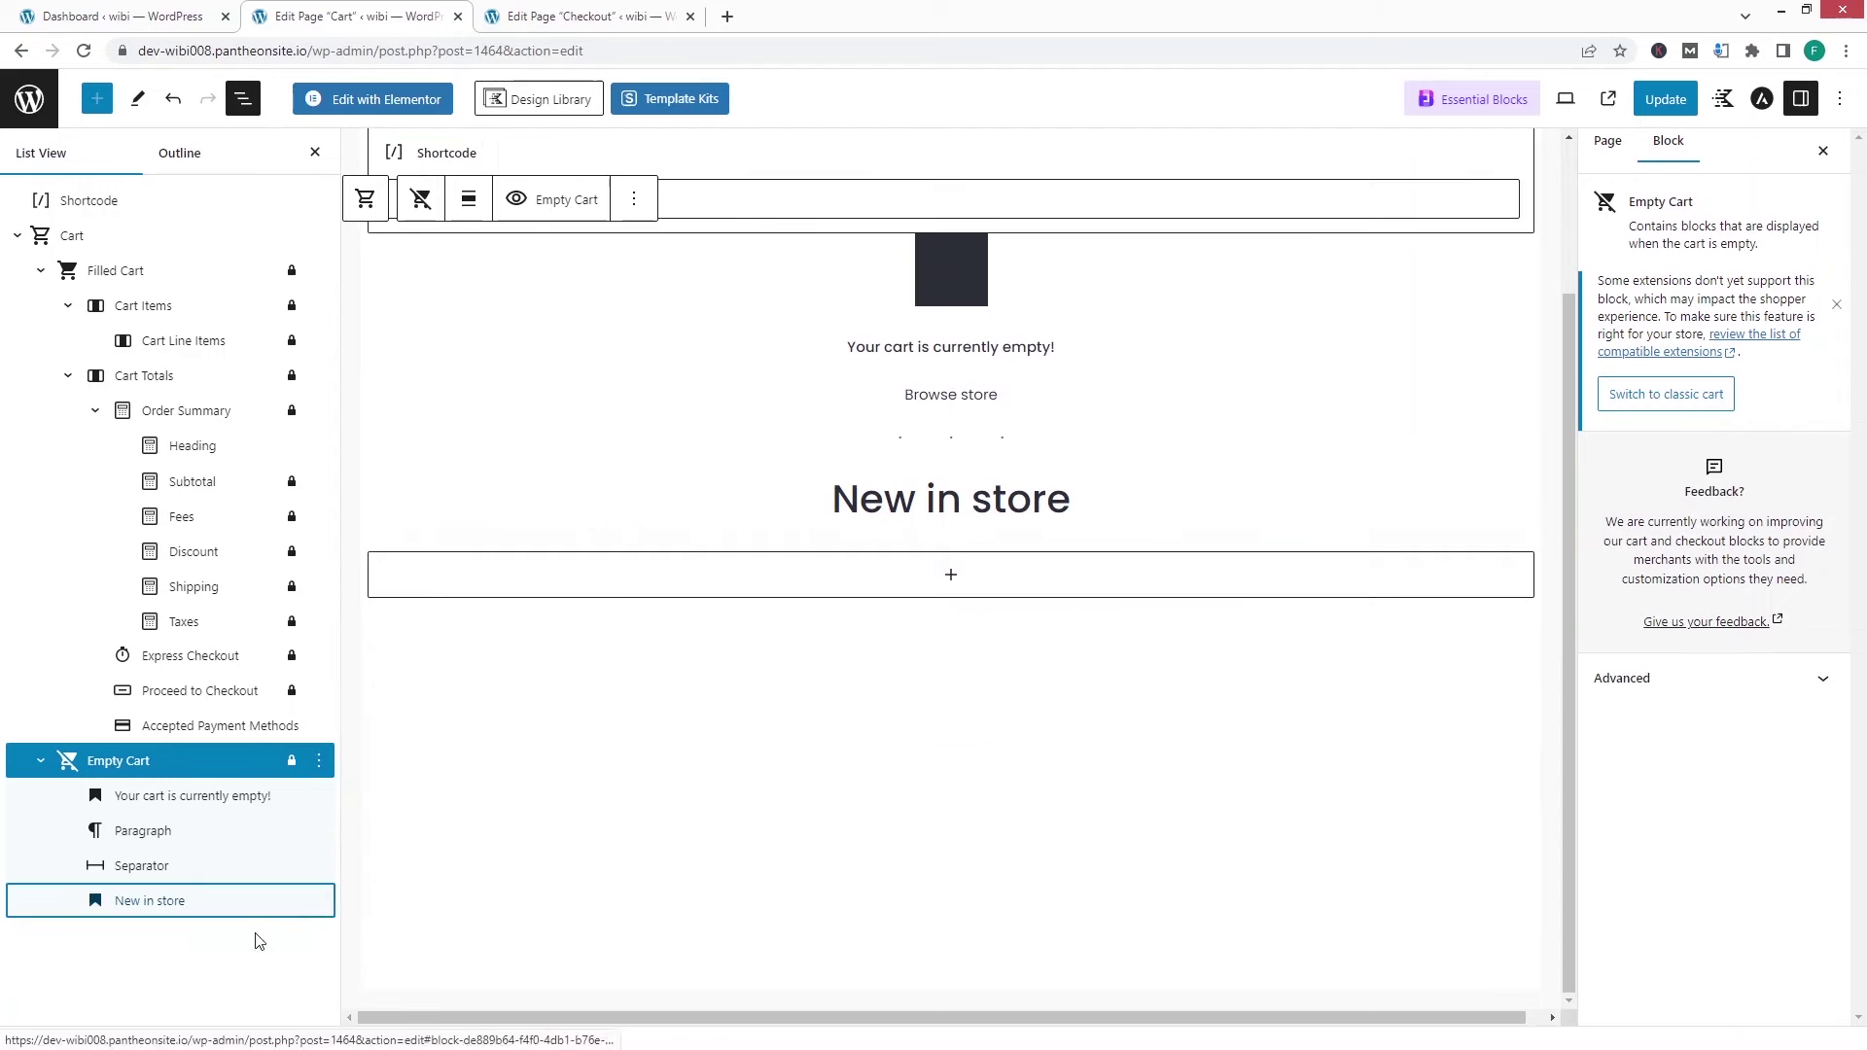
pyautogui.click(319, 901)
pyautogui.click(374, 851)
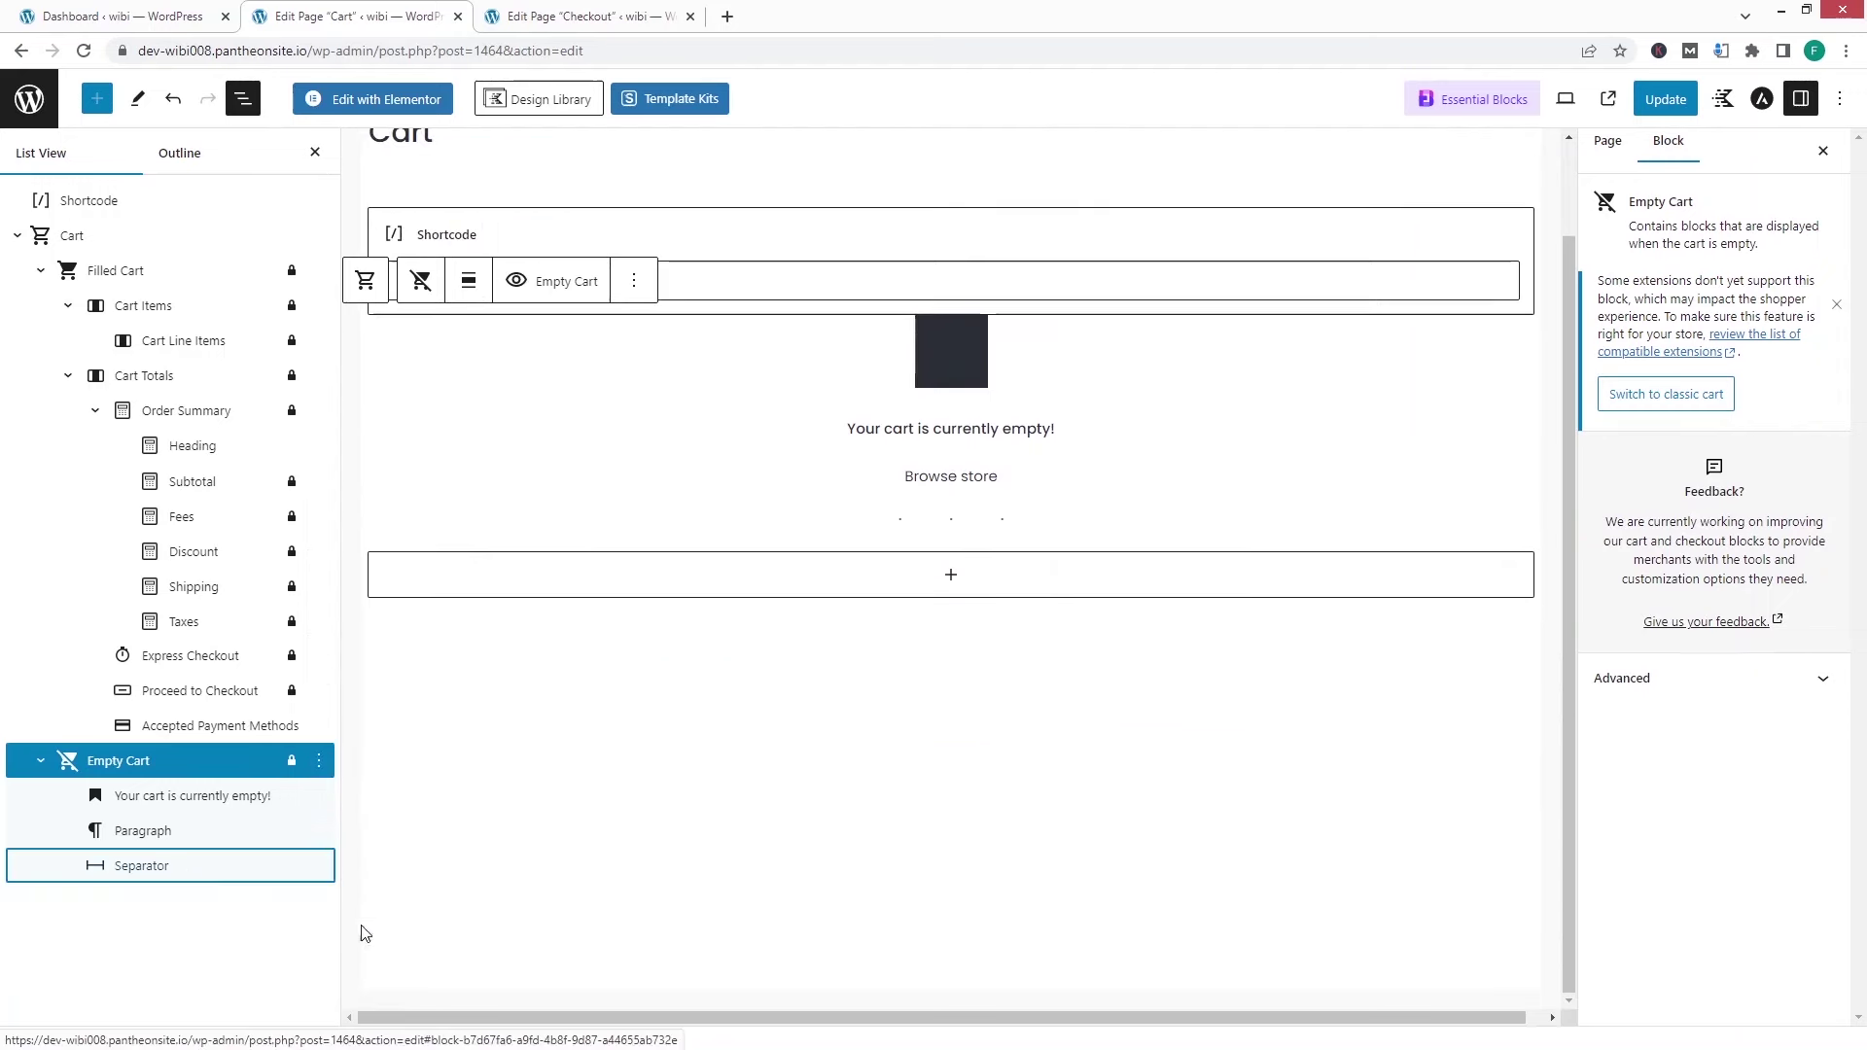
pyautogui.click(319, 867)
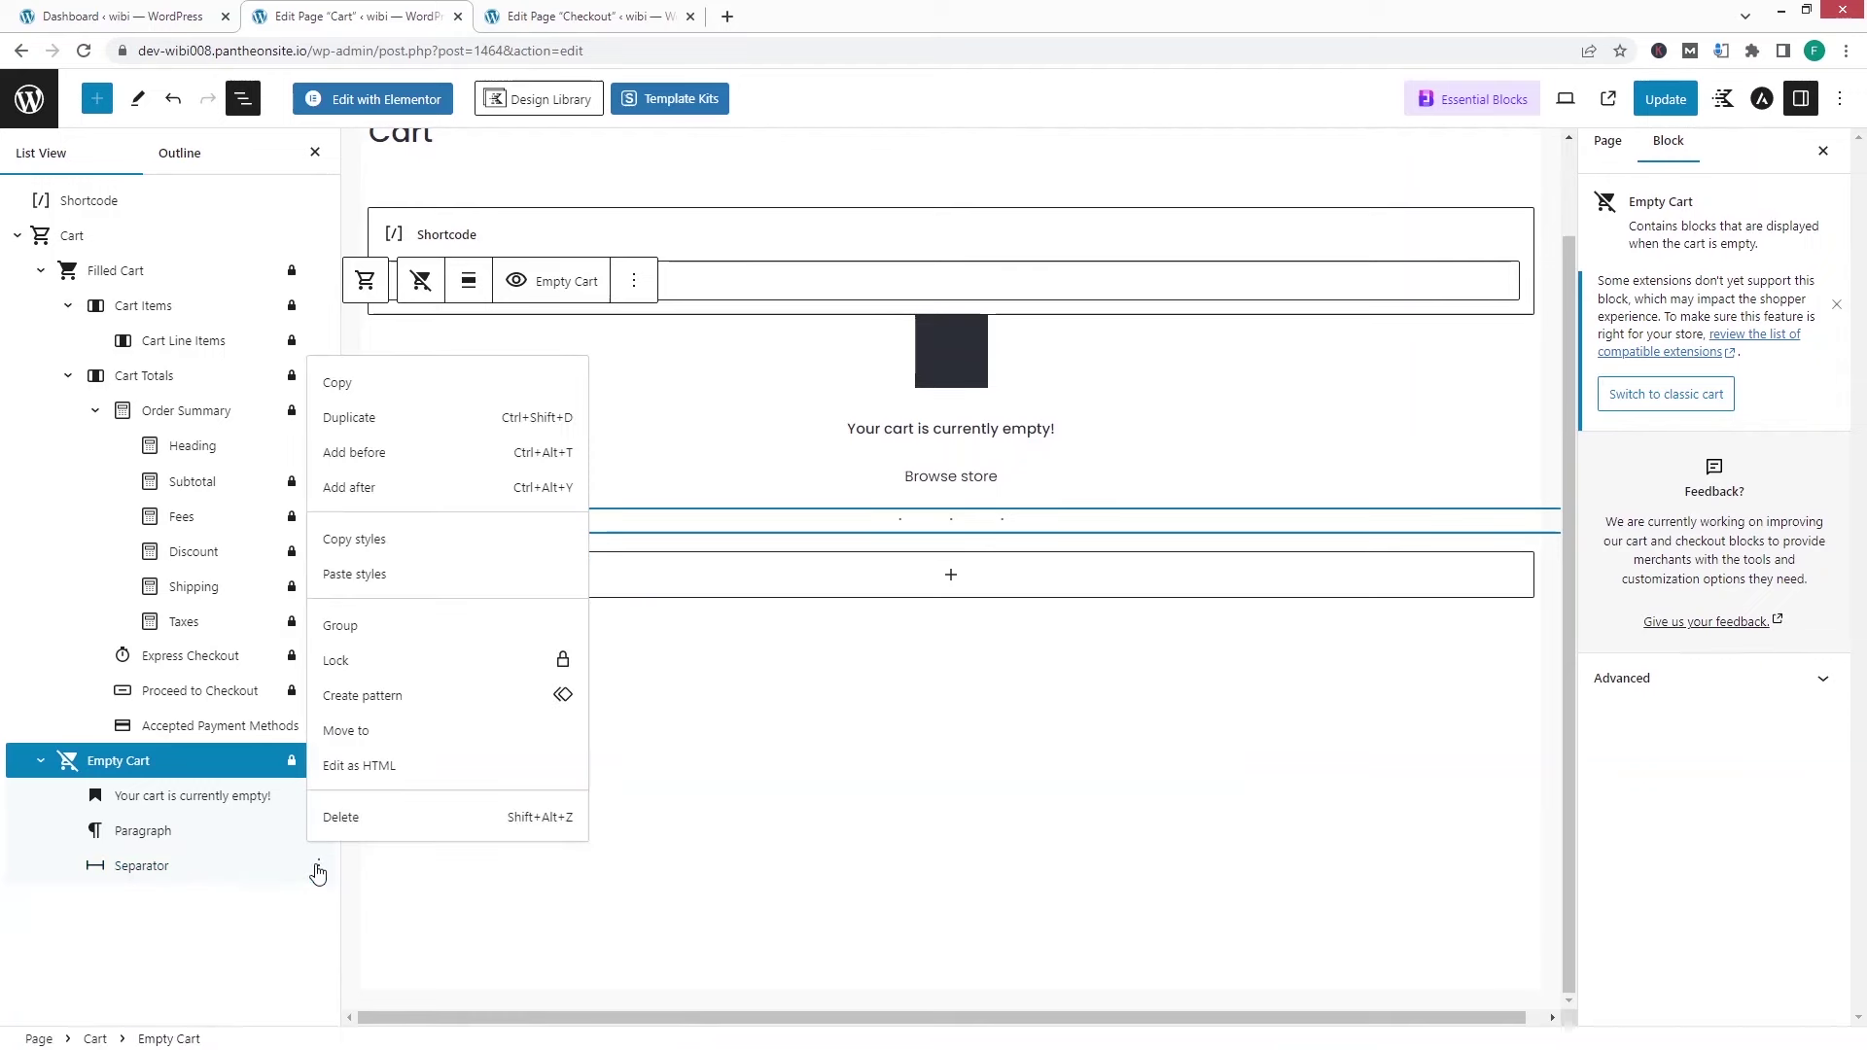
pyautogui.click(345, 816)
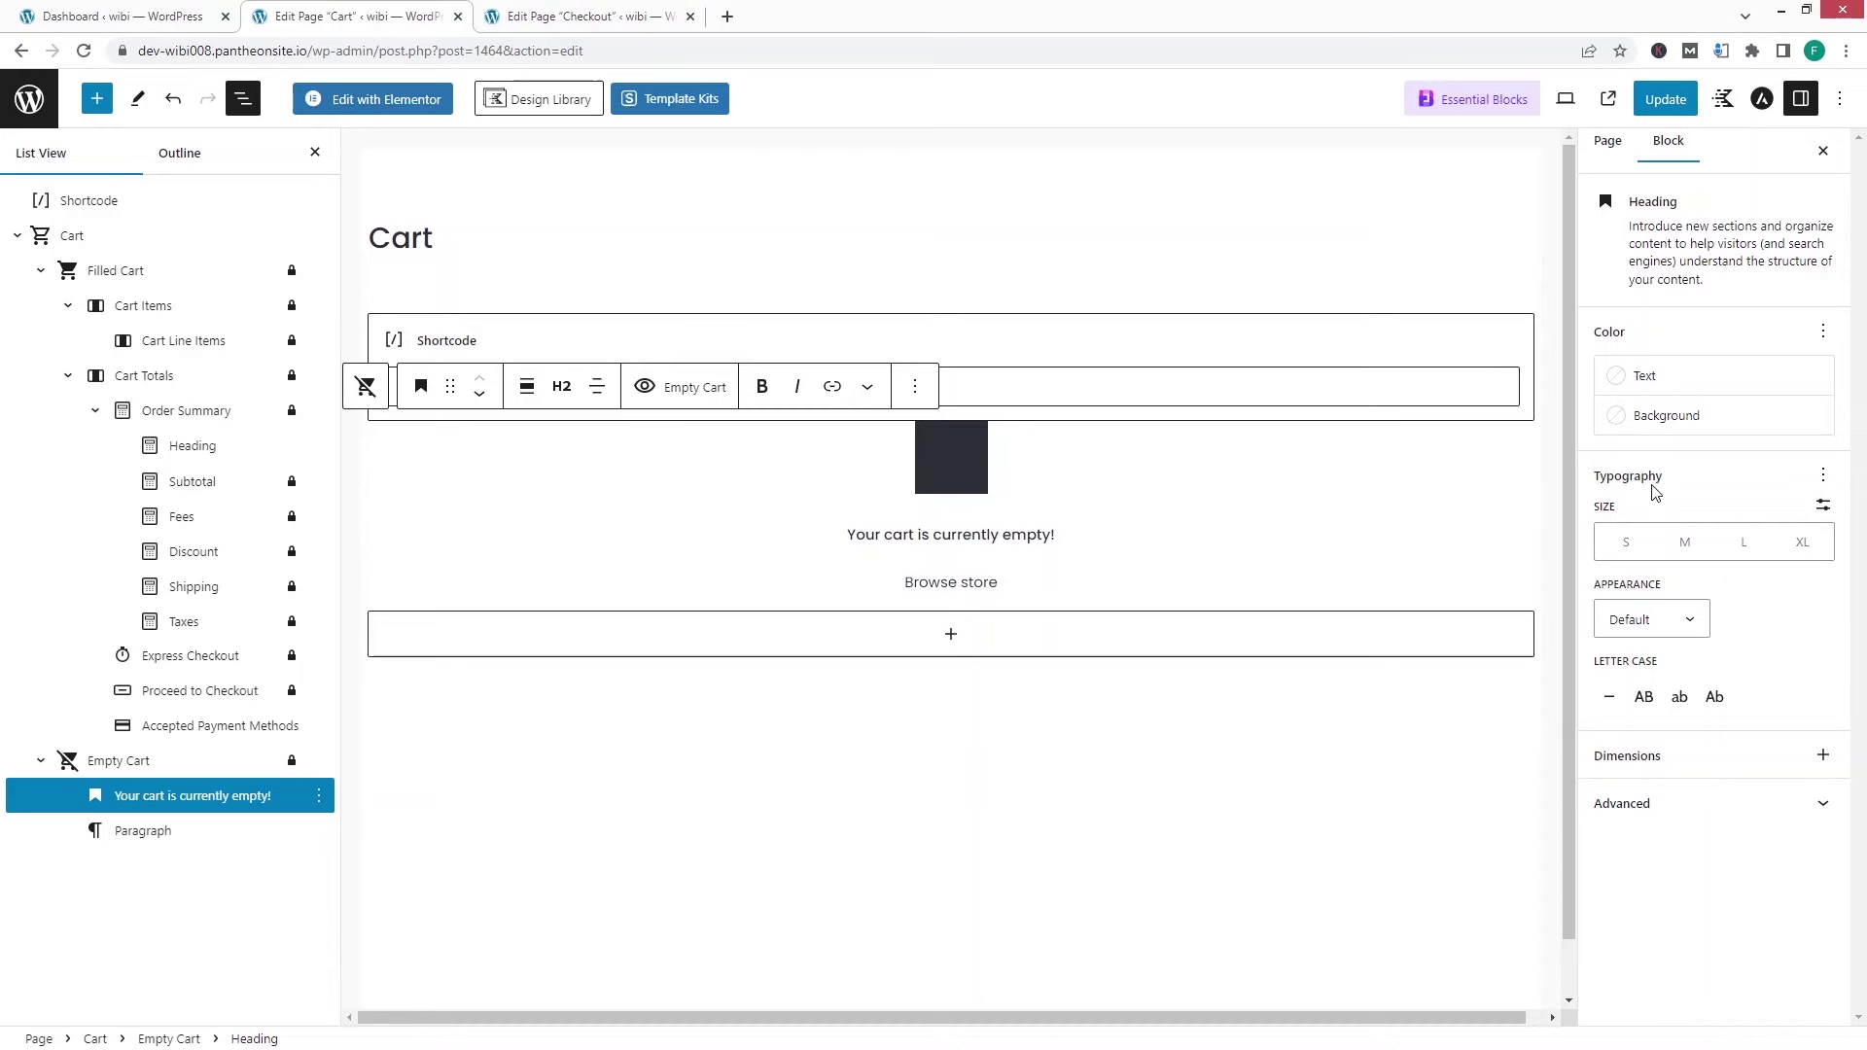
# - Delete the old cart Shortcode block, update the Cart page, and move to the Checkout editor
pyautogui.click(967, 581)
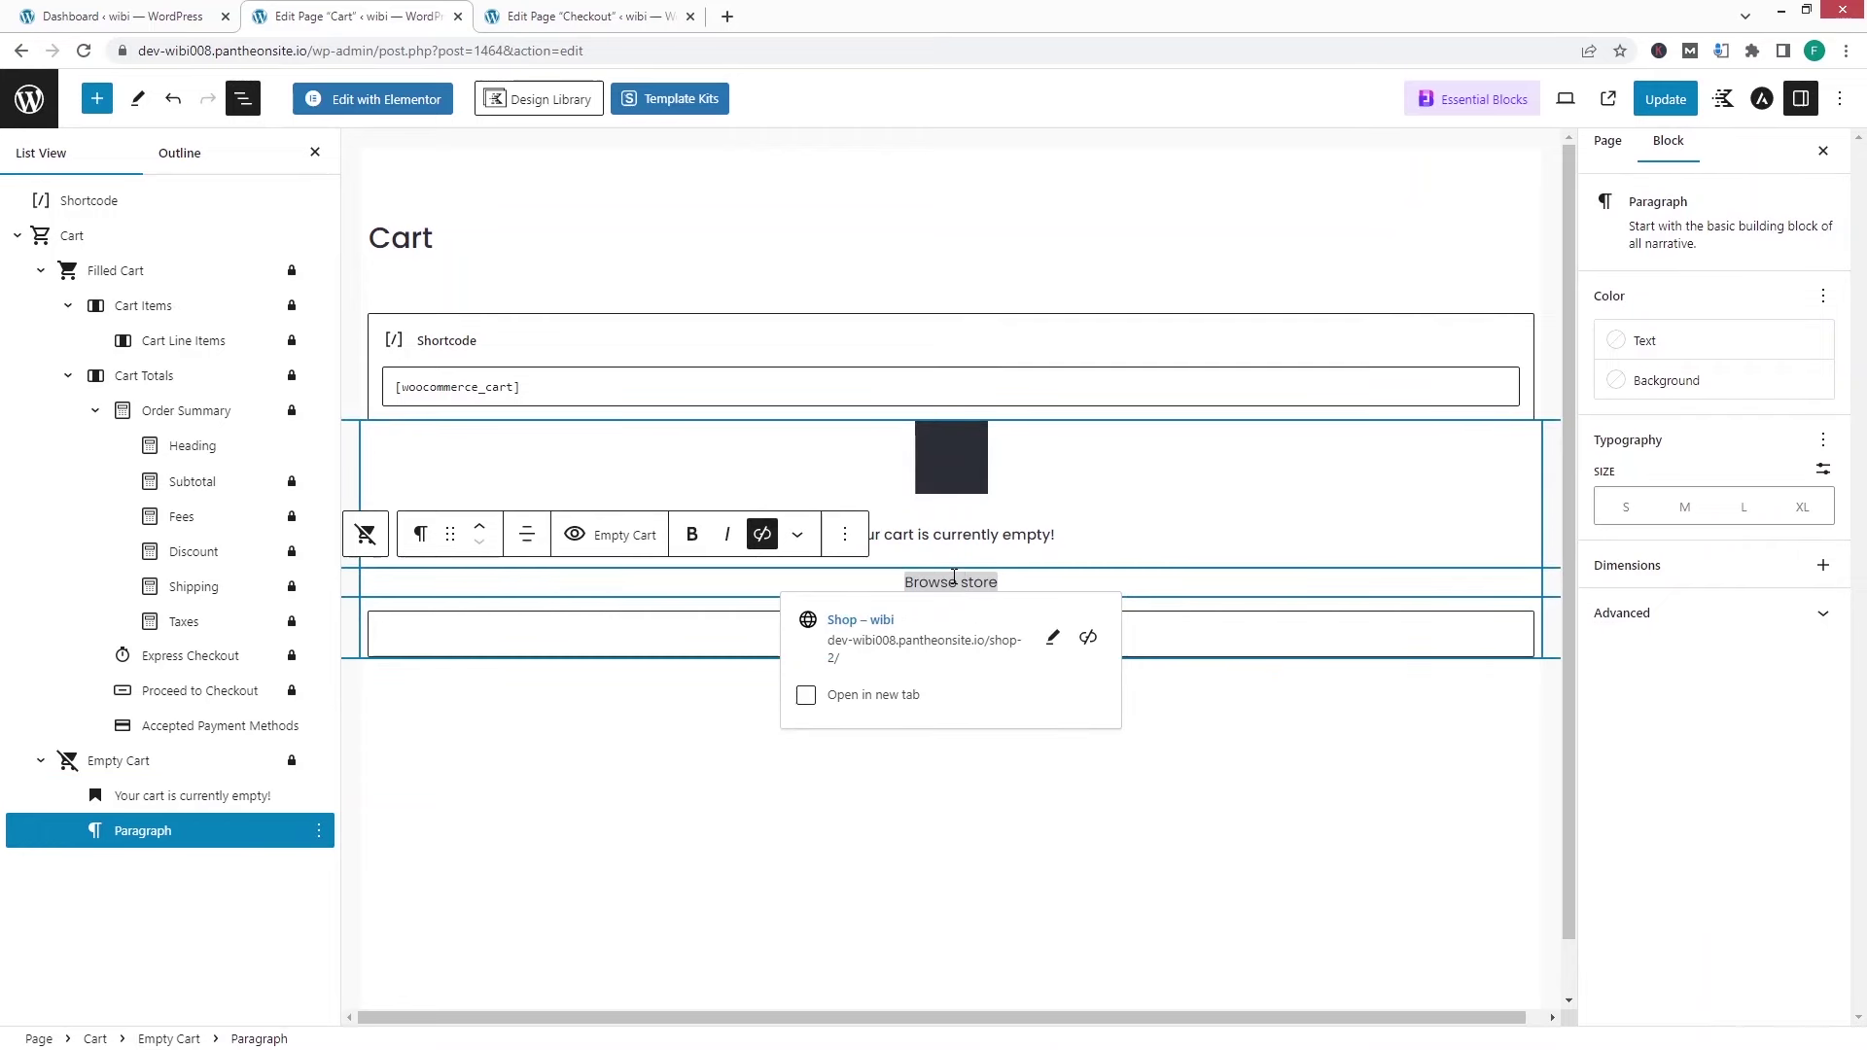
pyautogui.click(914, 796)
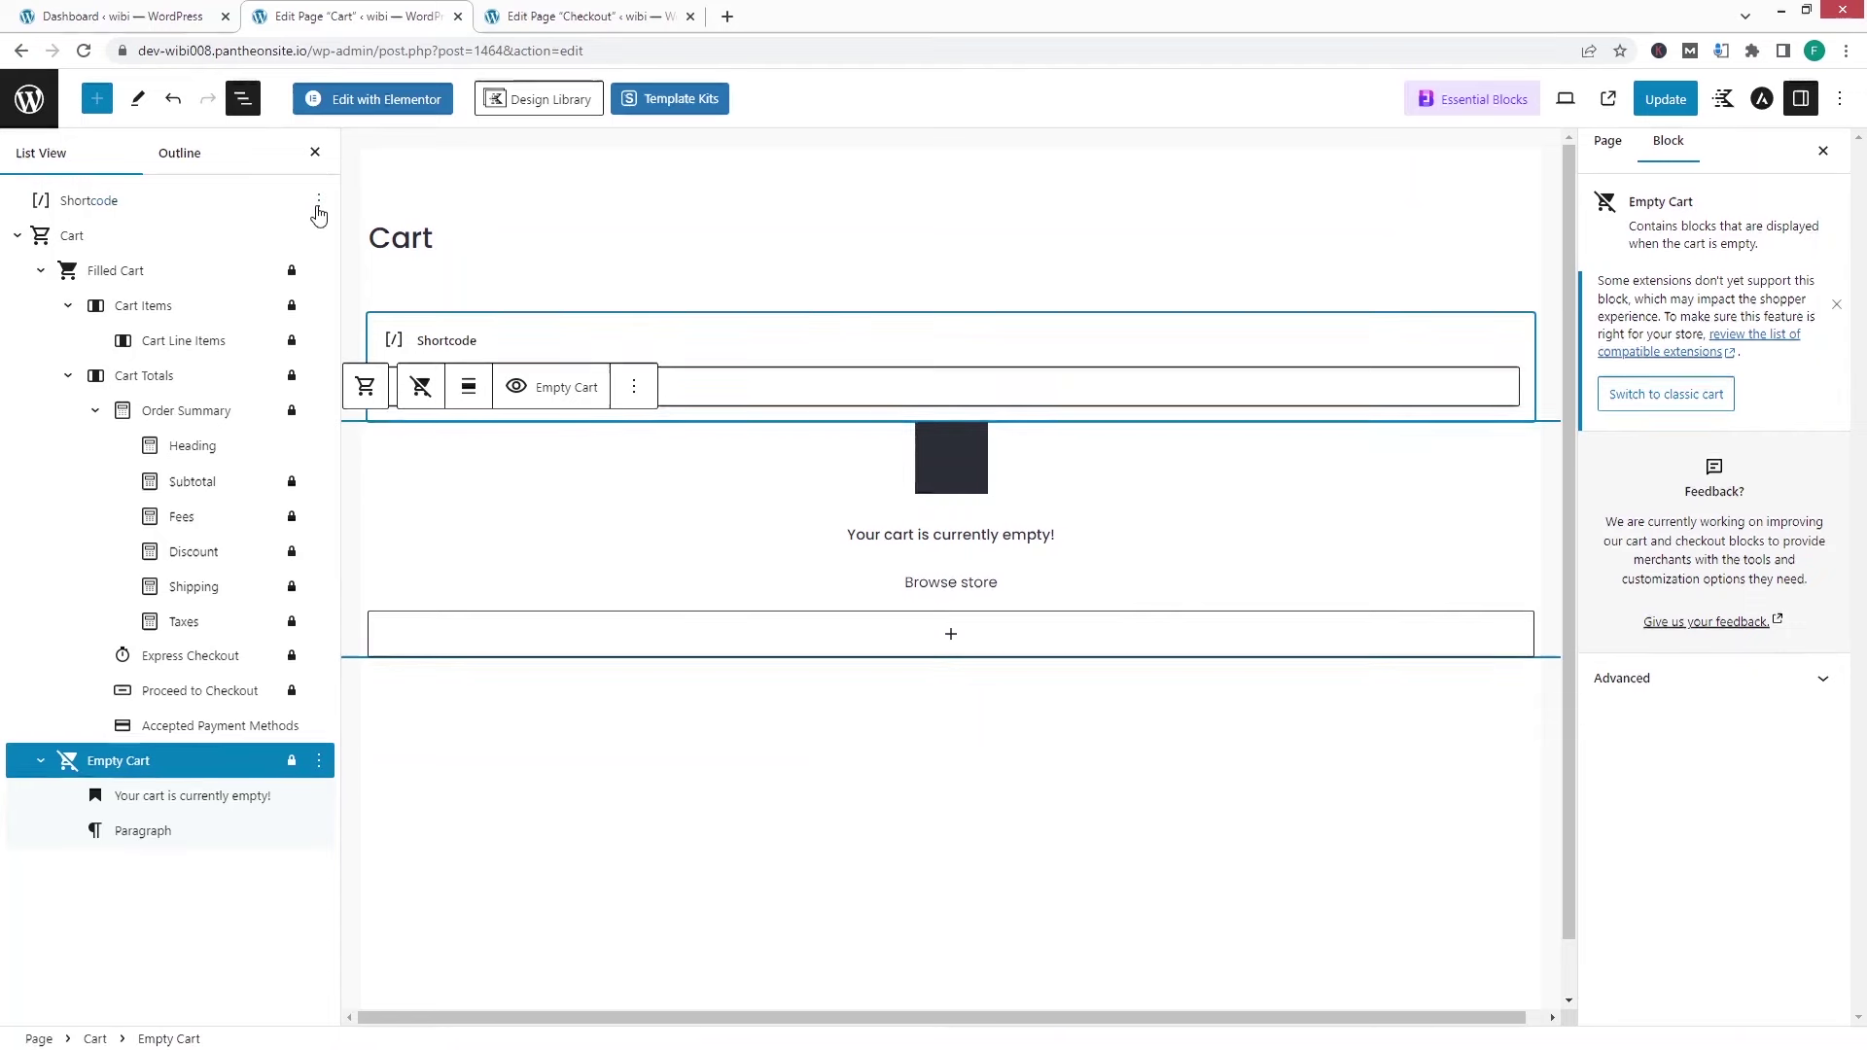
pyautogui.click(319, 206)
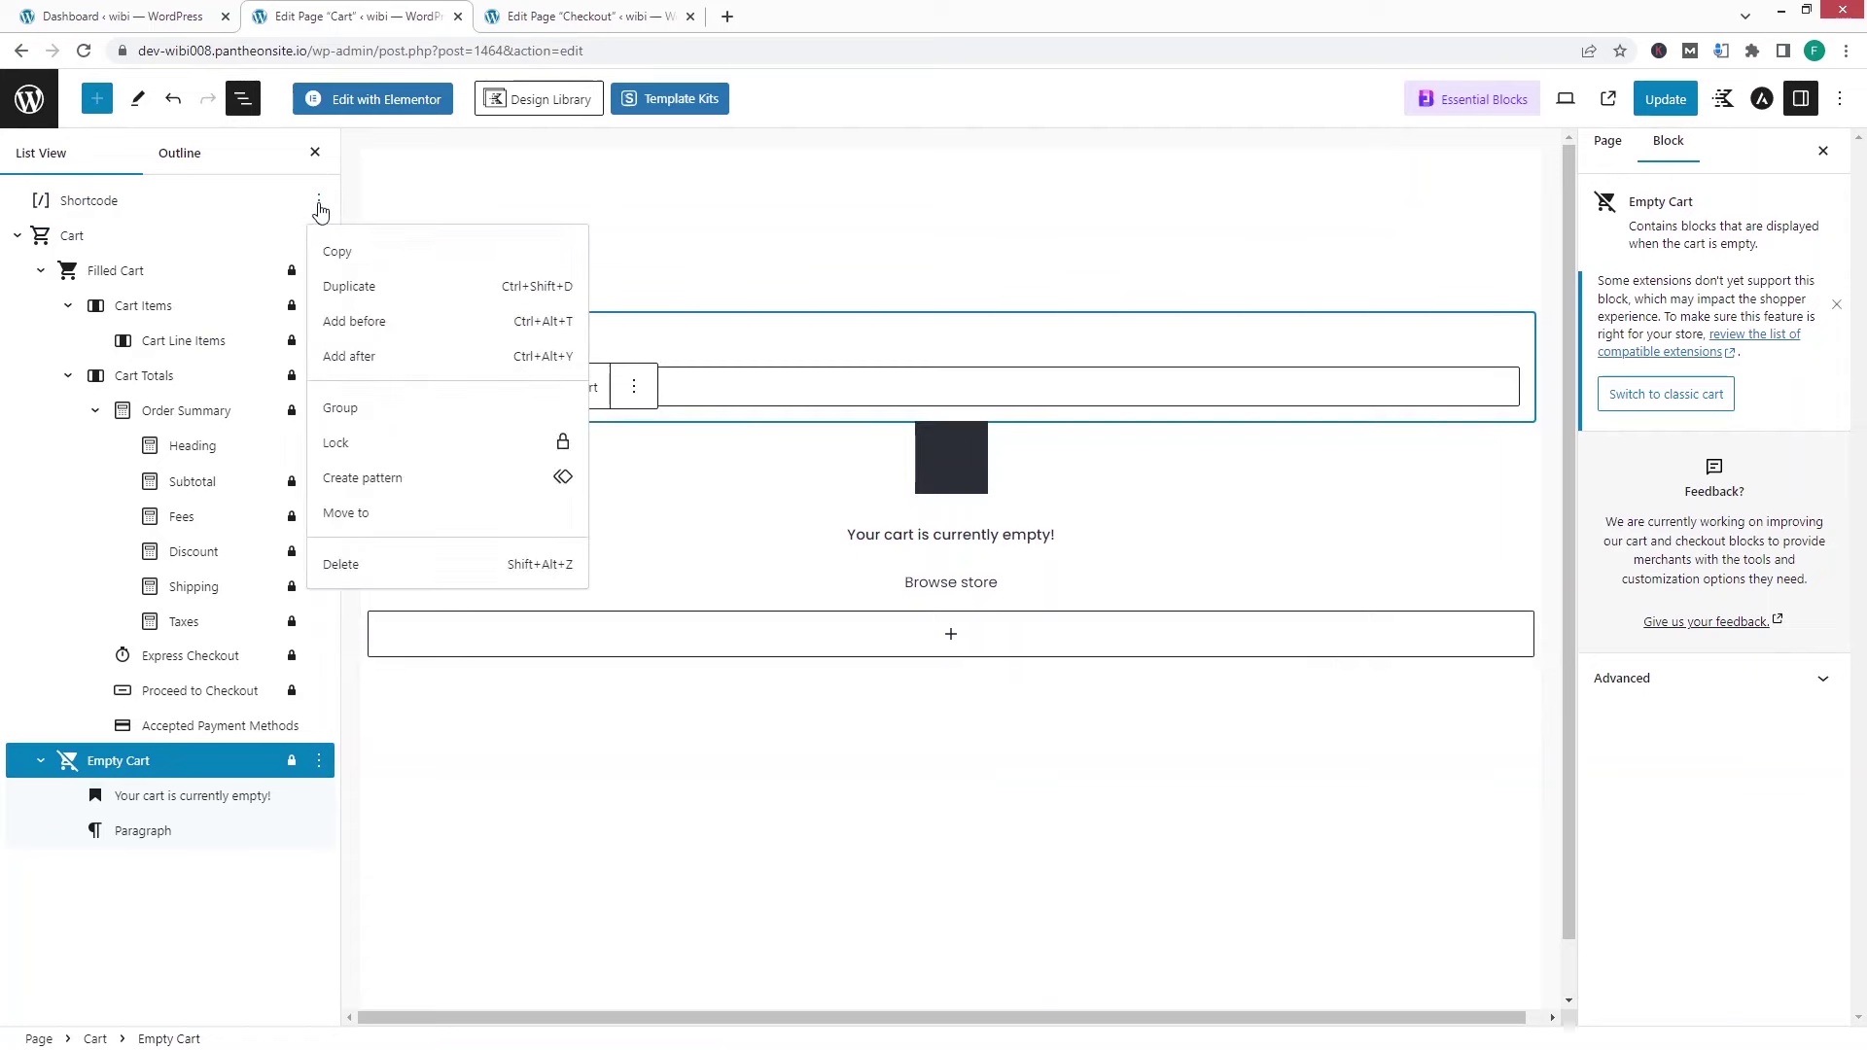
pyautogui.click(340, 564)
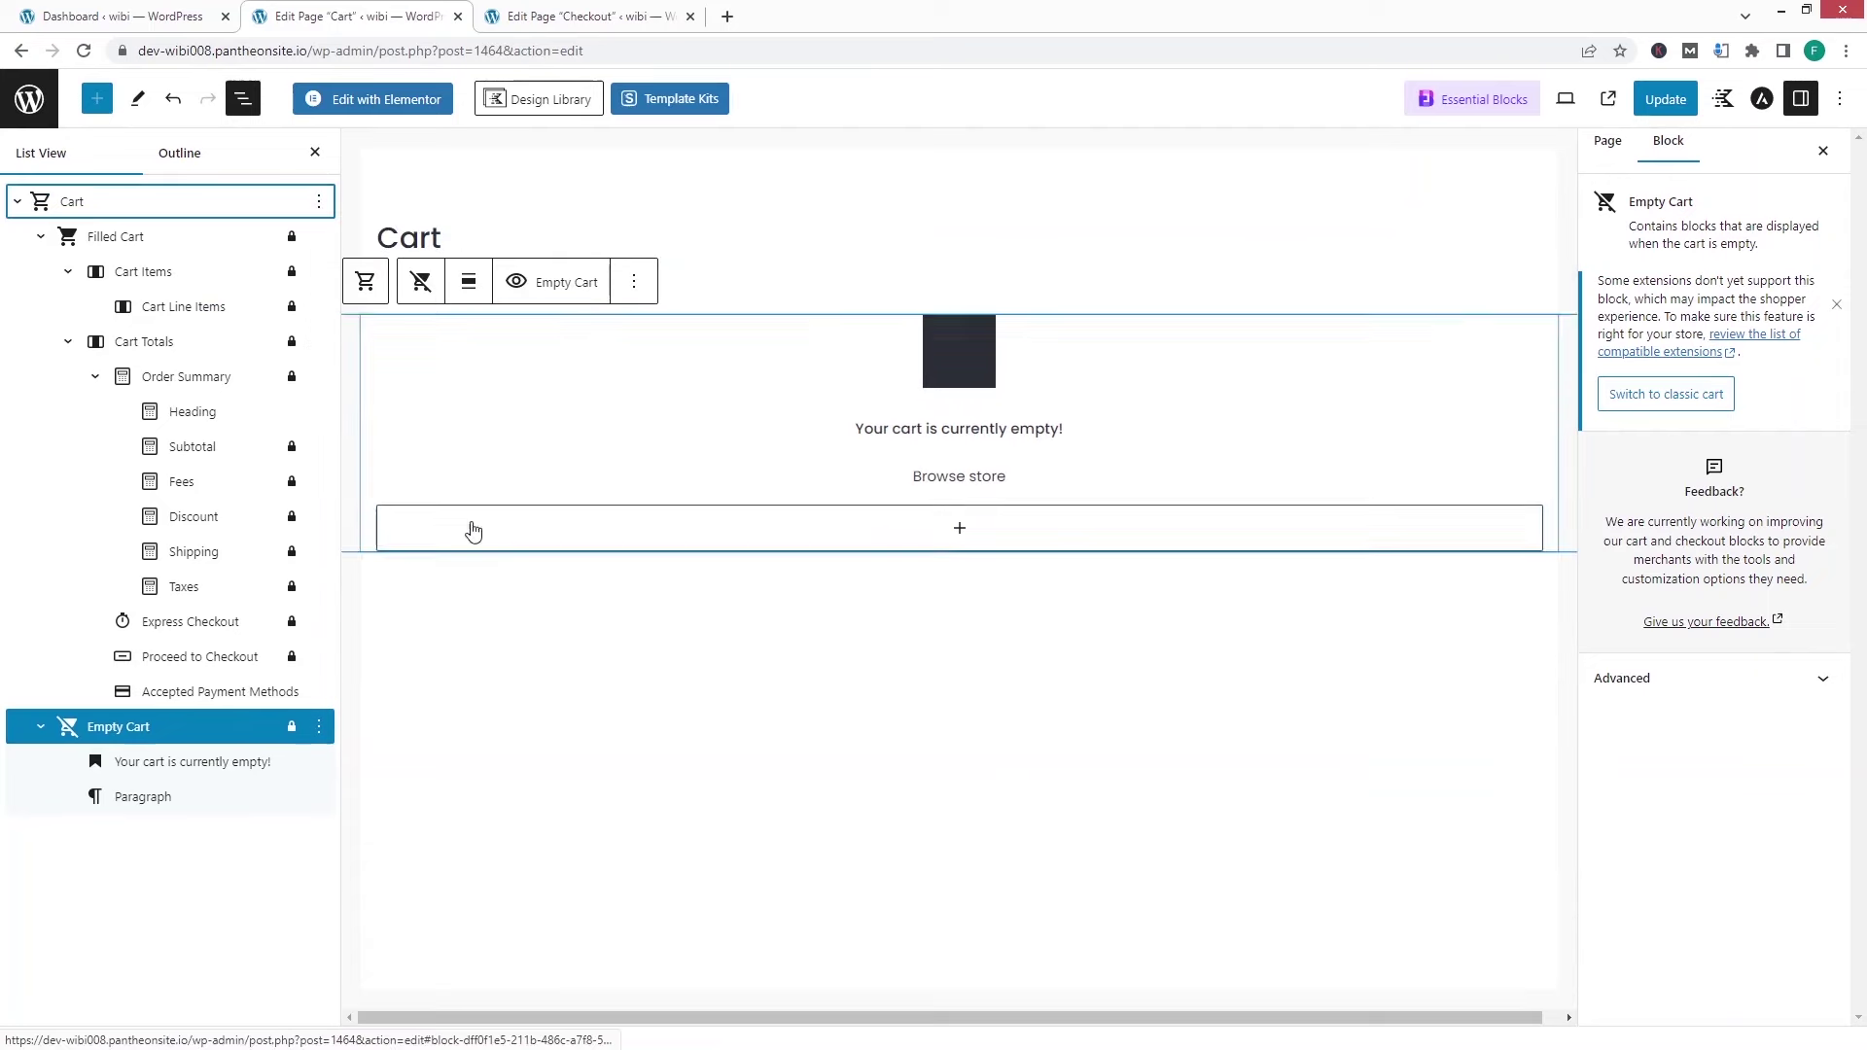
pyautogui.click(1656, 102)
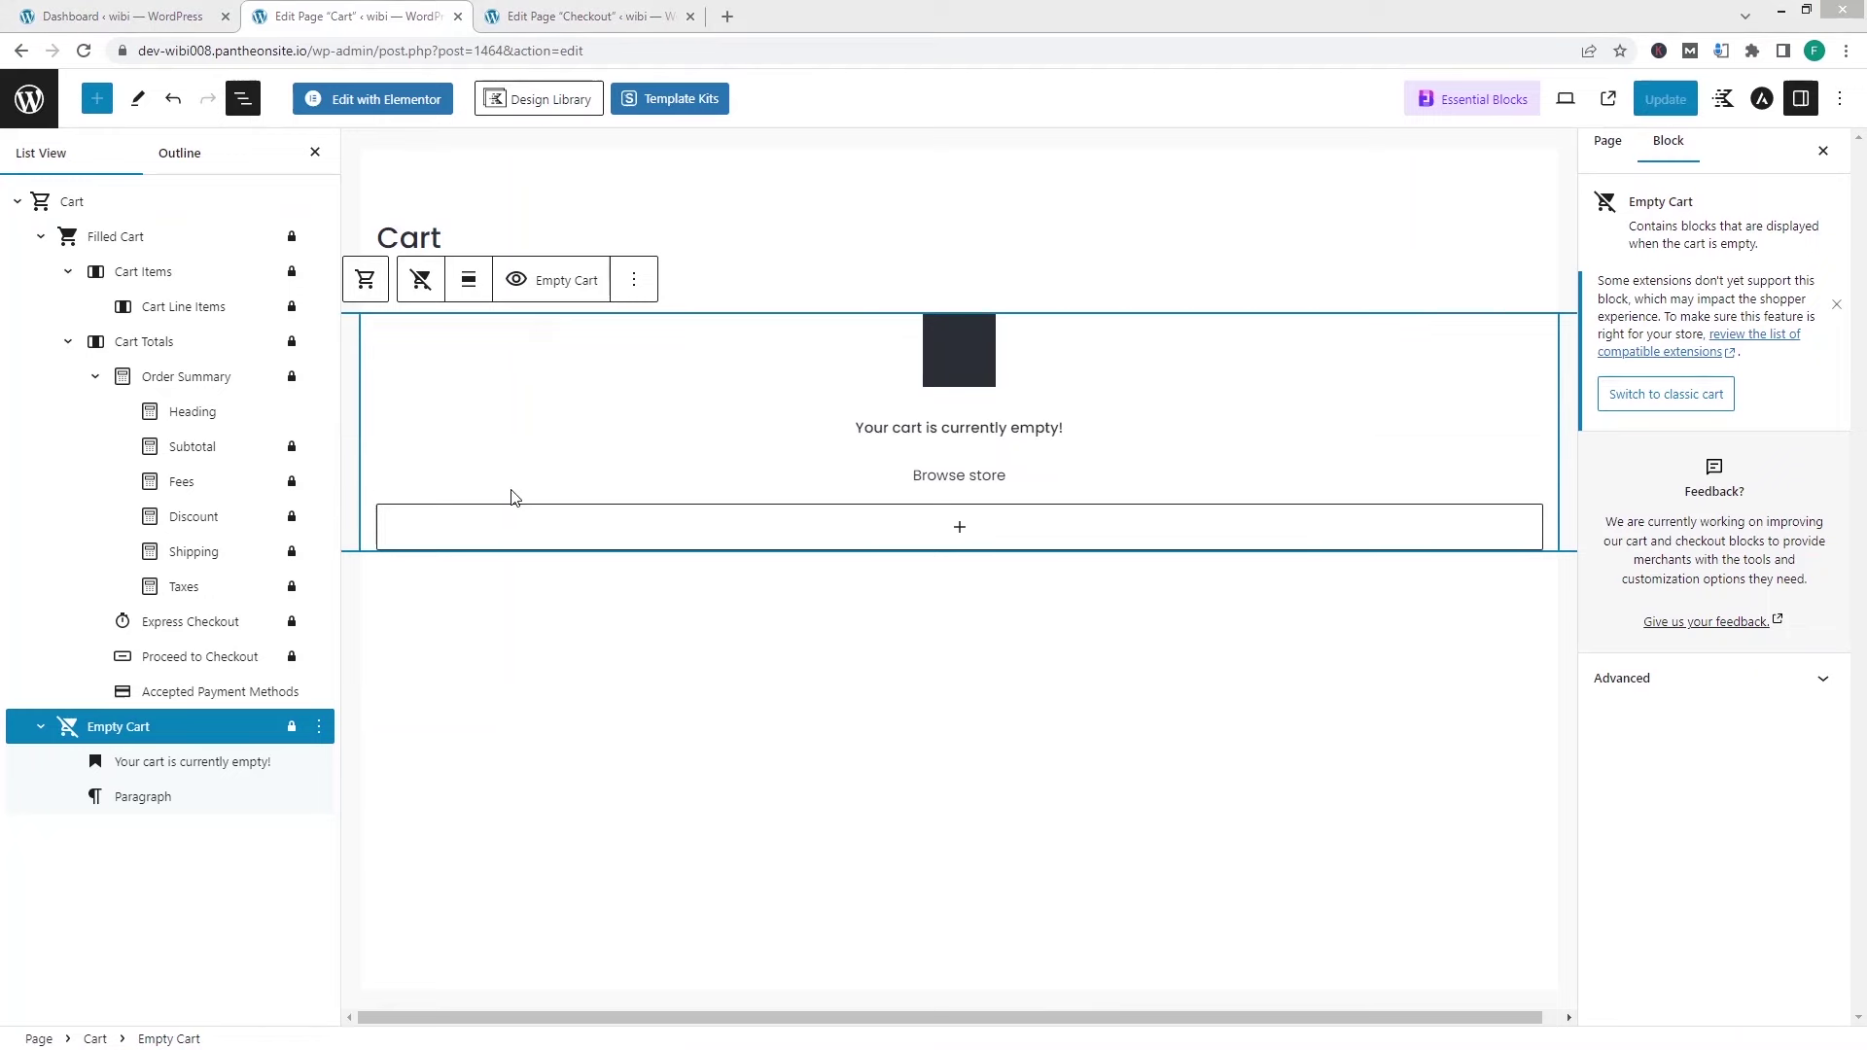
pyautogui.click(593, 19)
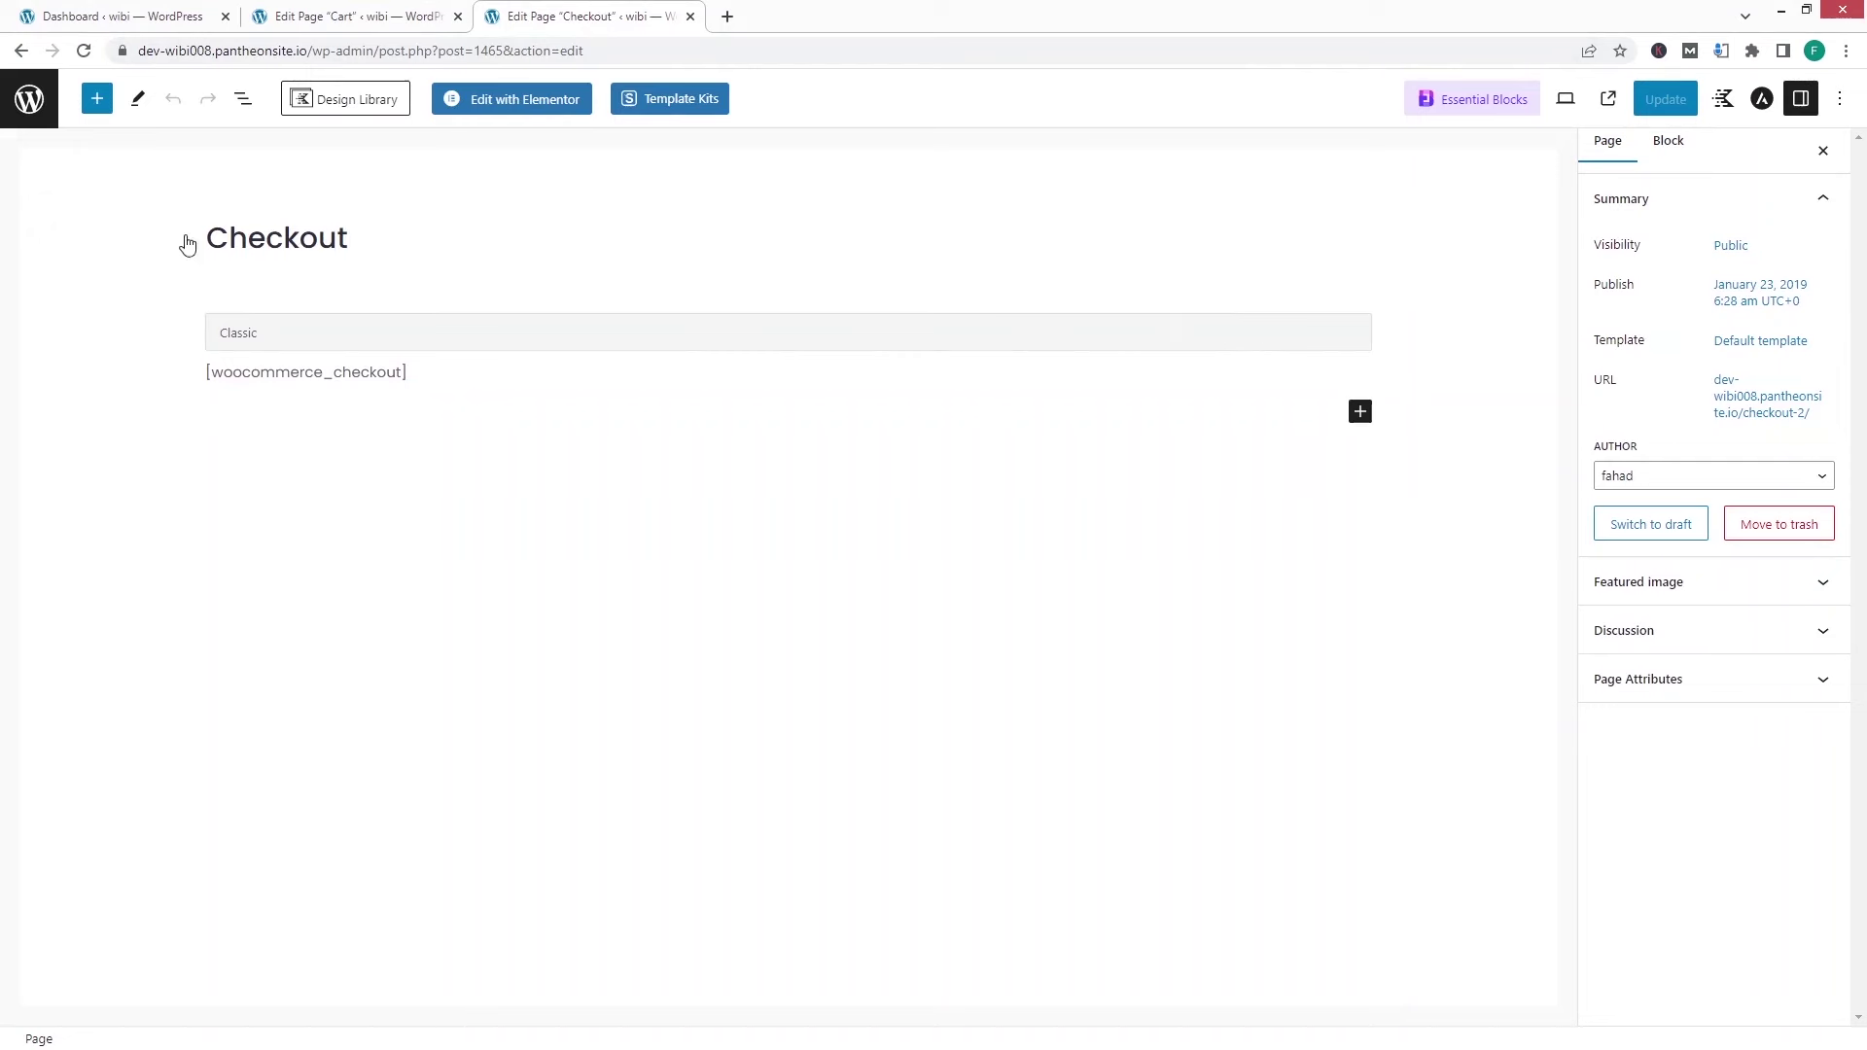
# - Search blocks for 'check' and insert the WooCommerce Checkout block below the checkout shortcode
pyautogui.click(97, 98)
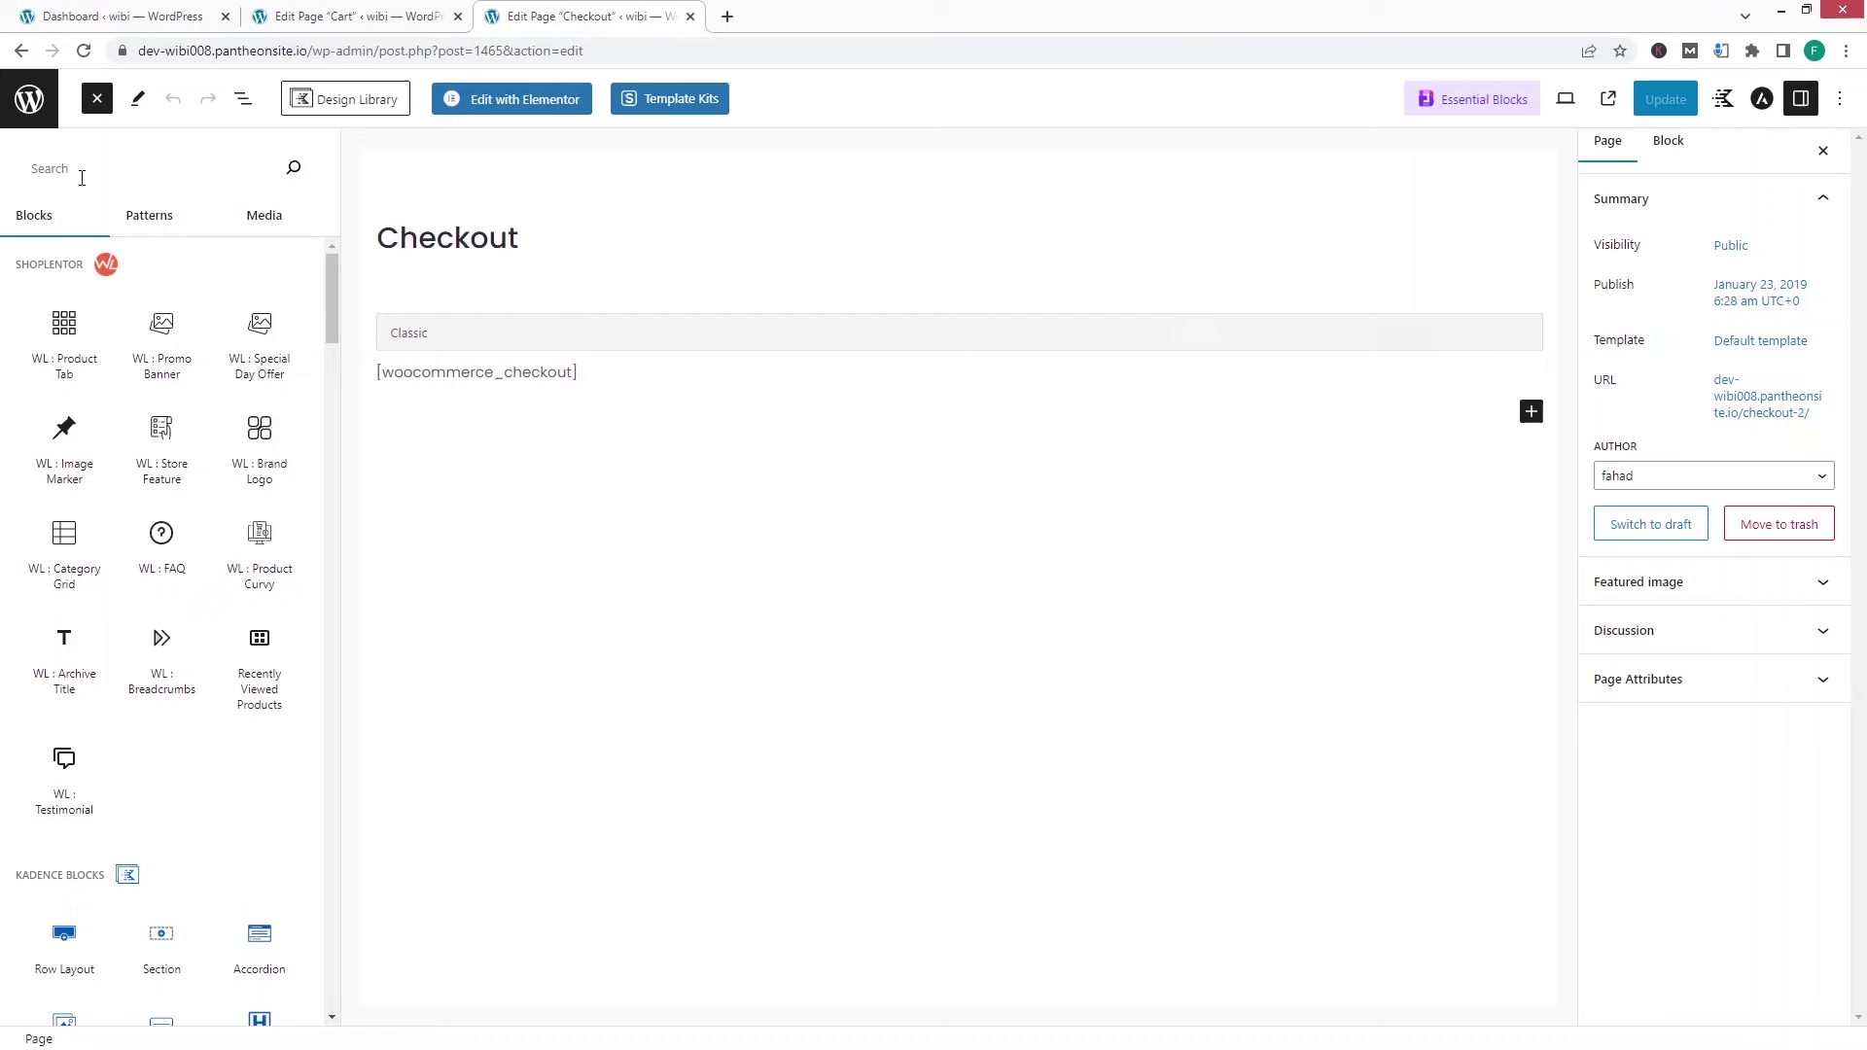
pyautogui.write('check')
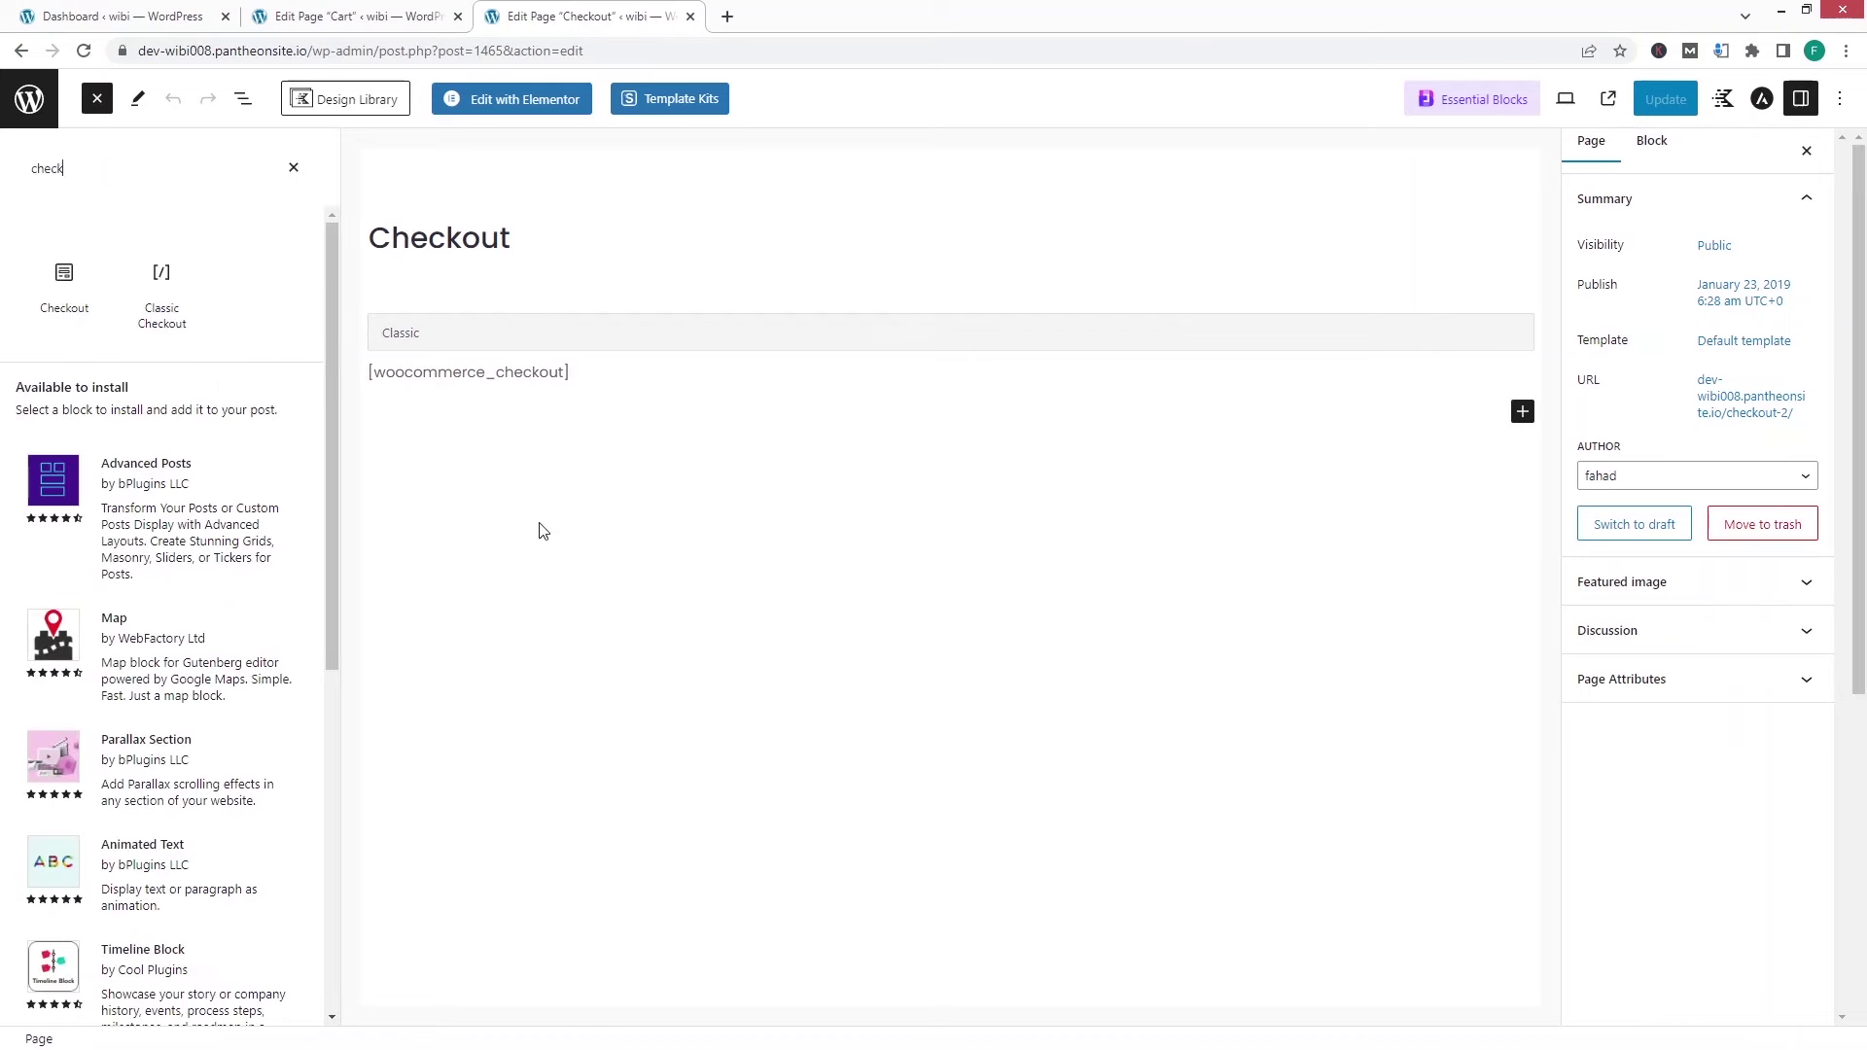
pyautogui.moveTo(49, 267)
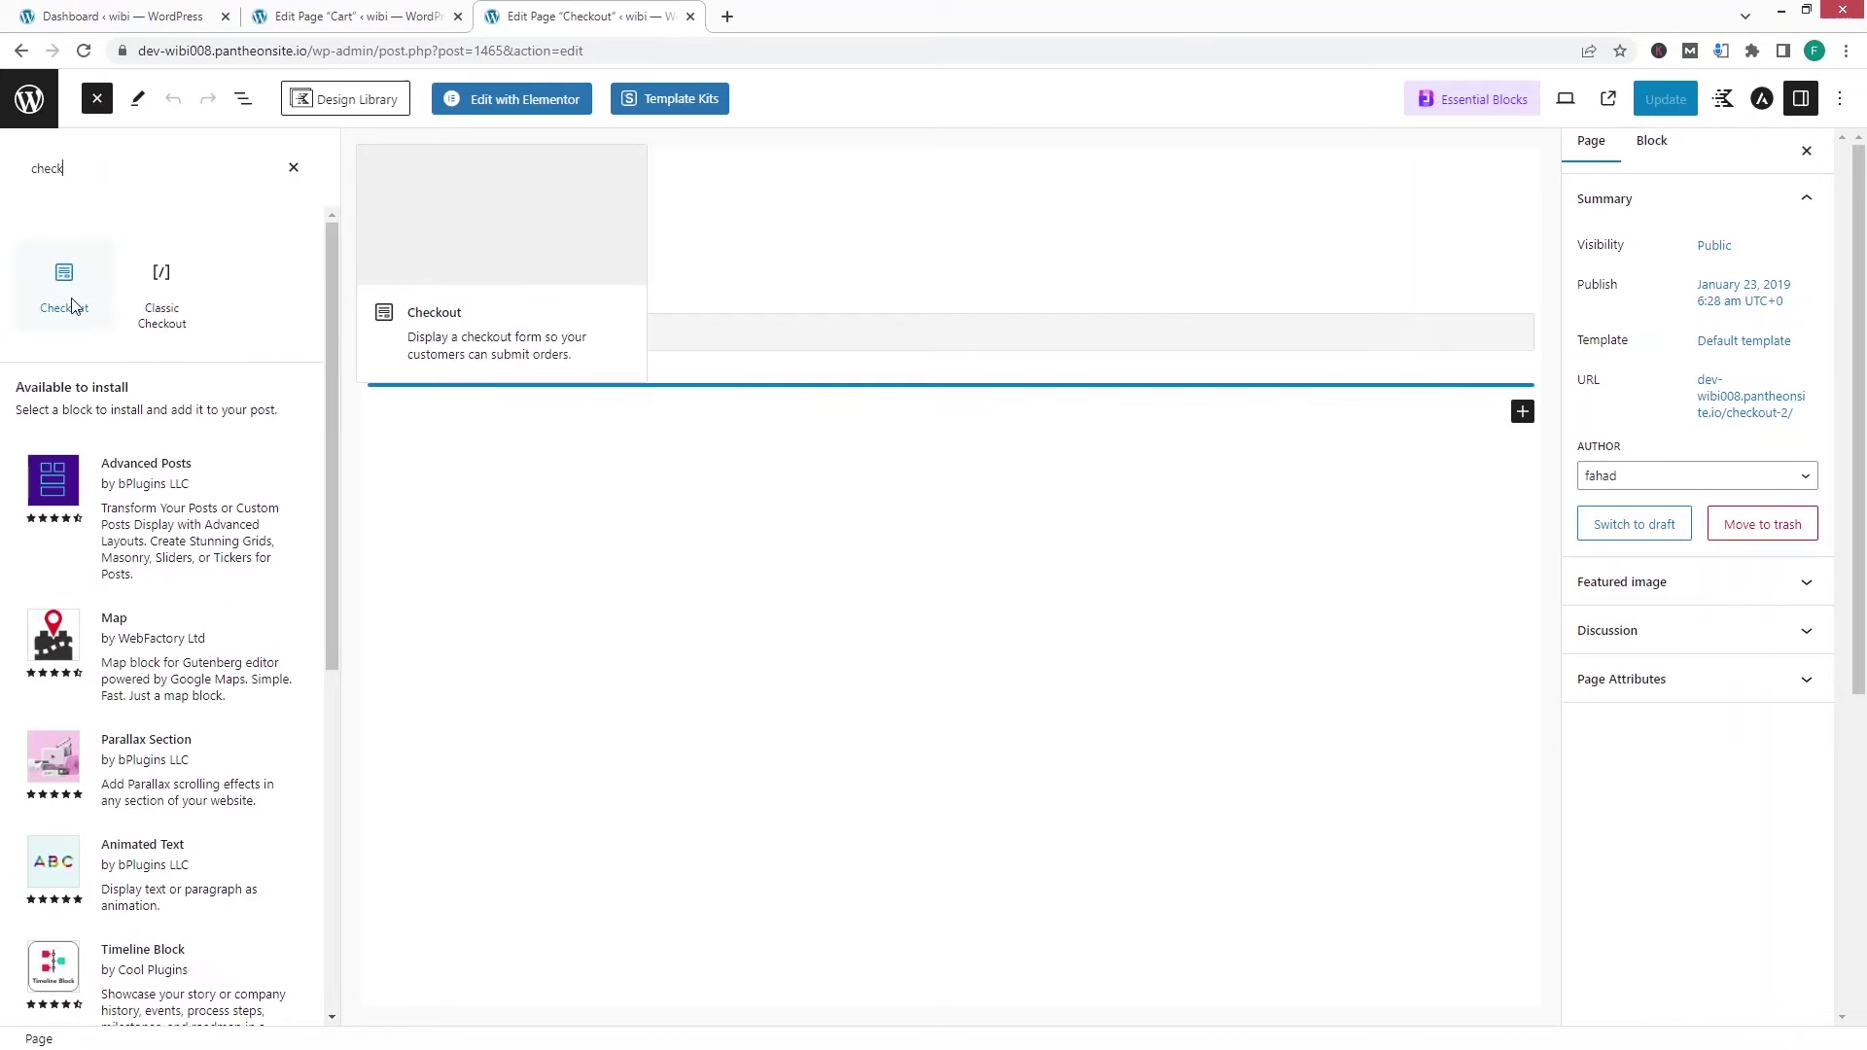
pyautogui.click(64, 285)
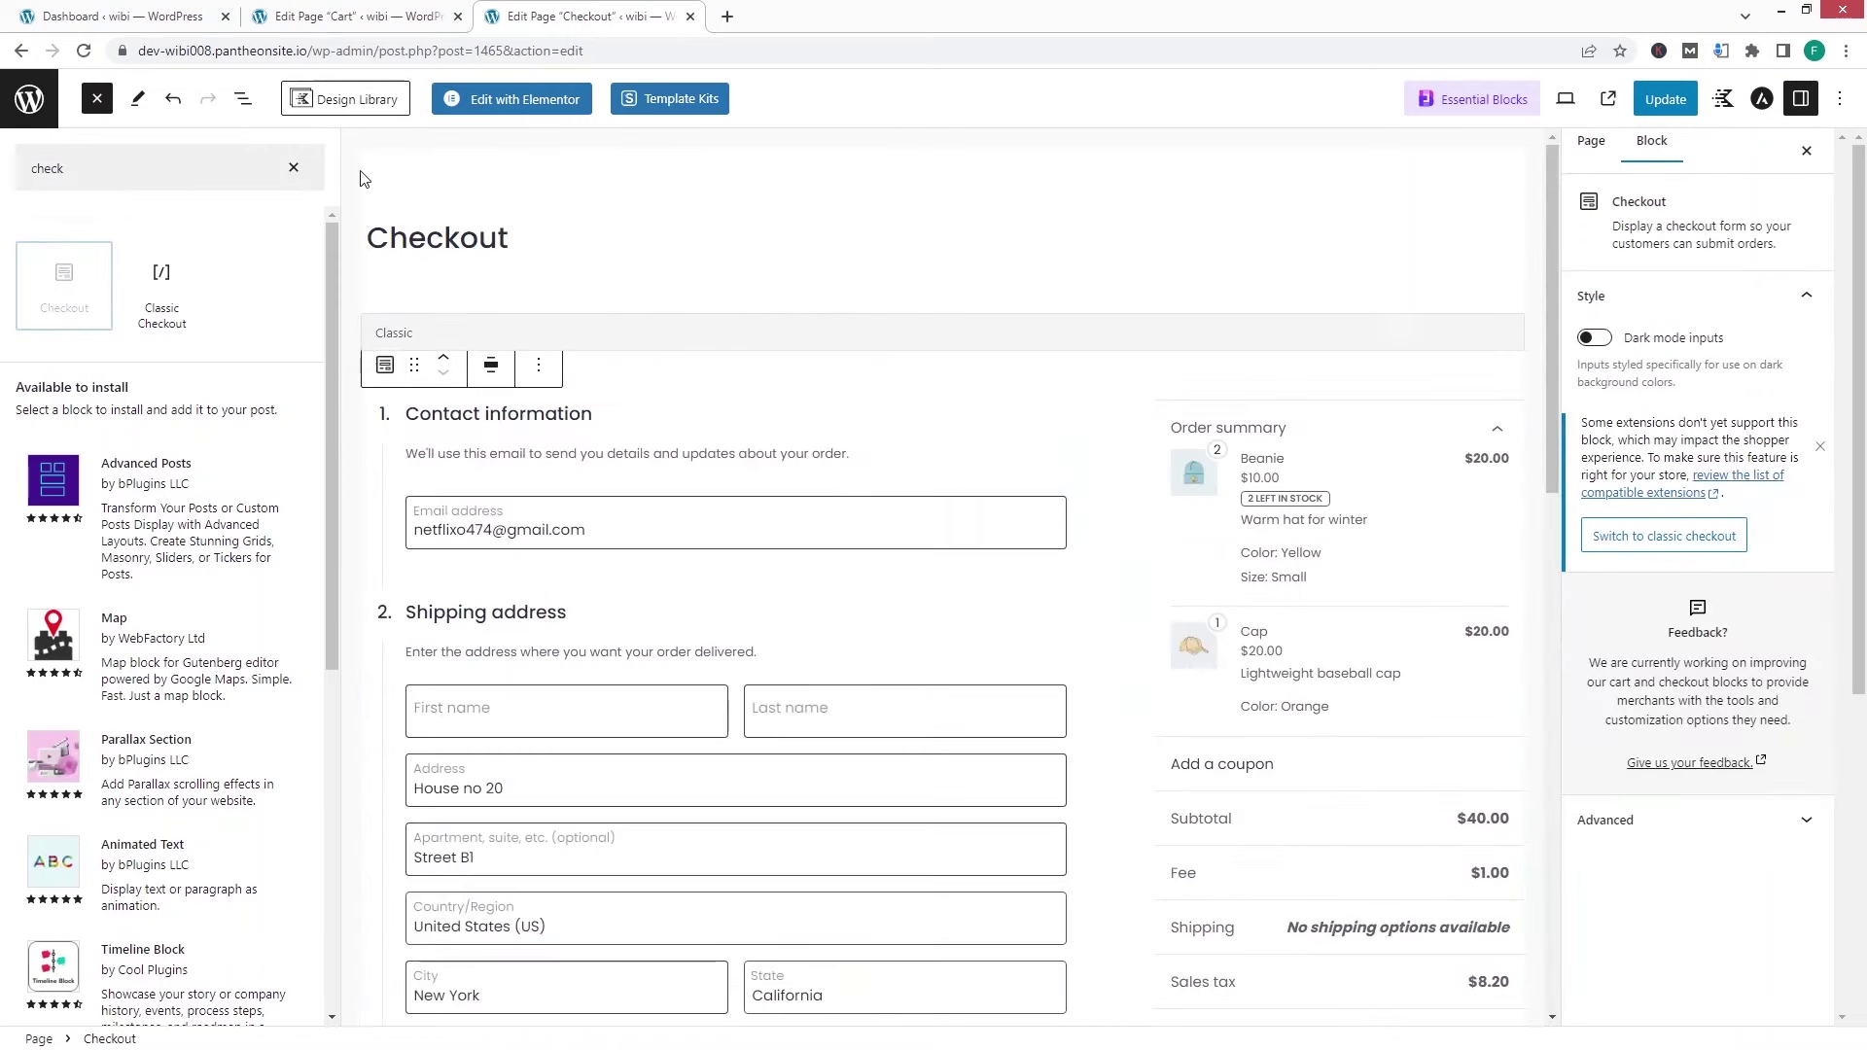
# - Close the inserter and inspect the Checkout block's Contact information step
pyautogui.click(97, 98)
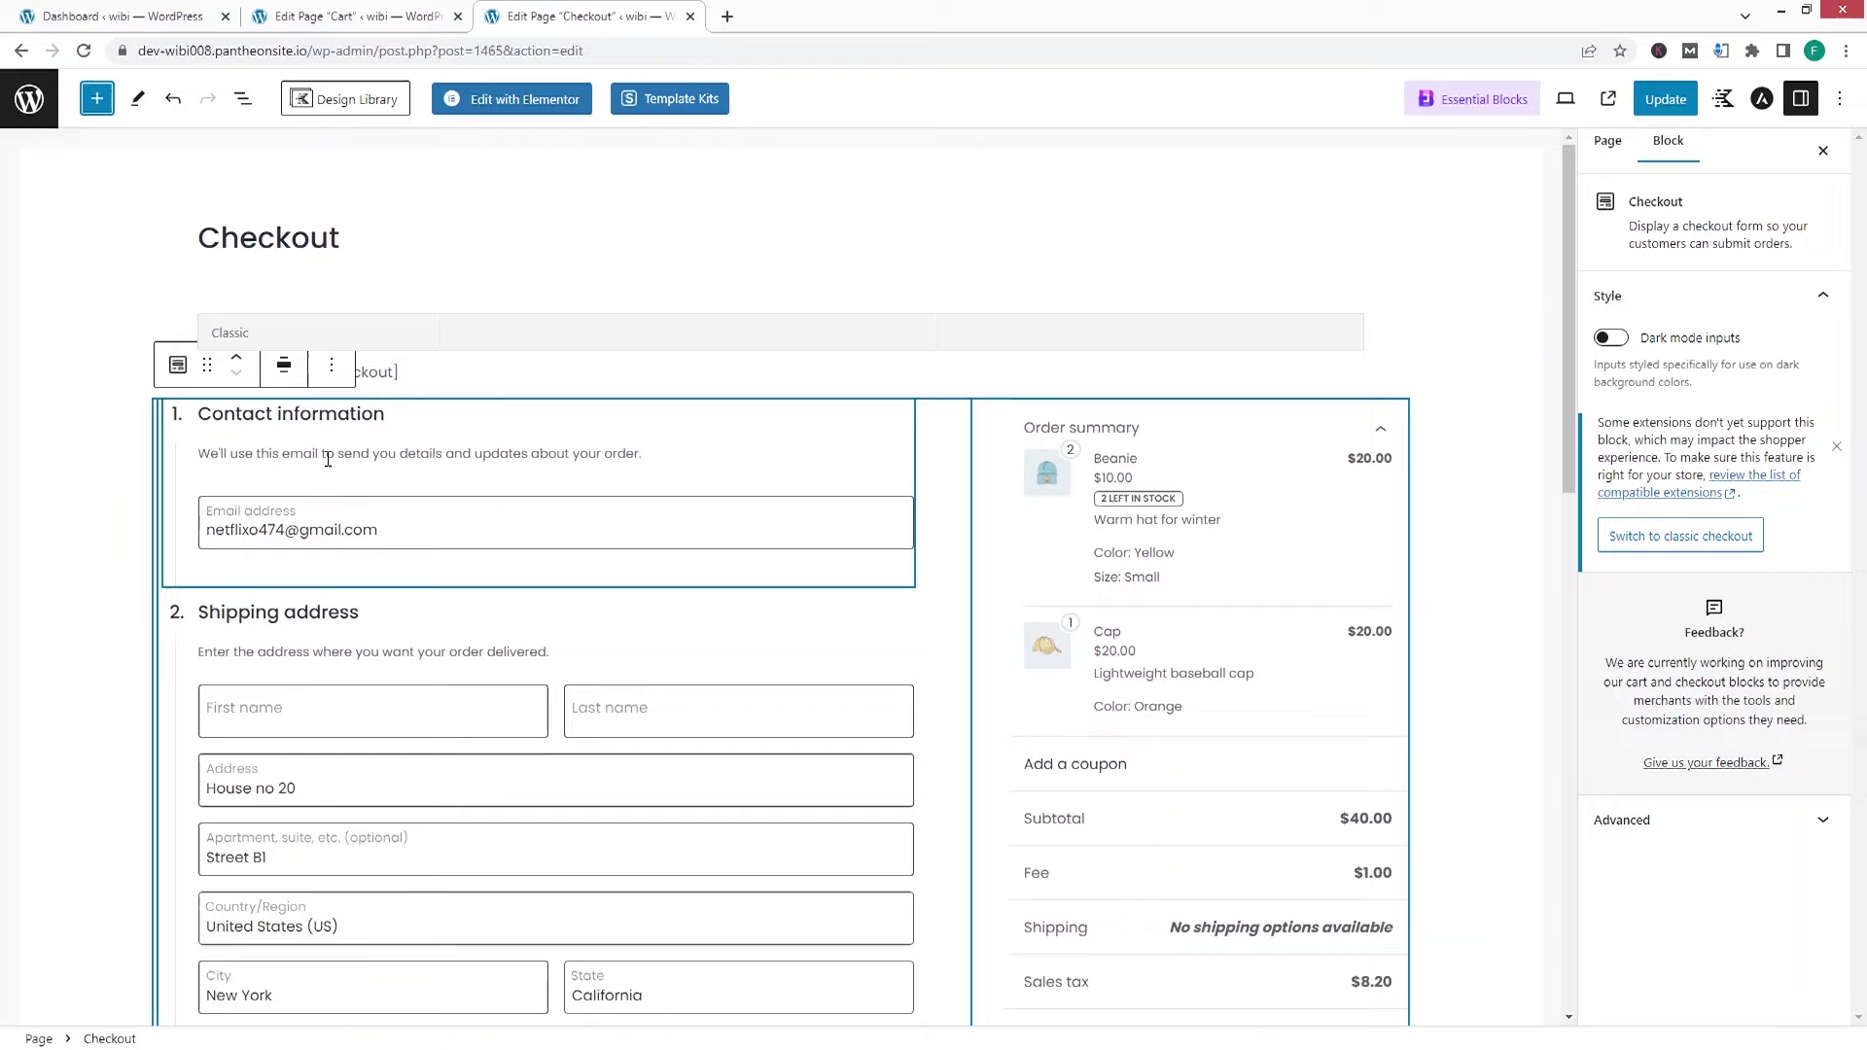
pyautogui.scroll(-2, 370, 355)
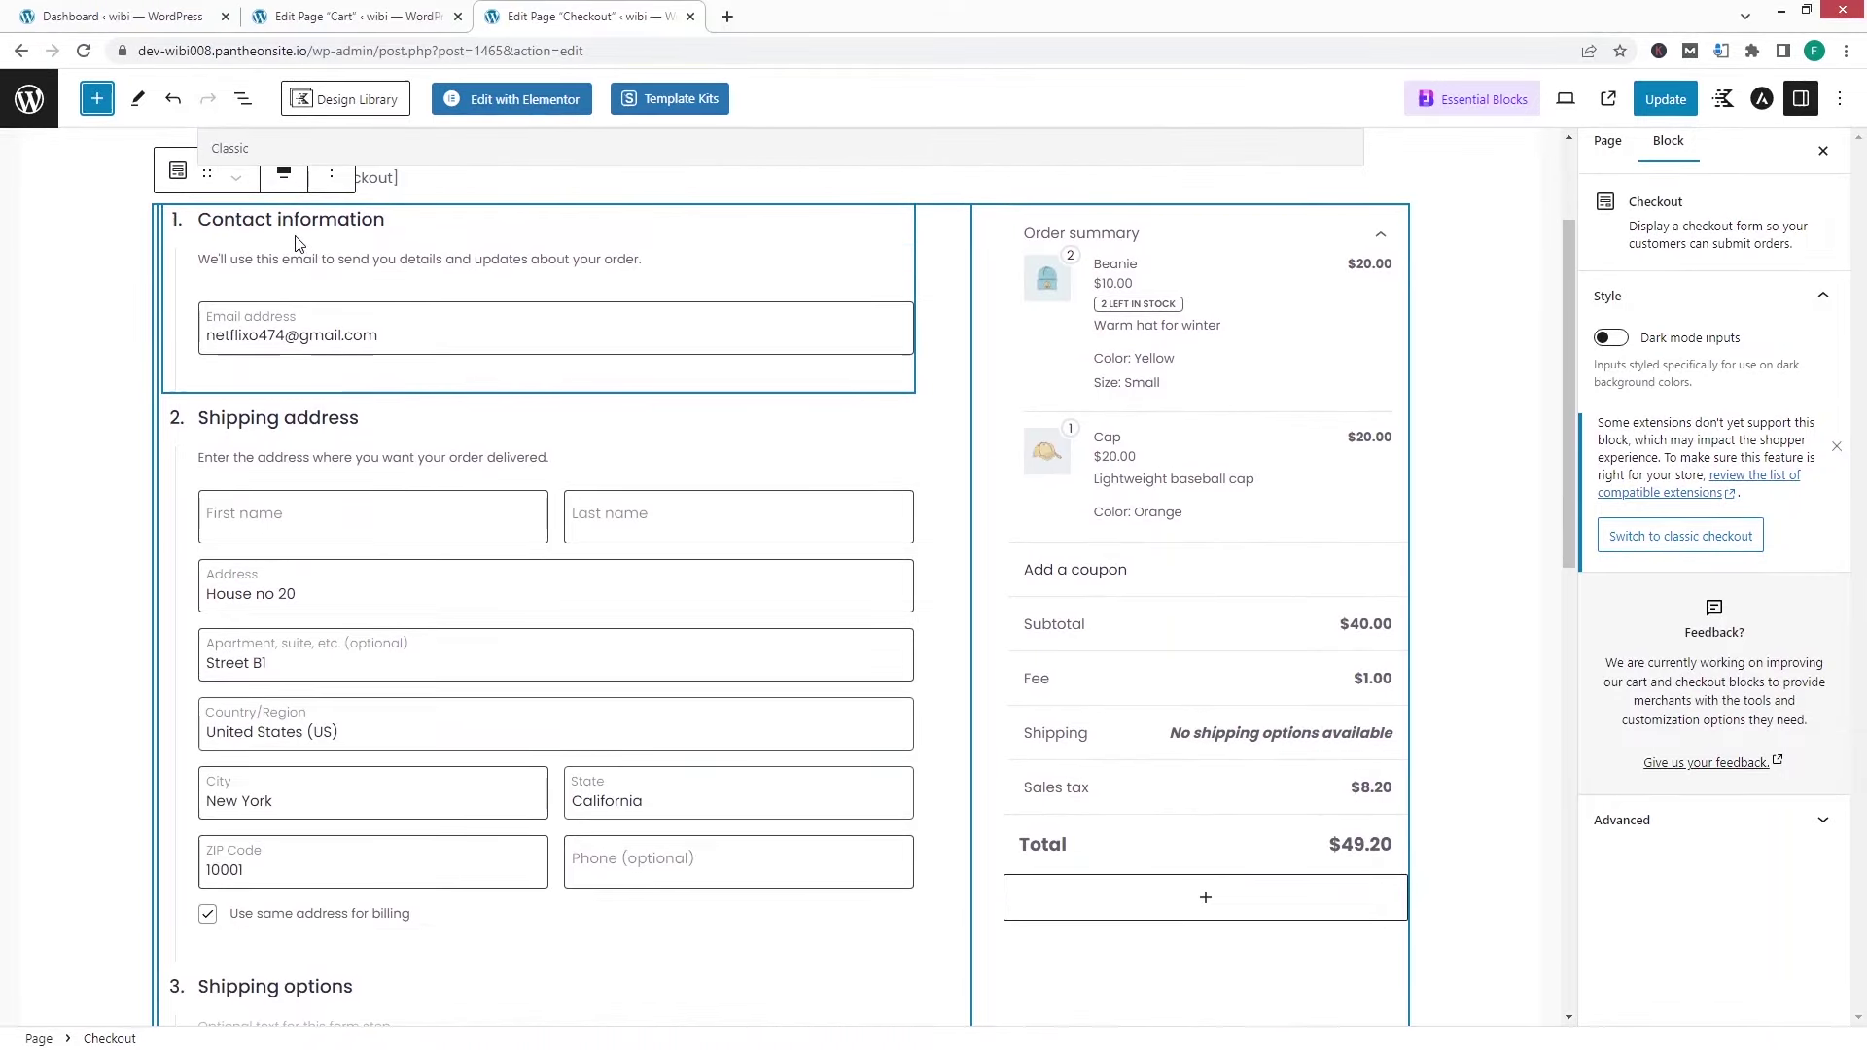
pyautogui.scroll(-1, 272, 409)
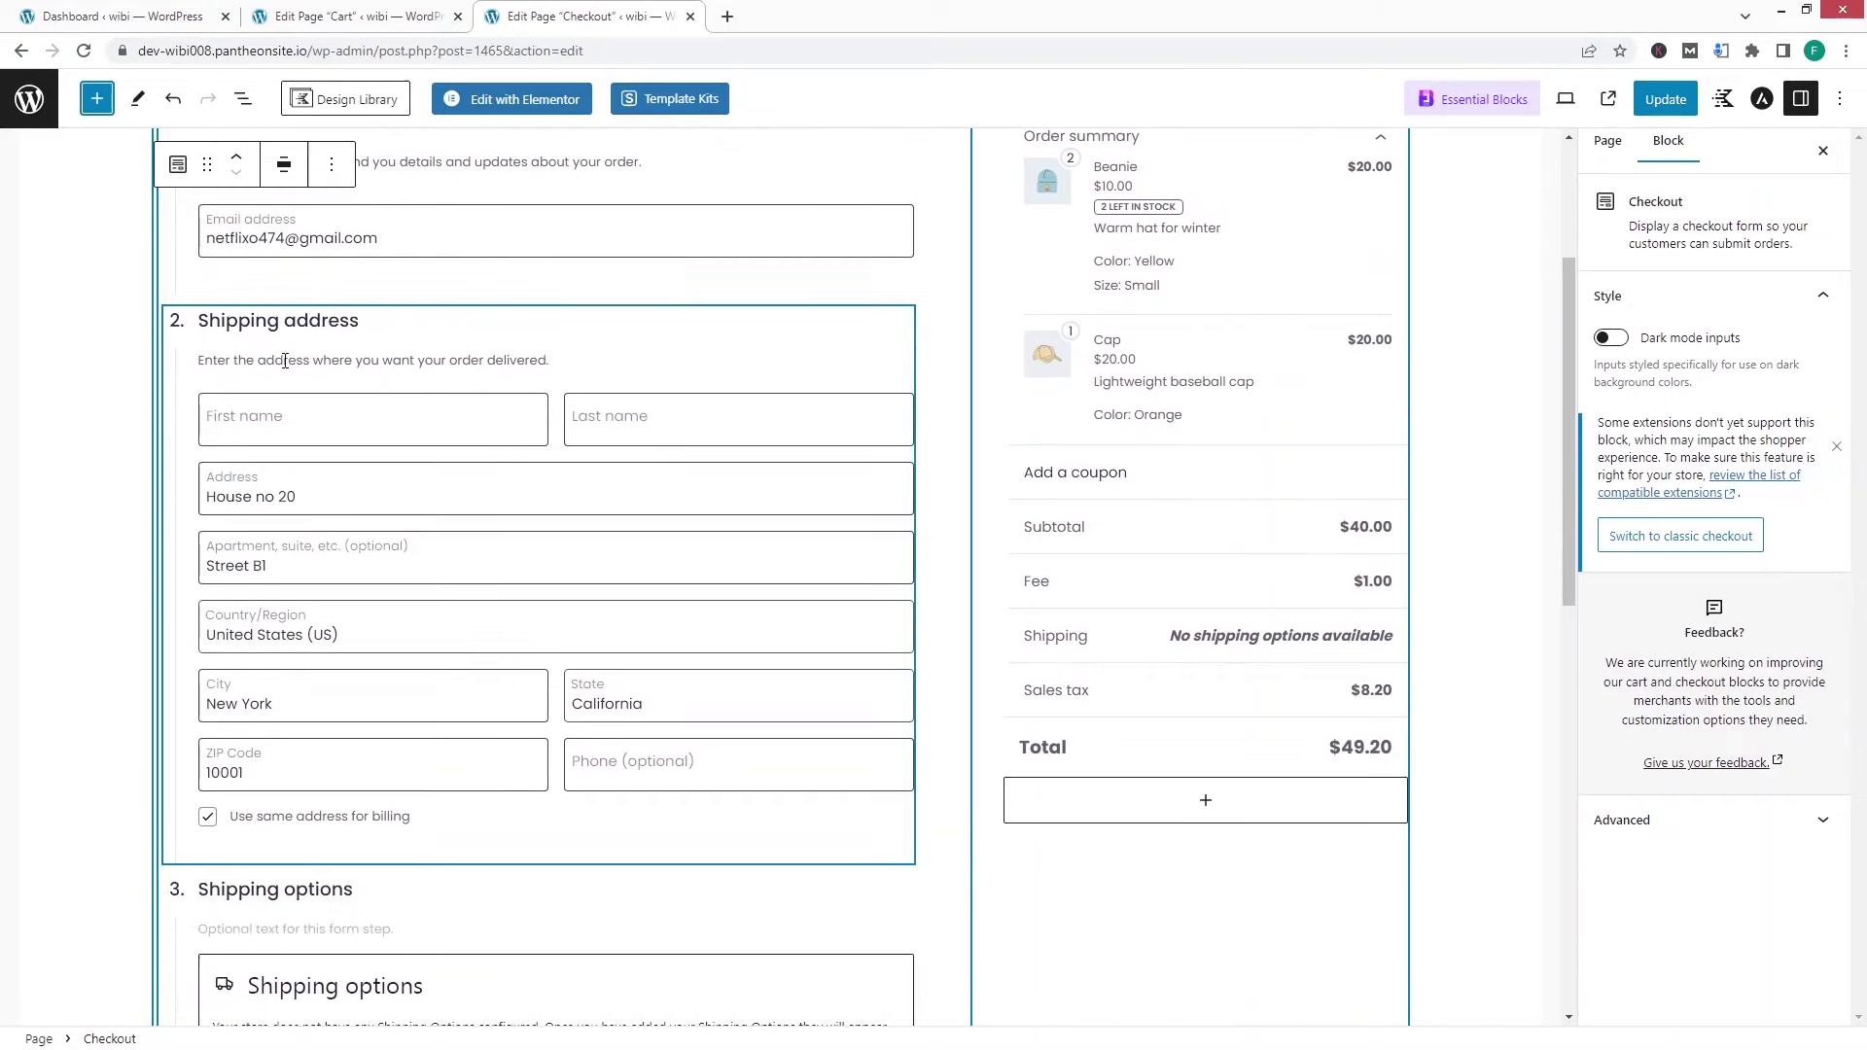
pyautogui.scroll(-2, 296, 394)
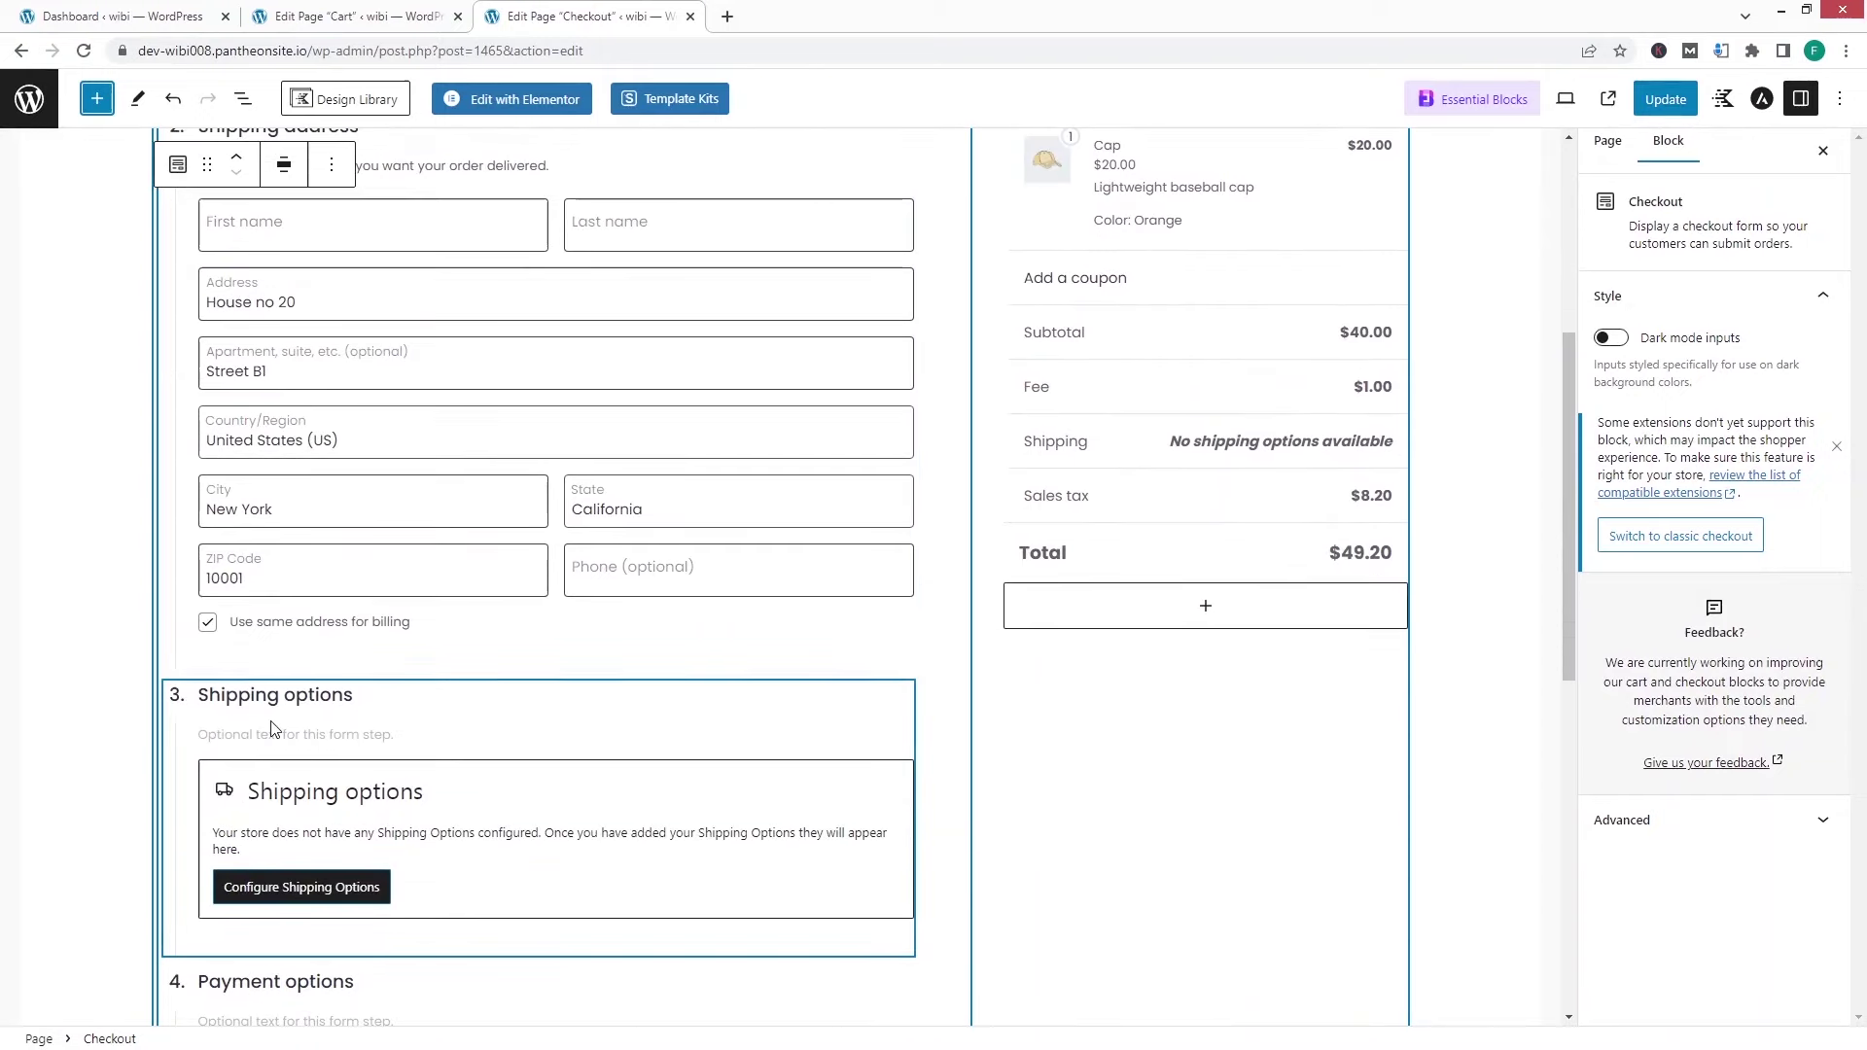
pyautogui.scroll(-1, 272, 729)
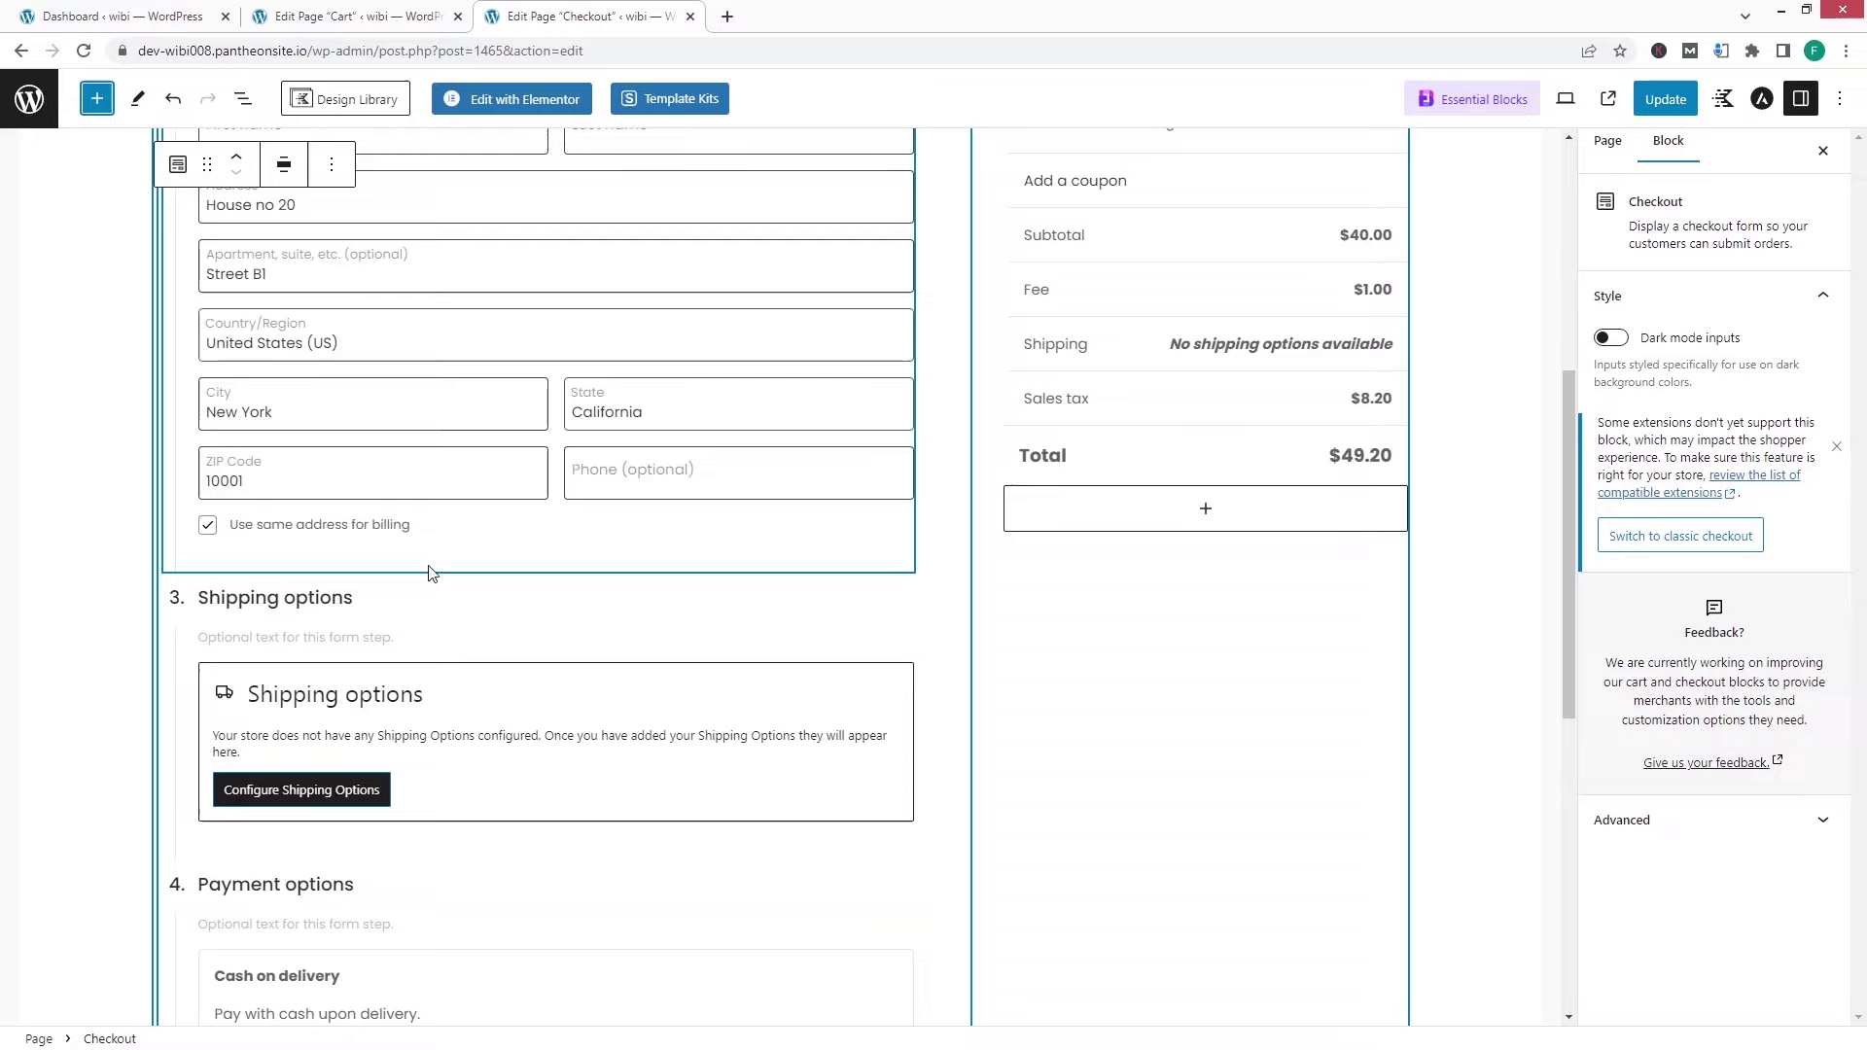
pyautogui.scroll(3, 431, 591)
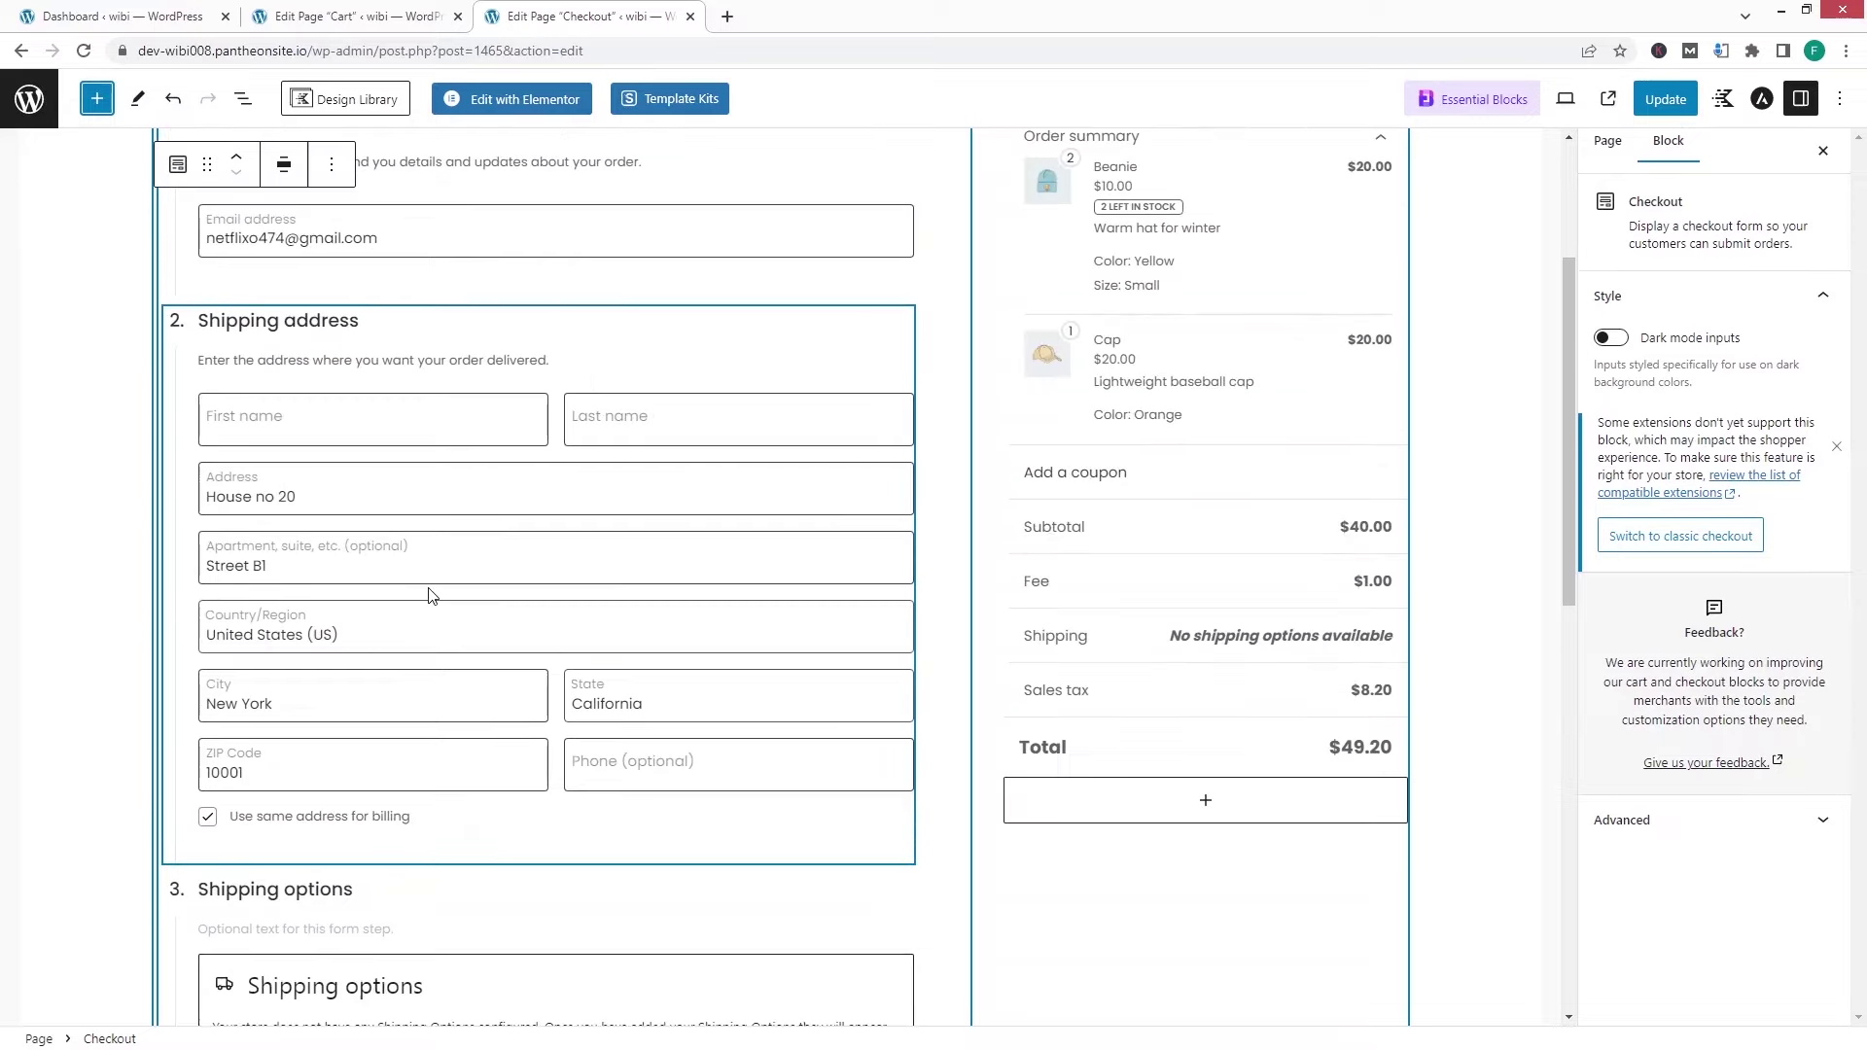
pyautogui.scroll(2, 431, 594)
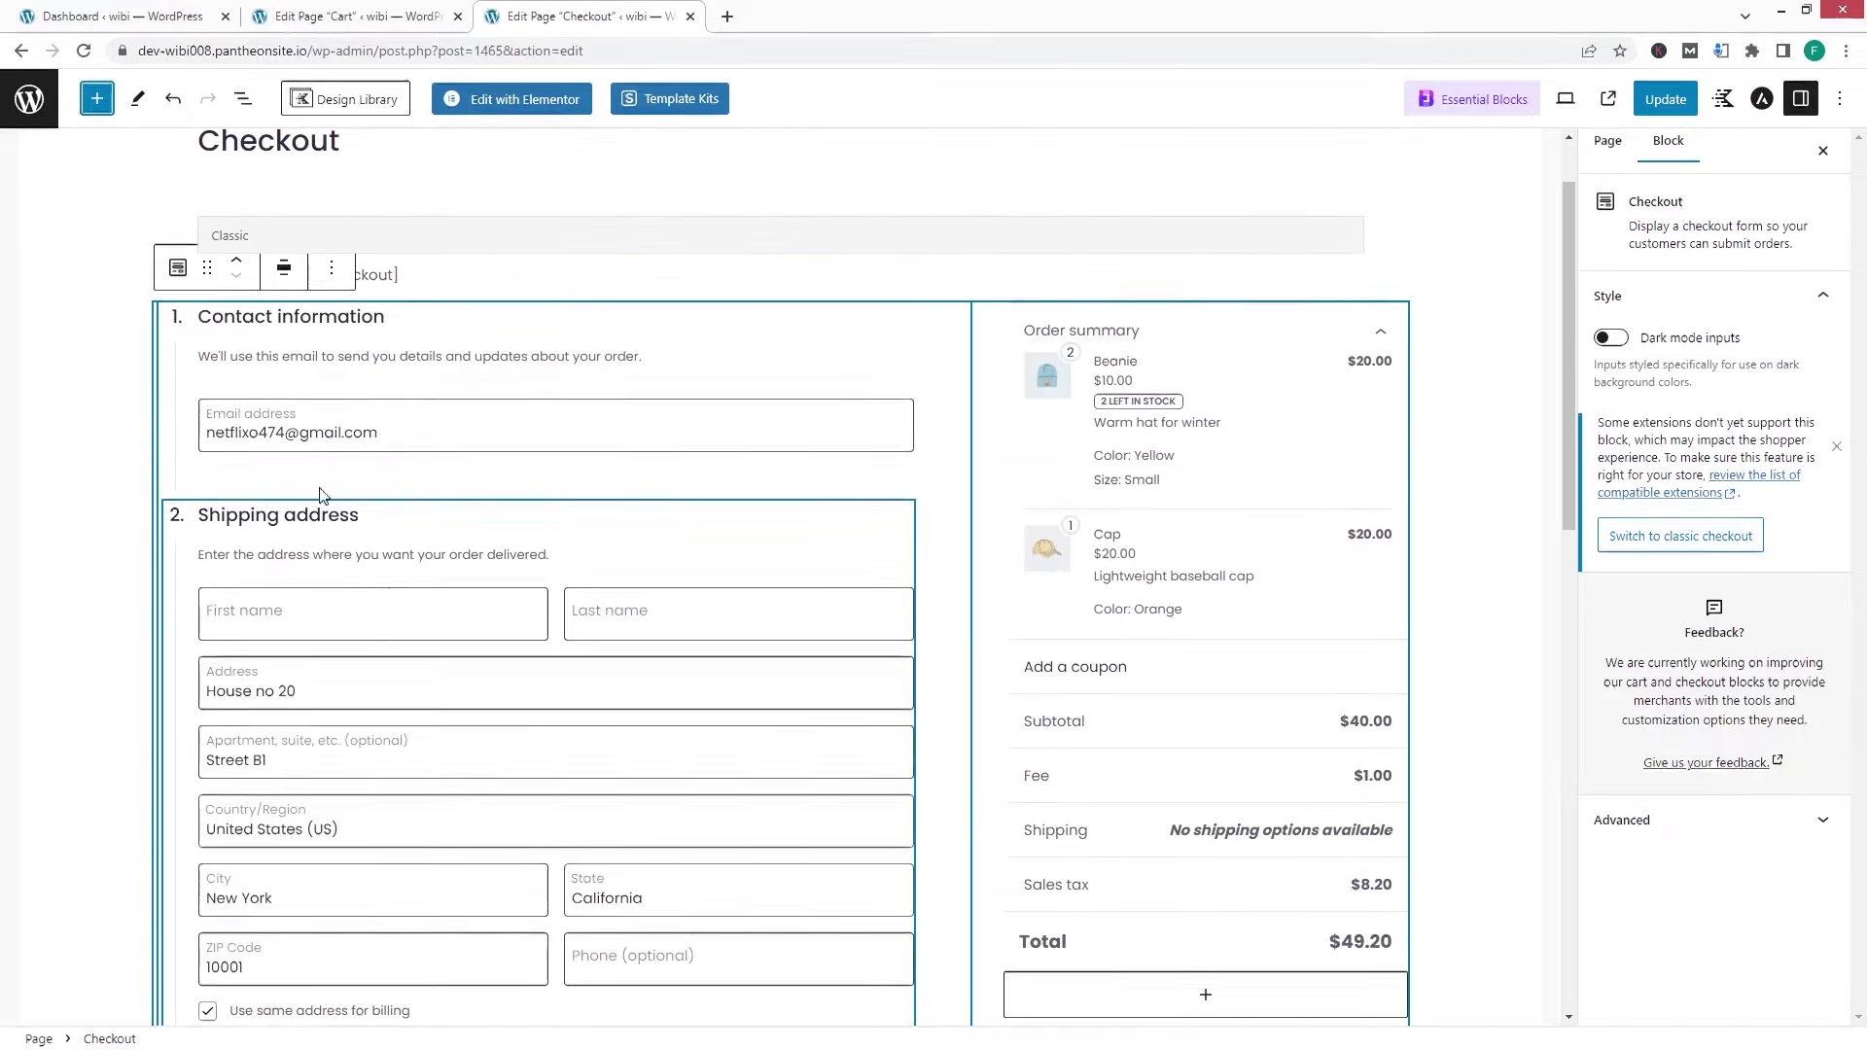
pyautogui.click(326, 317)
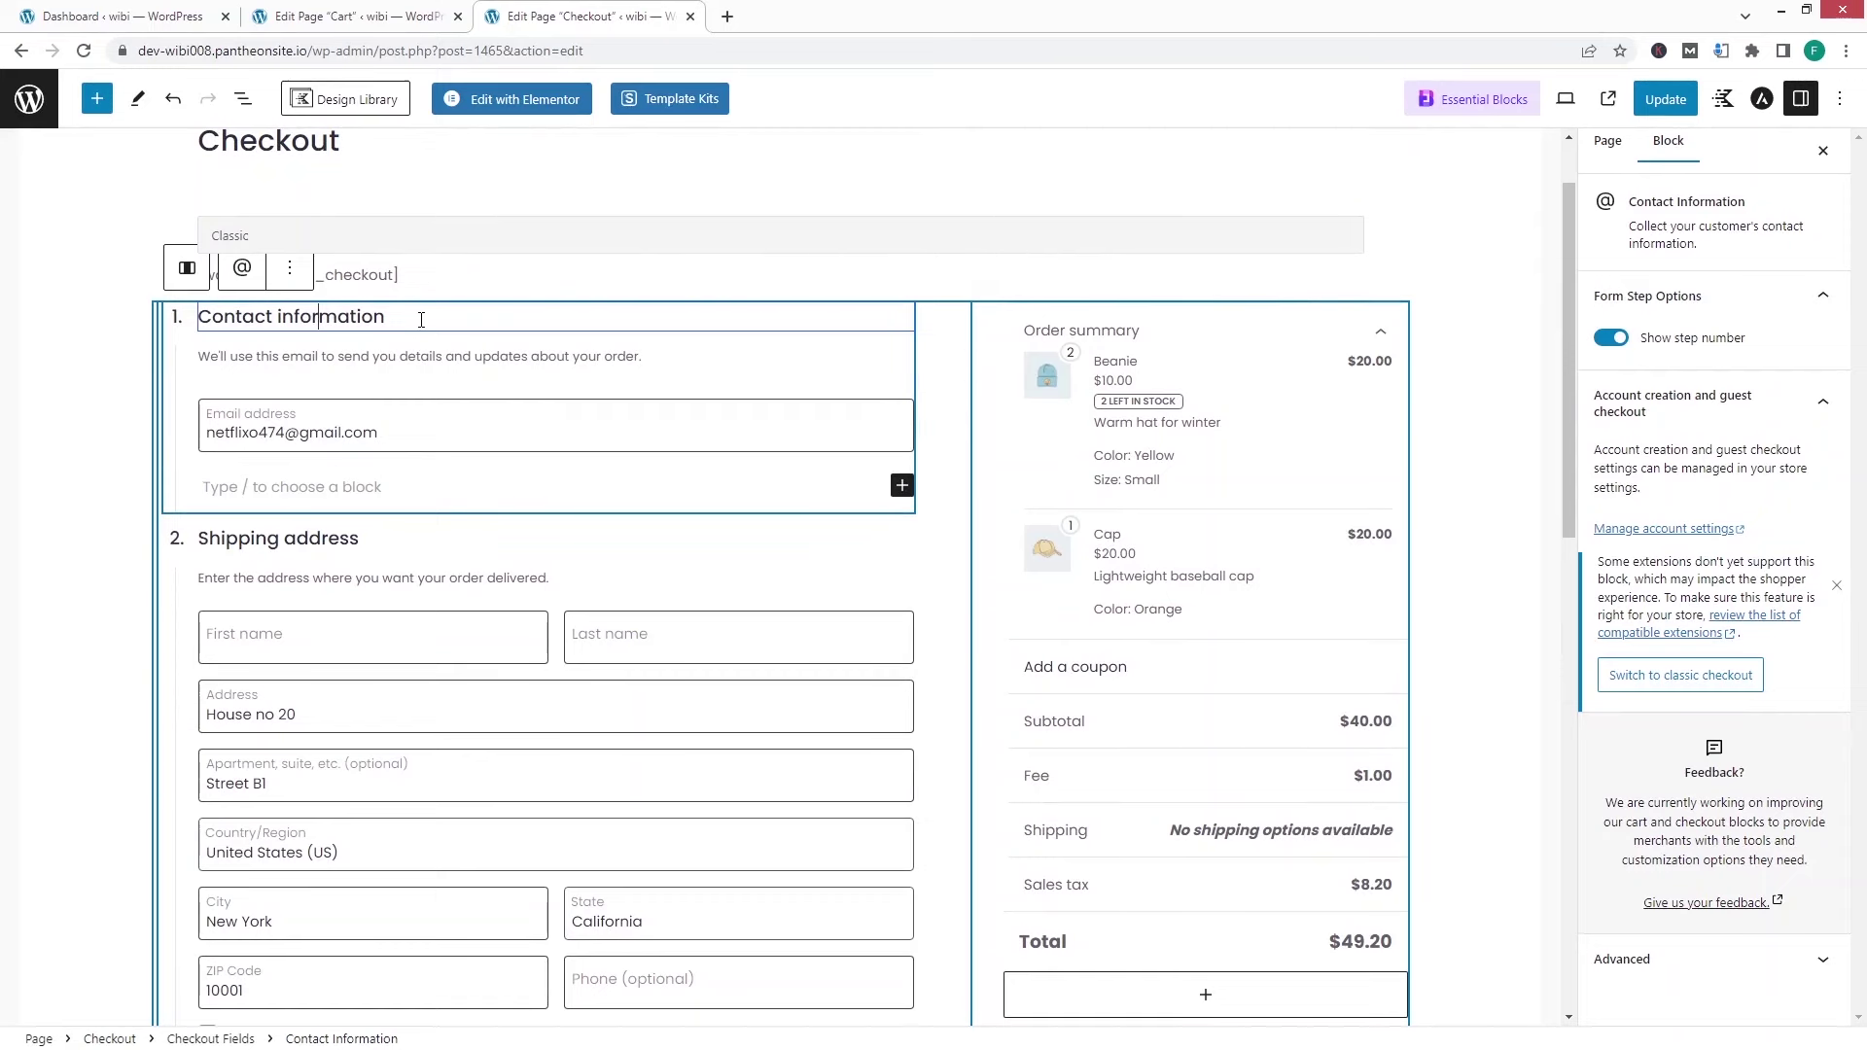
pyautogui.moveTo(421, 318); pyautogui.dragTo(212, 328)
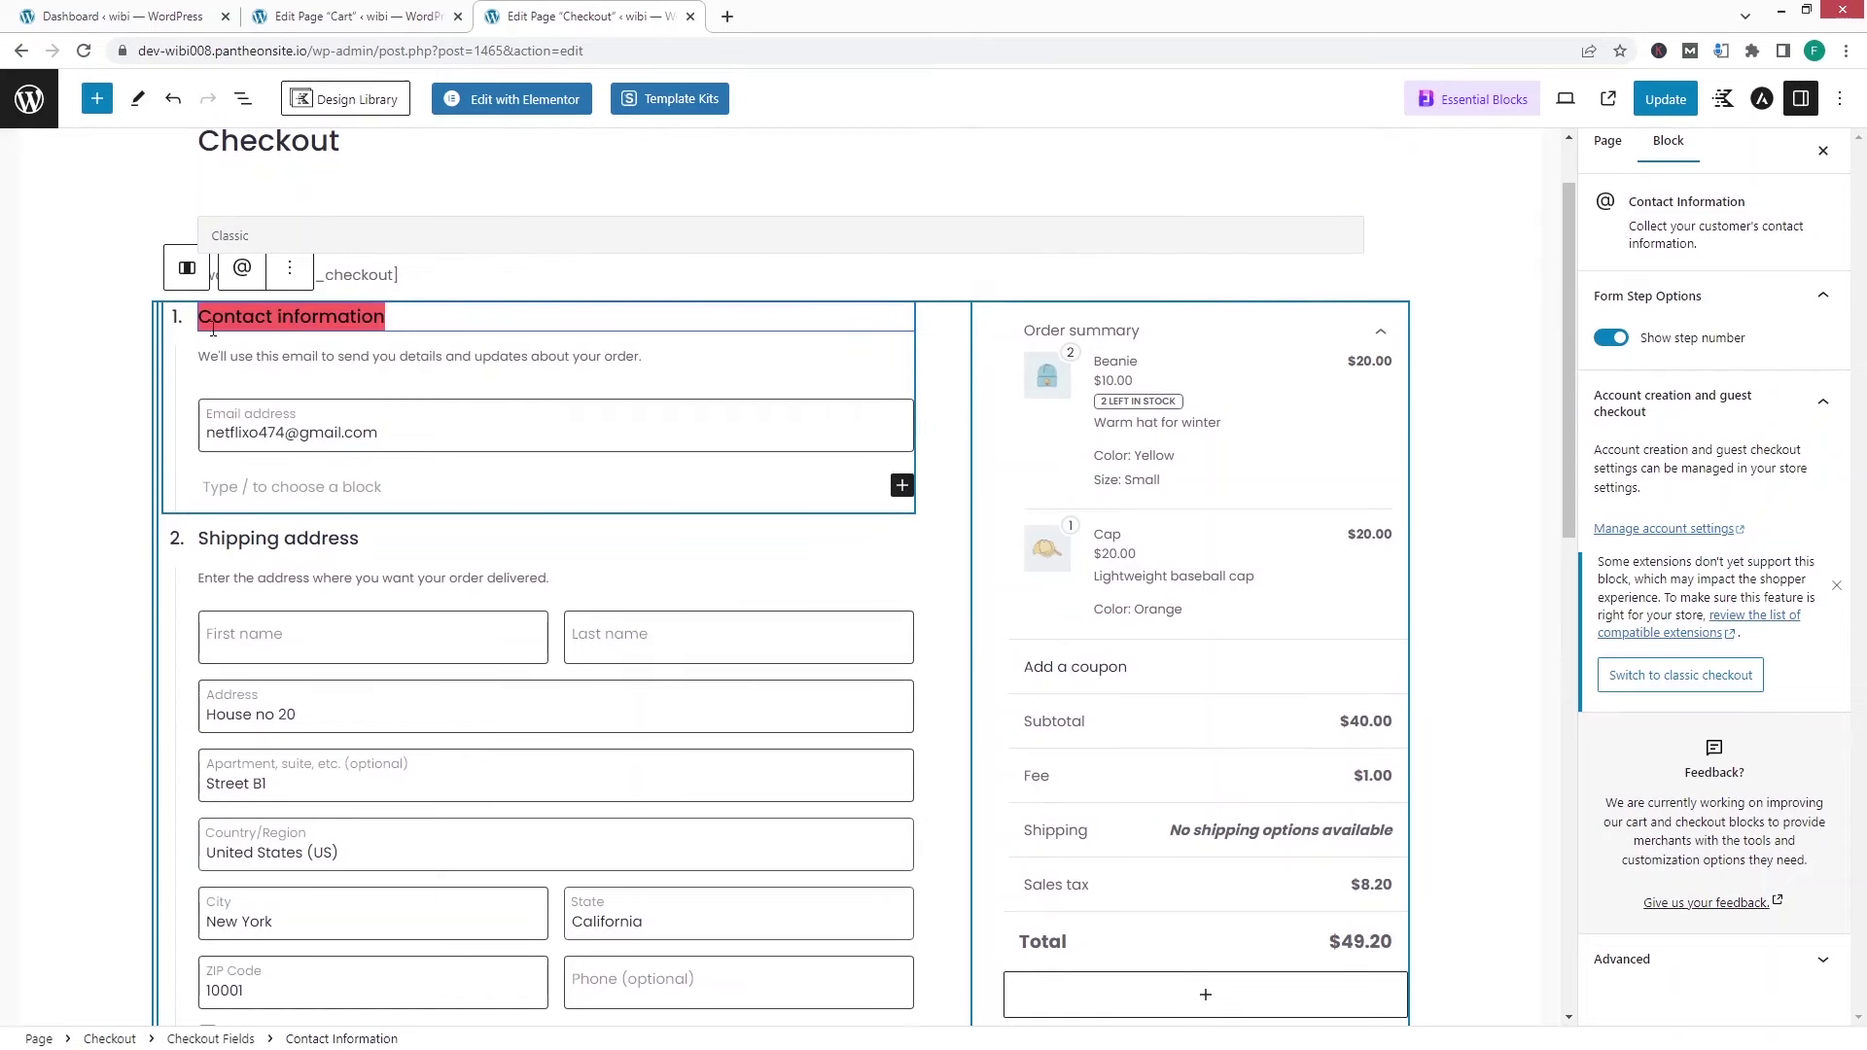
pyautogui.click(334, 357)
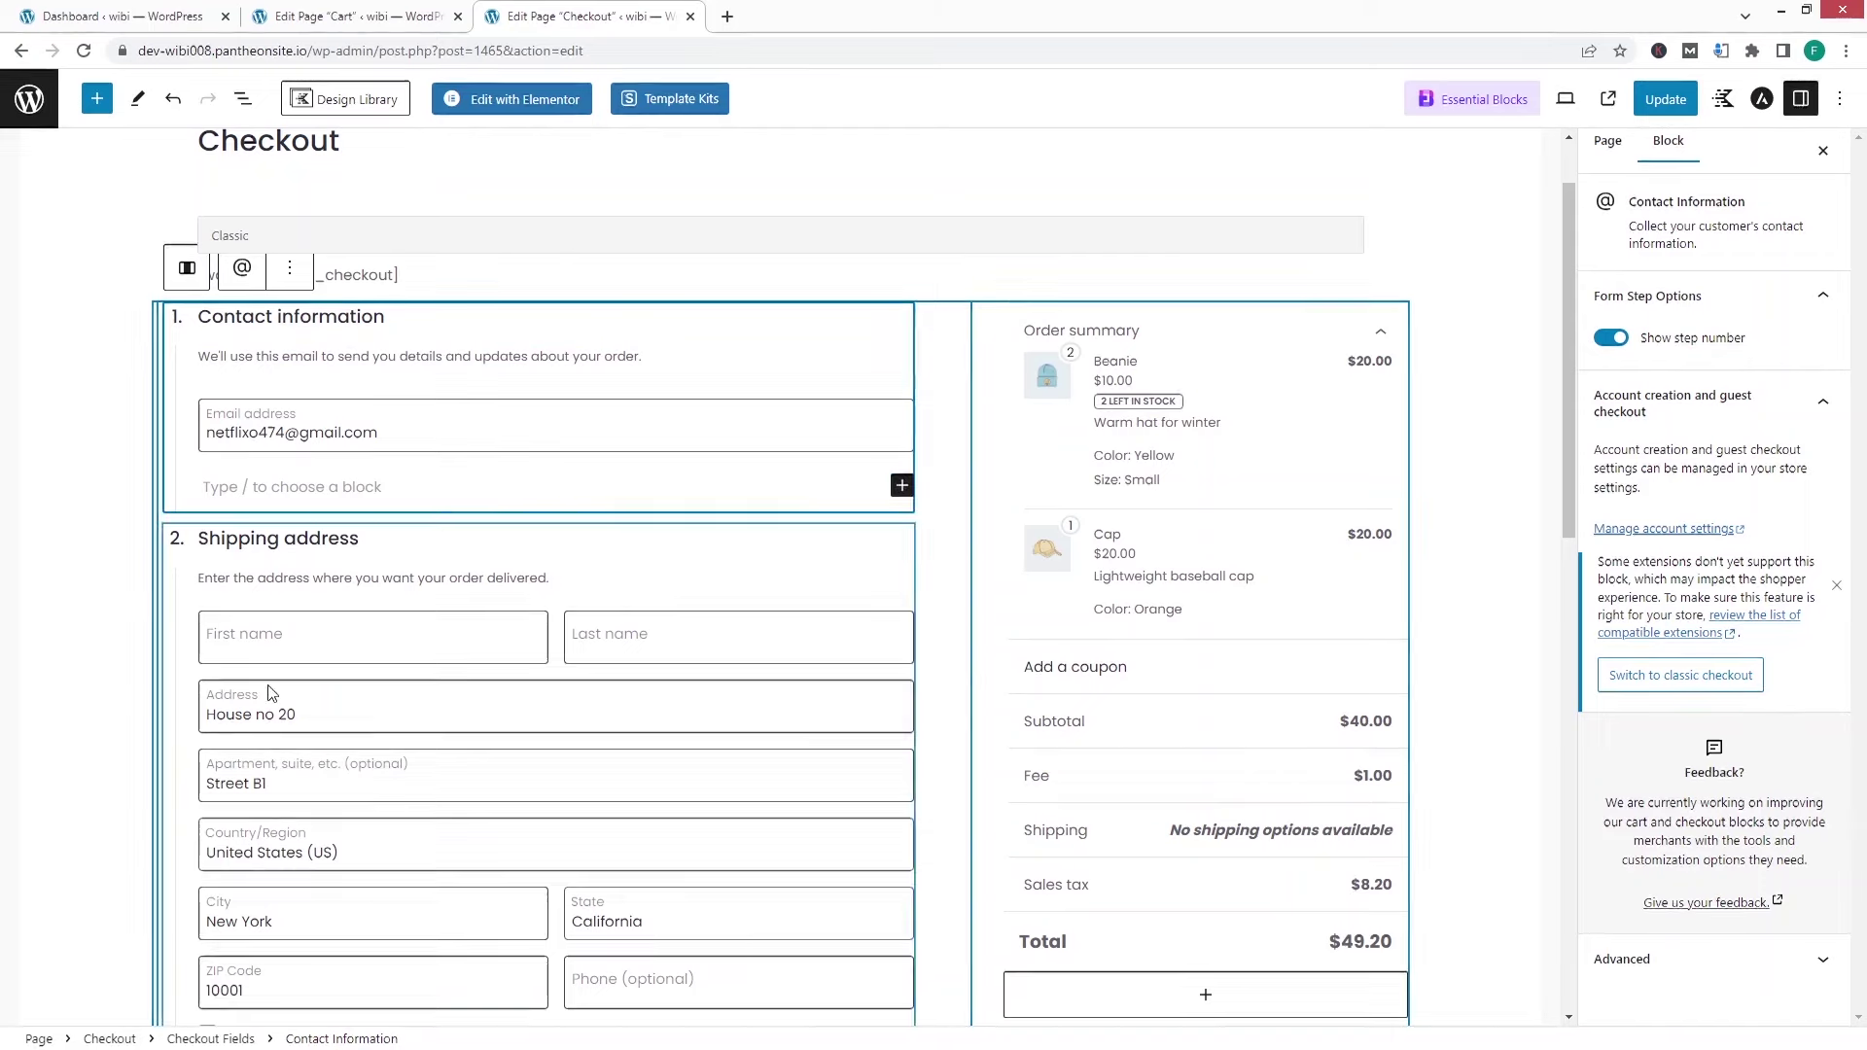
# - Inspect the Shipping address step and scroll through shipping, payment and order summary sections
pyautogui.scroll(-1, 260, 522)
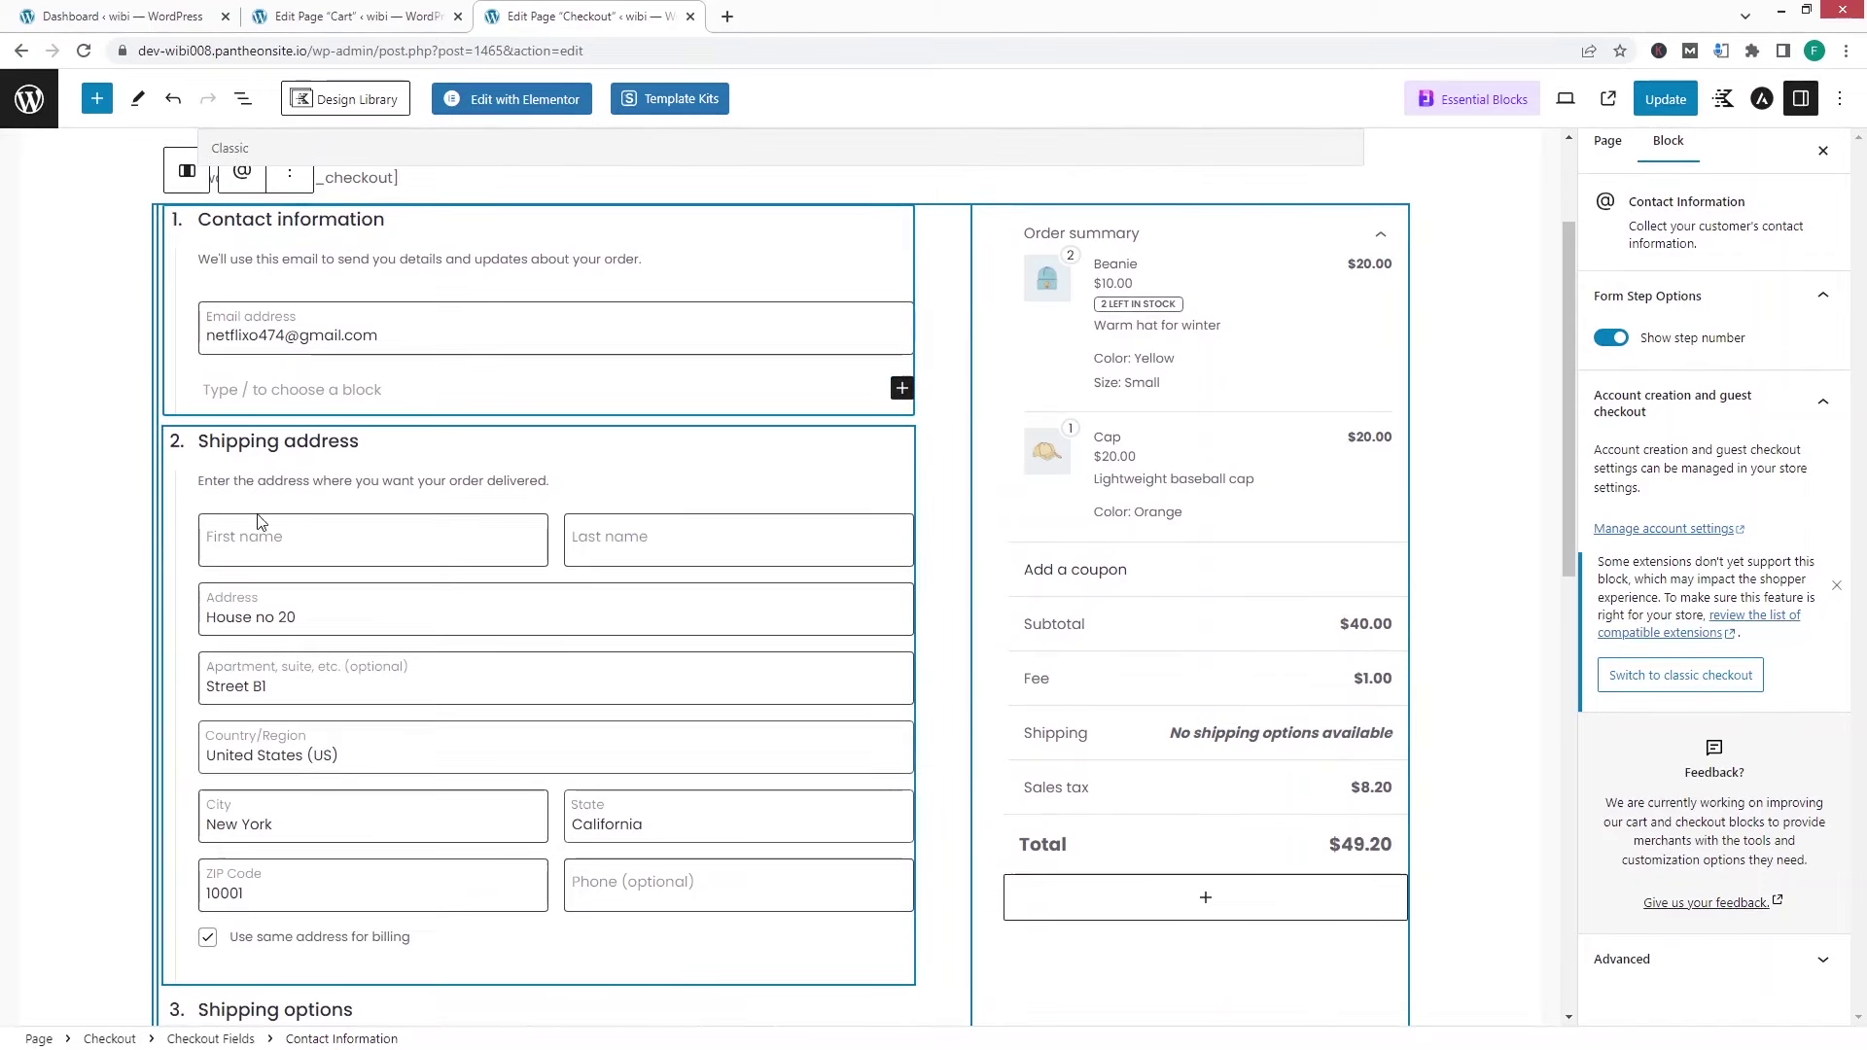
pyautogui.click(475, 467)
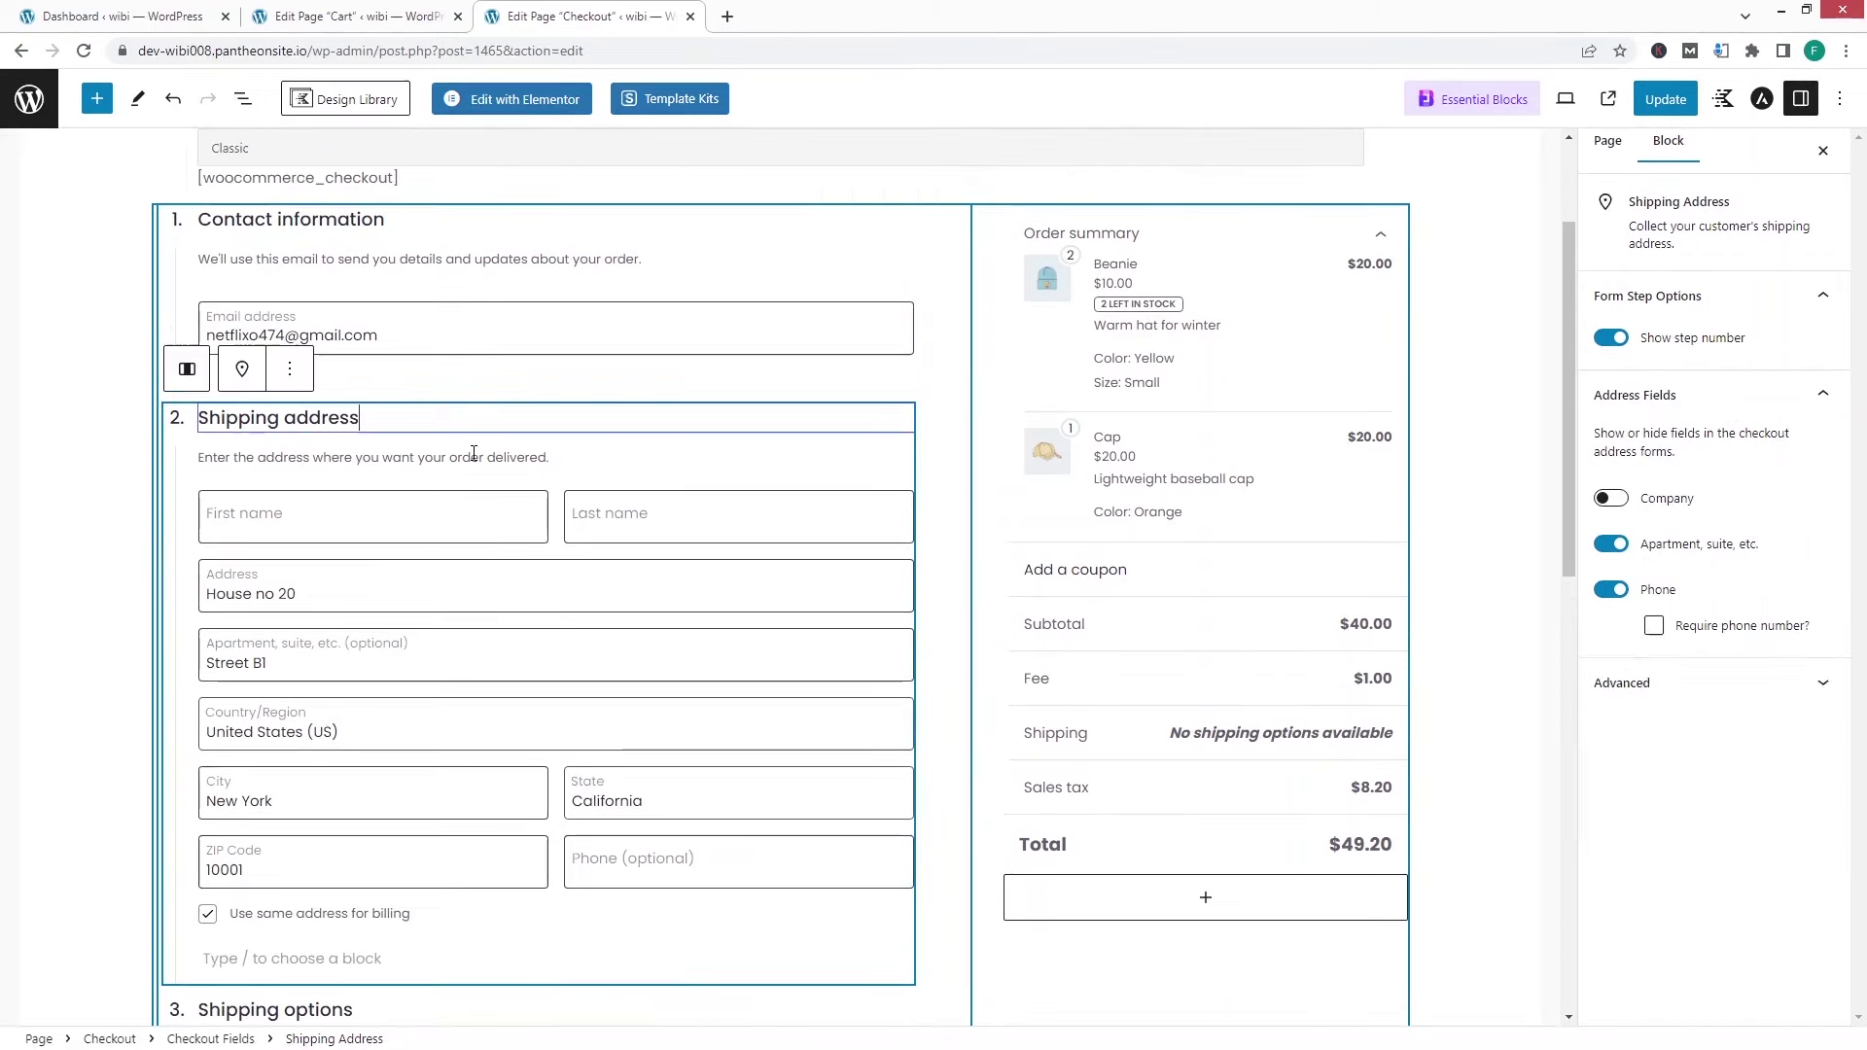
pyautogui.click(295, 458)
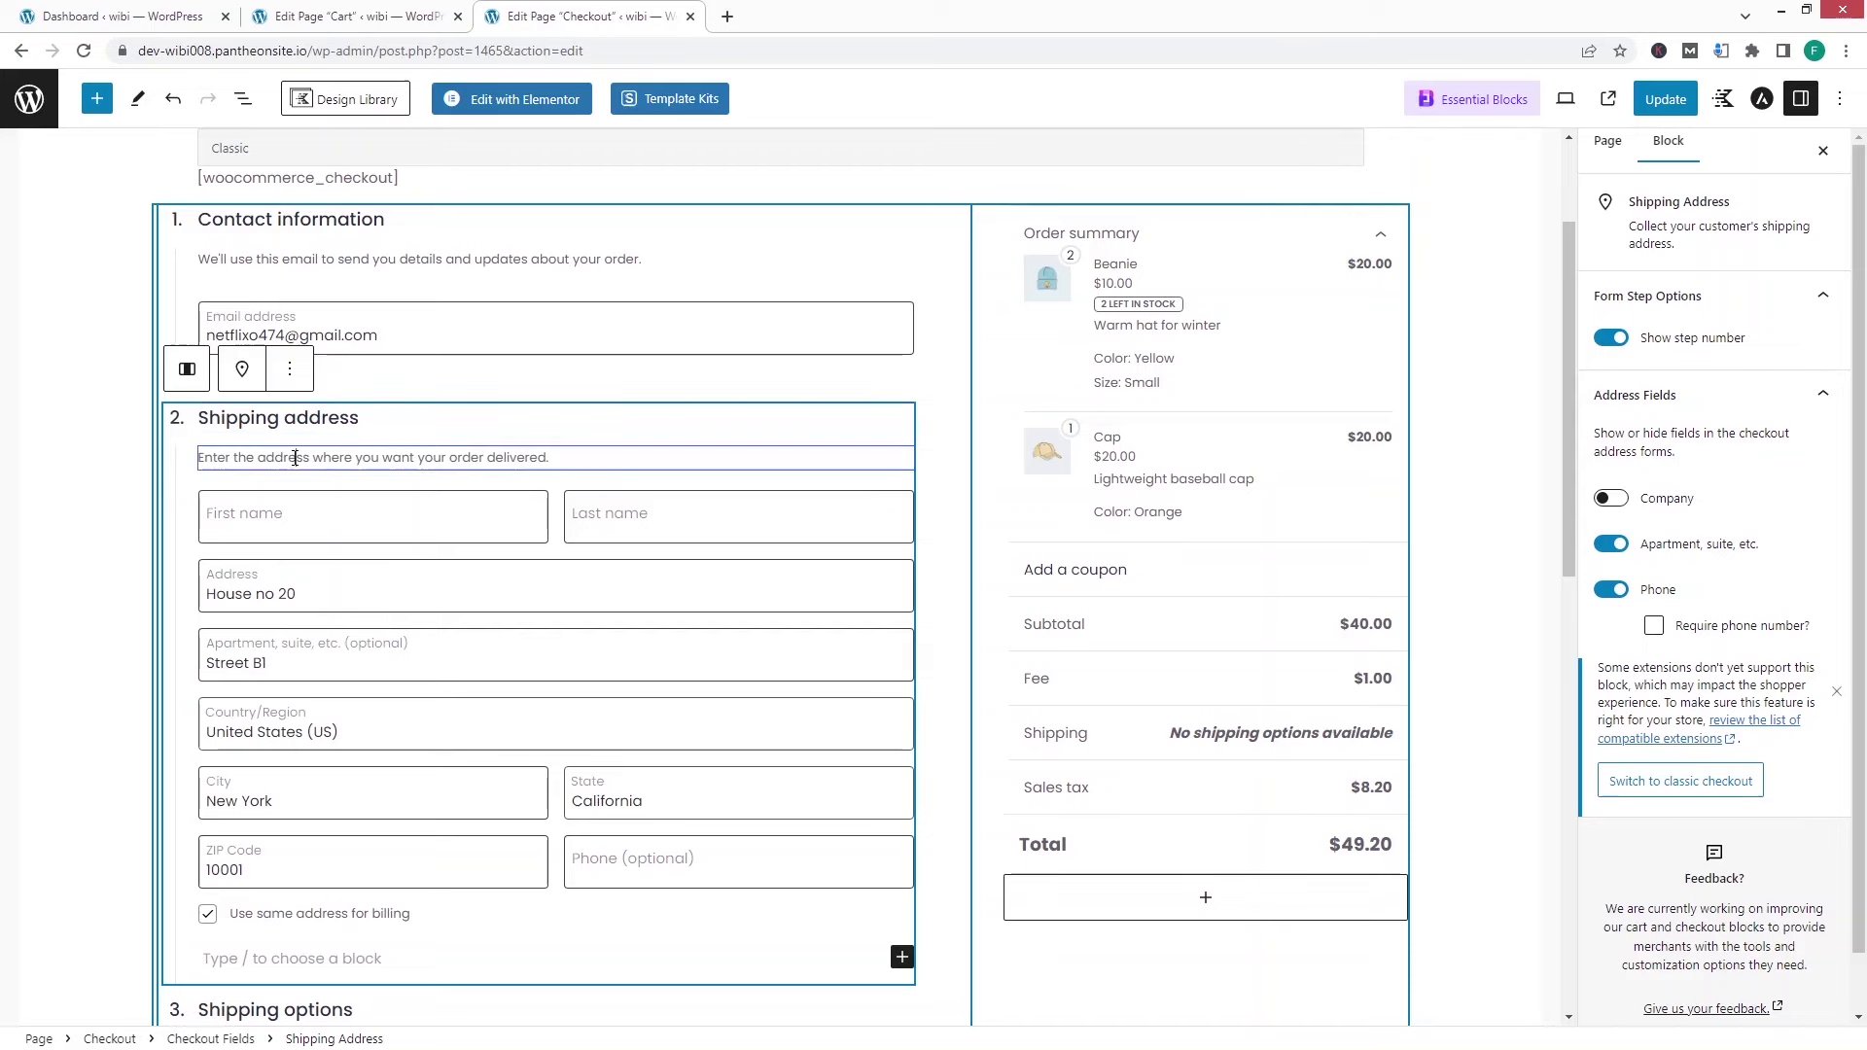
pyautogui.scroll(-1, 349, 664)
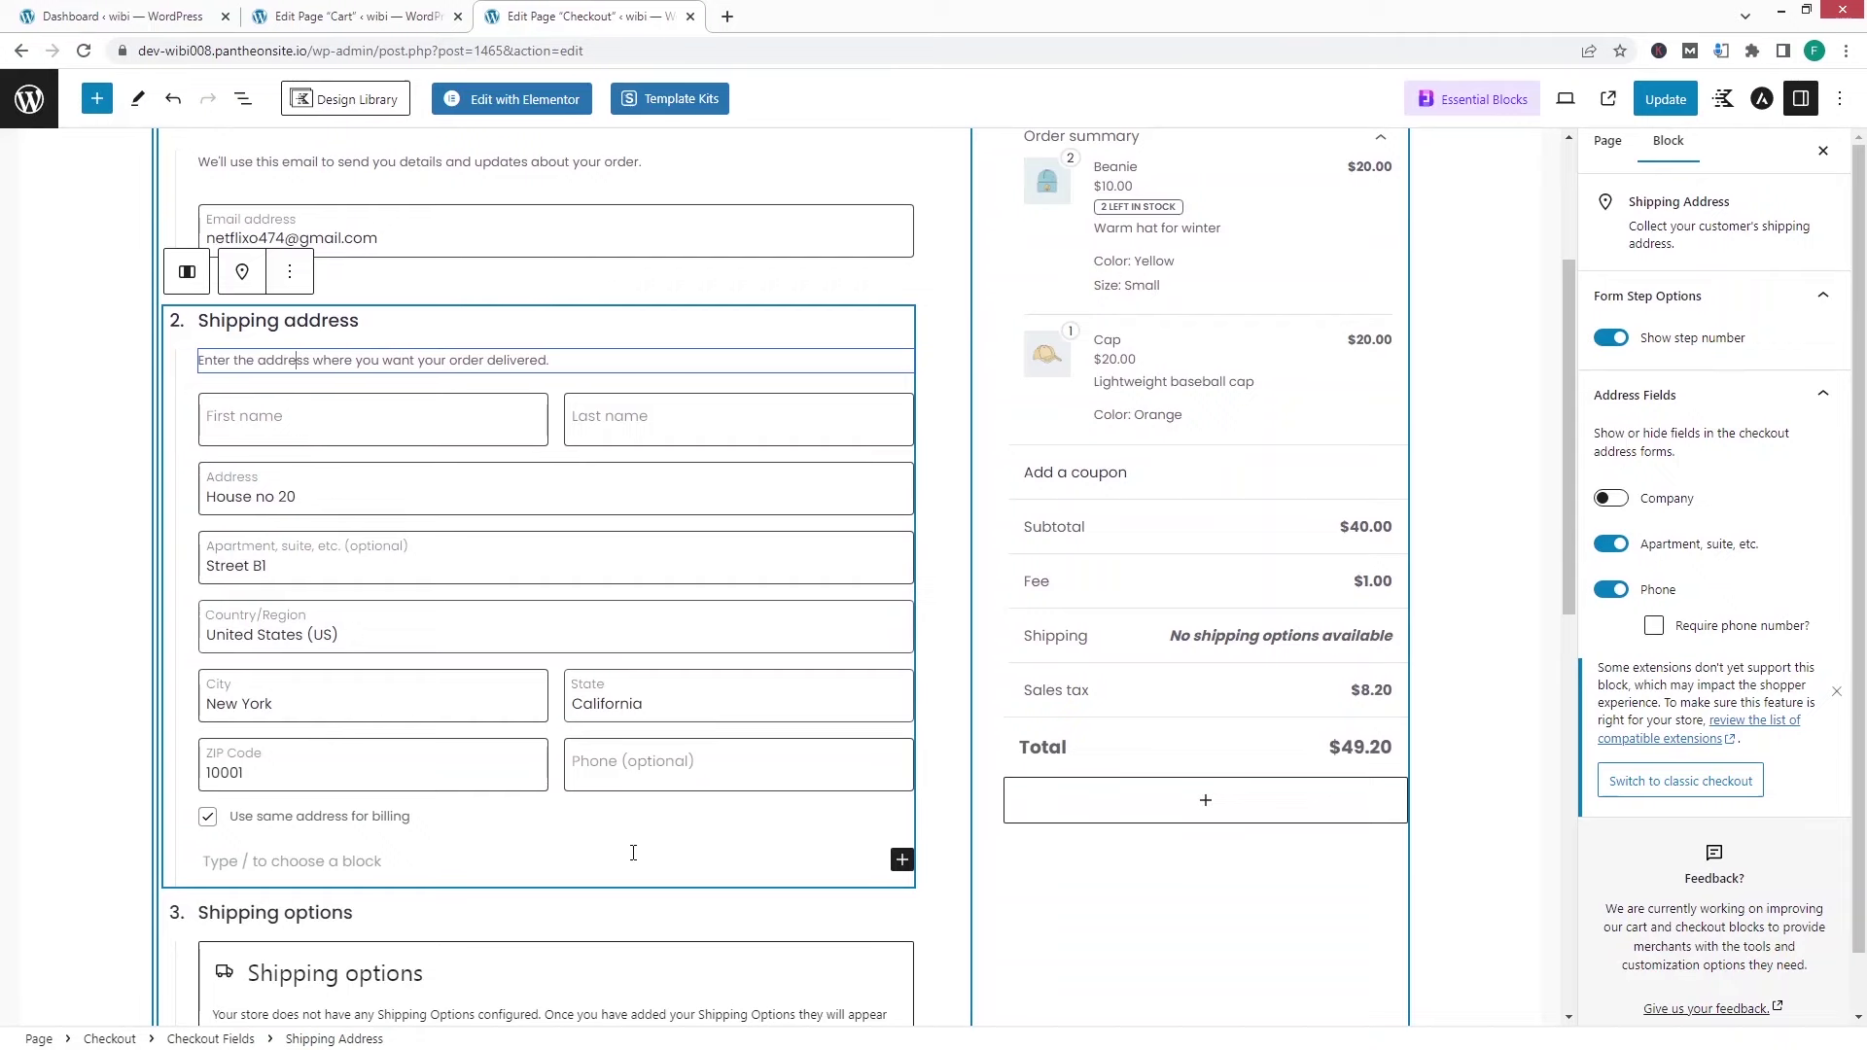
pyautogui.scroll(-1, 632, 853)
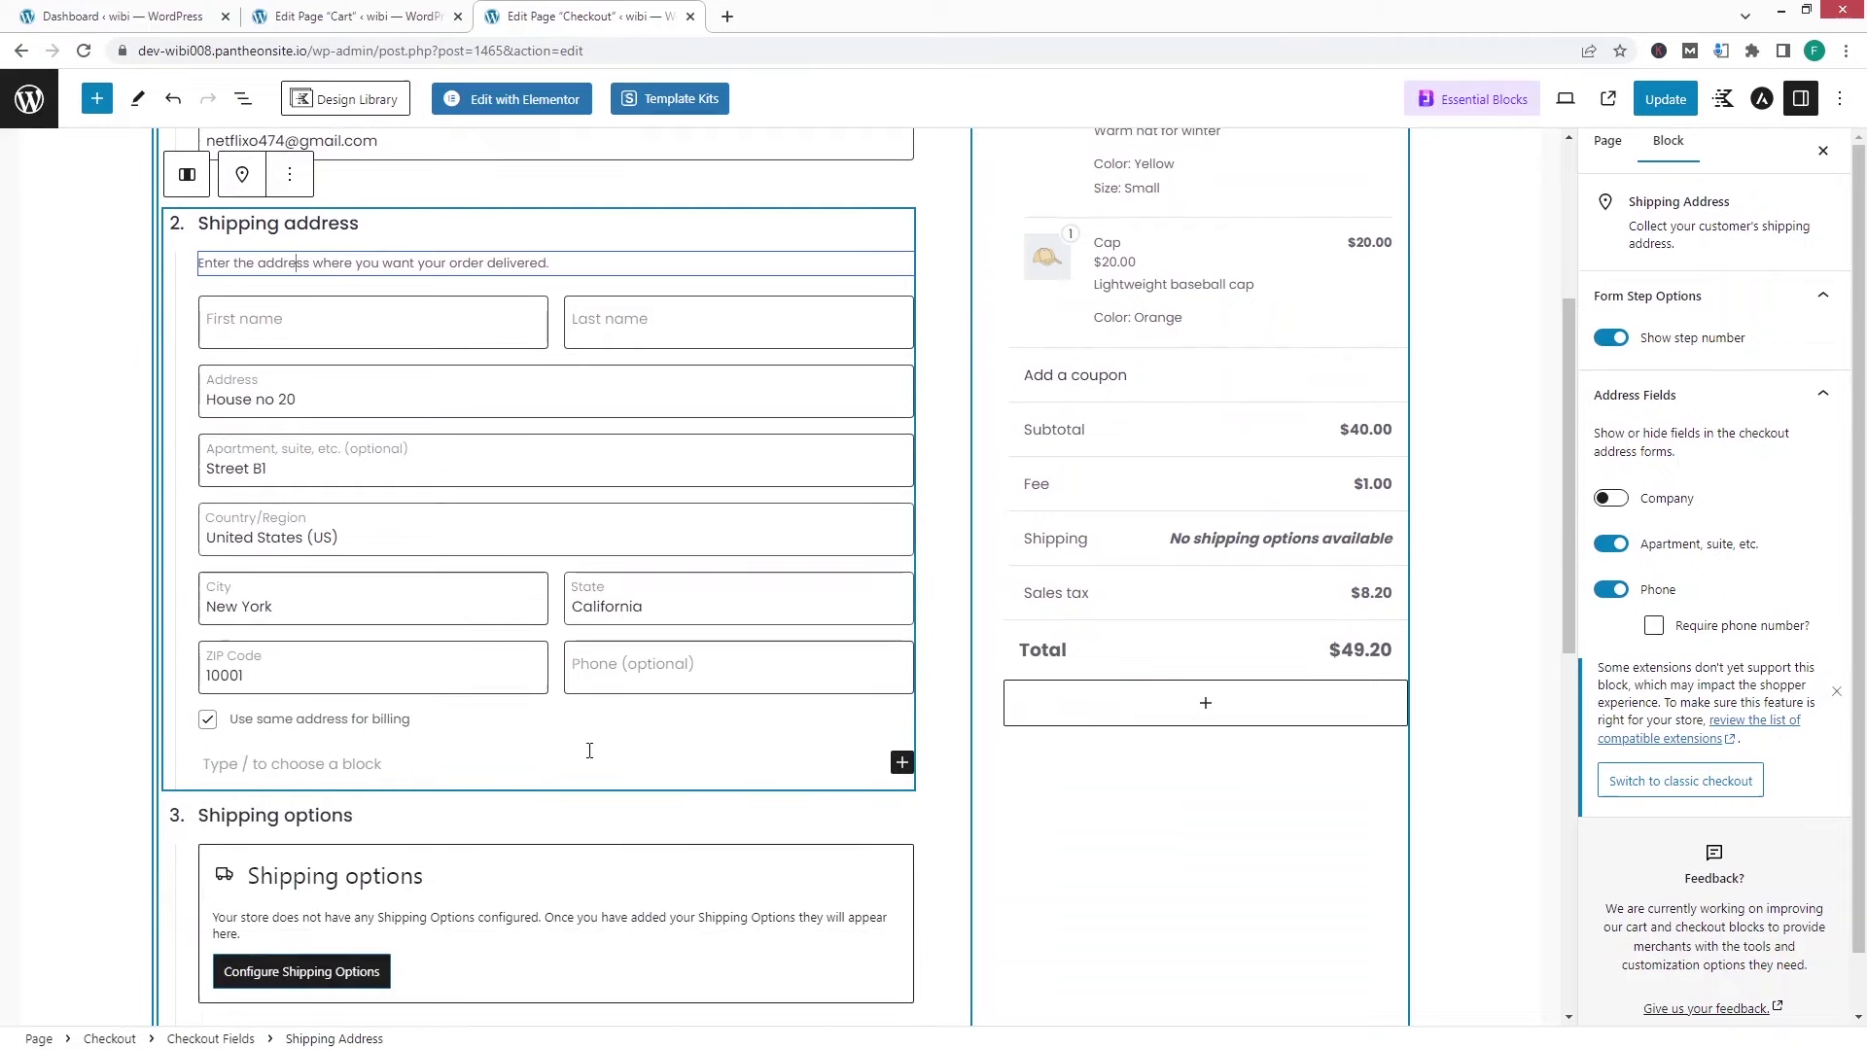
pyautogui.scroll(-4, 287, 714)
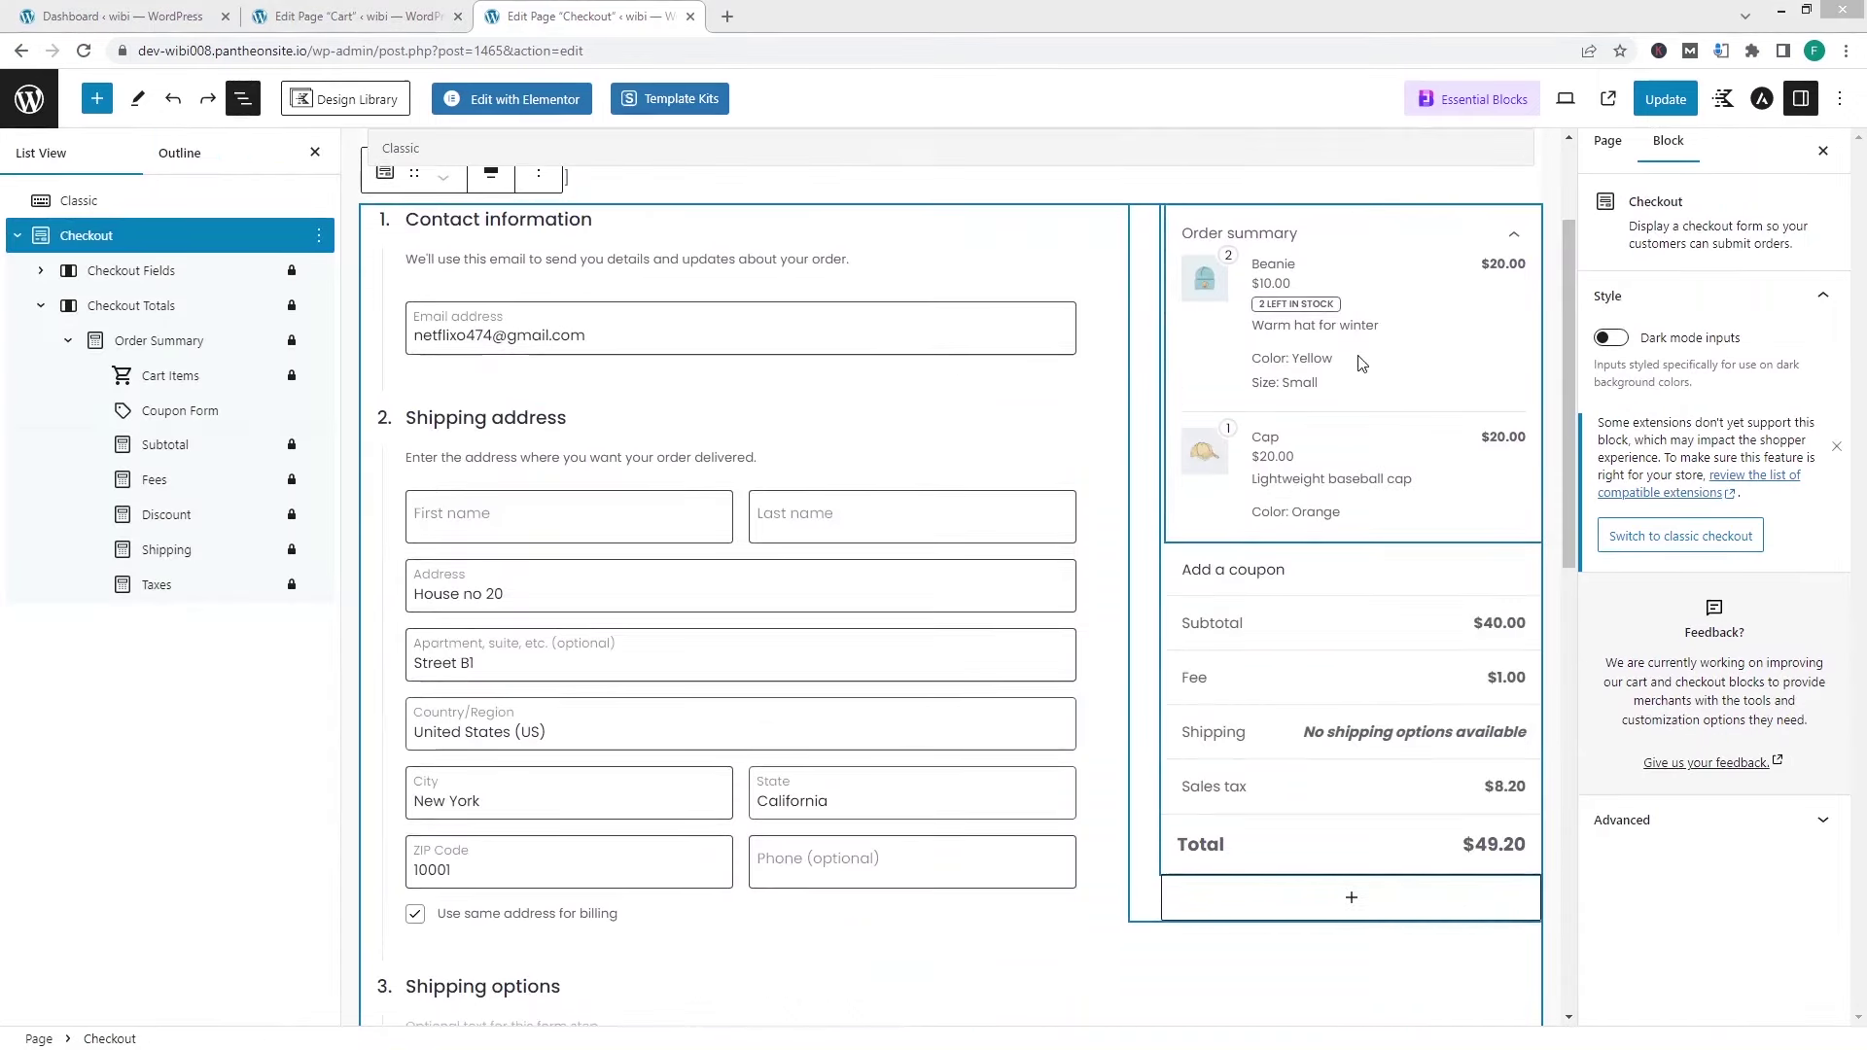
# - Check the Checkout Totals options, update the Checkout page, and return to the Cart editor
pyautogui.click(133, 307)
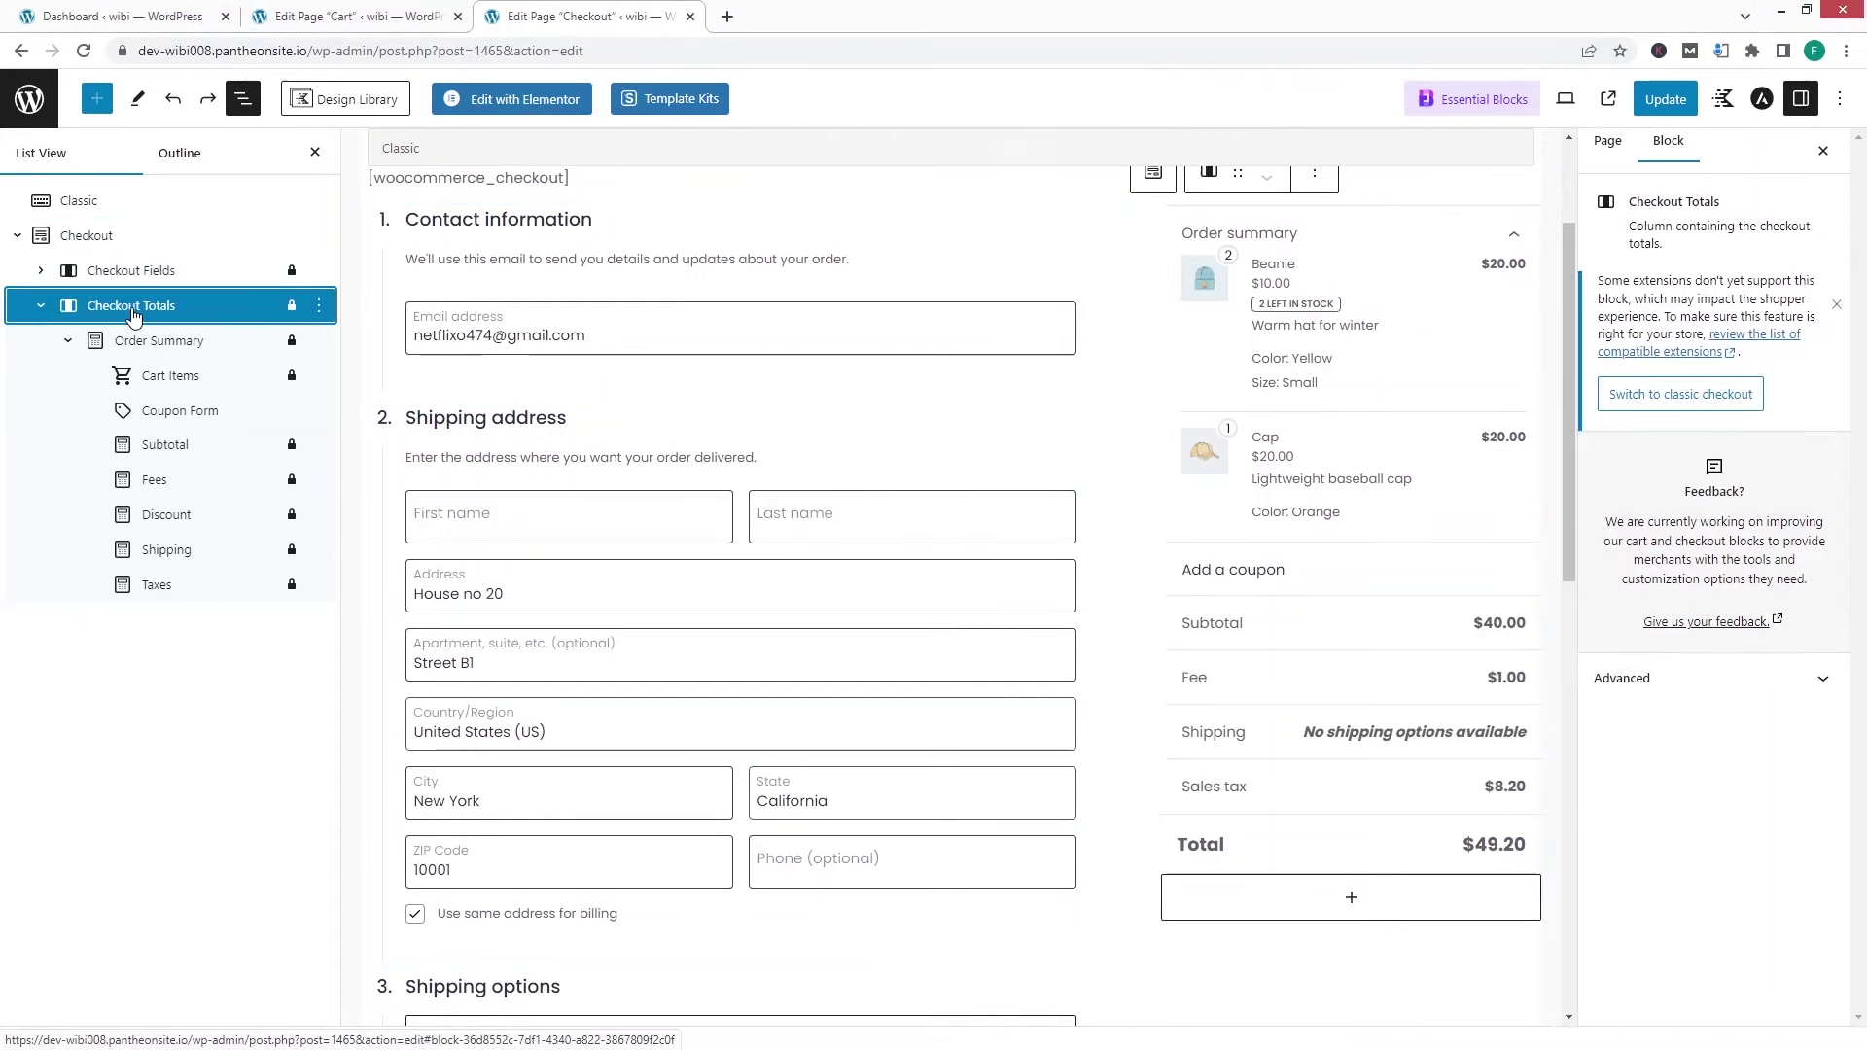
pyautogui.click(318, 307)
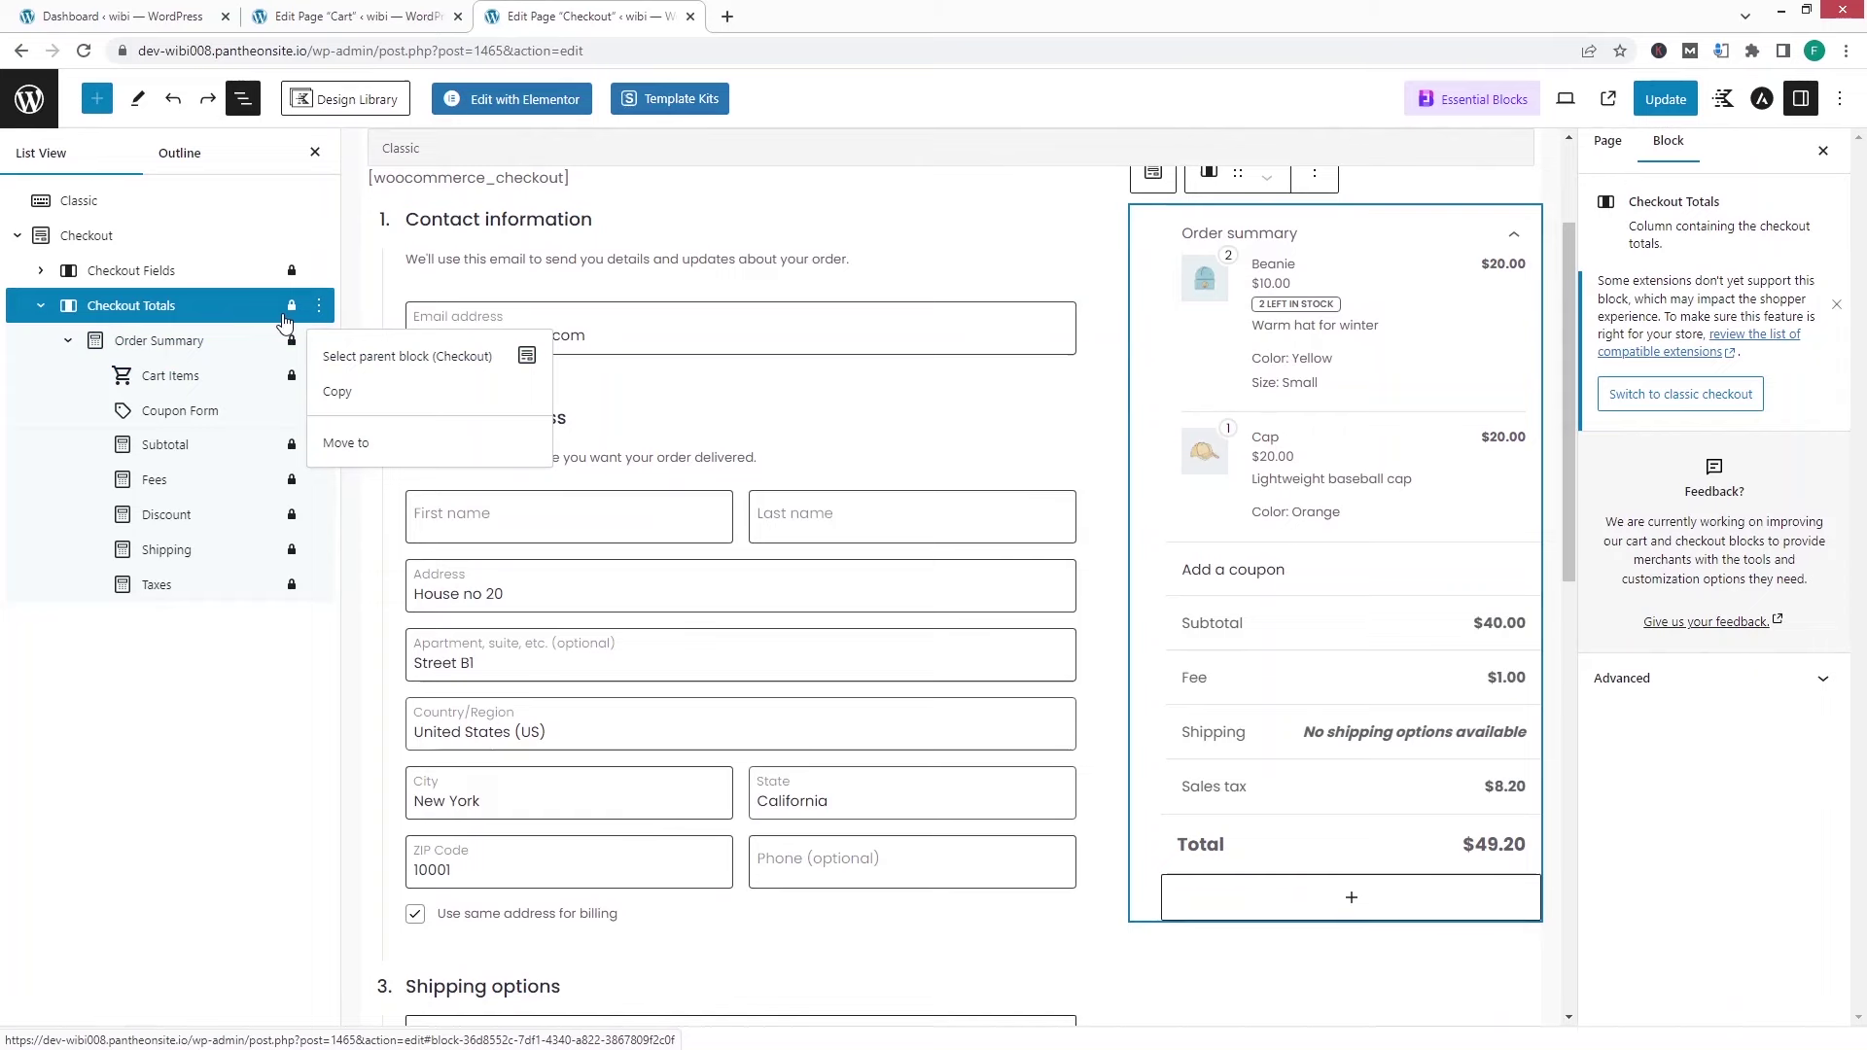
pyautogui.scroll(-5, 771, 429)
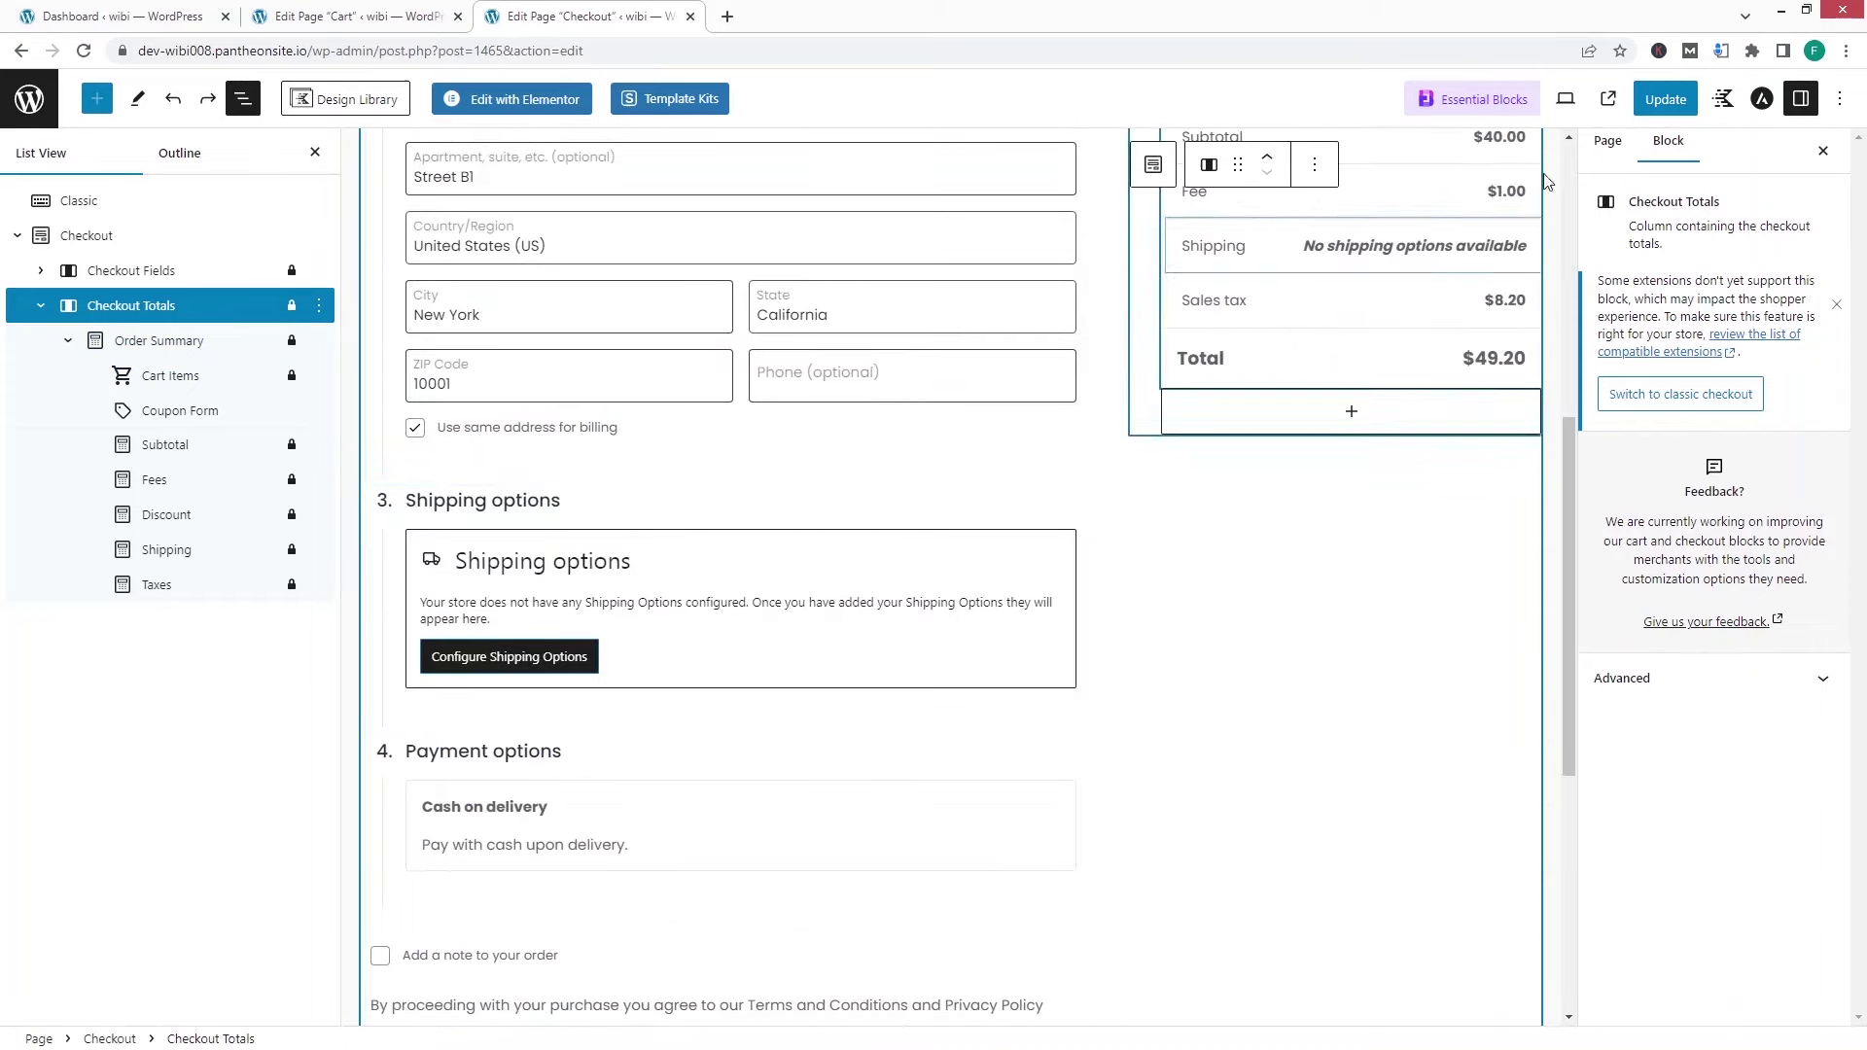
pyautogui.click(1664, 99)
pyautogui.hotkey('ctrl', 'pageup')
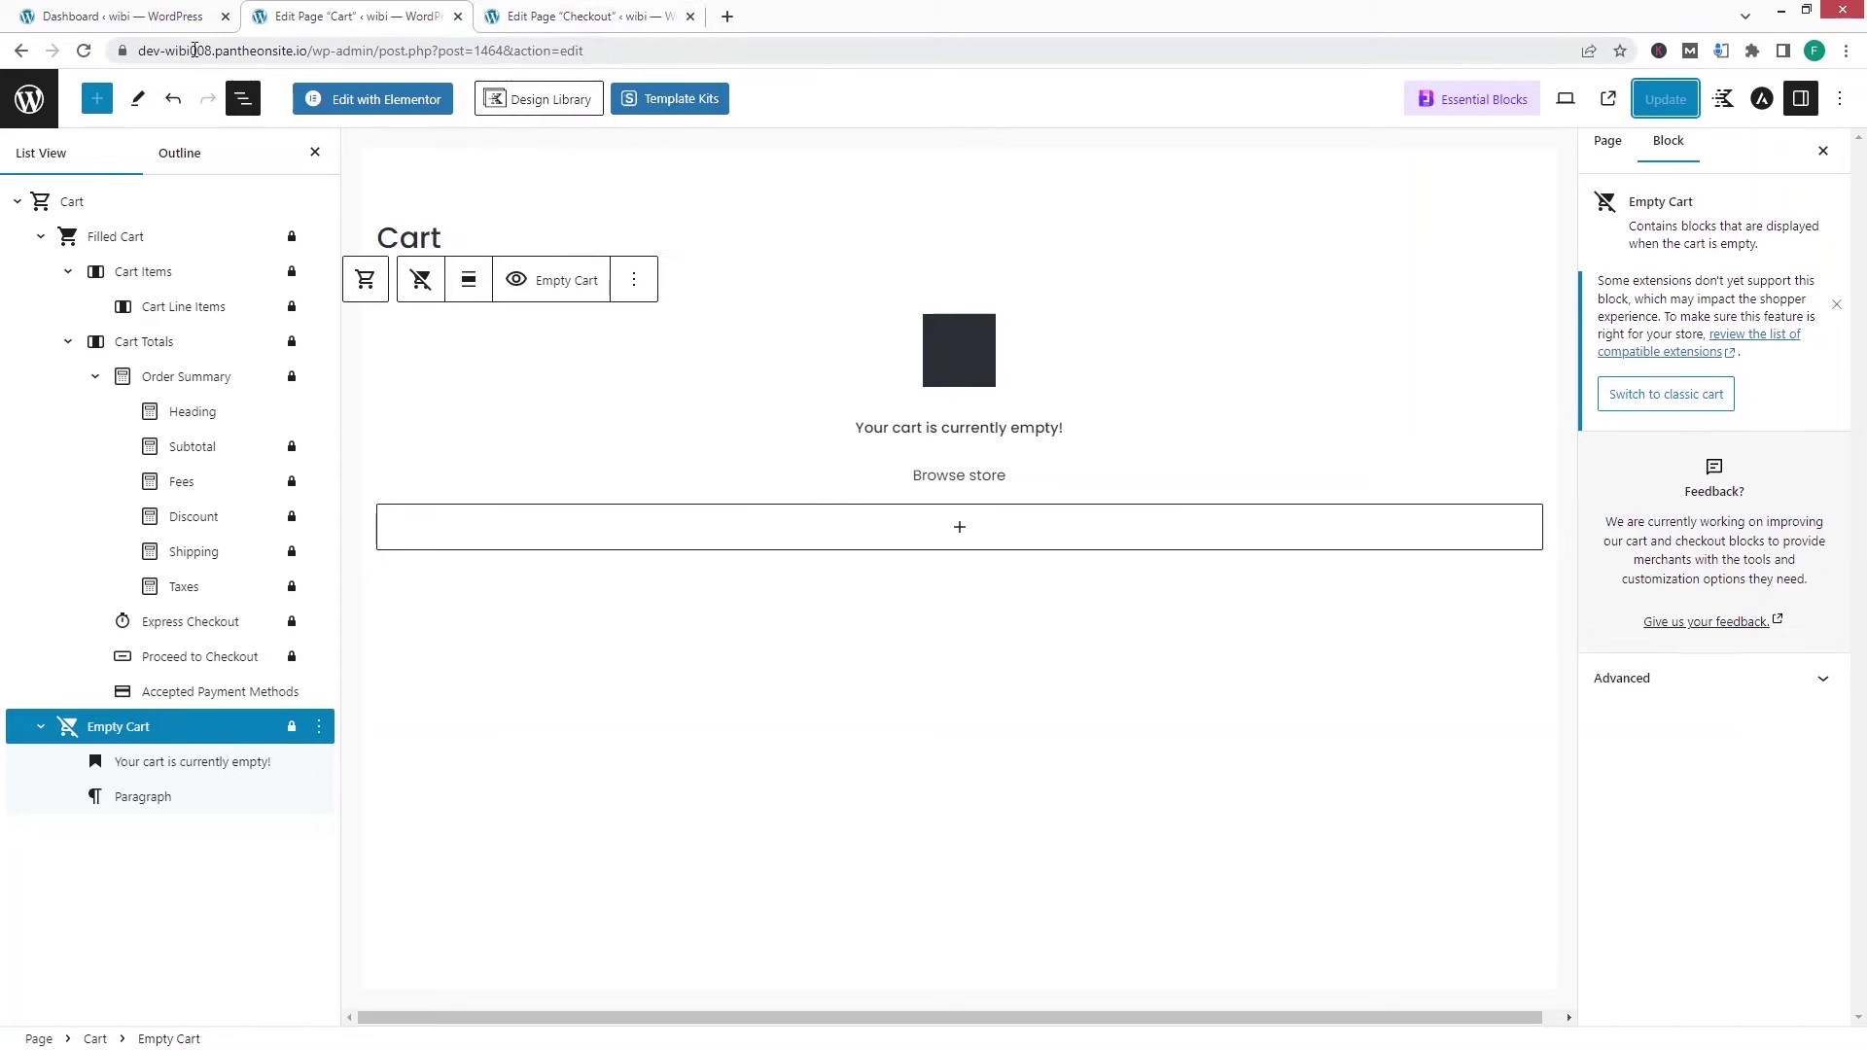
# - From the Dashboard, go to Appearance > Elementor Header & Footer Builder
pyautogui.click(126, 16)
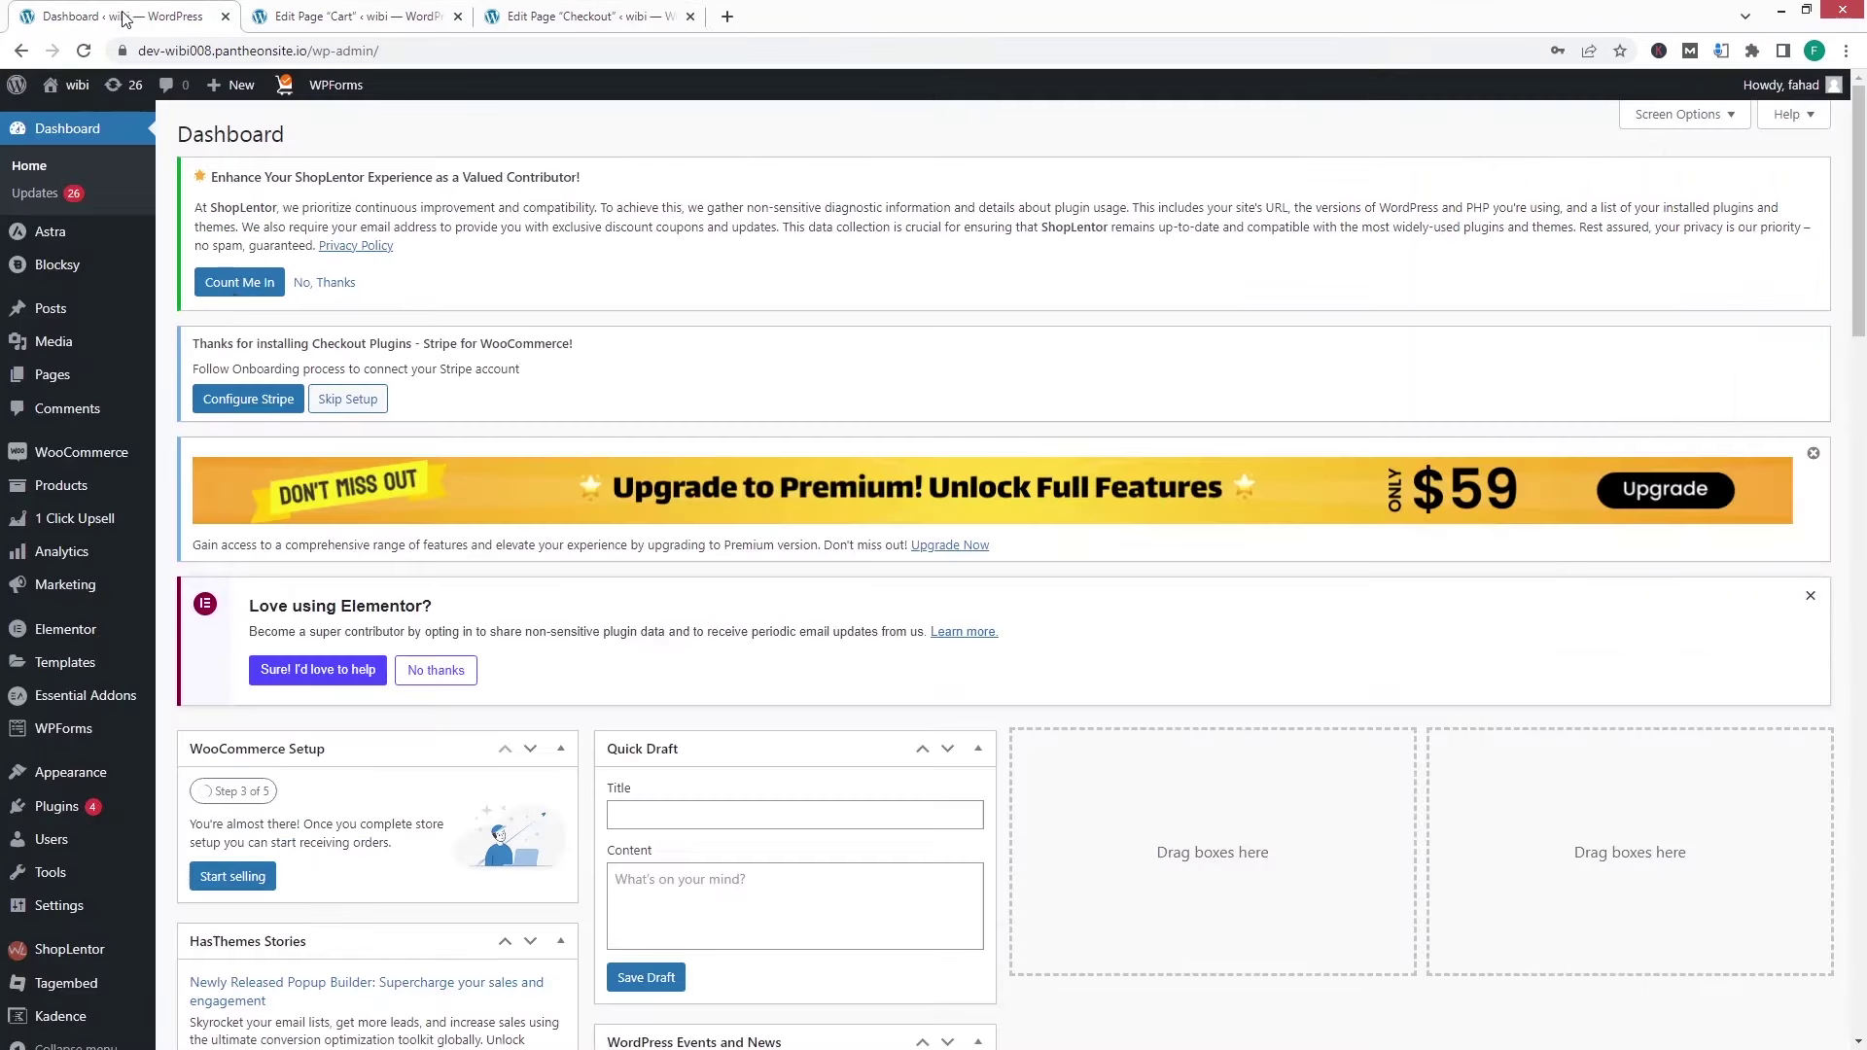
pyautogui.moveTo(74, 530)
pyautogui.scroll(-3, 73, 531)
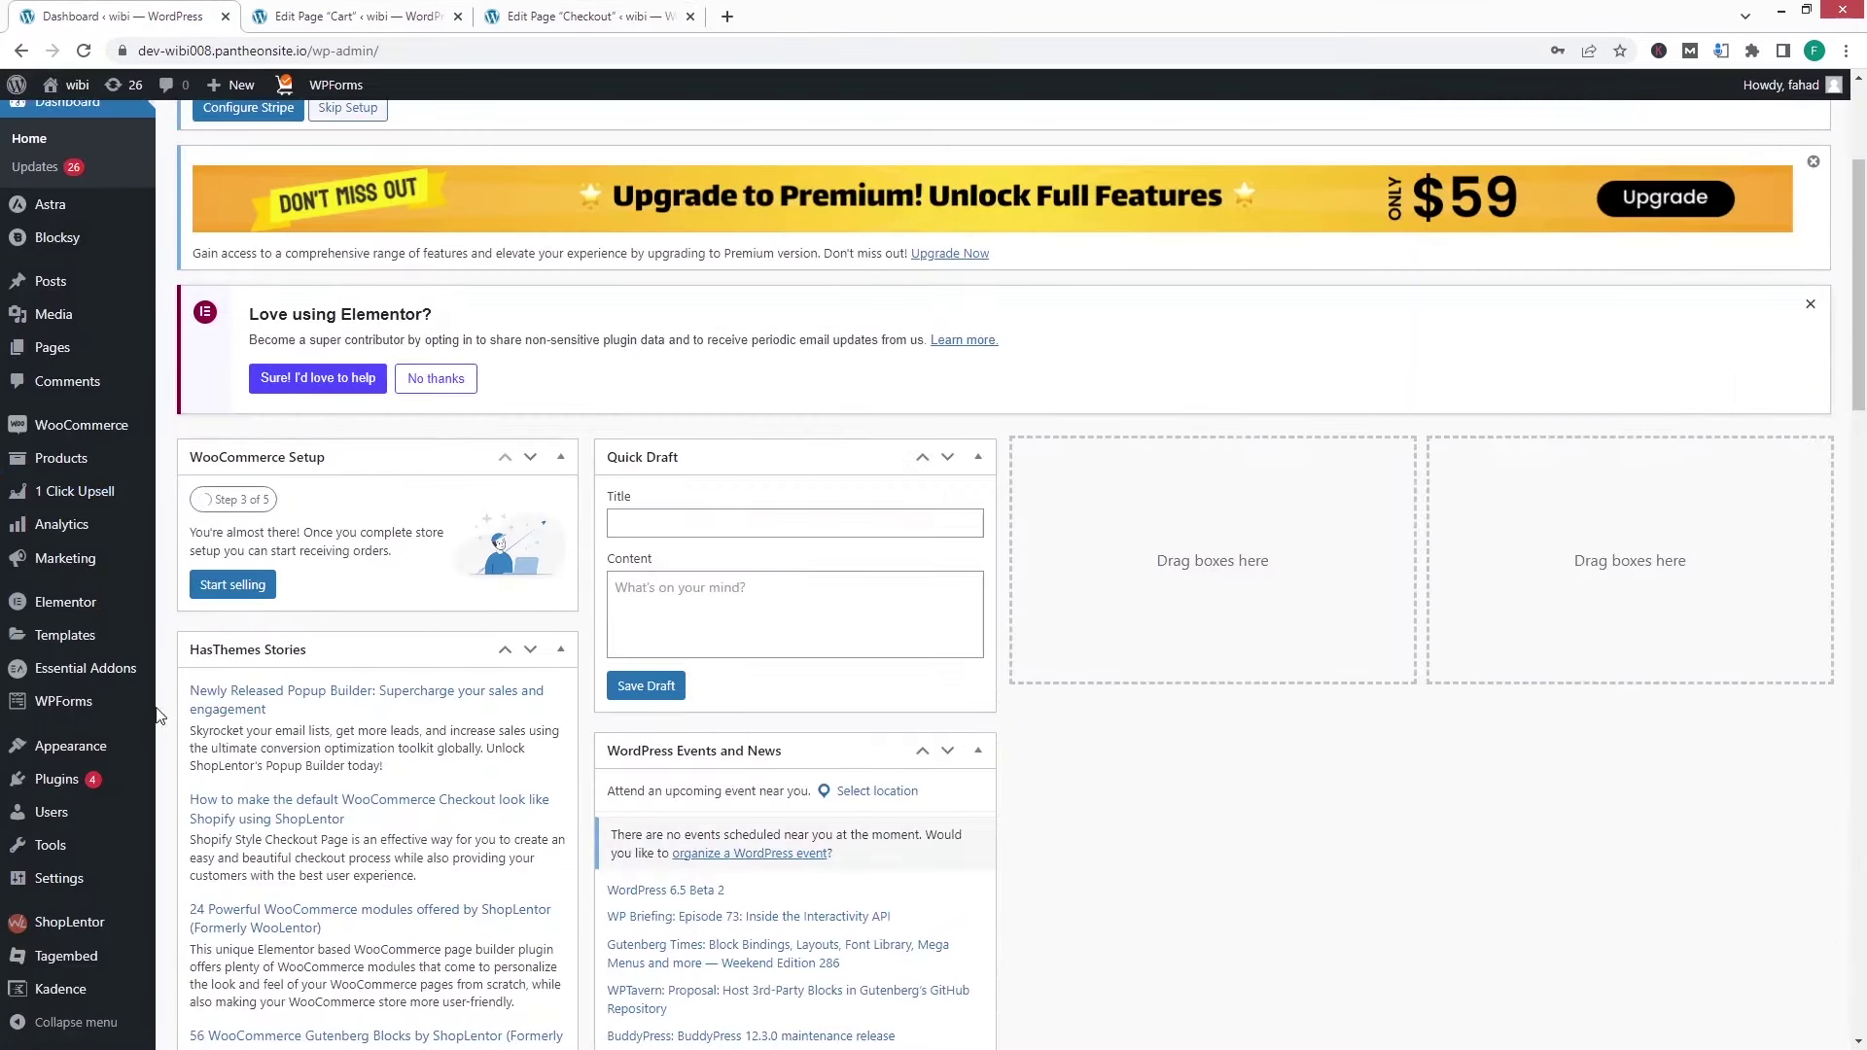
pyautogui.moveTo(120, 759)
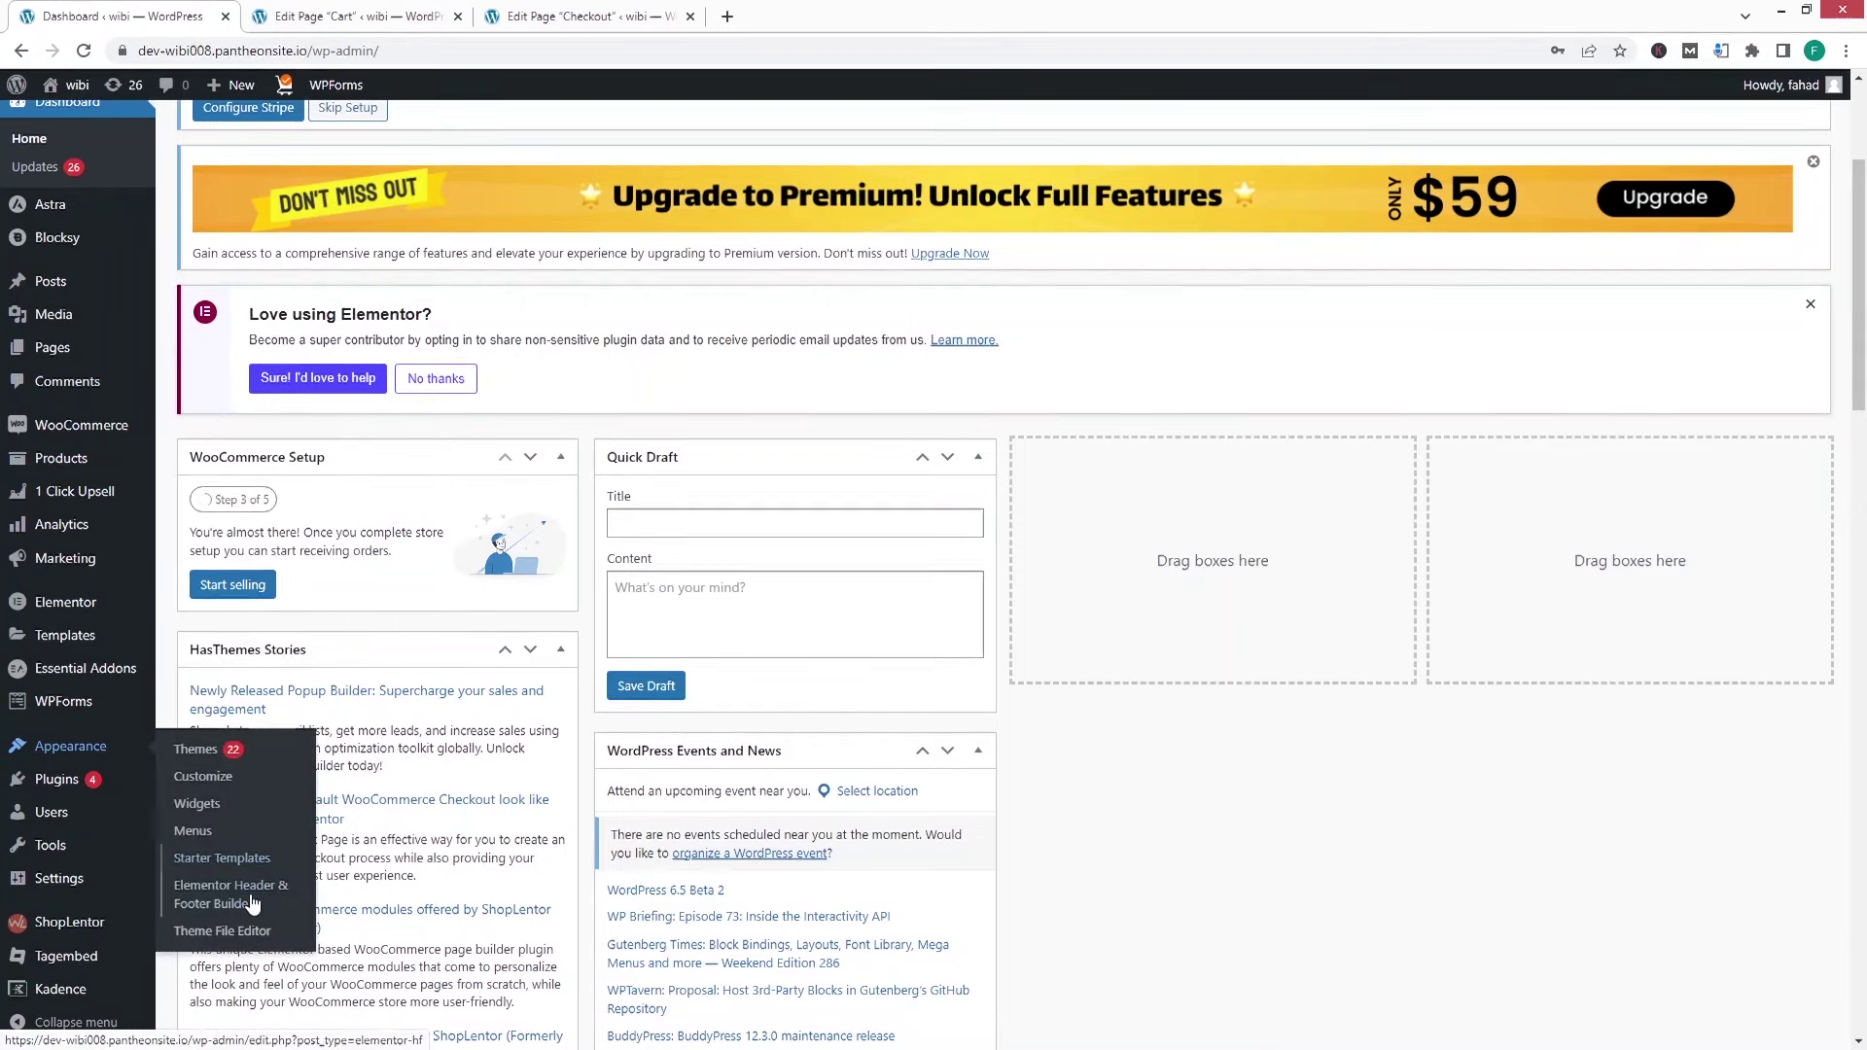
pyautogui.click(281, 906)
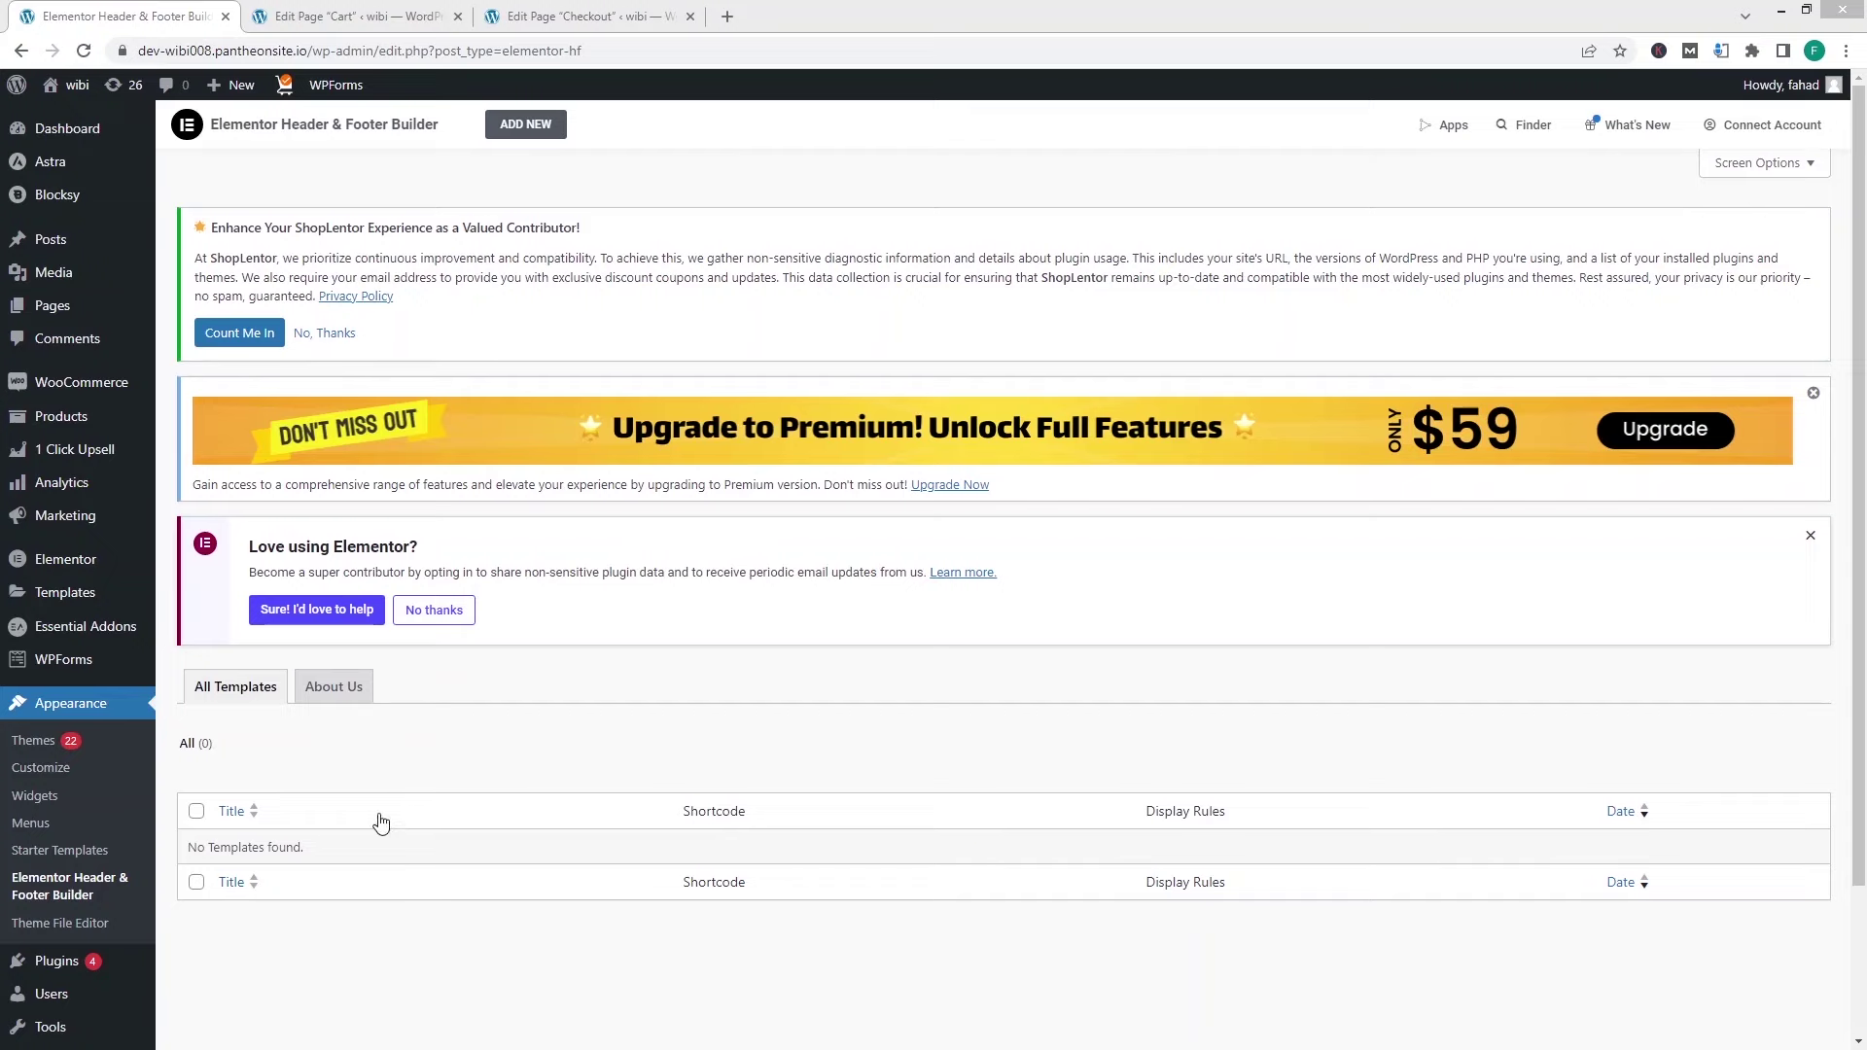
# - Create a new template titled 'Cart Header' with type Header
pyautogui.click(526, 125)
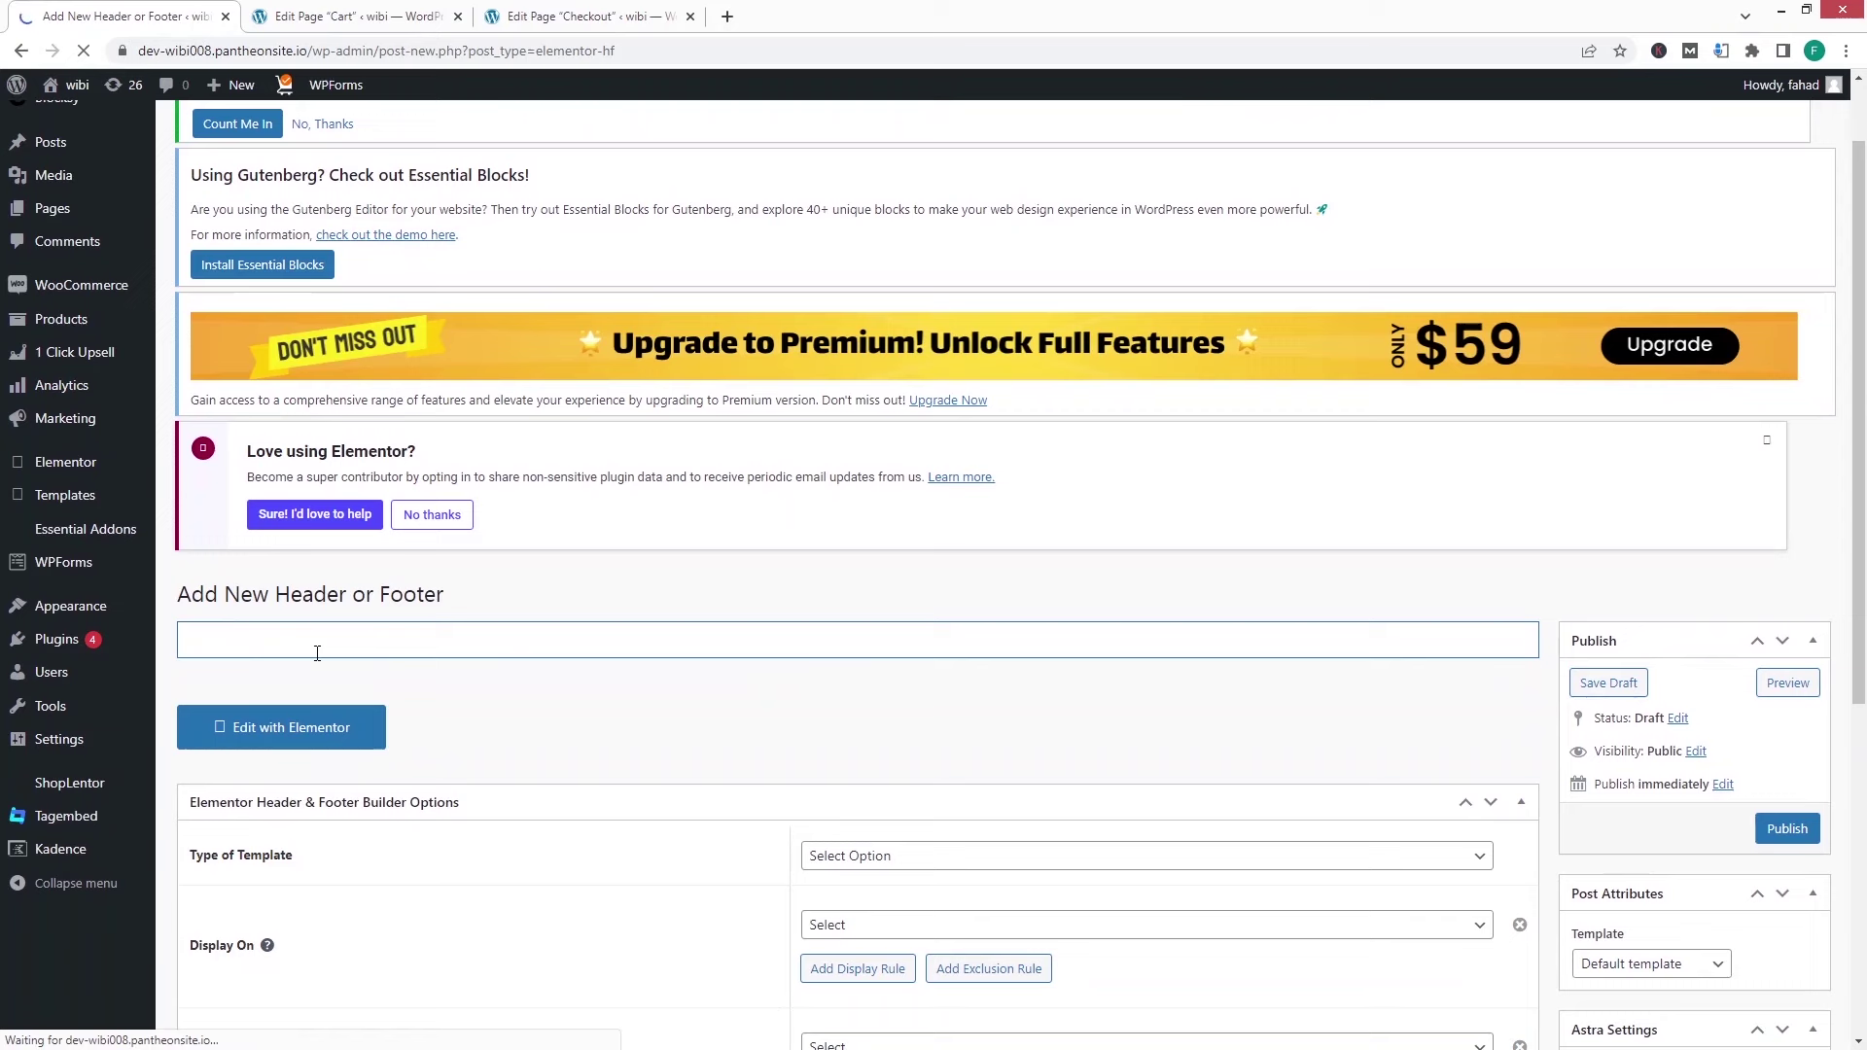
pyautogui.click(317, 652)
pyautogui.write('Cart Header')
pyautogui.scroll(-5, 317, 661)
pyautogui.click(892, 476)
pyautogui.click(875, 517)
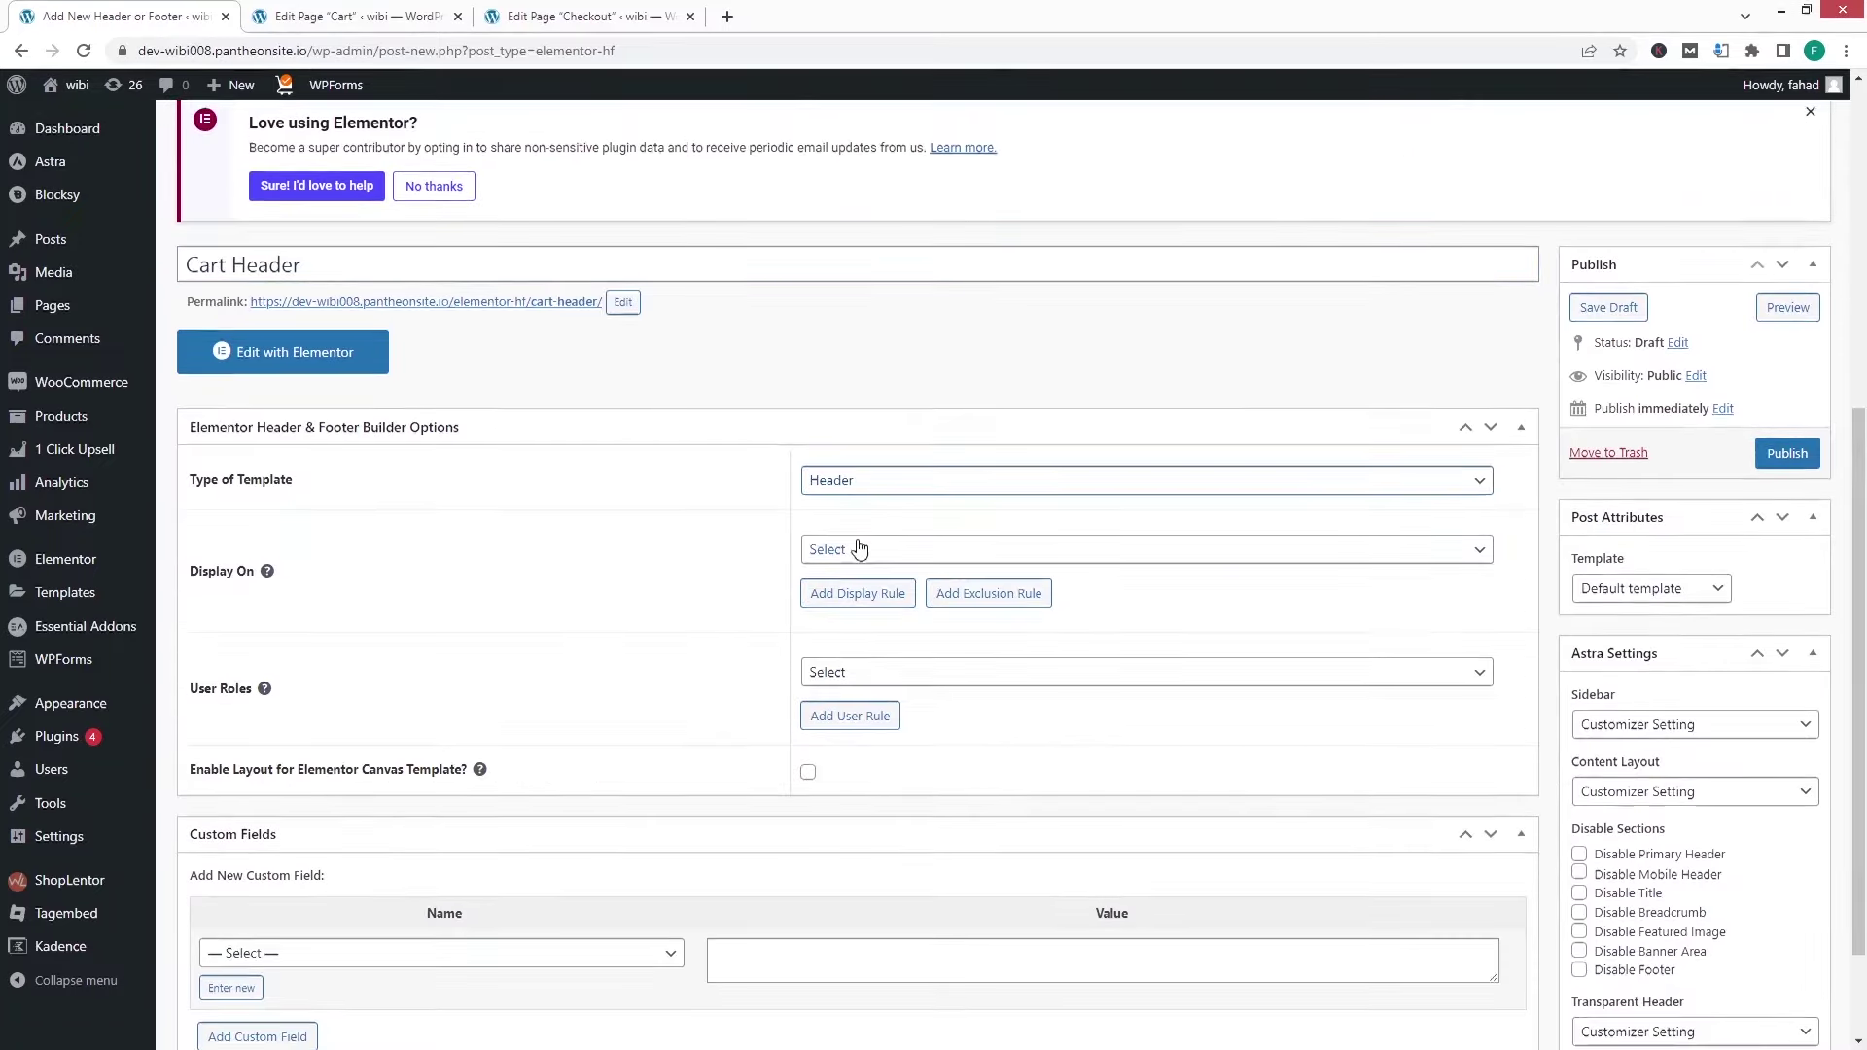
# - Set Display On to Specific Pages / Posts / Taxonomies with the Cart page, then publish
pyautogui.scroll(-2, 725, 551)
pyautogui.click(907, 409)
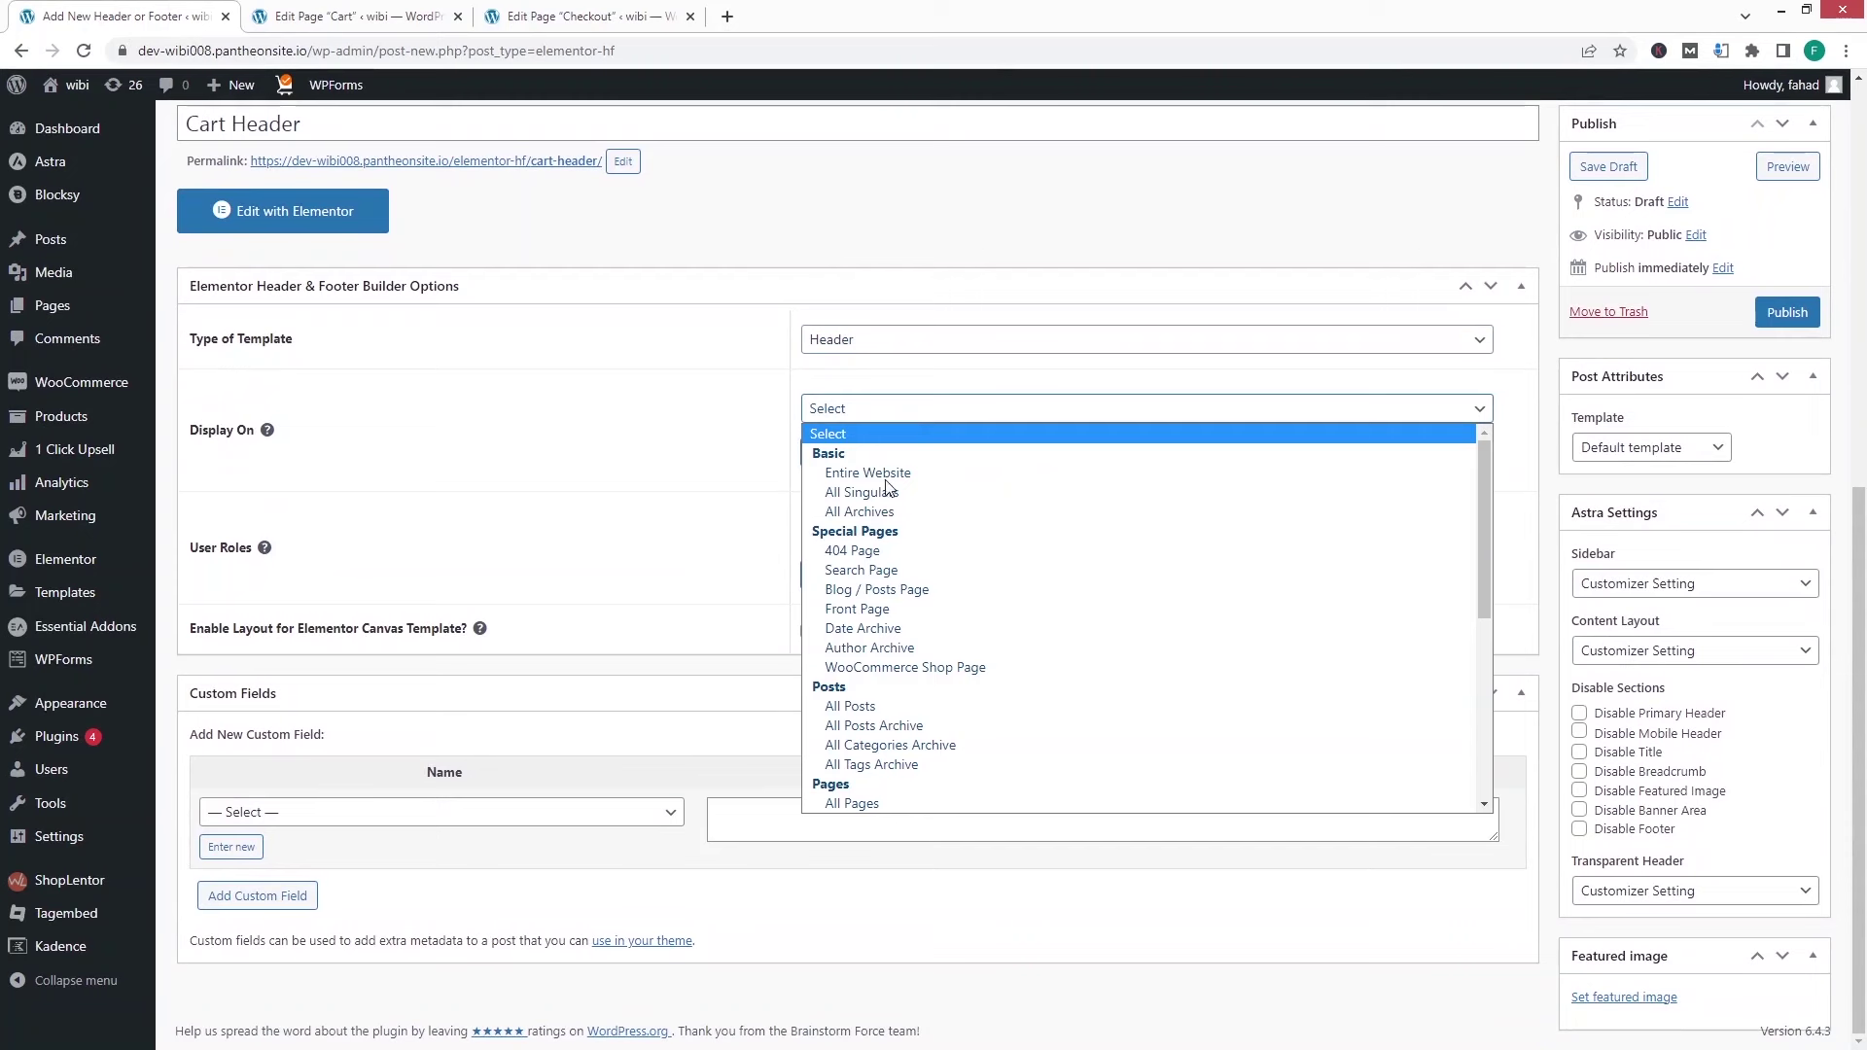
pyautogui.scroll(-5, 888, 486)
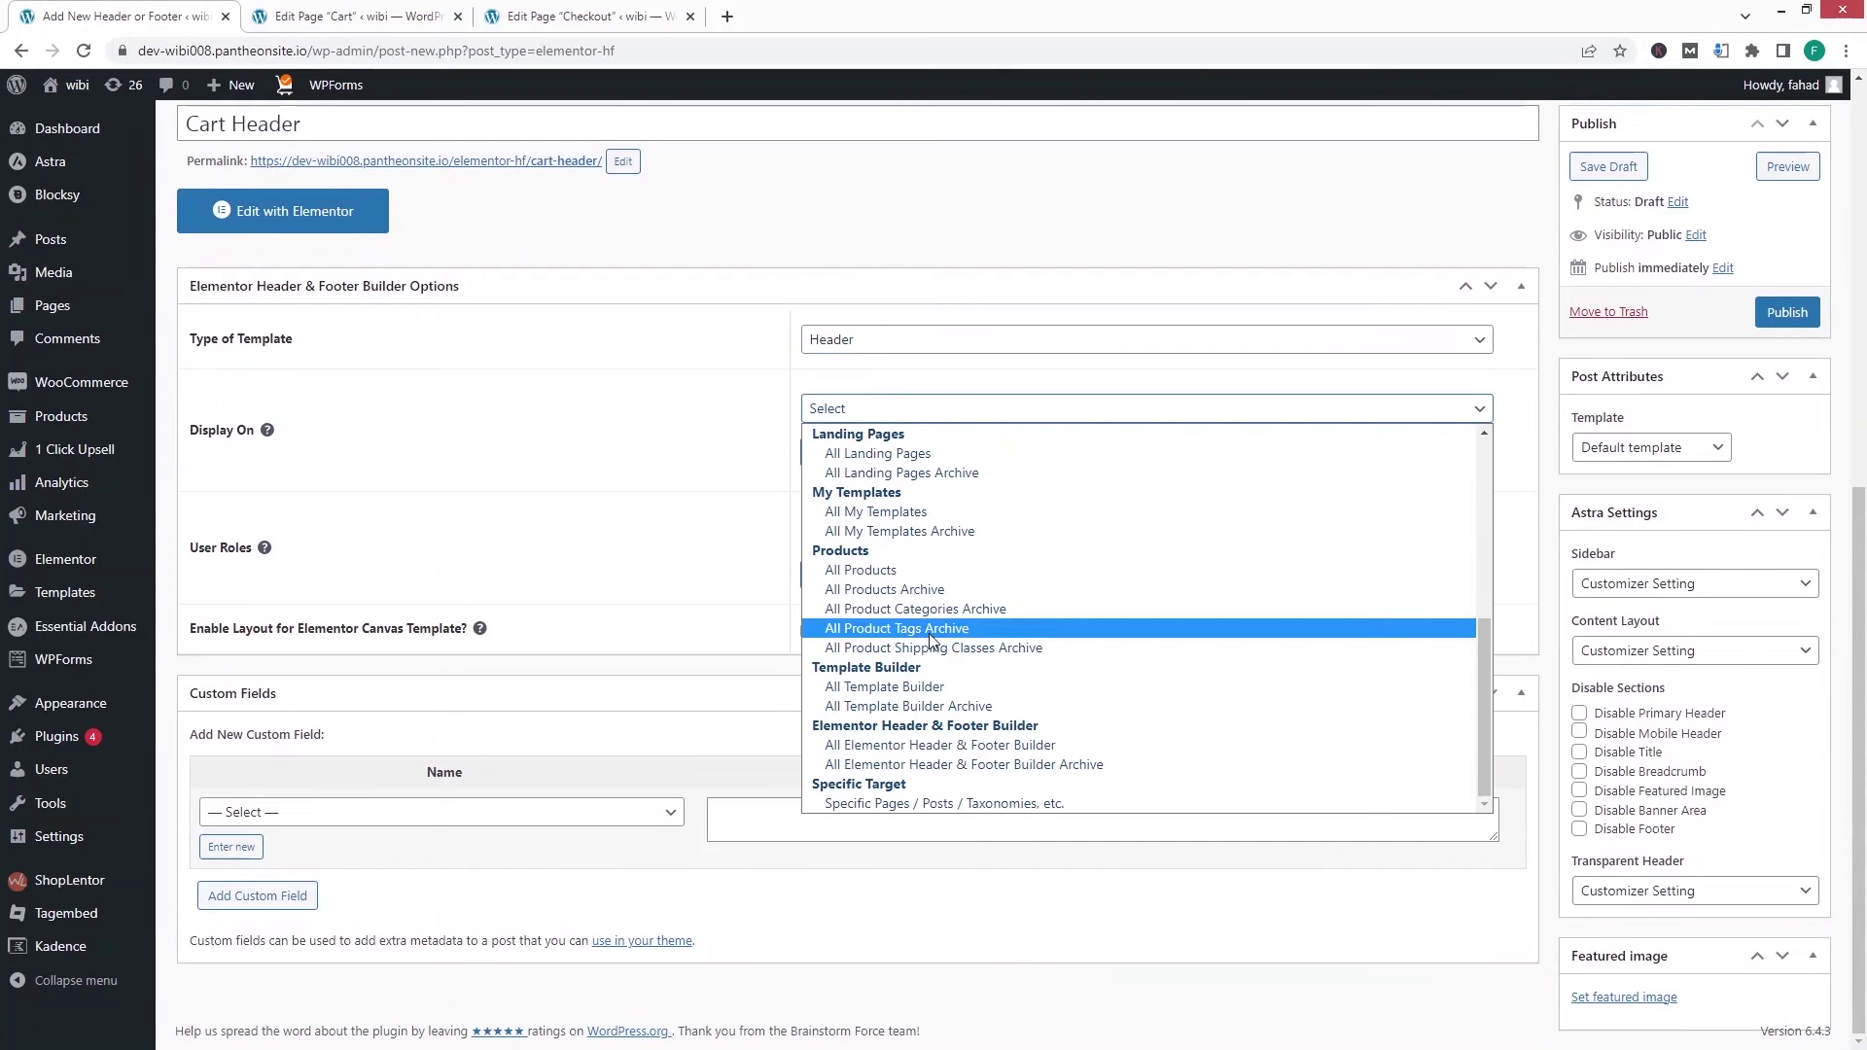
pyautogui.click(866, 804)
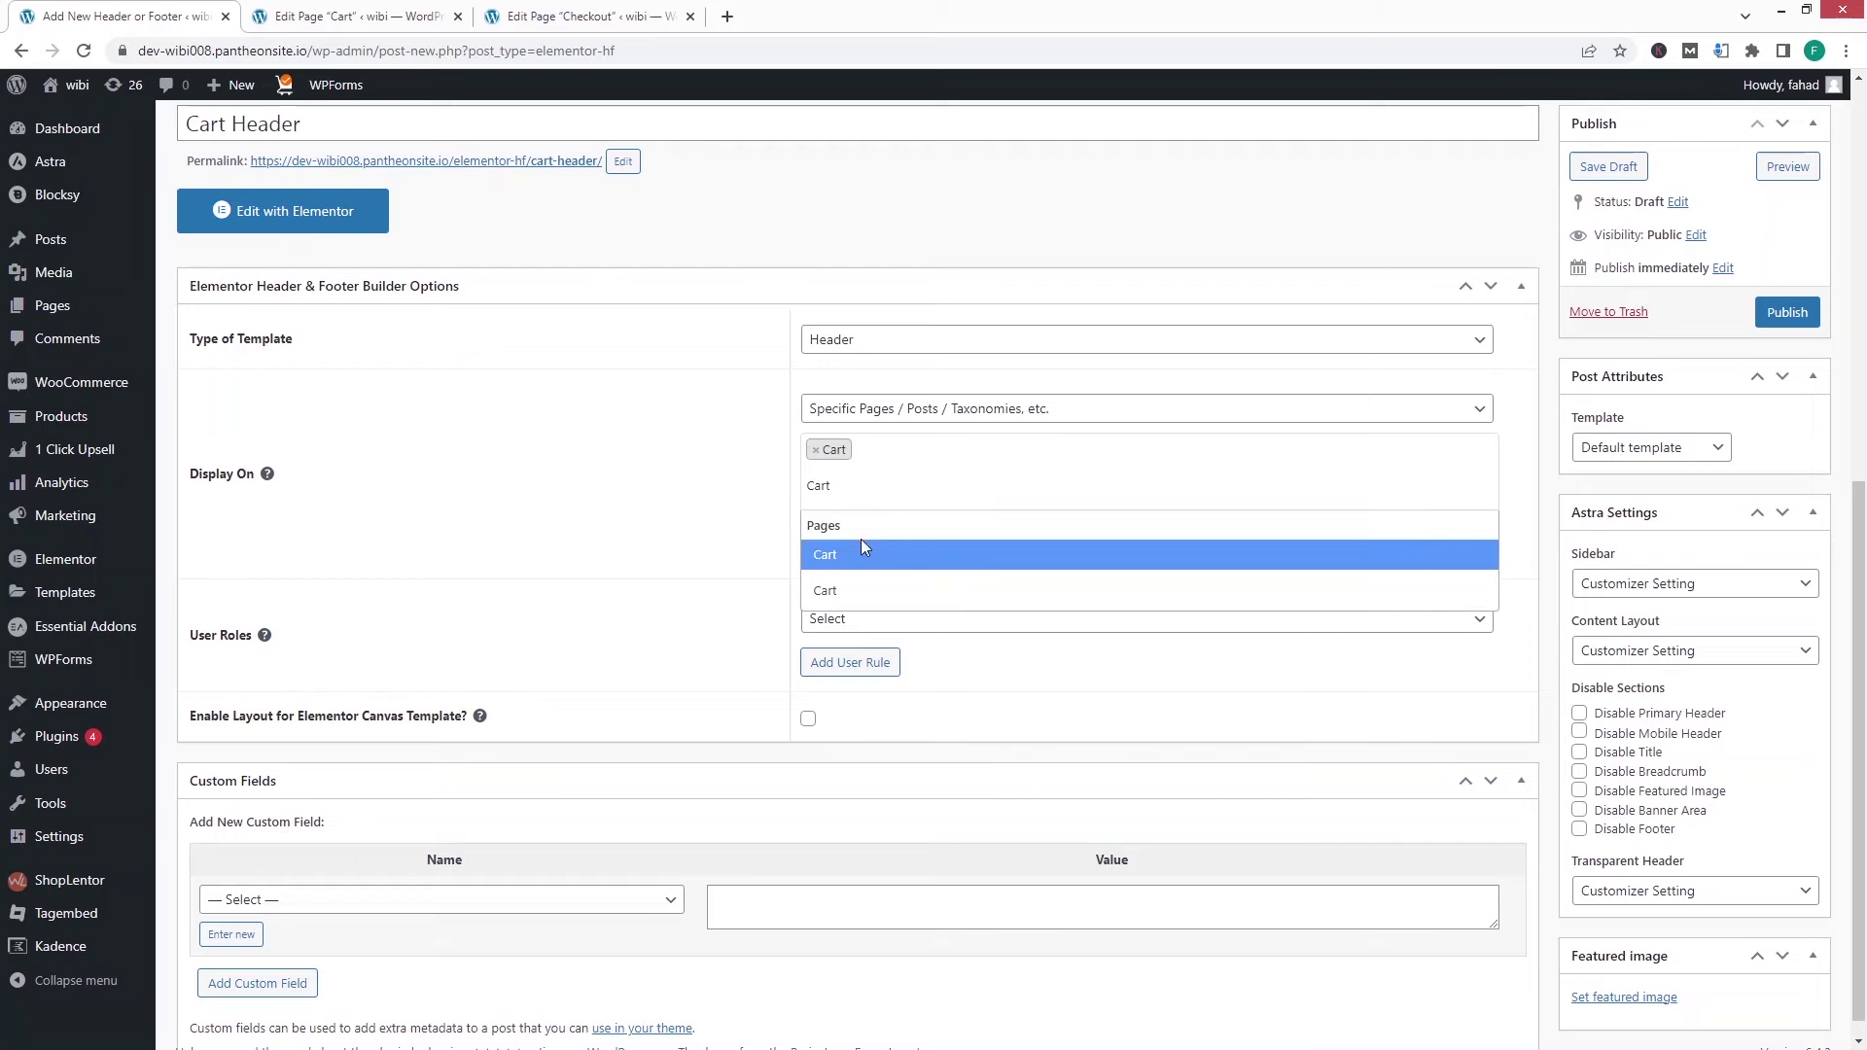
pyautogui.click(842, 593)
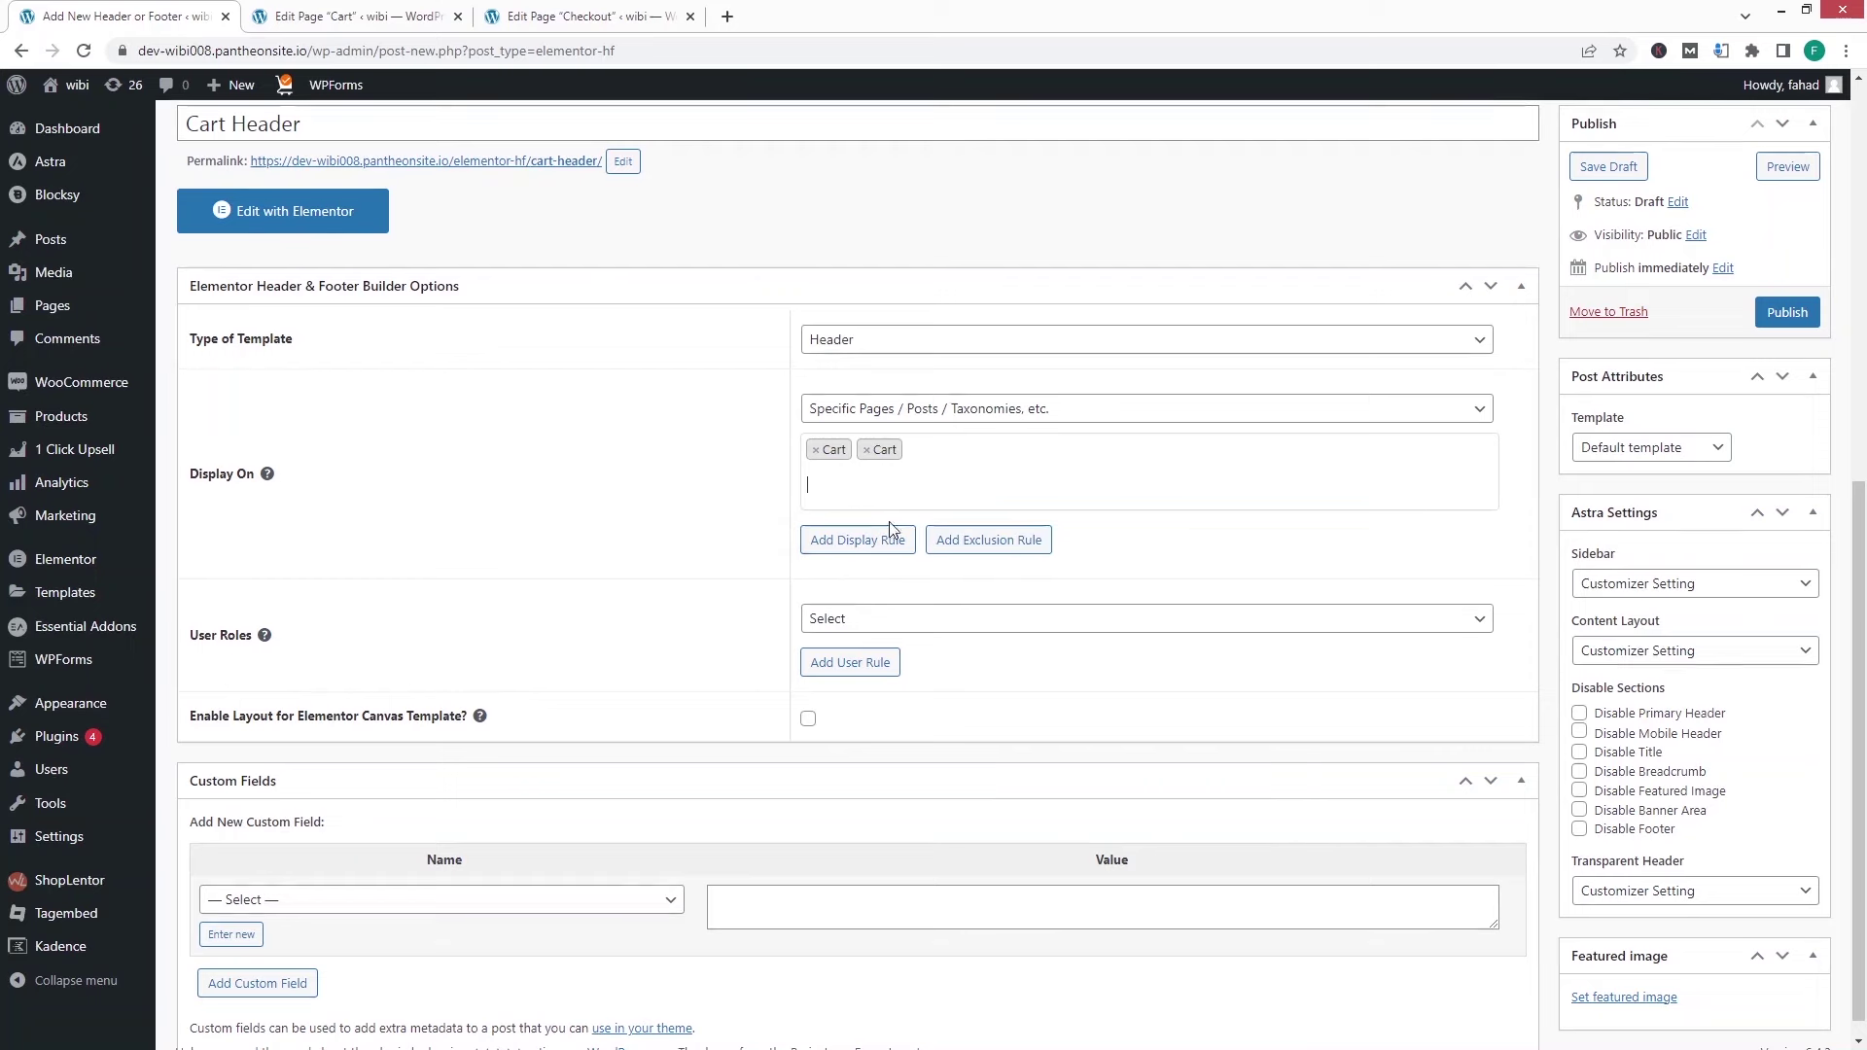
pyautogui.scroll(-1, 581, 431)
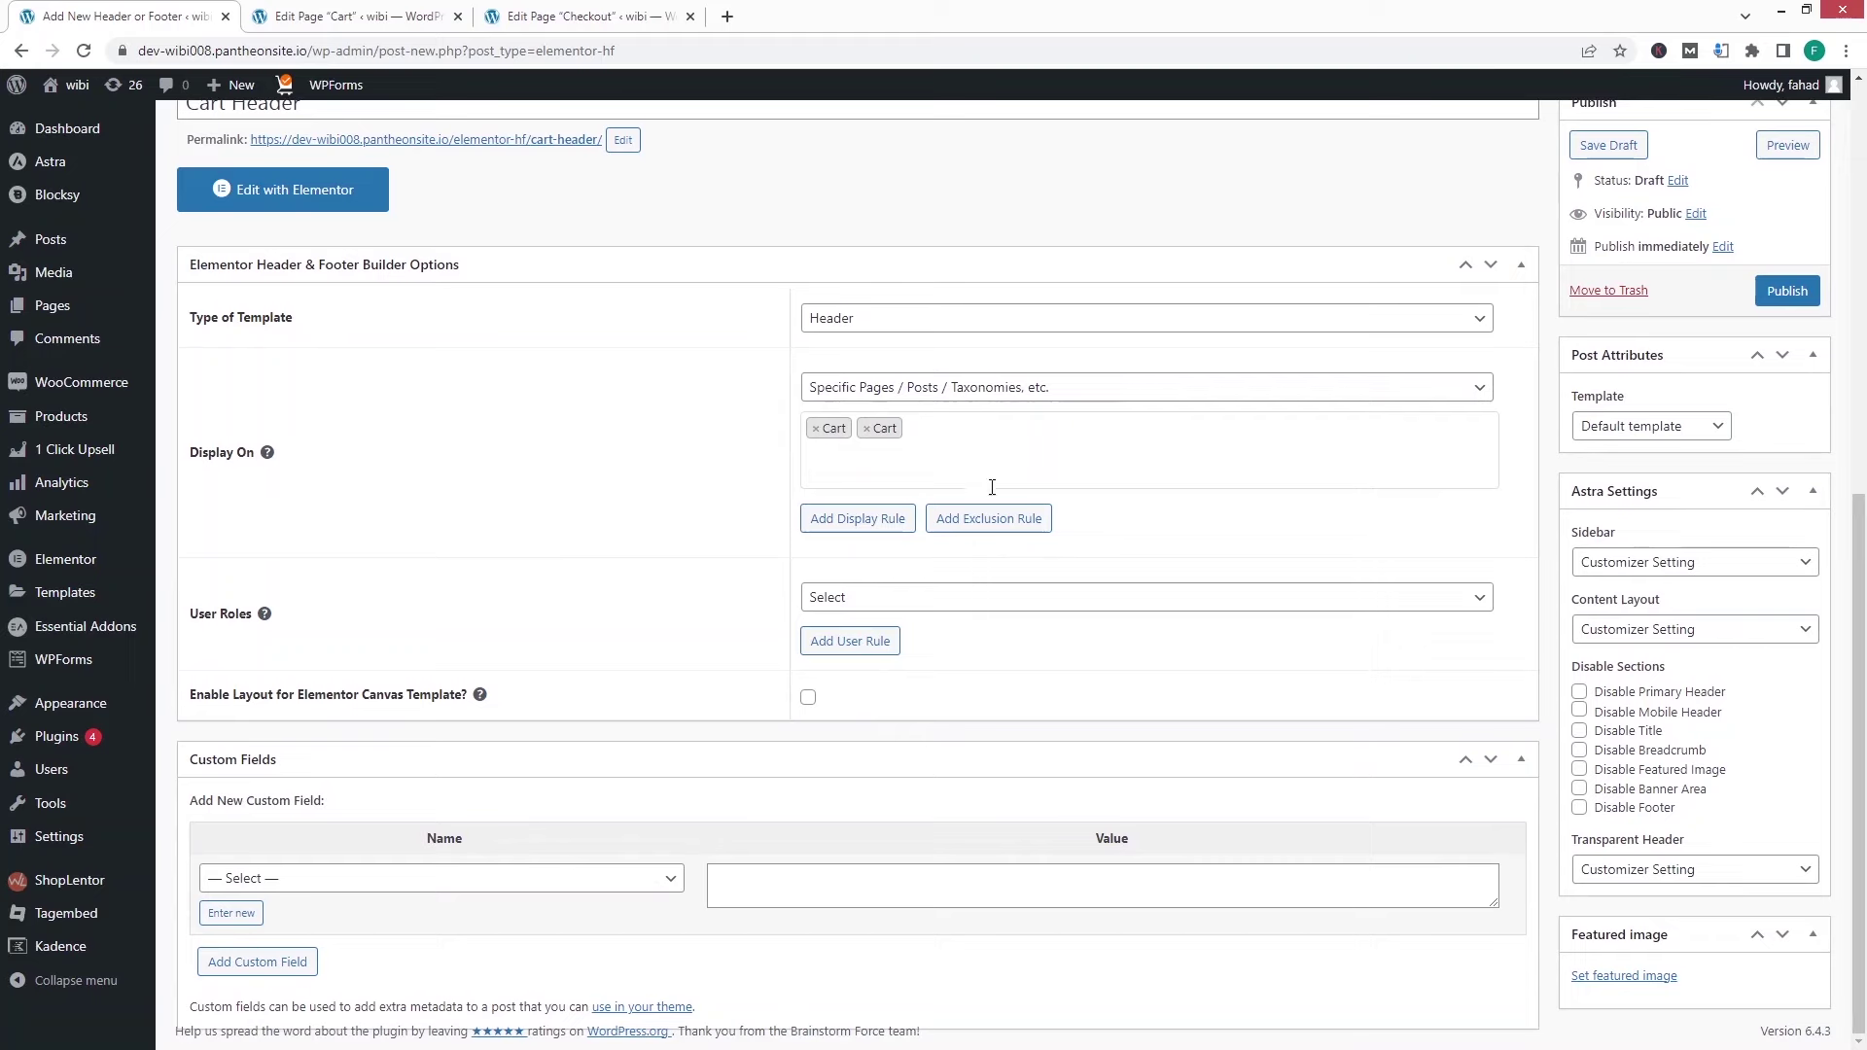
pyautogui.click(1787, 291)
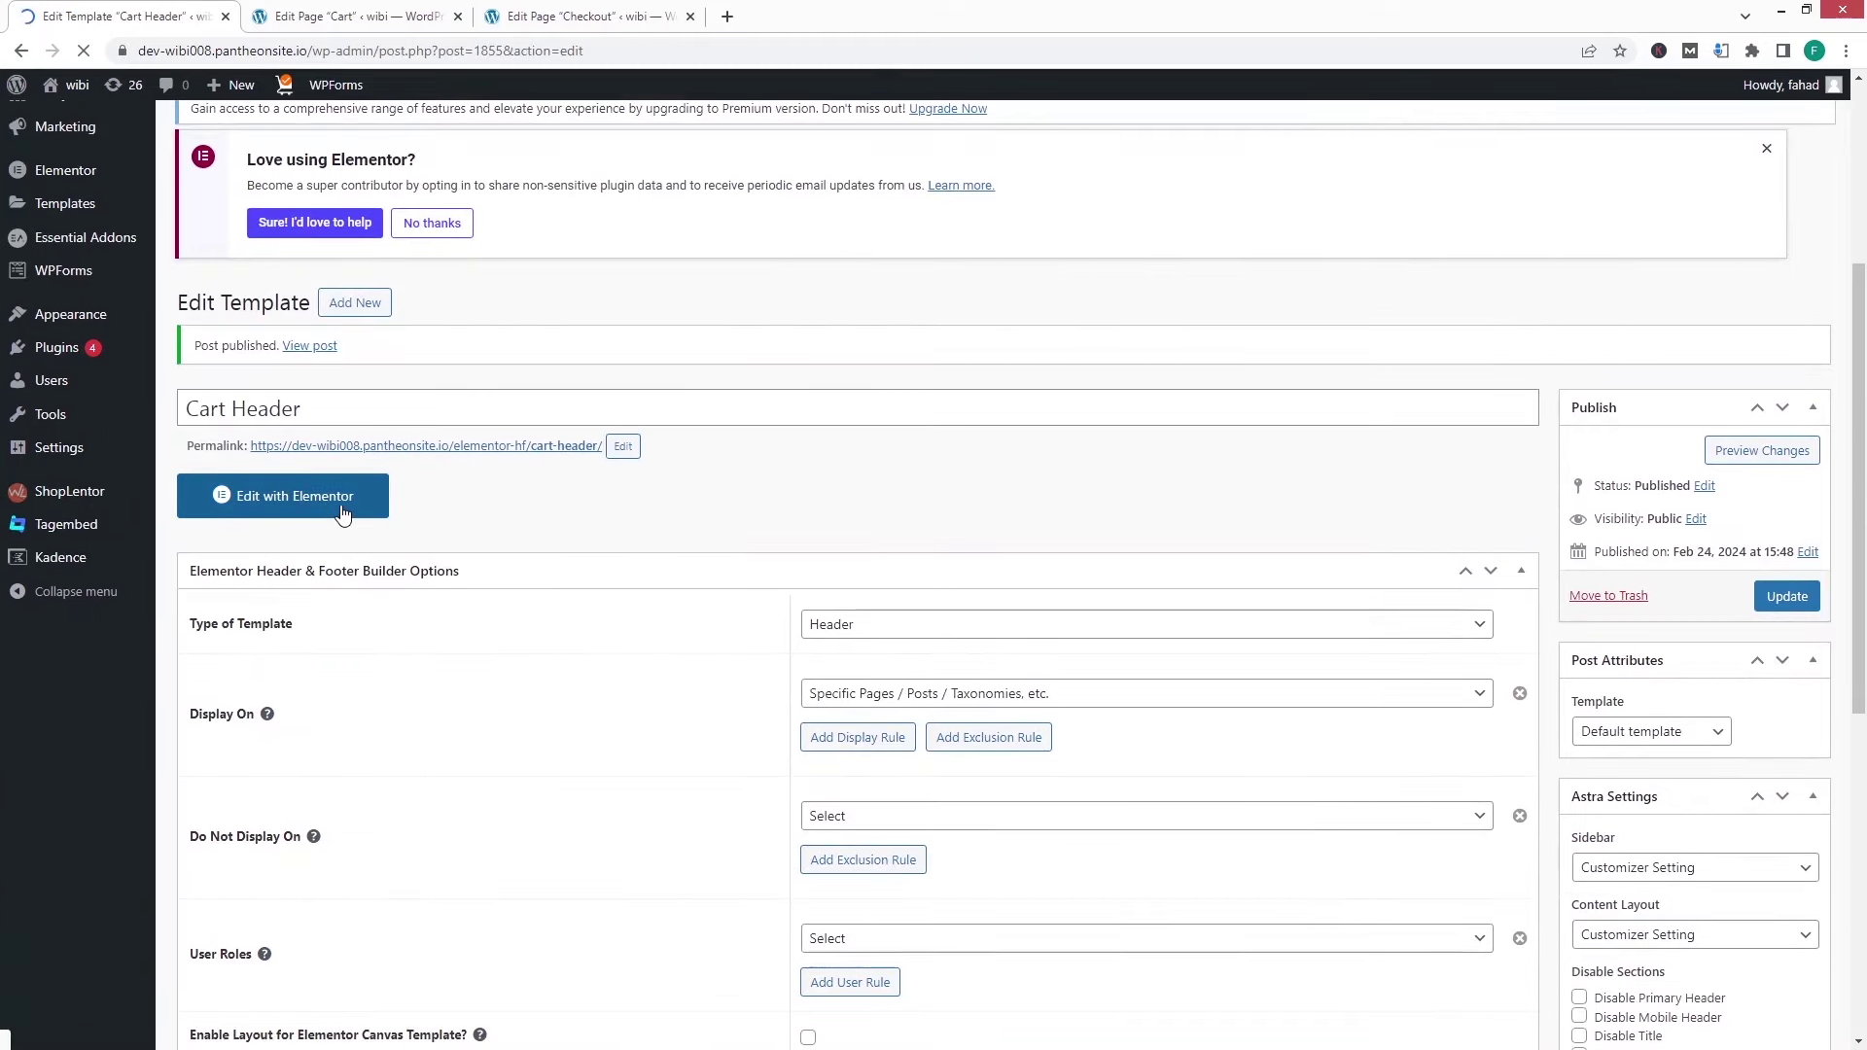
# - Open the template in Elementor and add a 33/66 two-column container
pyautogui.click(344, 513)
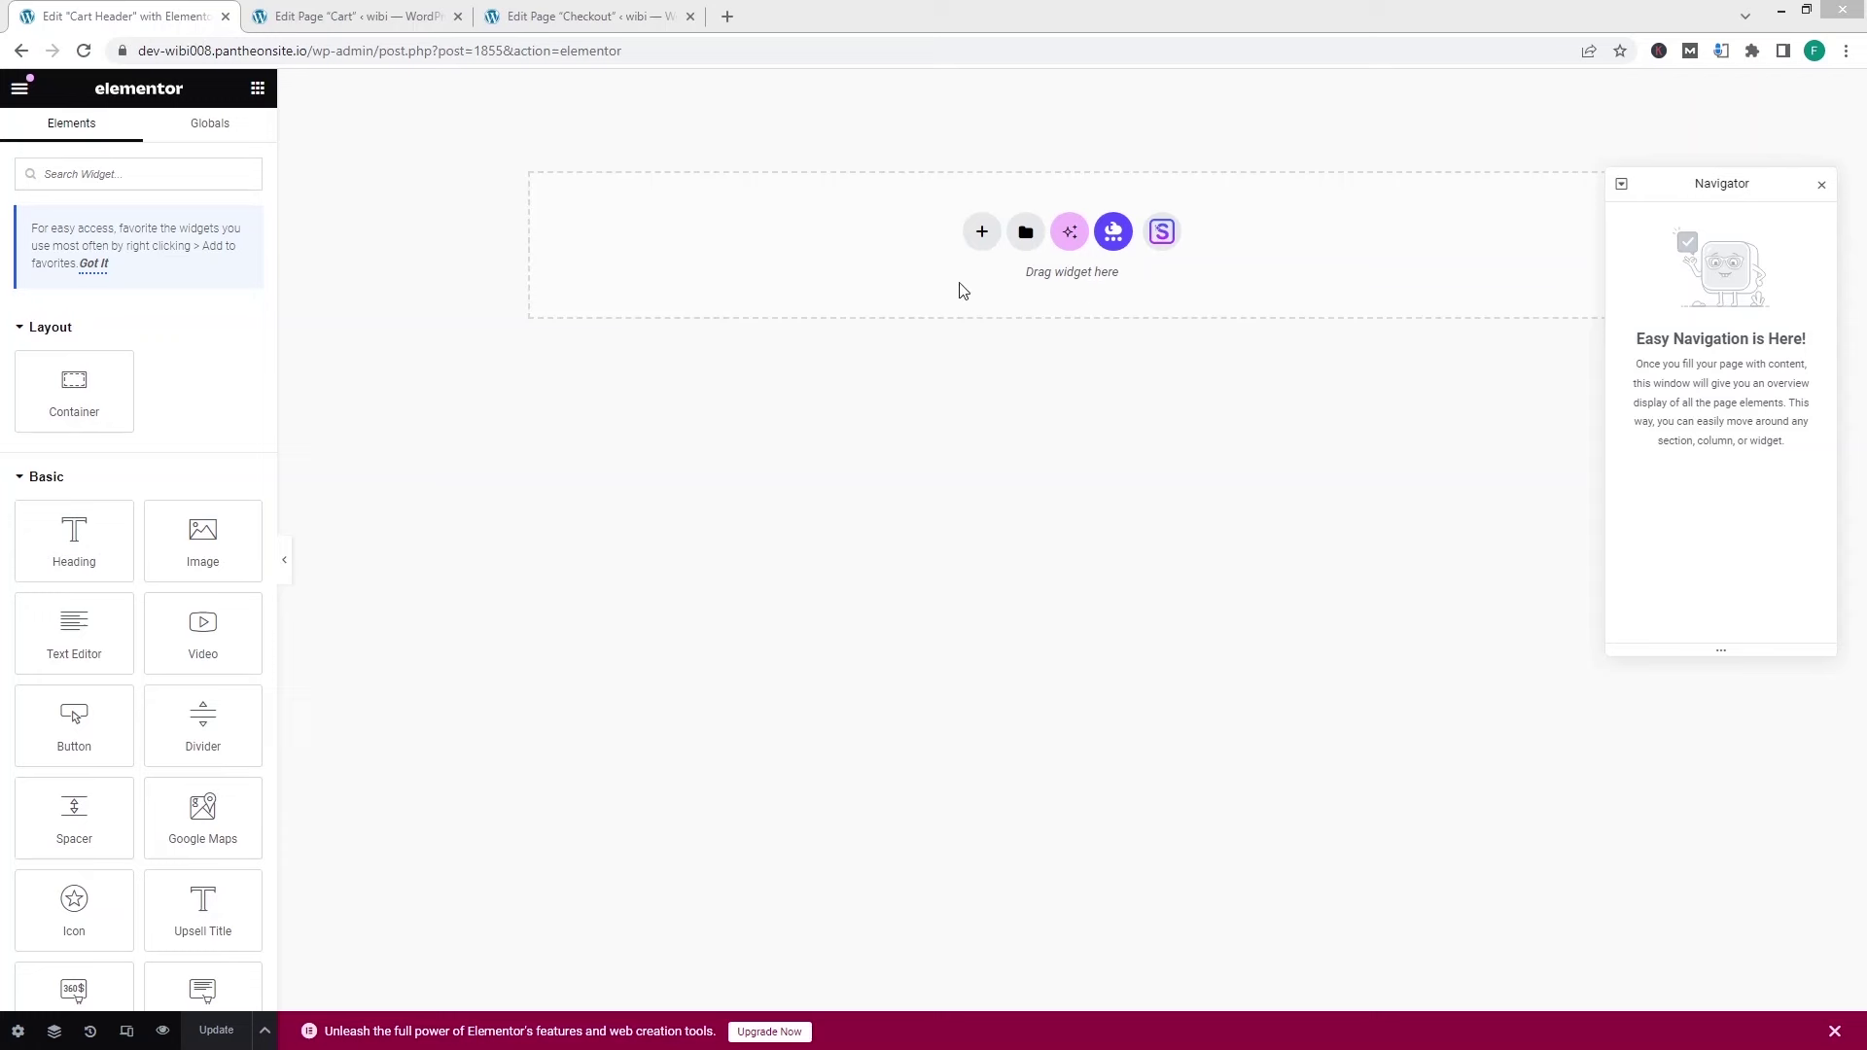
pyautogui.click(982, 231)
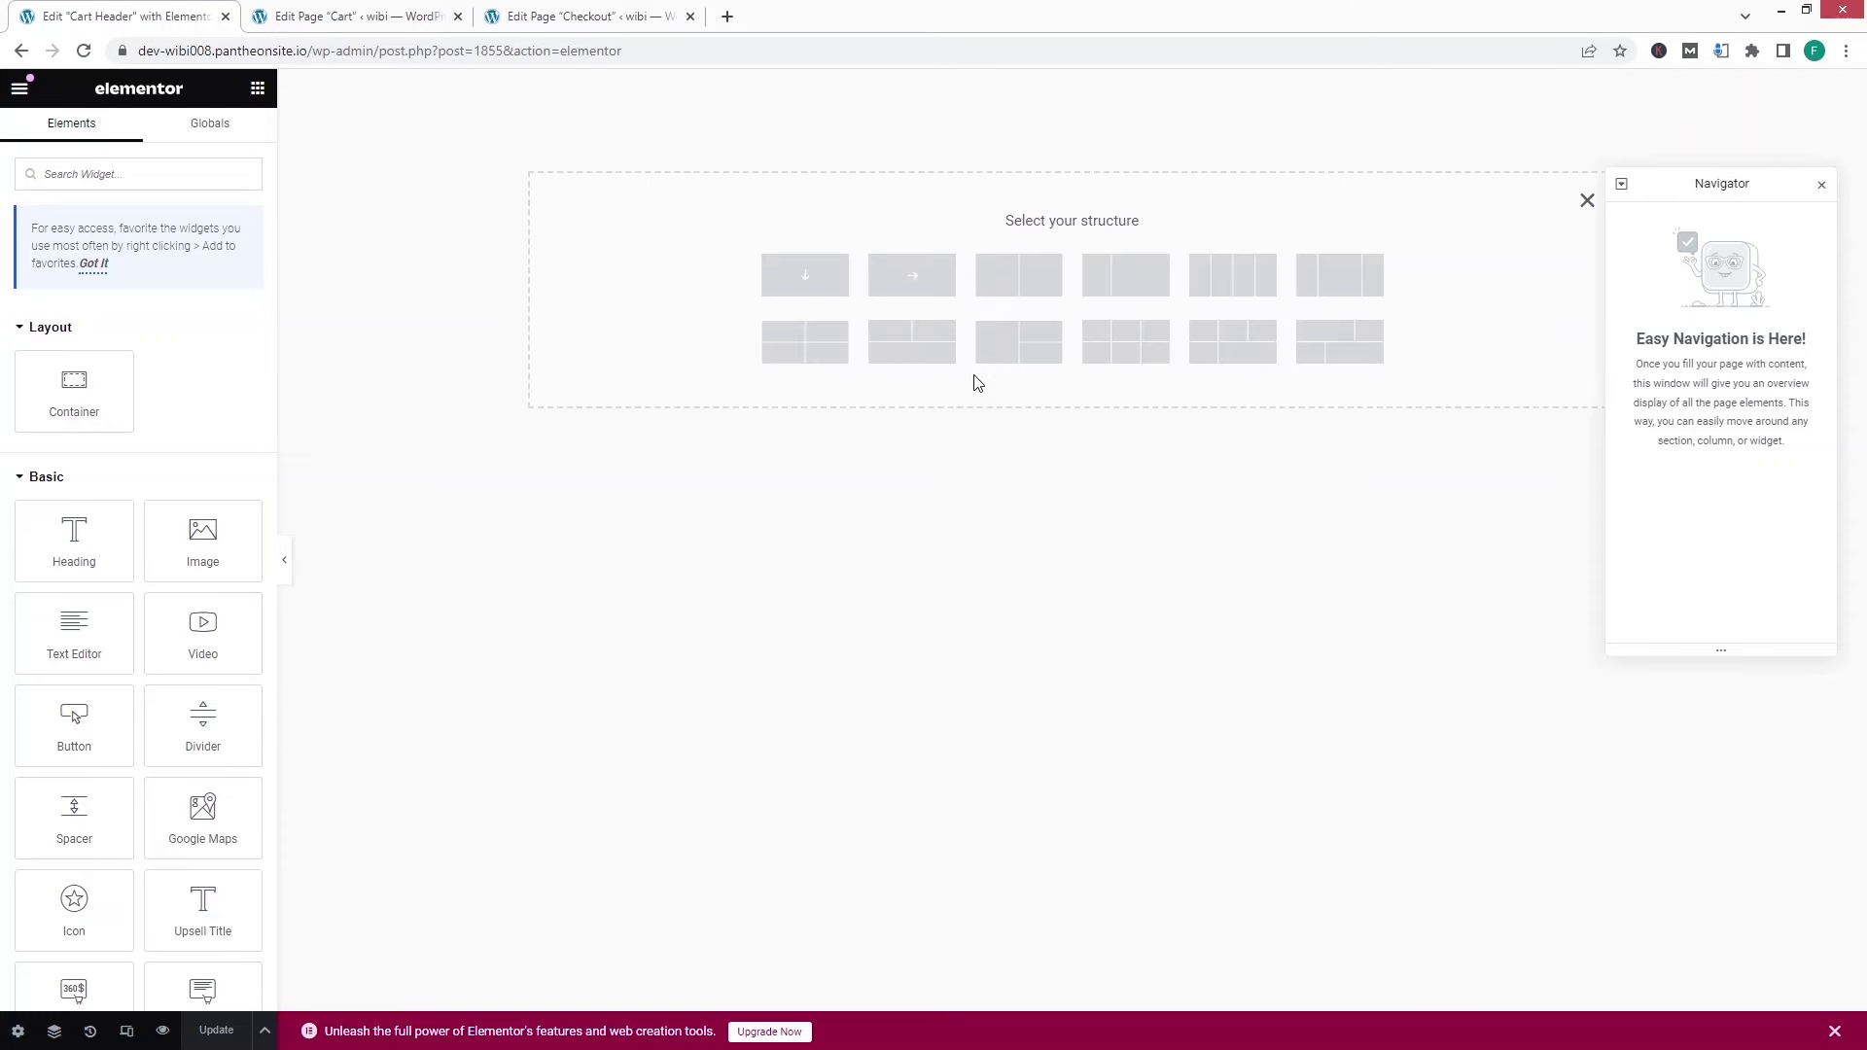
pyautogui.click(1128, 289)
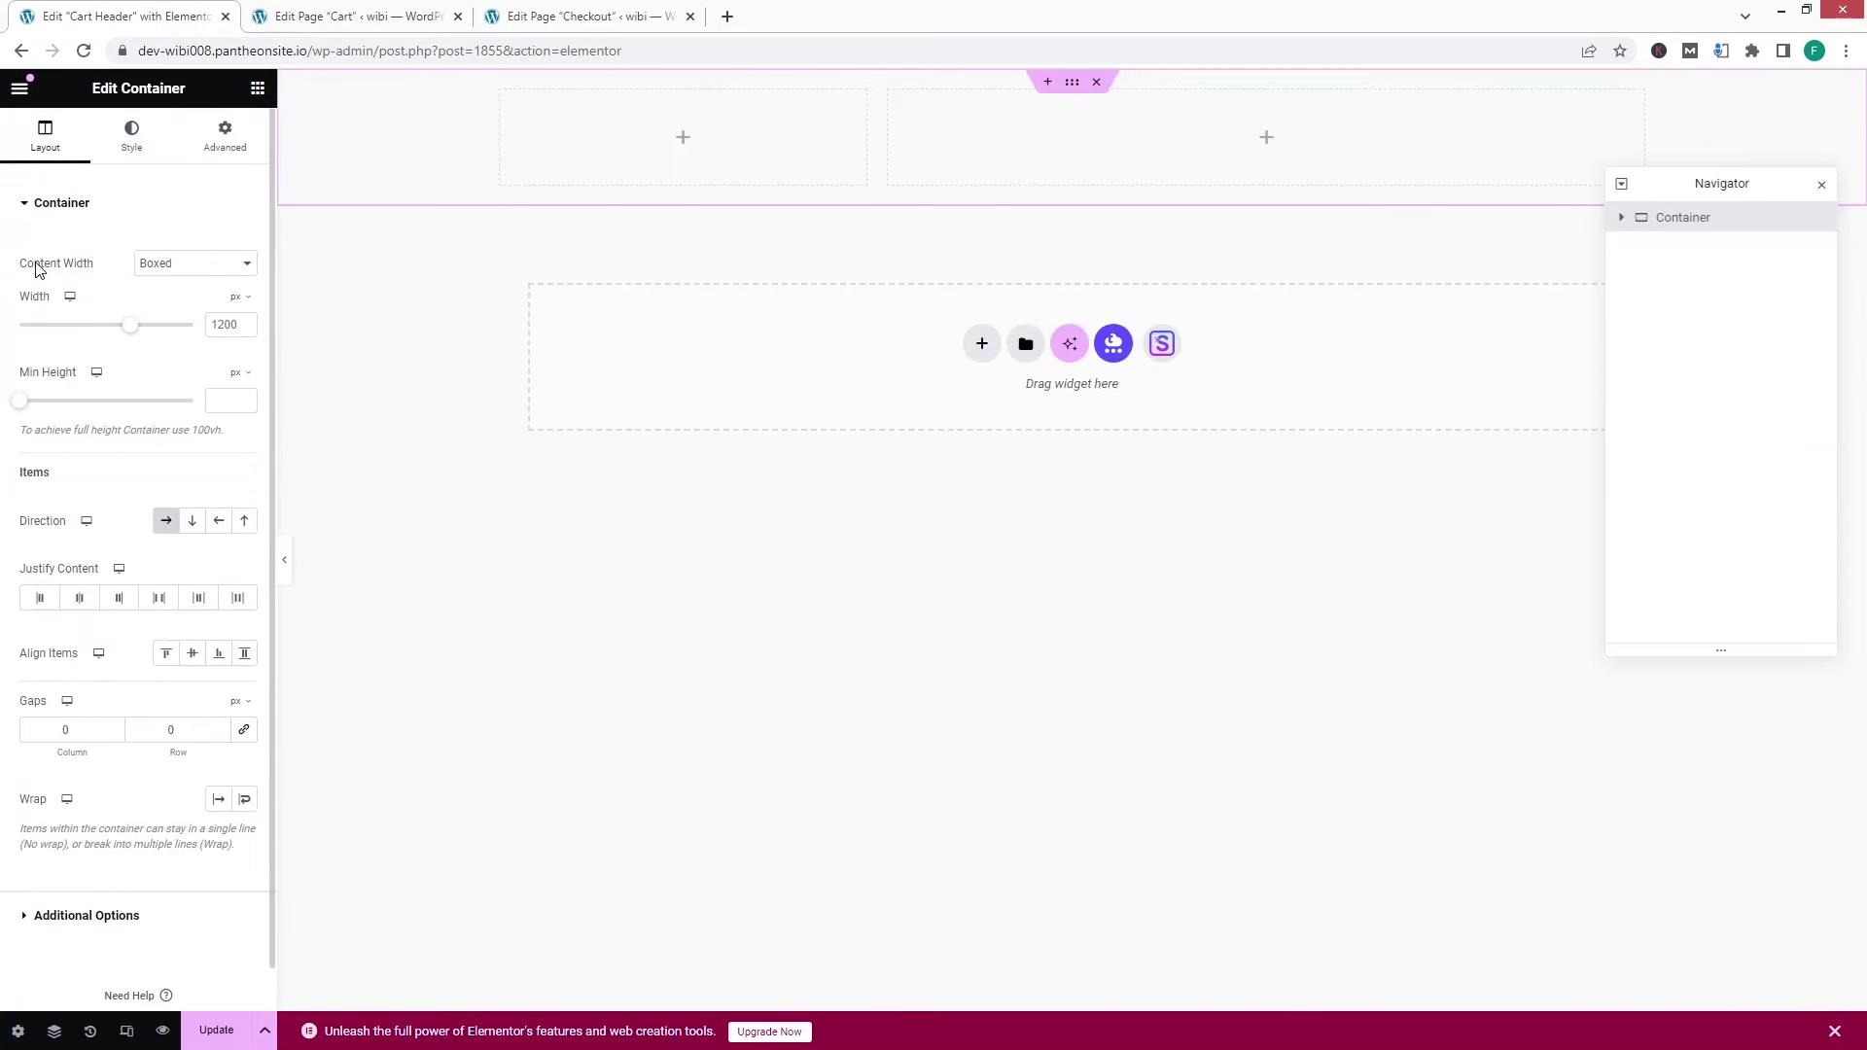
# - Make the container Full Width, narrow the left column, and drop an Image widget into it
pyautogui.click(185, 263)
pyautogui.click(176, 300)
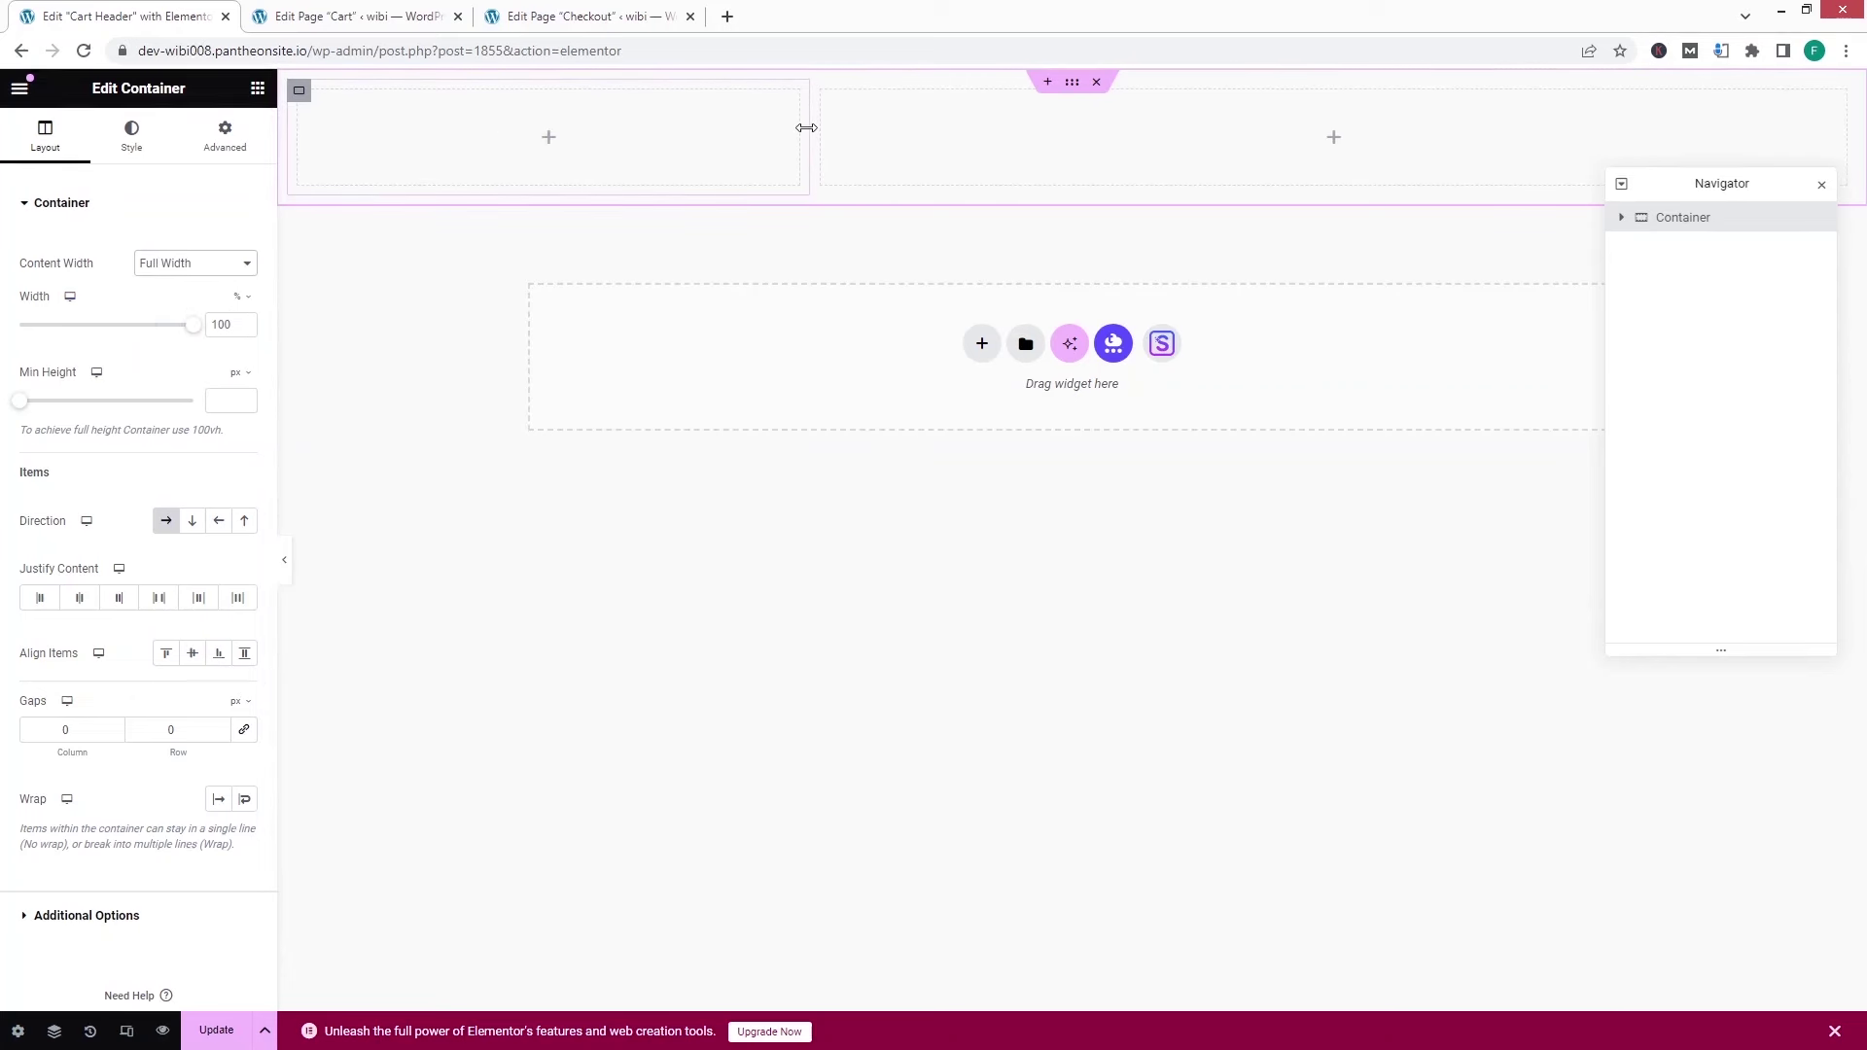
pyautogui.moveTo(806, 127); pyautogui.dragTo(576, 157)
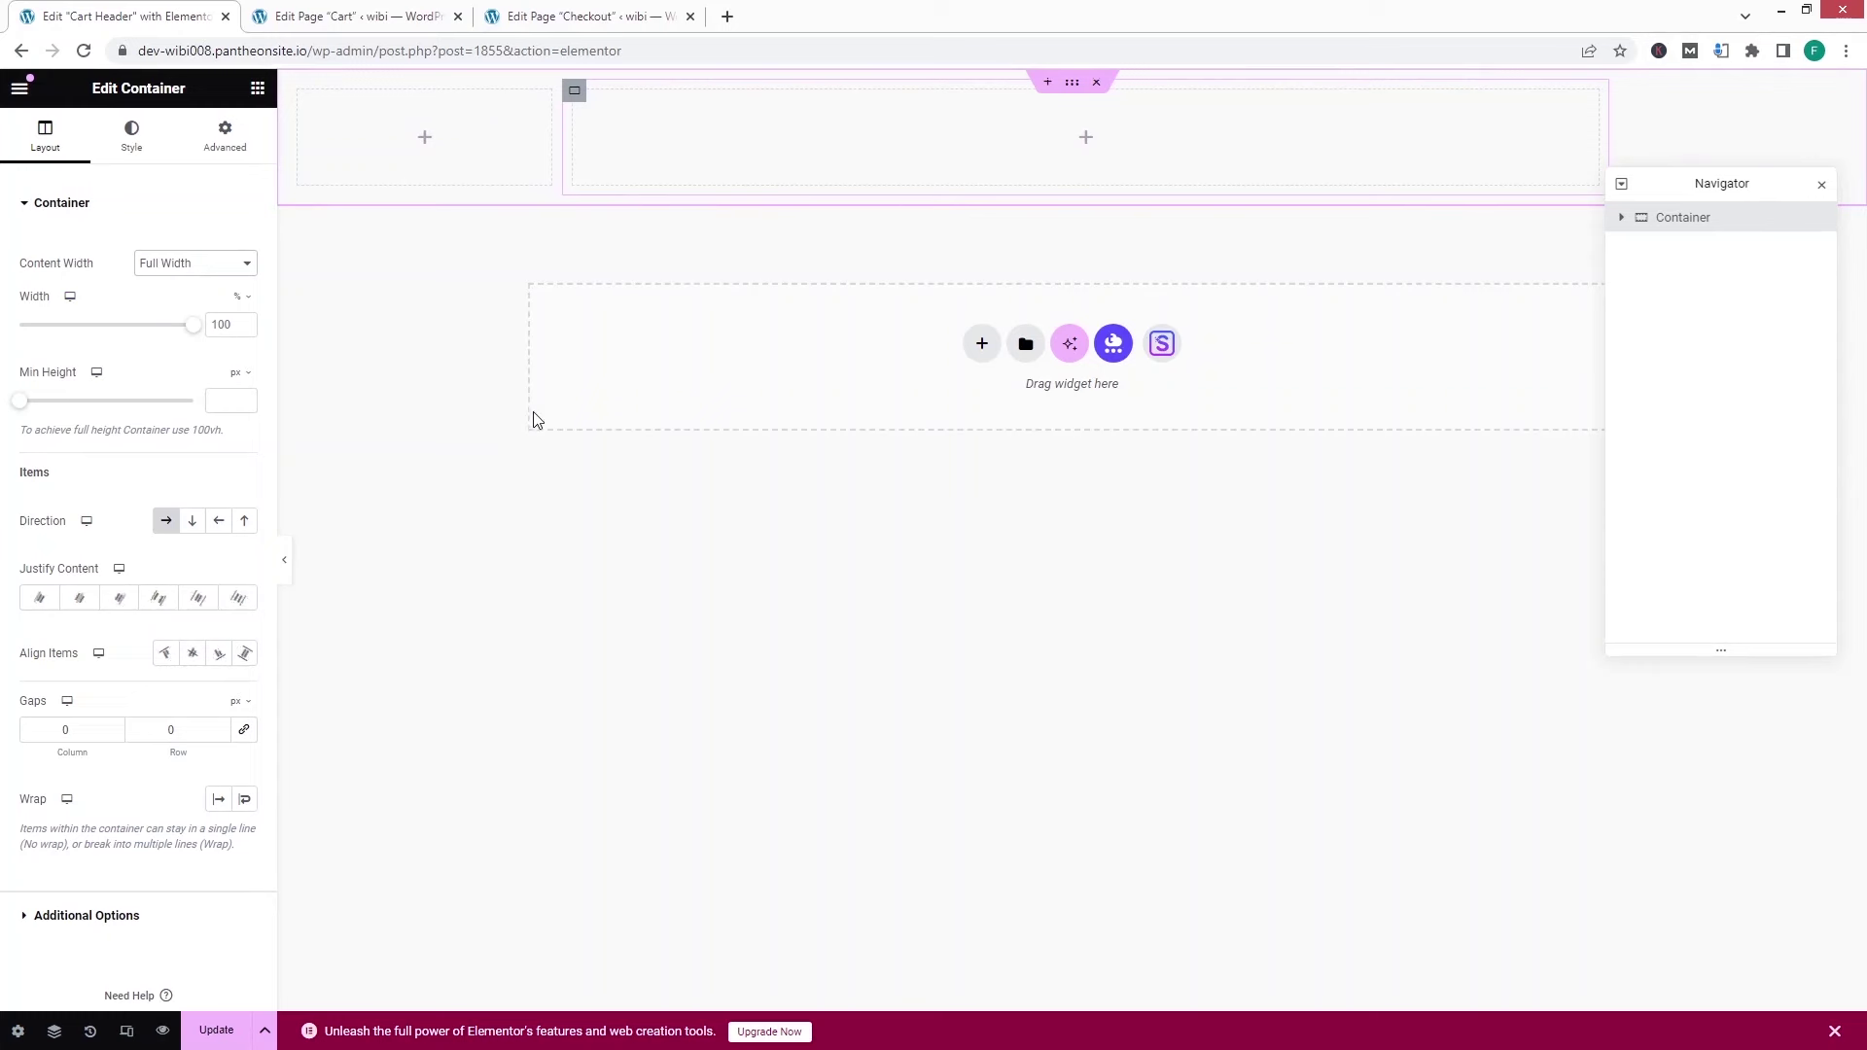
pyautogui.click(416, 147)
pyautogui.moveTo(213, 554); pyautogui.dragTo(442, 146)
# - Insert the green plants-store-logo-green.svg clover logo and set its width to 23%
pyautogui.click(151, 297)
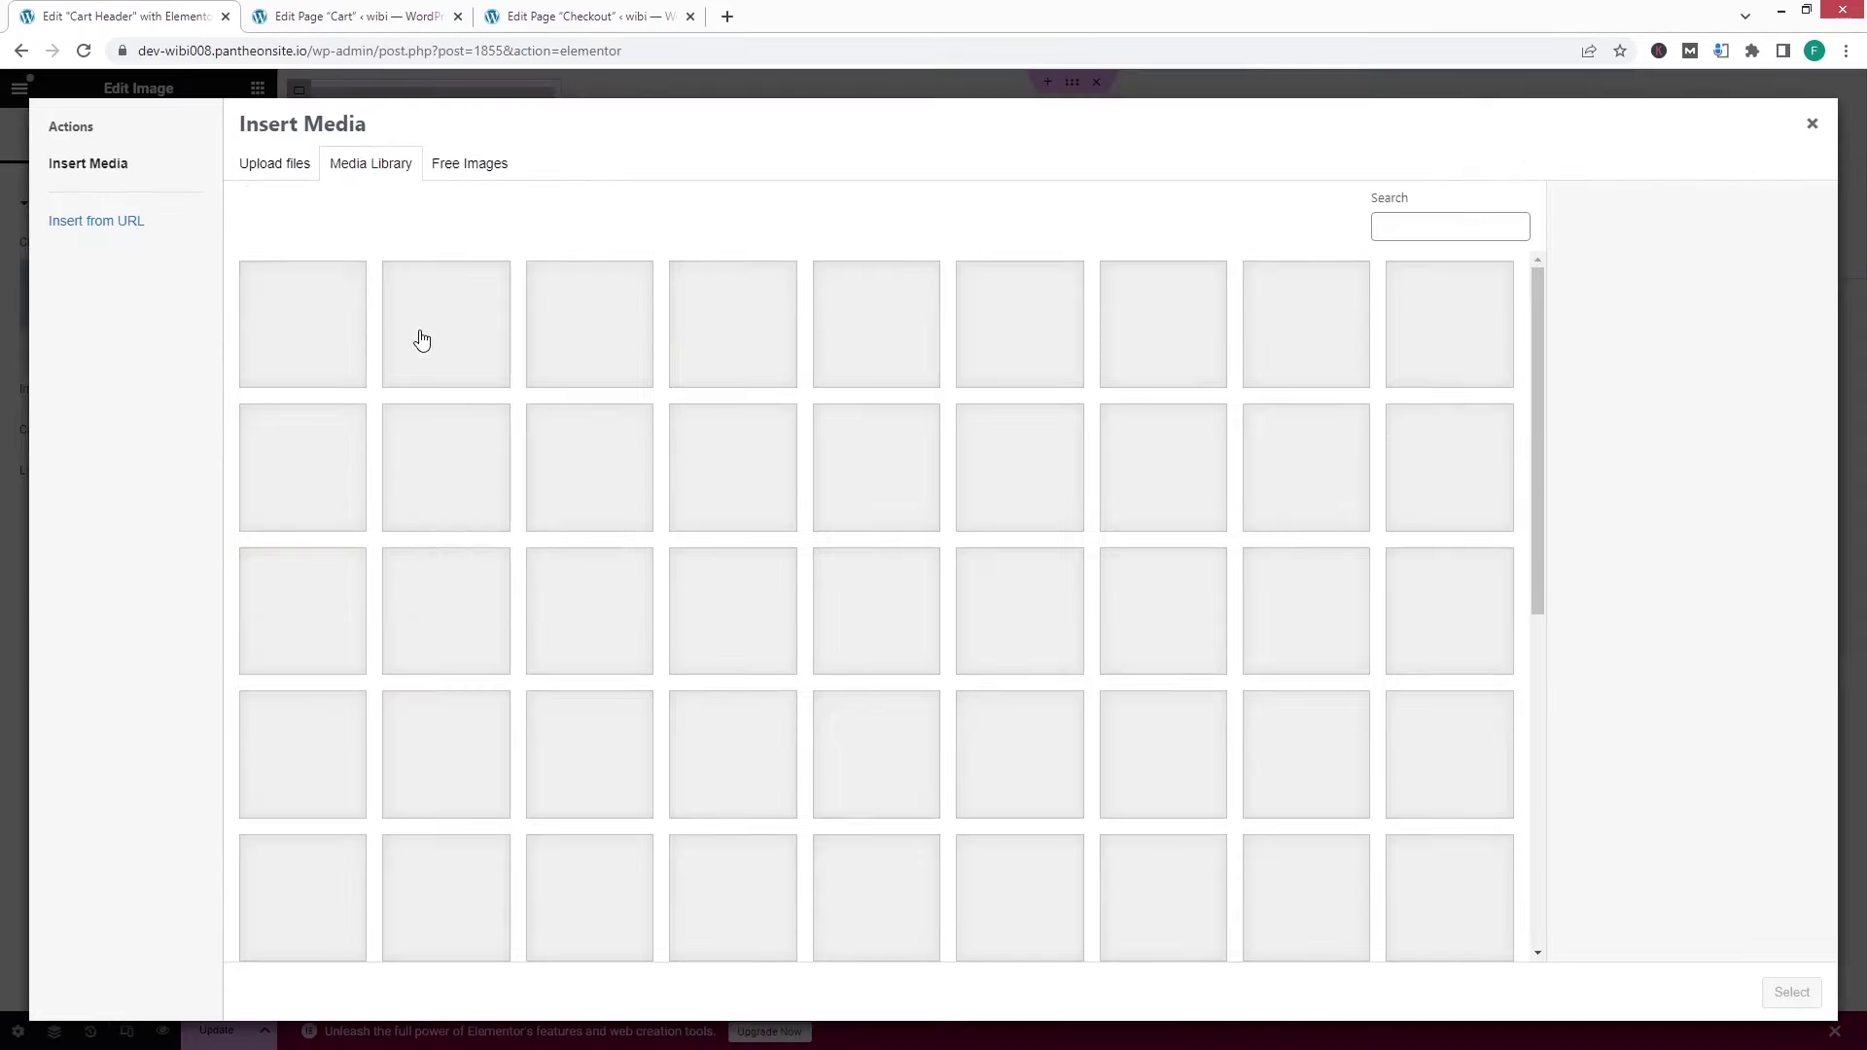
pyautogui.scroll(-4, 421, 342)
pyautogui.click(1188, 817)
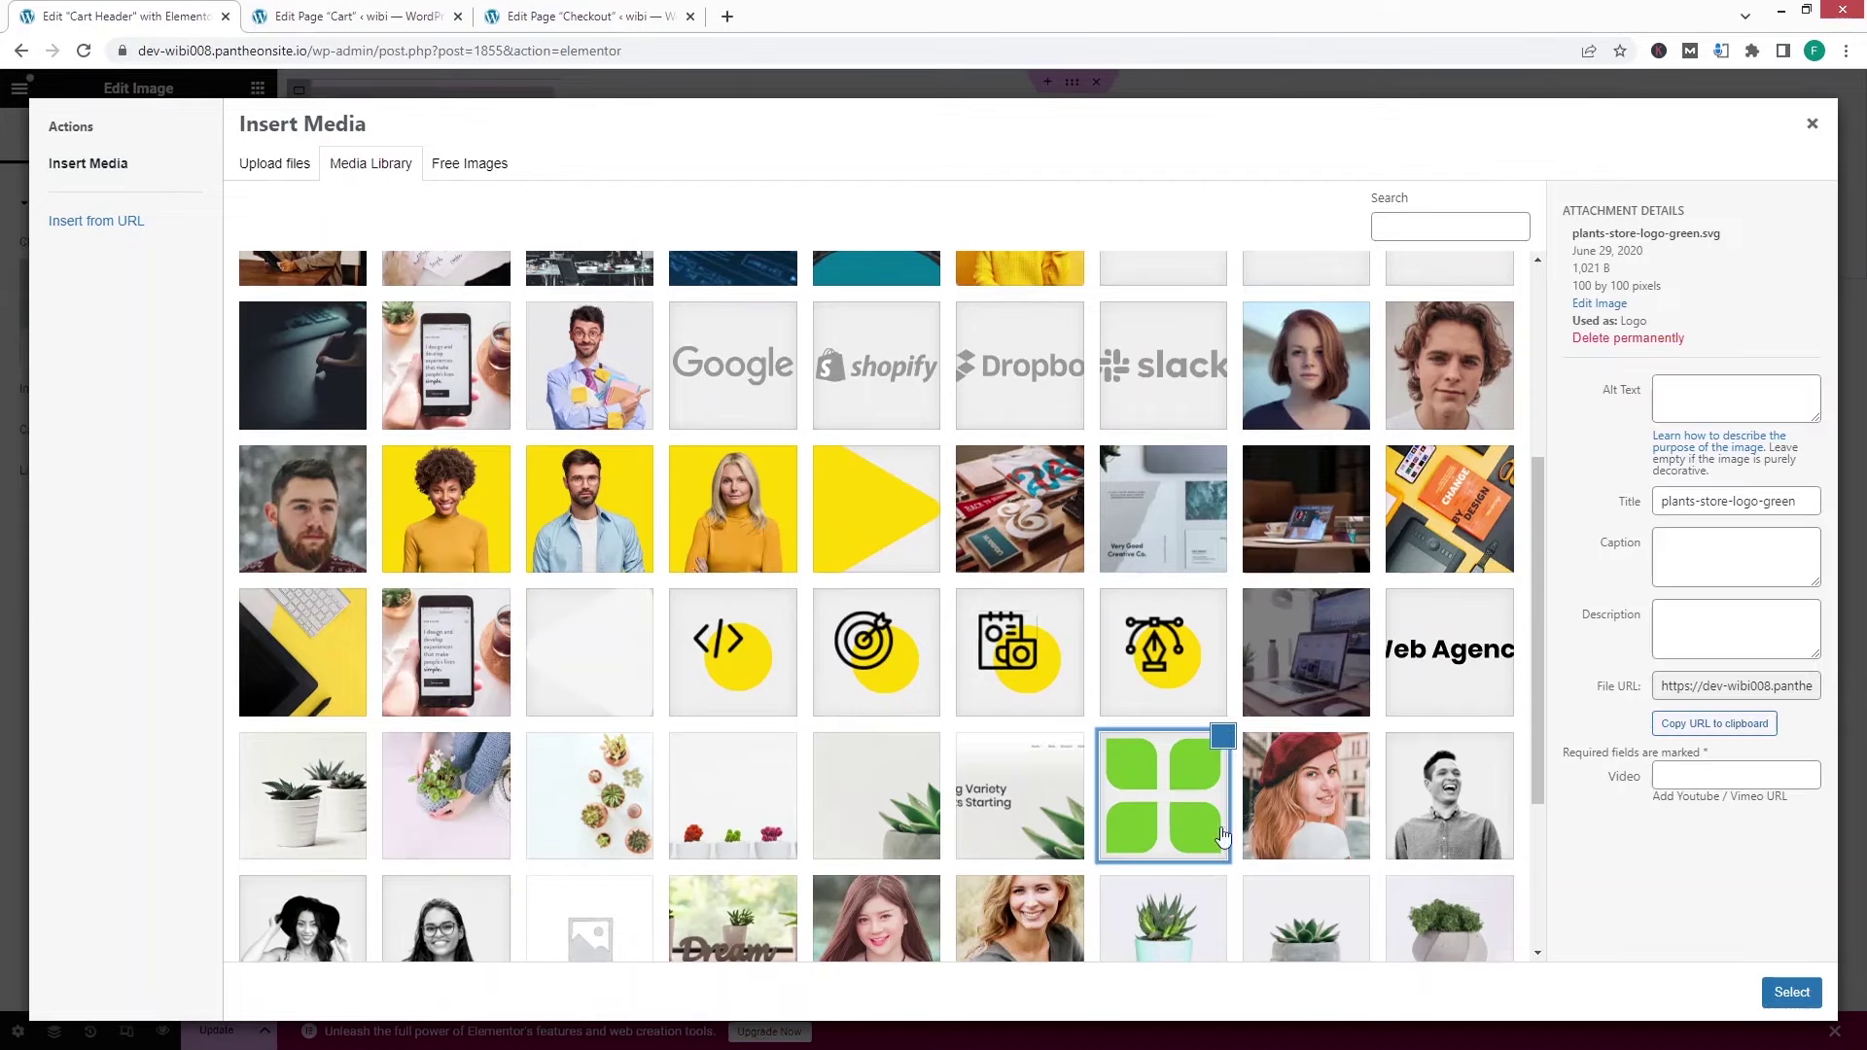
pyautogui.click(1809, 996)
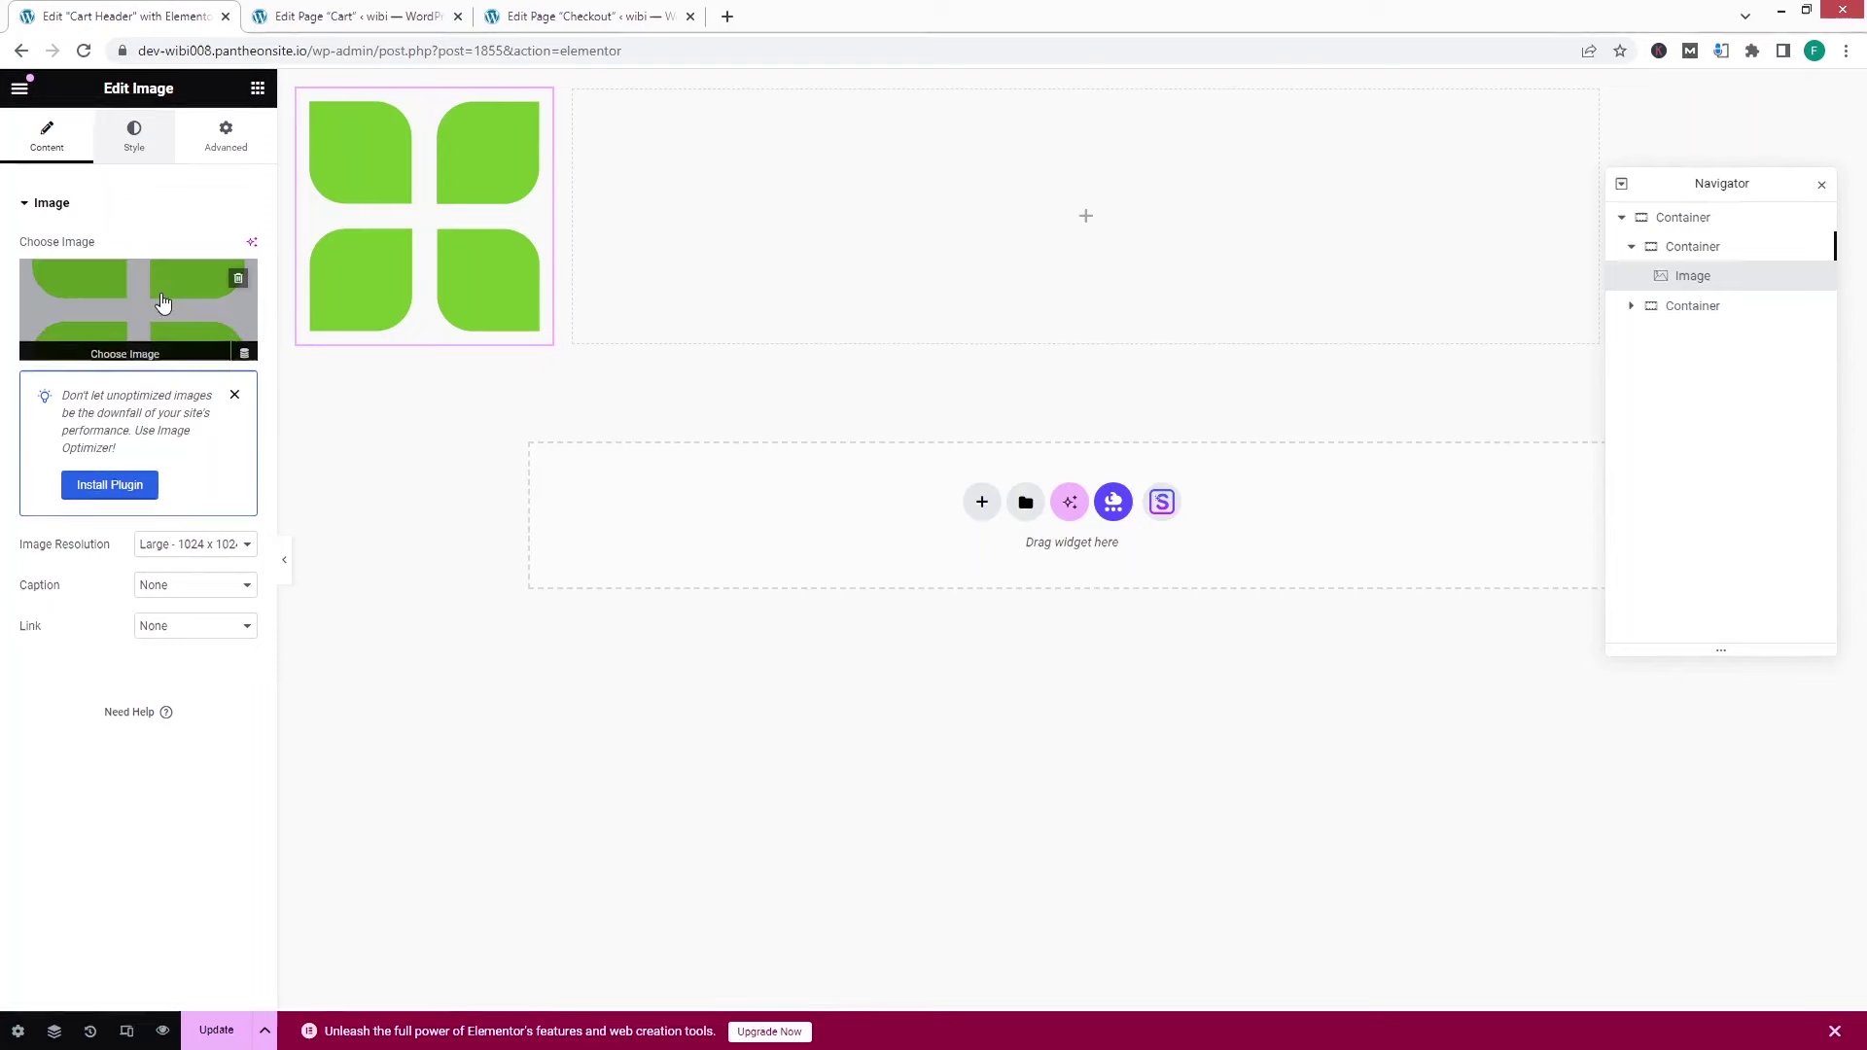
pyautogui.click(134, 136)
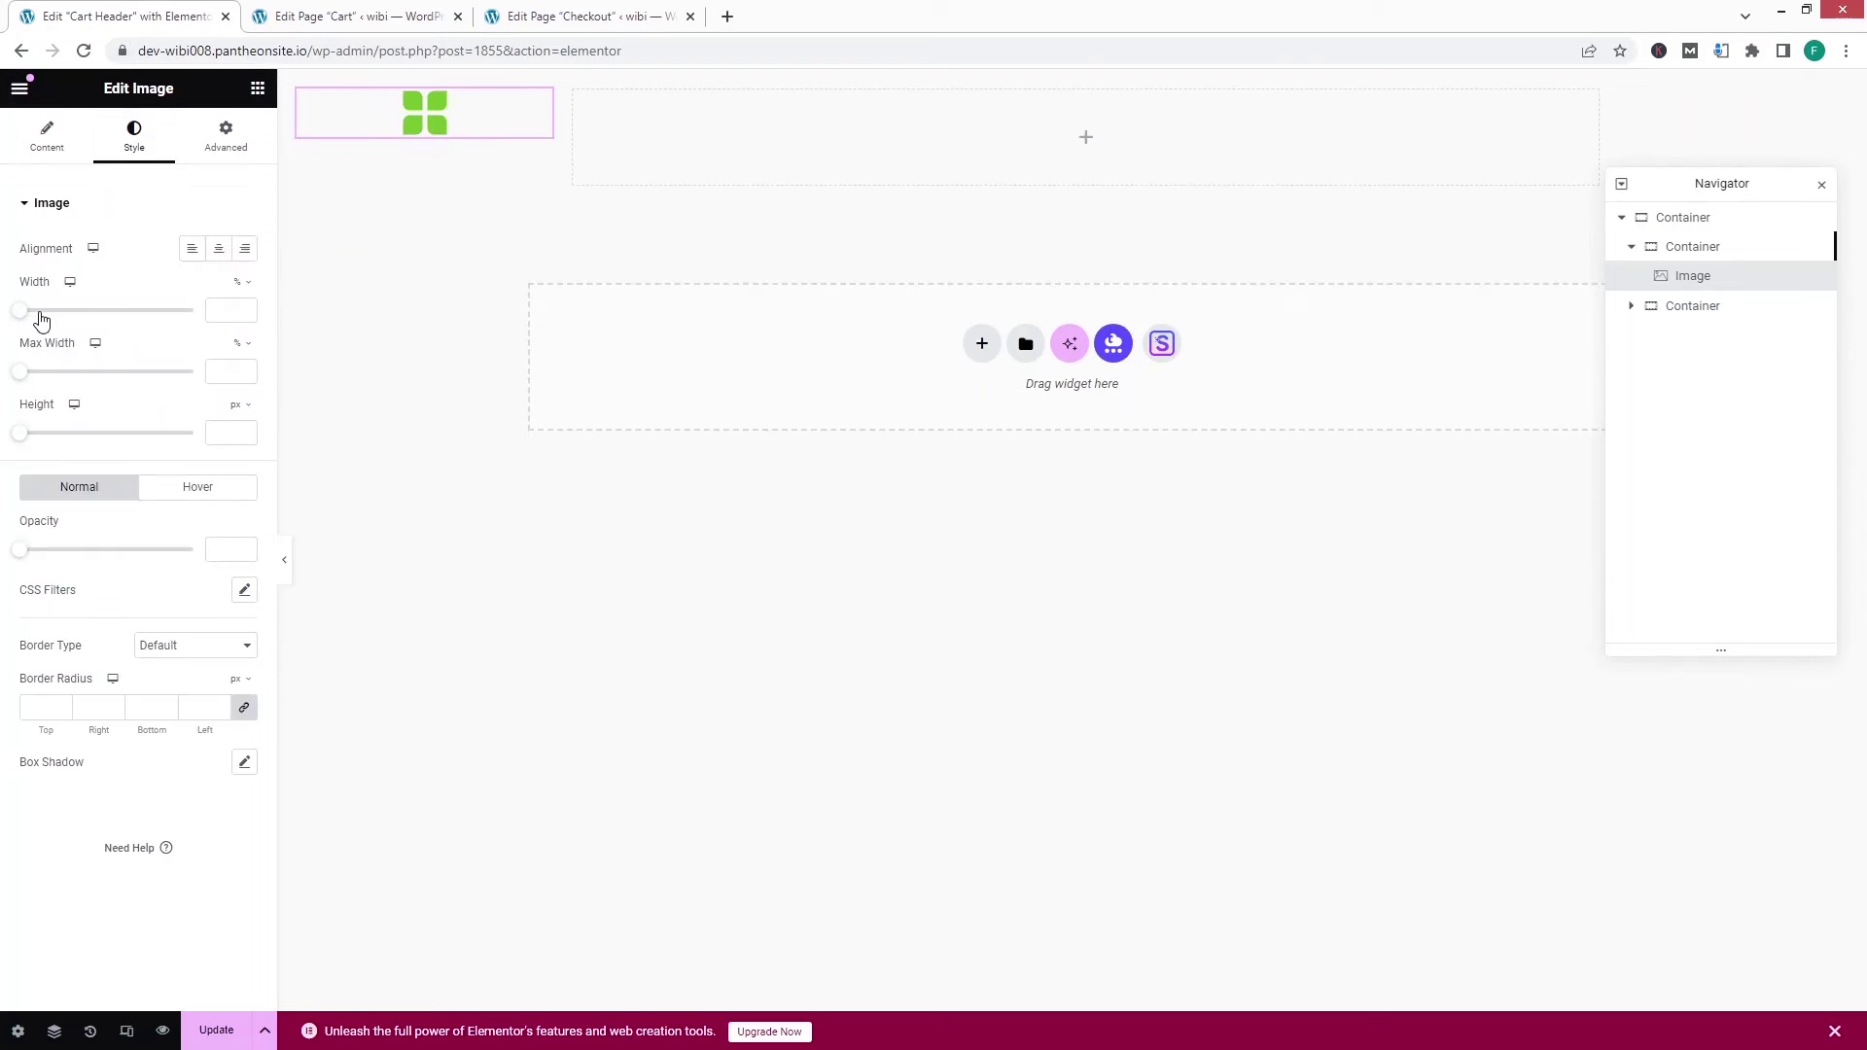
pyautogui.moveTo(25, 315); pyautogui.dragTo(64, 315)
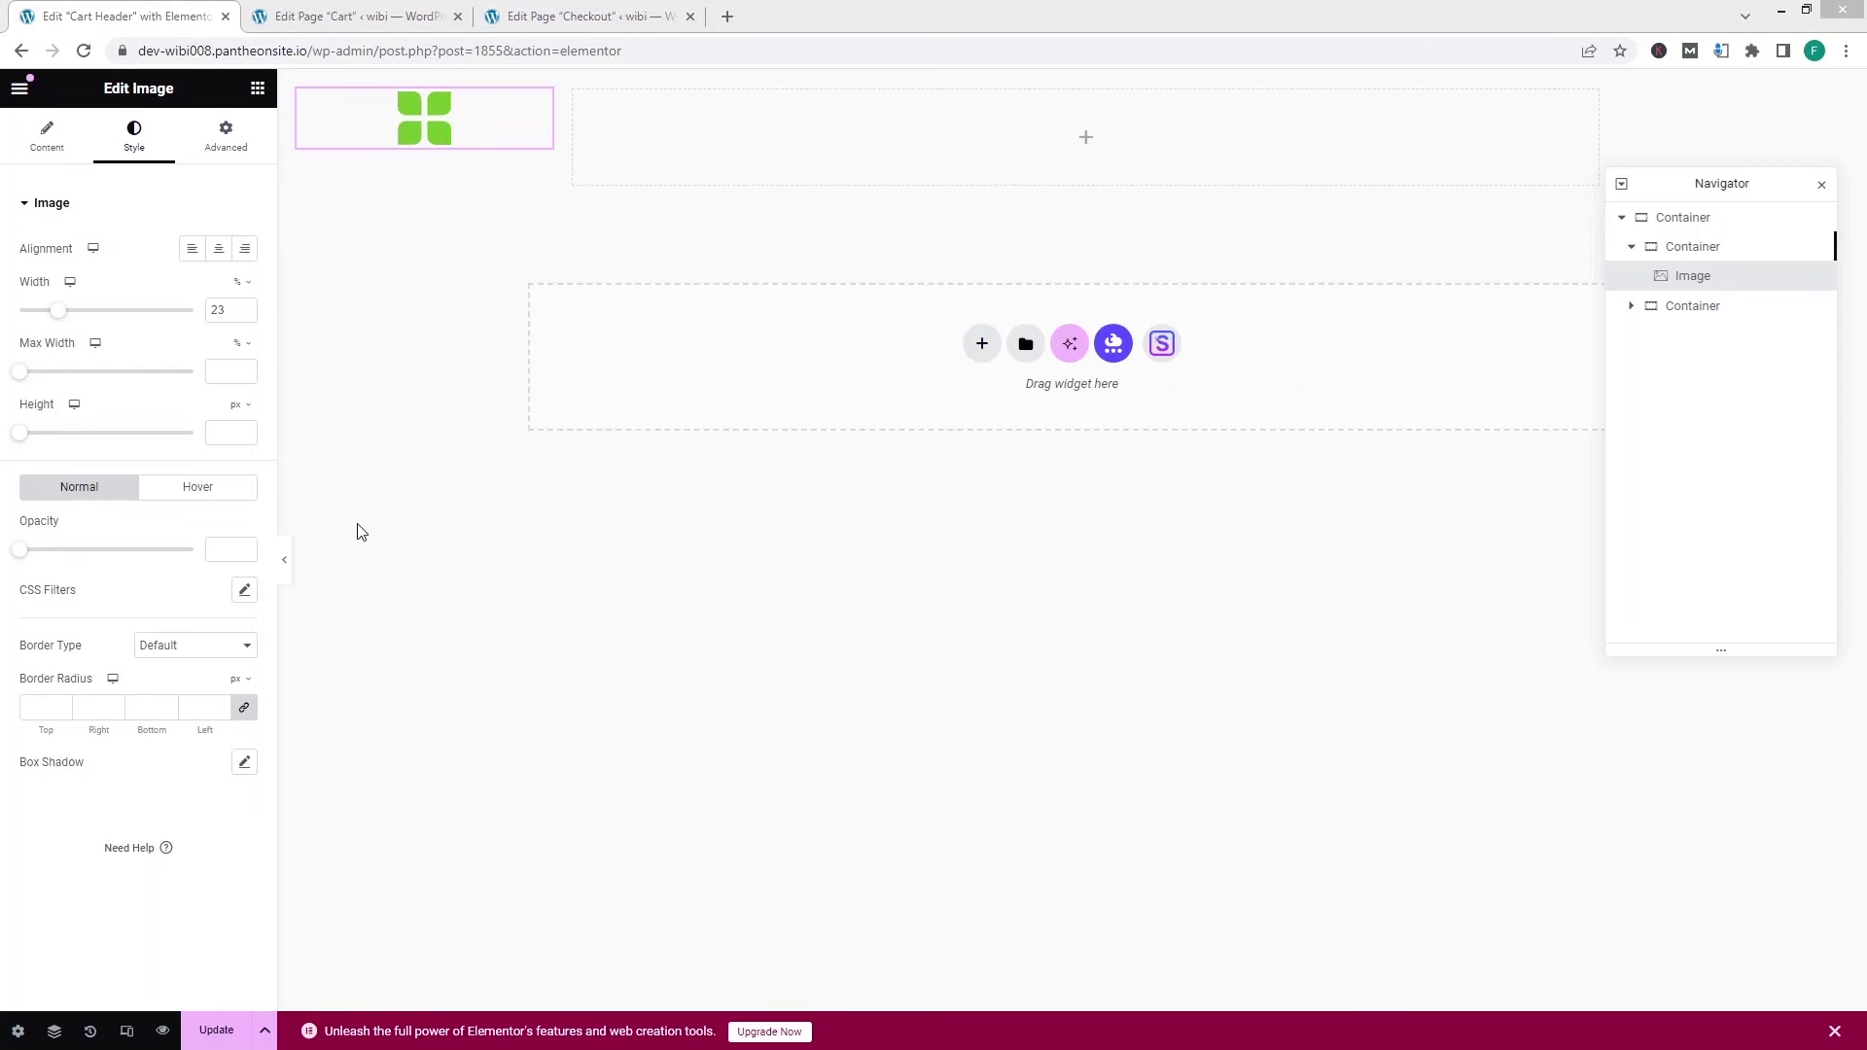
pyautogui.click(1085, 137)
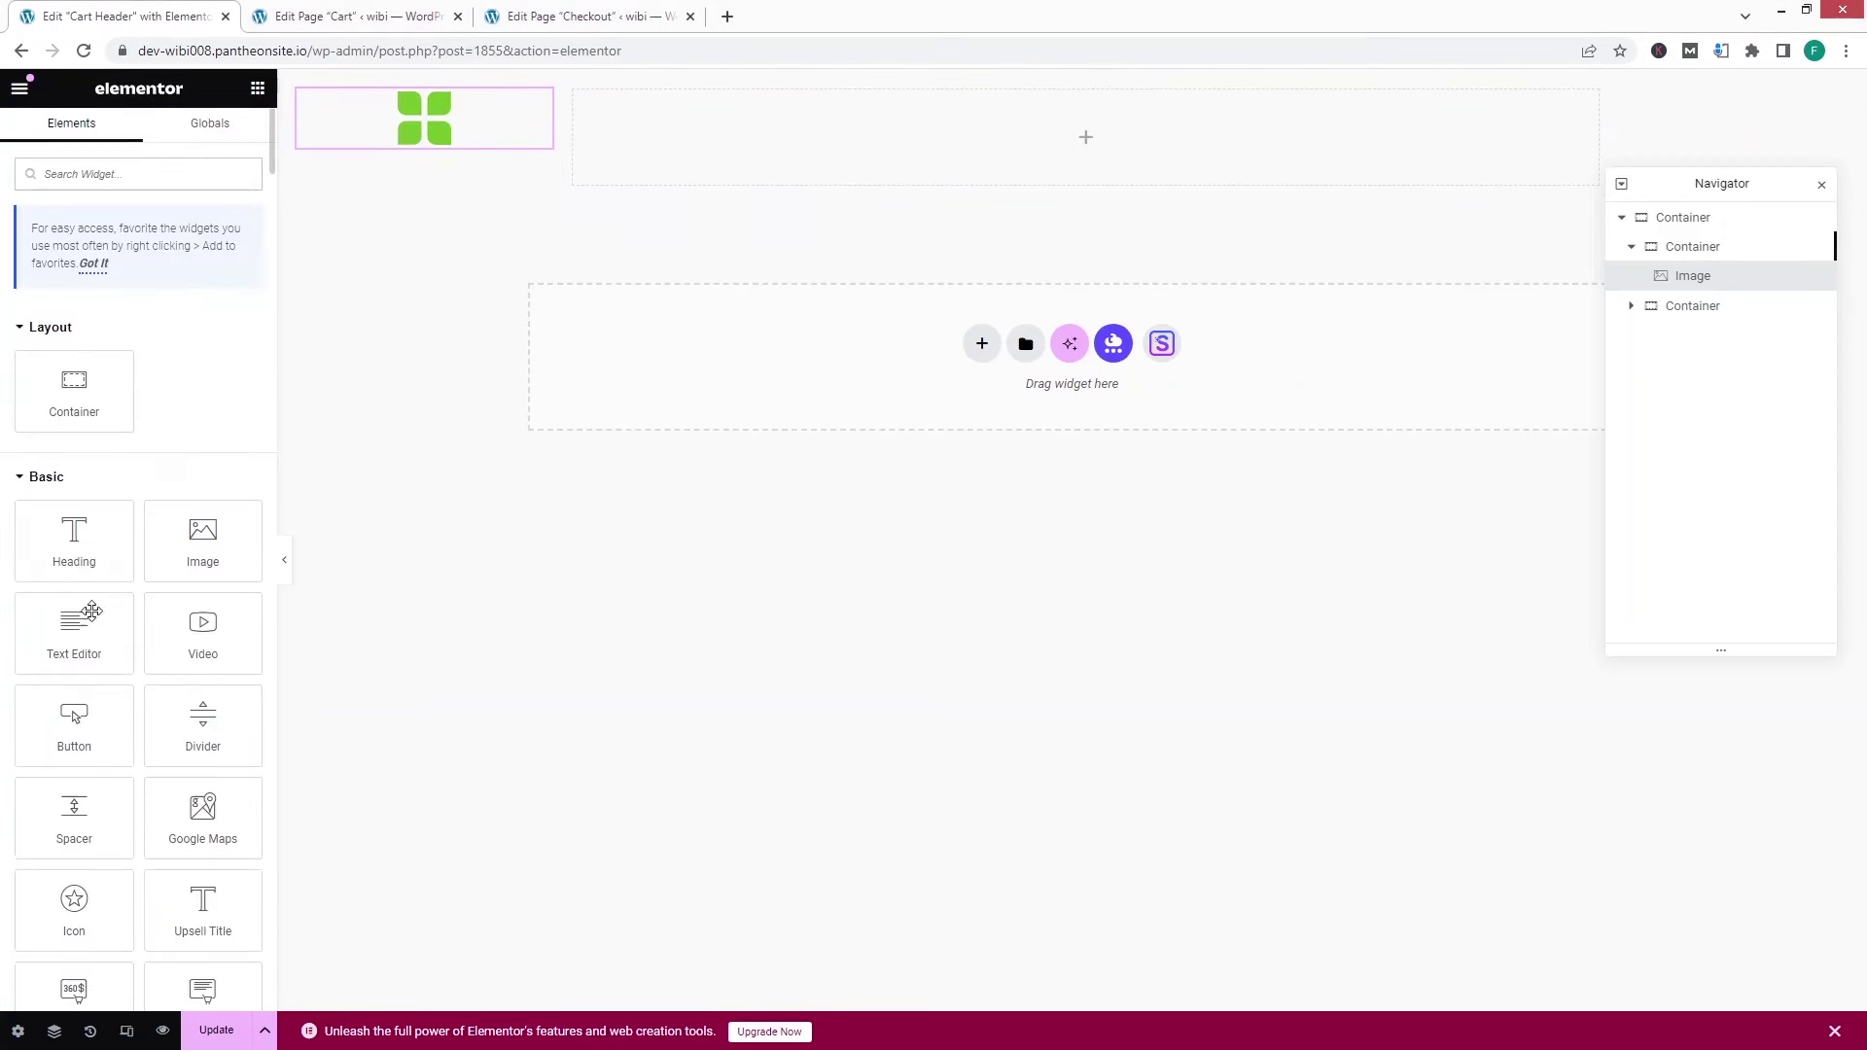
# - Add a Heading reading 'Cart' to the right column and centre it vertically
pyautogui.moveTo(86, 553); pyautogui.dragTo(959, 156)
pyautogui.tripleClick(187, 284)
pyautogui.write('Cart')
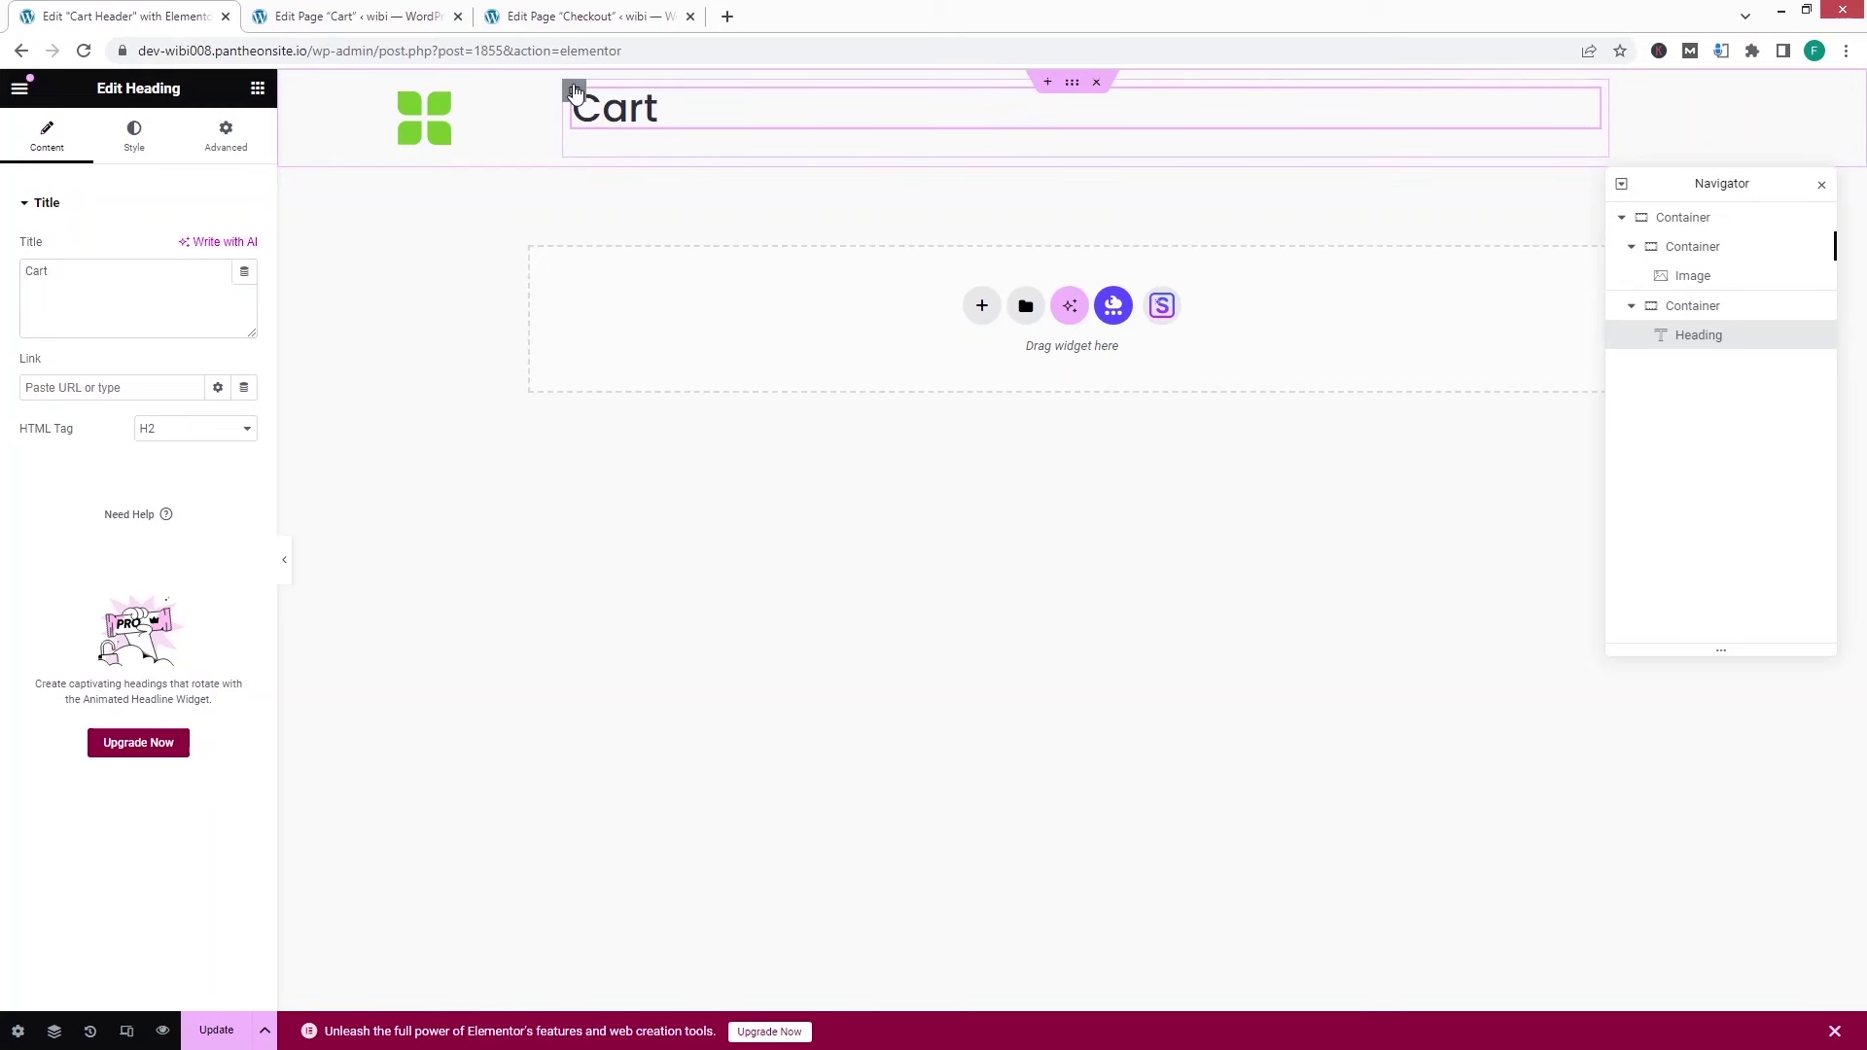
pyautogui.click(574, 92)
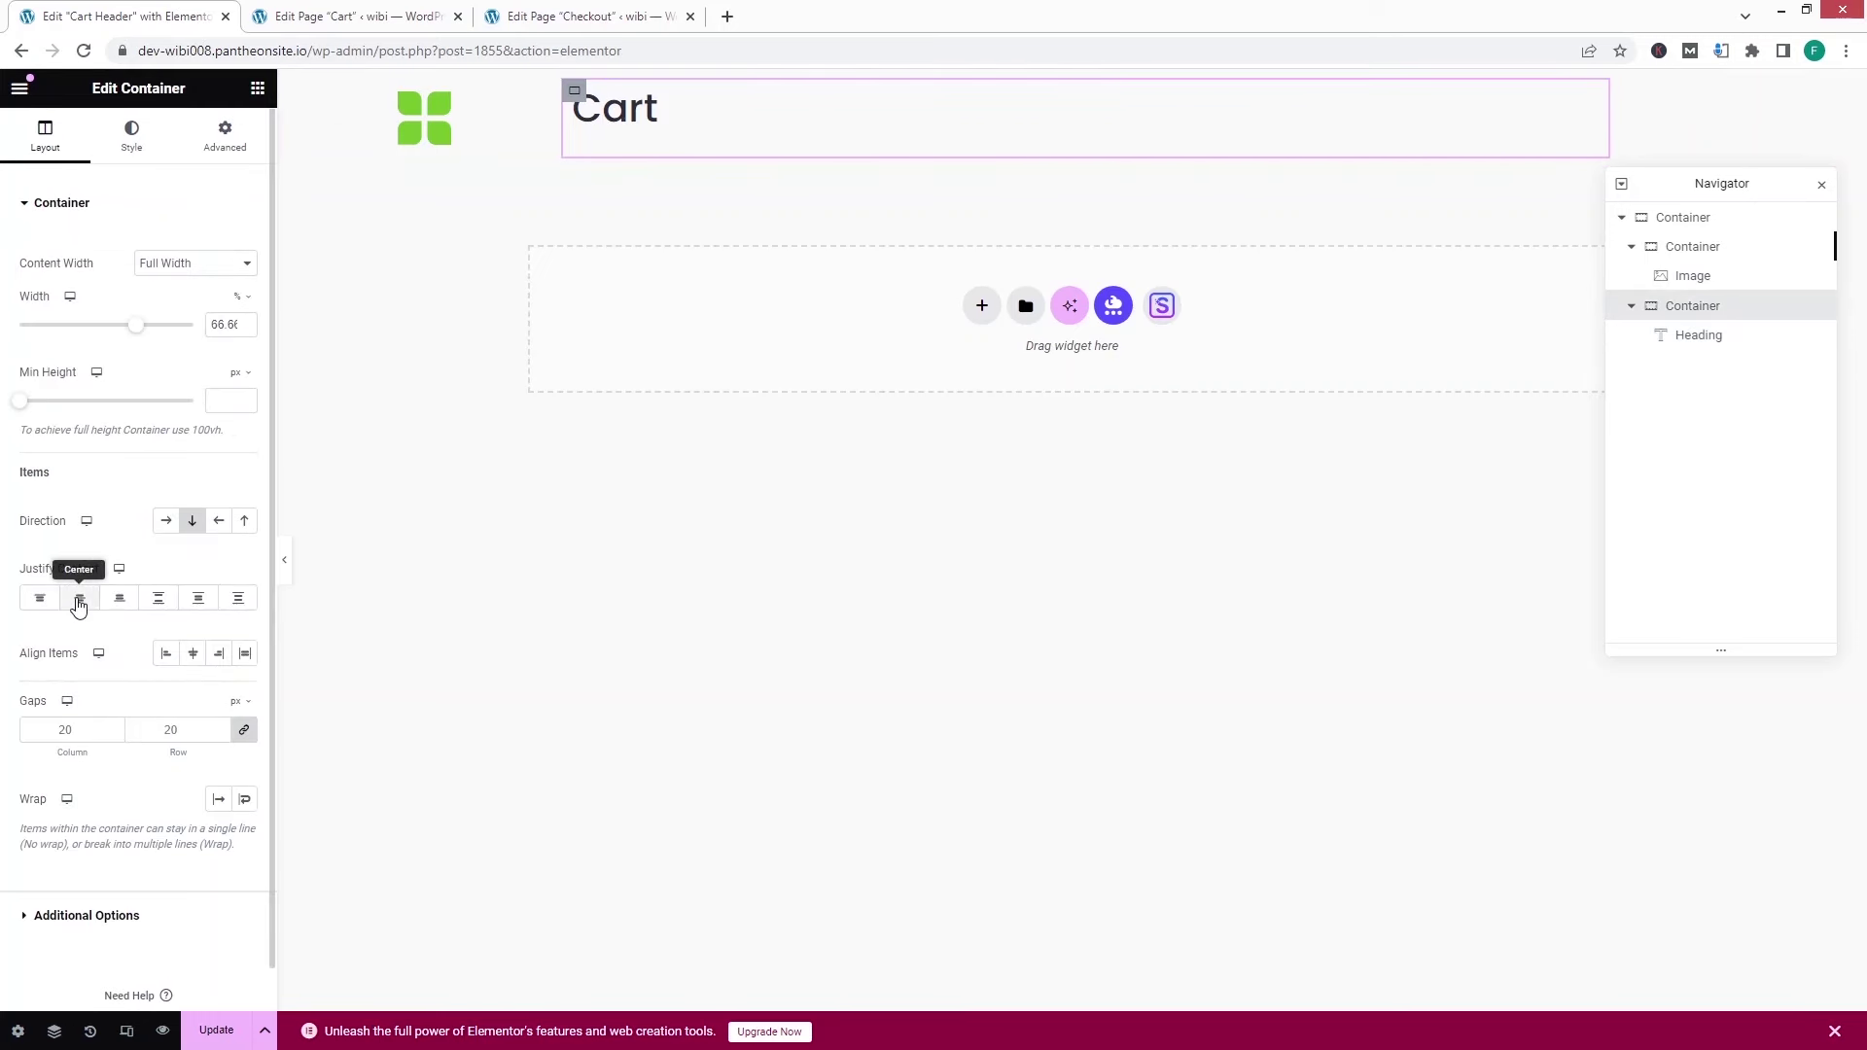
pyautogui.click(80, 600)
pyautogui.click(79, 600)
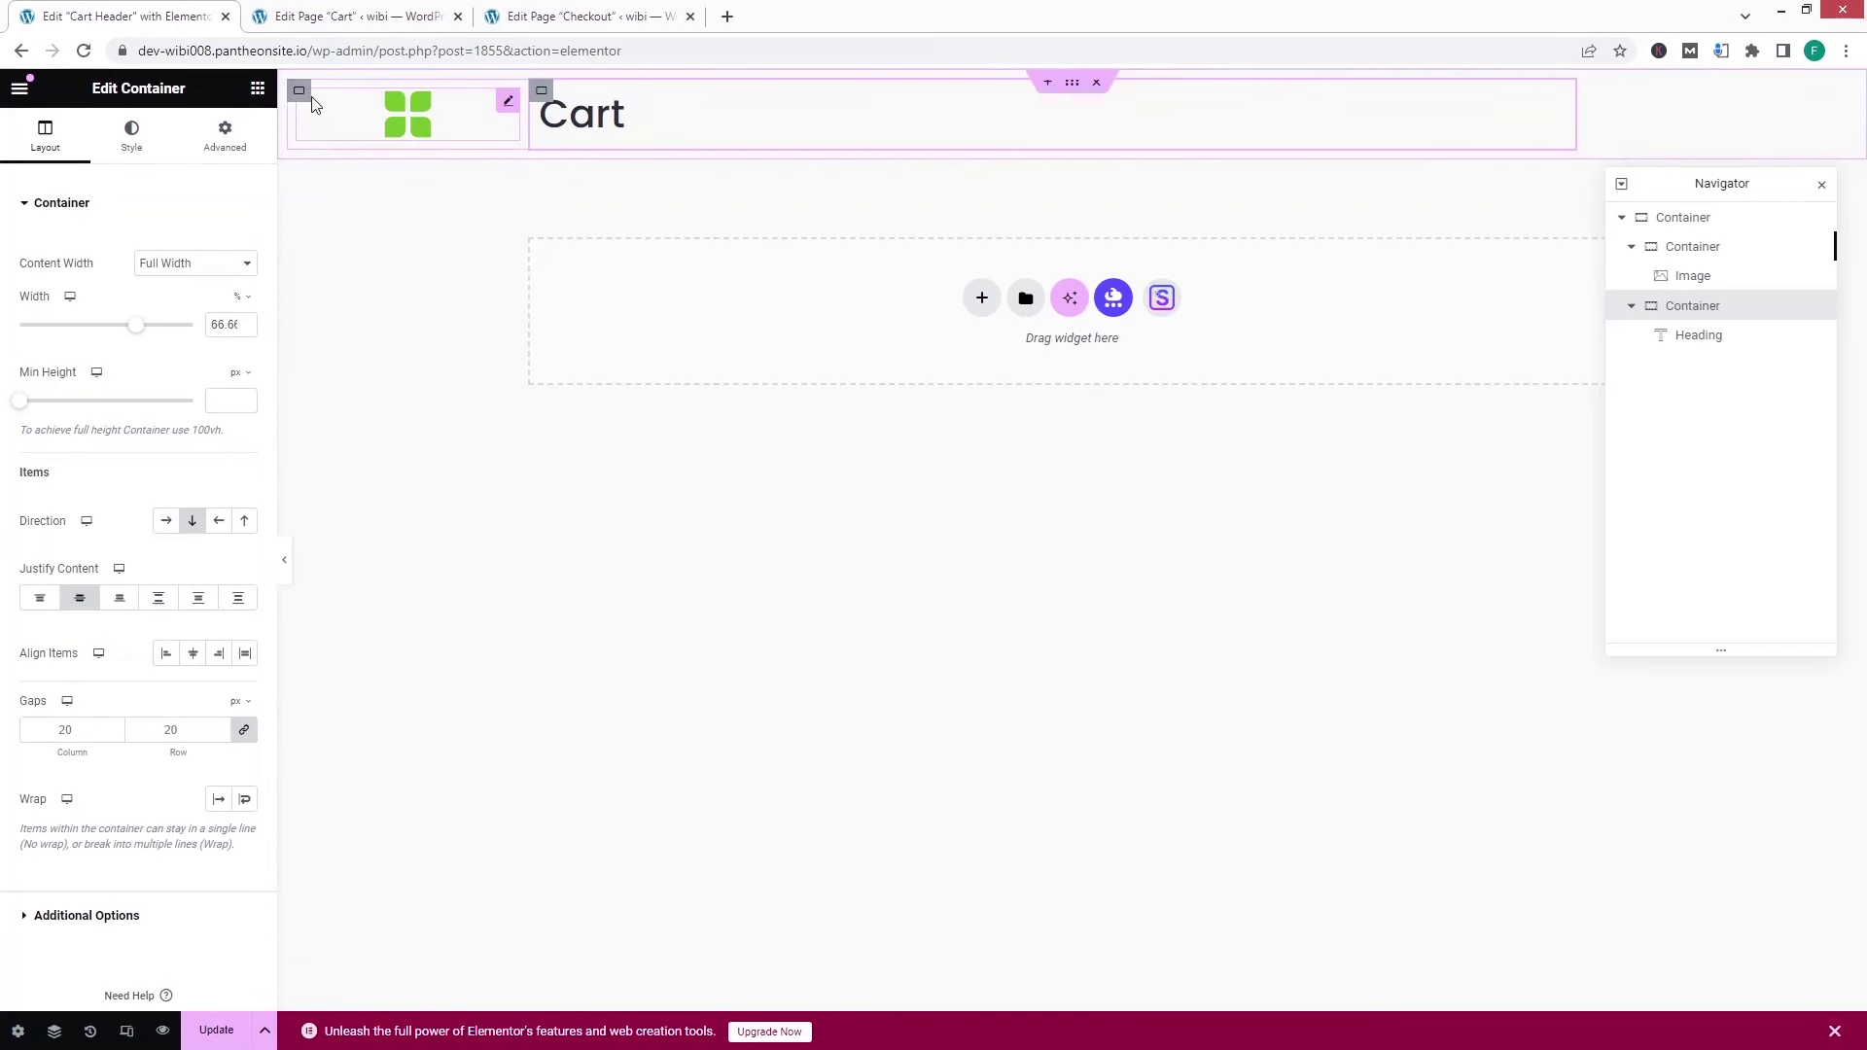
# - Set the logo container to 17% width with row direction, and the heading container's gaps to 0
pyautogui.click(299, 91)
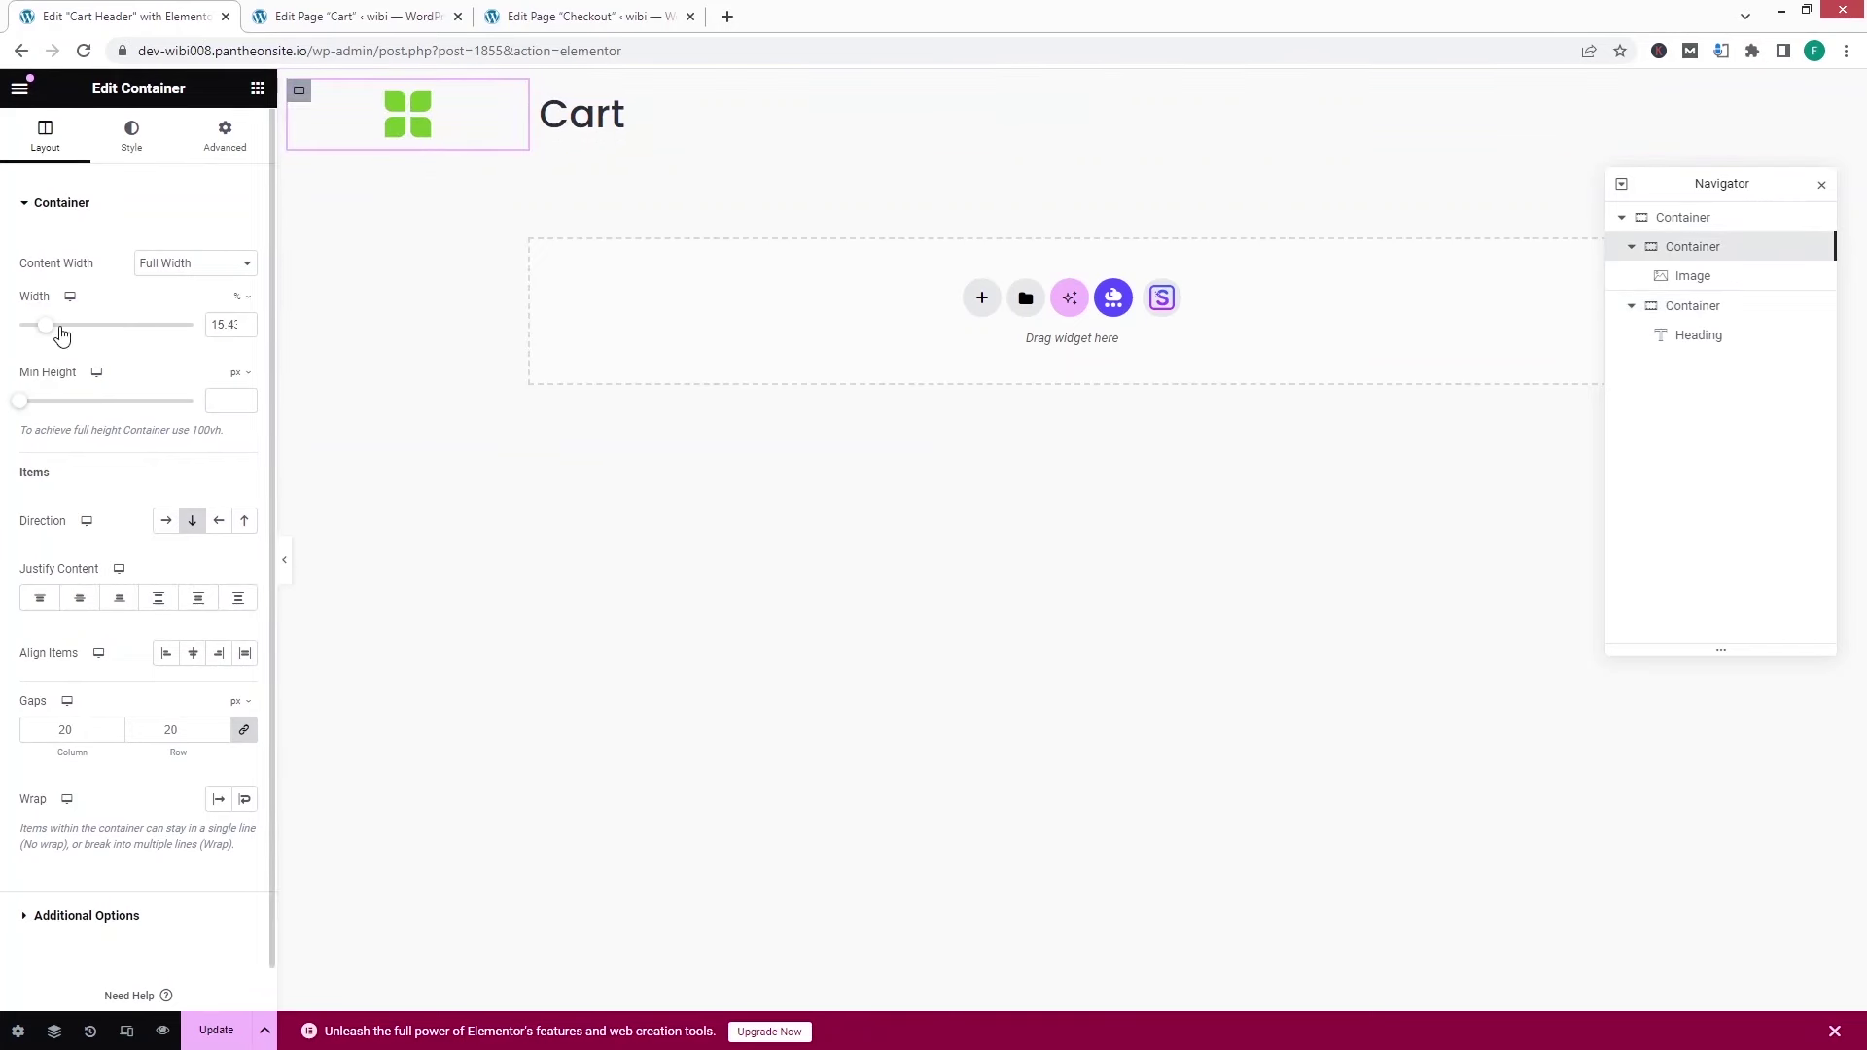
pyautogui.moveTo(53, 332); pyautogui.dragTo(56, 330)
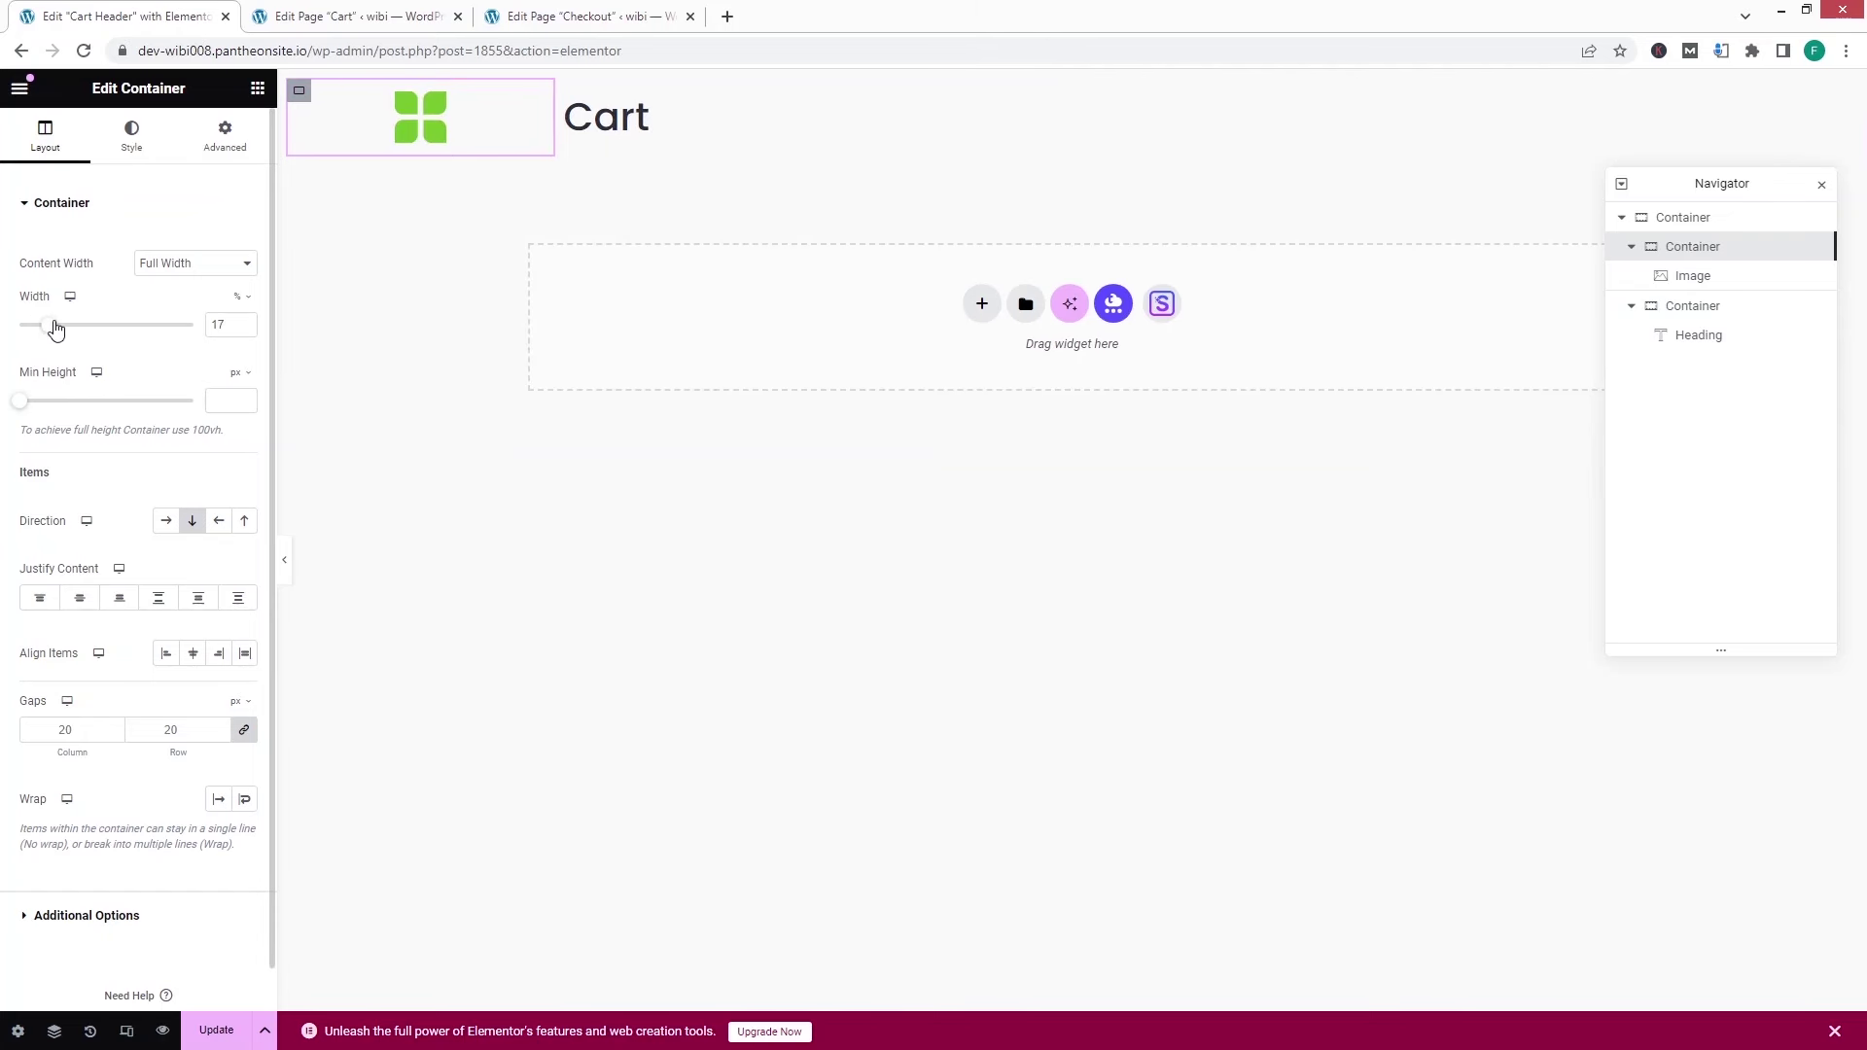
pyautogui.click(165, 520)
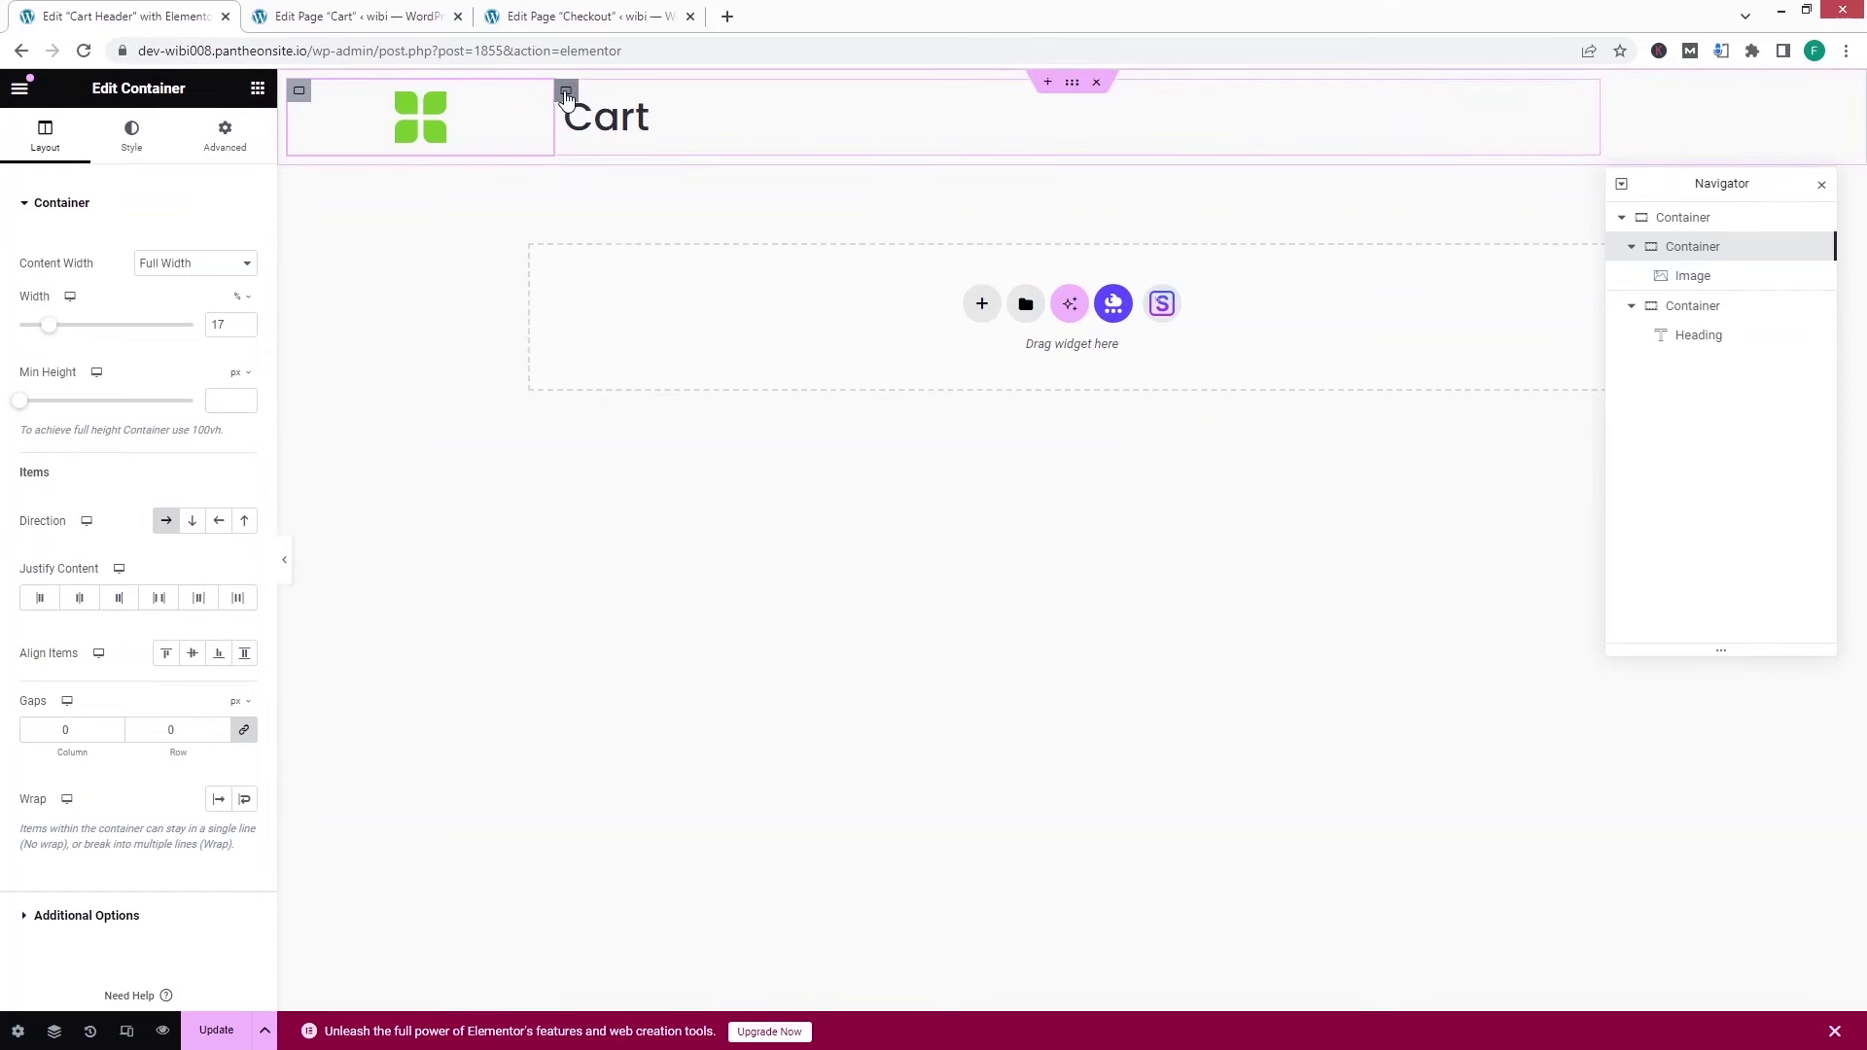
pyautogui.click(566, 93)
pyautogui.press('BackSpace')
pyautogui.press('BackSpace')
pyautogui.write('0')
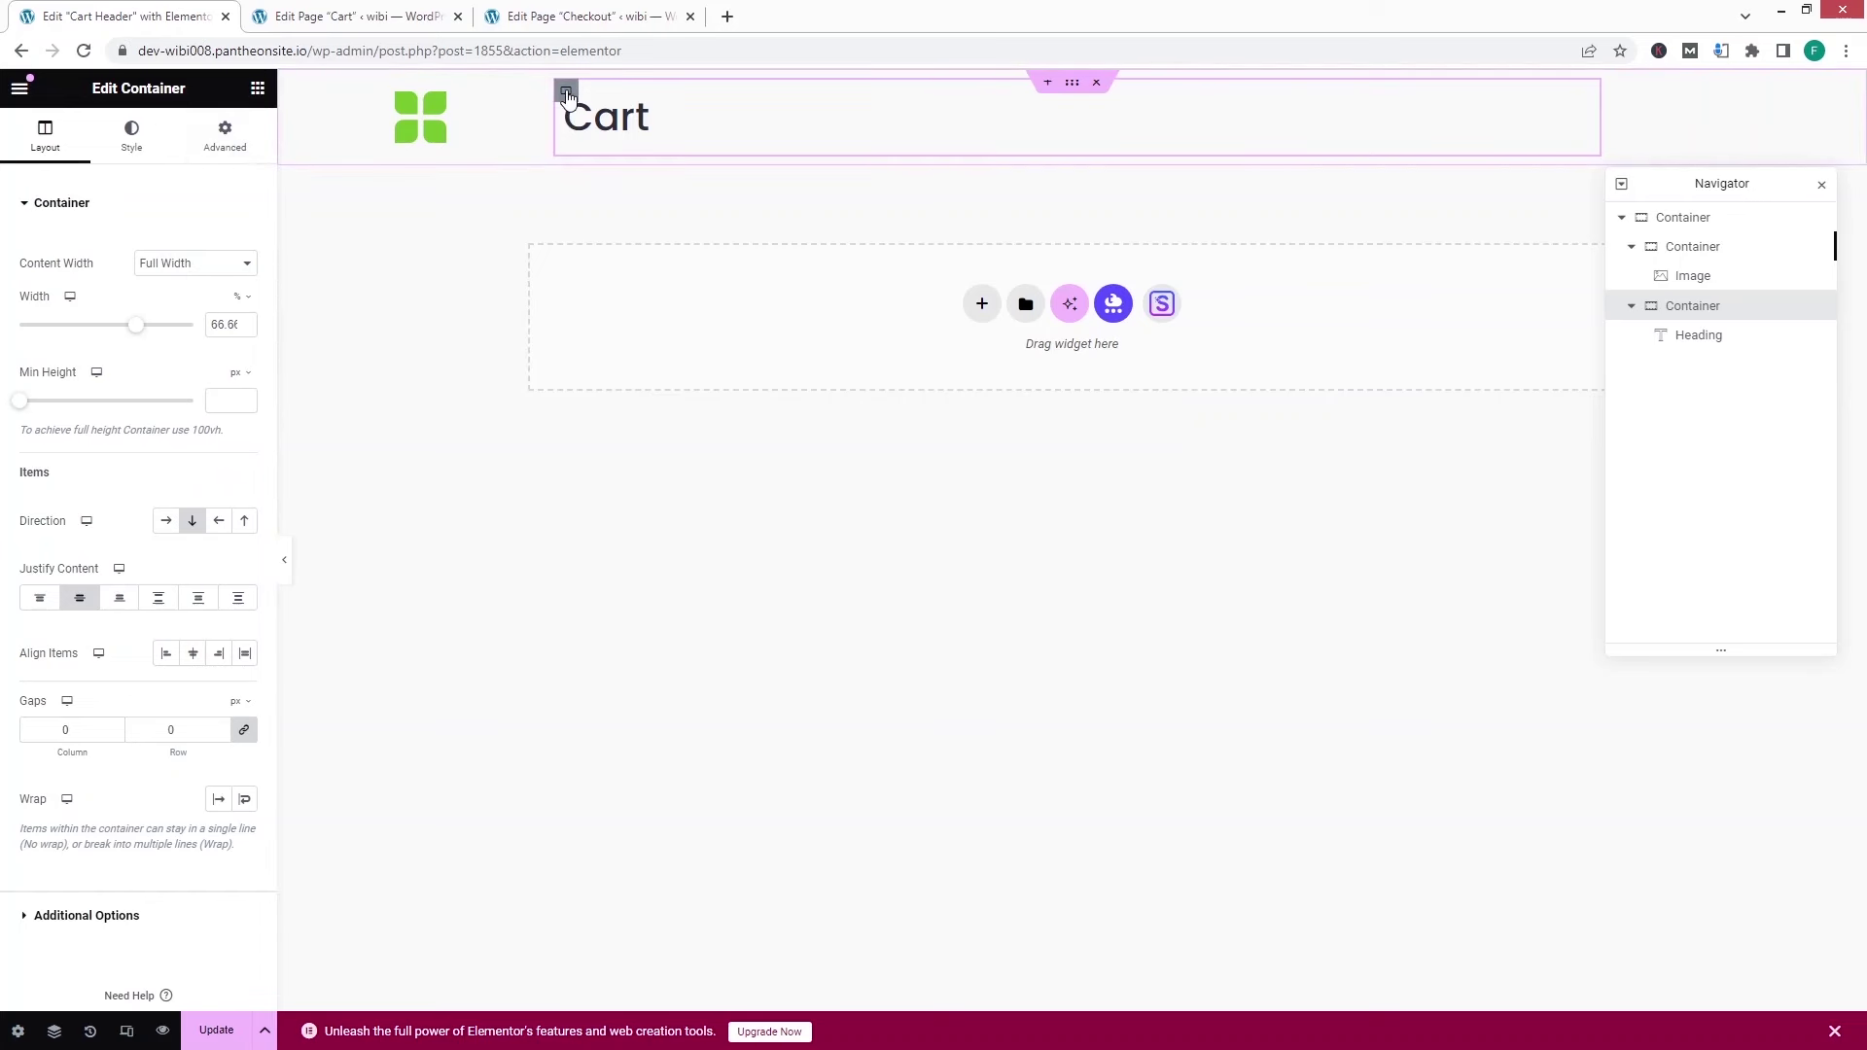
pyautogui.click(209, 135)
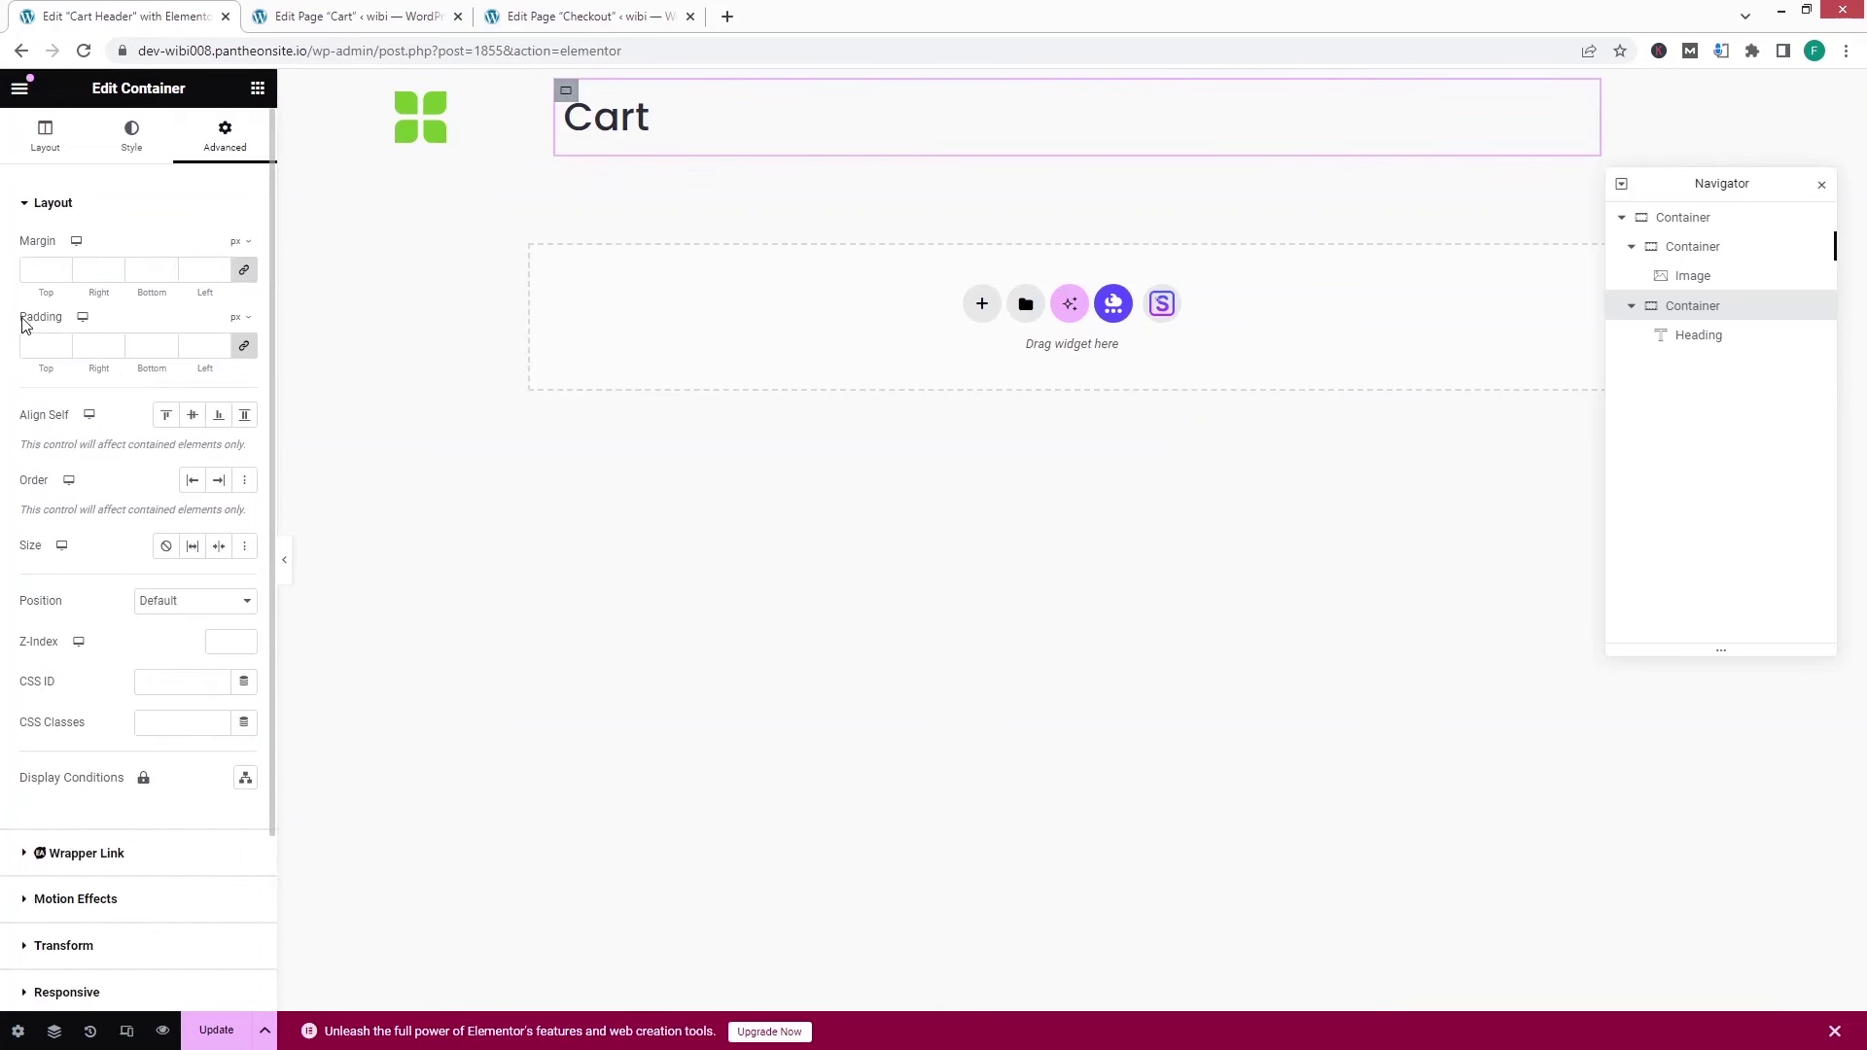
# - Set padding to 0 on the heading and logo containers and save
pyautogui.click(41, 344)
pyautogui.write('0')
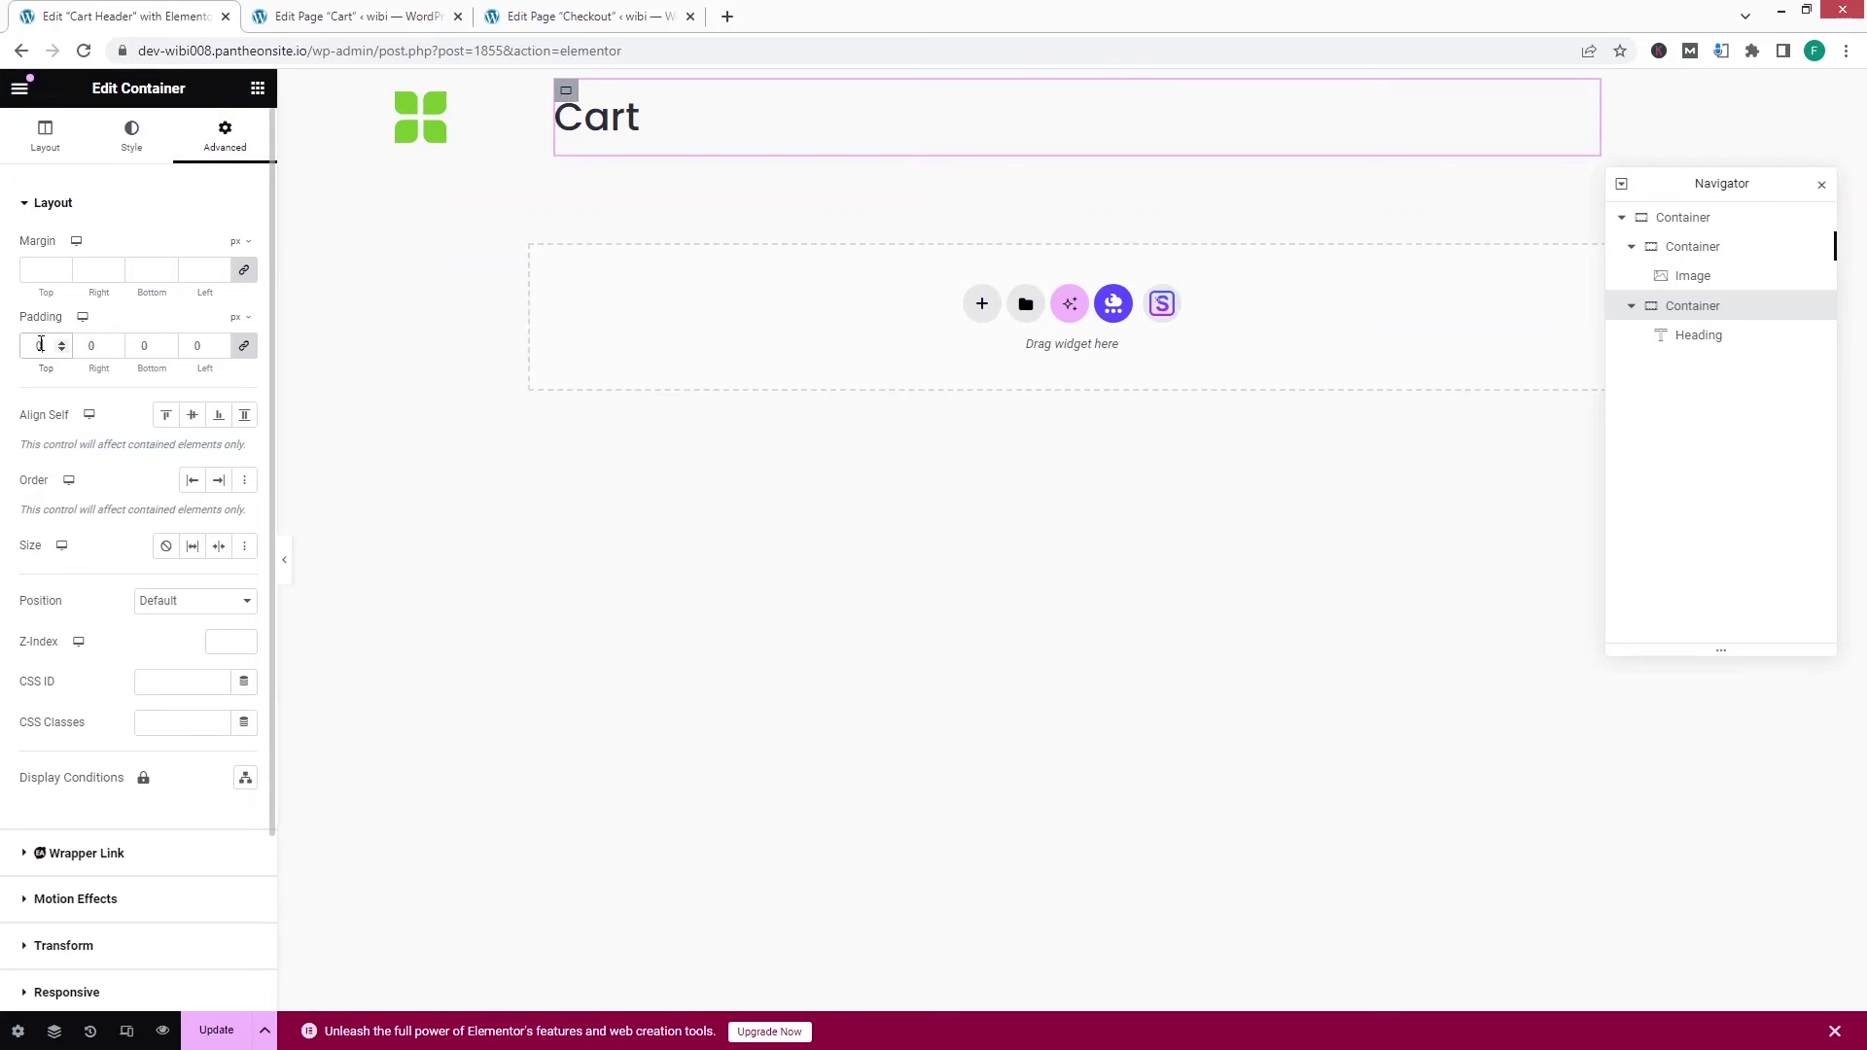
pyautogui.click(441, 139)
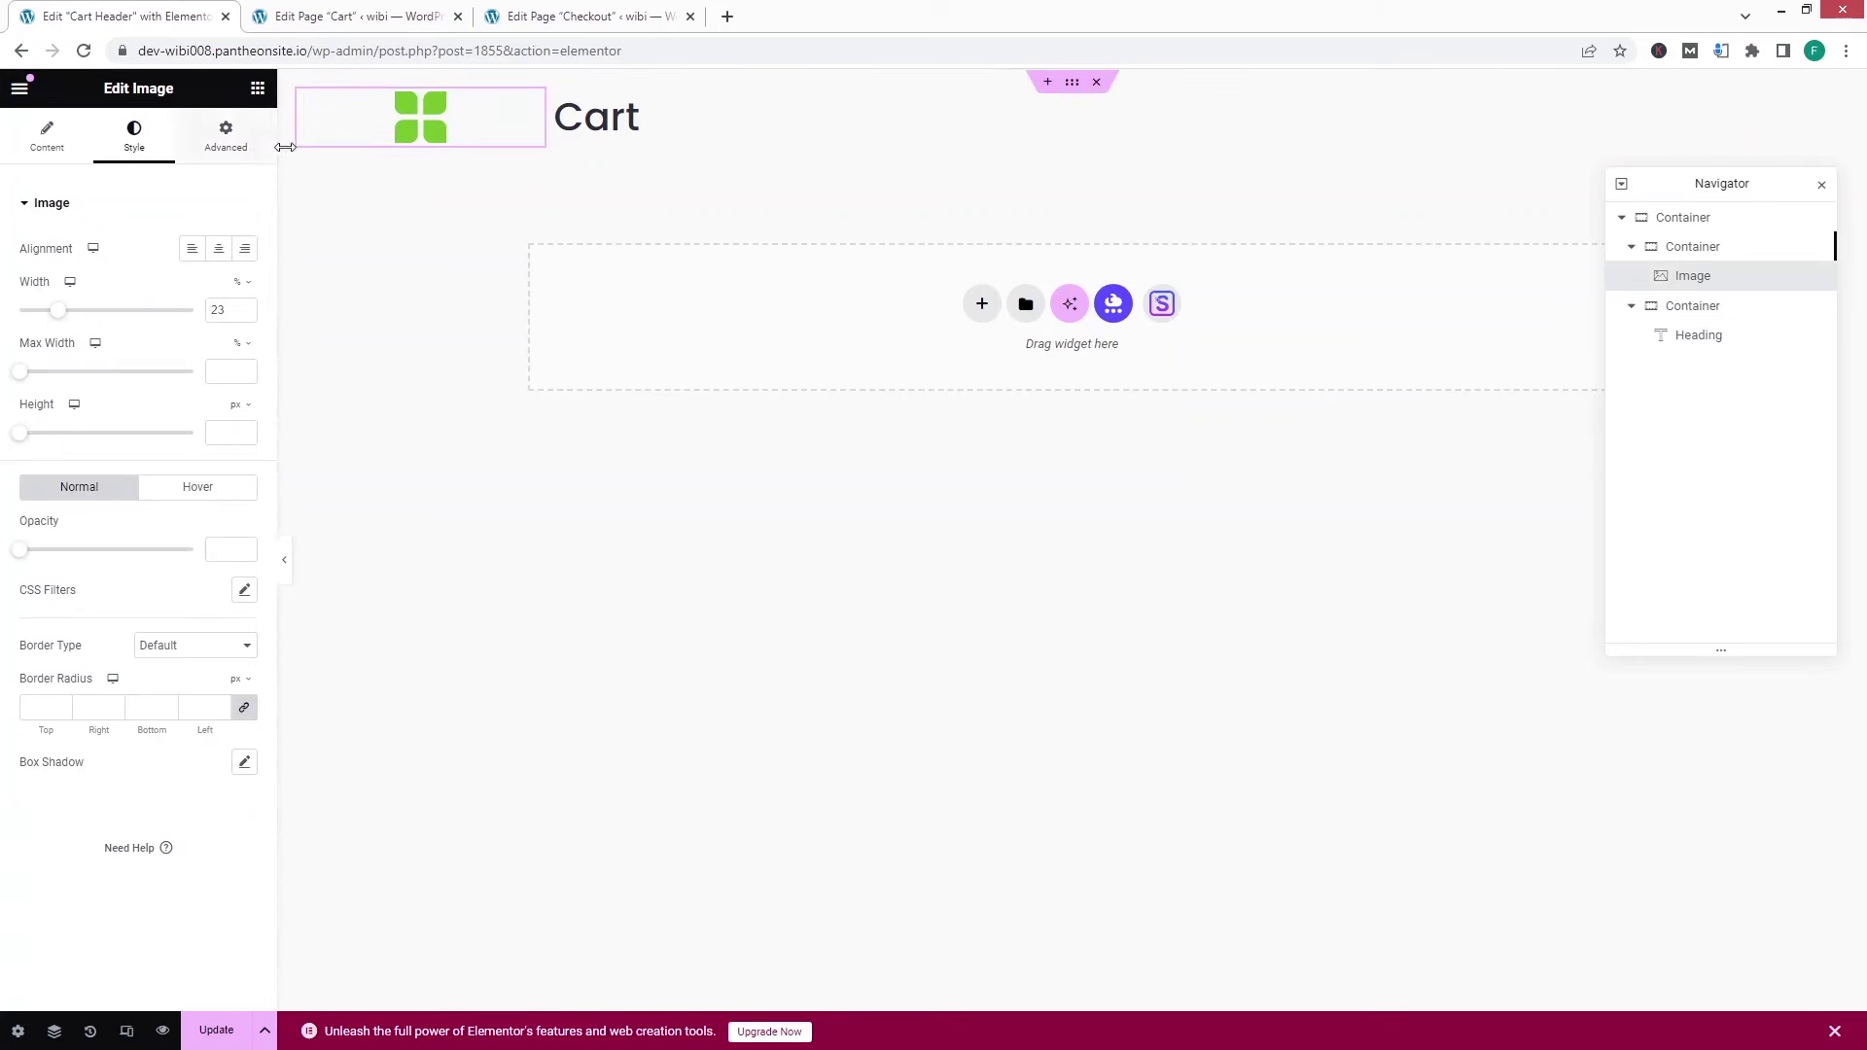
pyautogui.hotkey('ctrl', 'z')
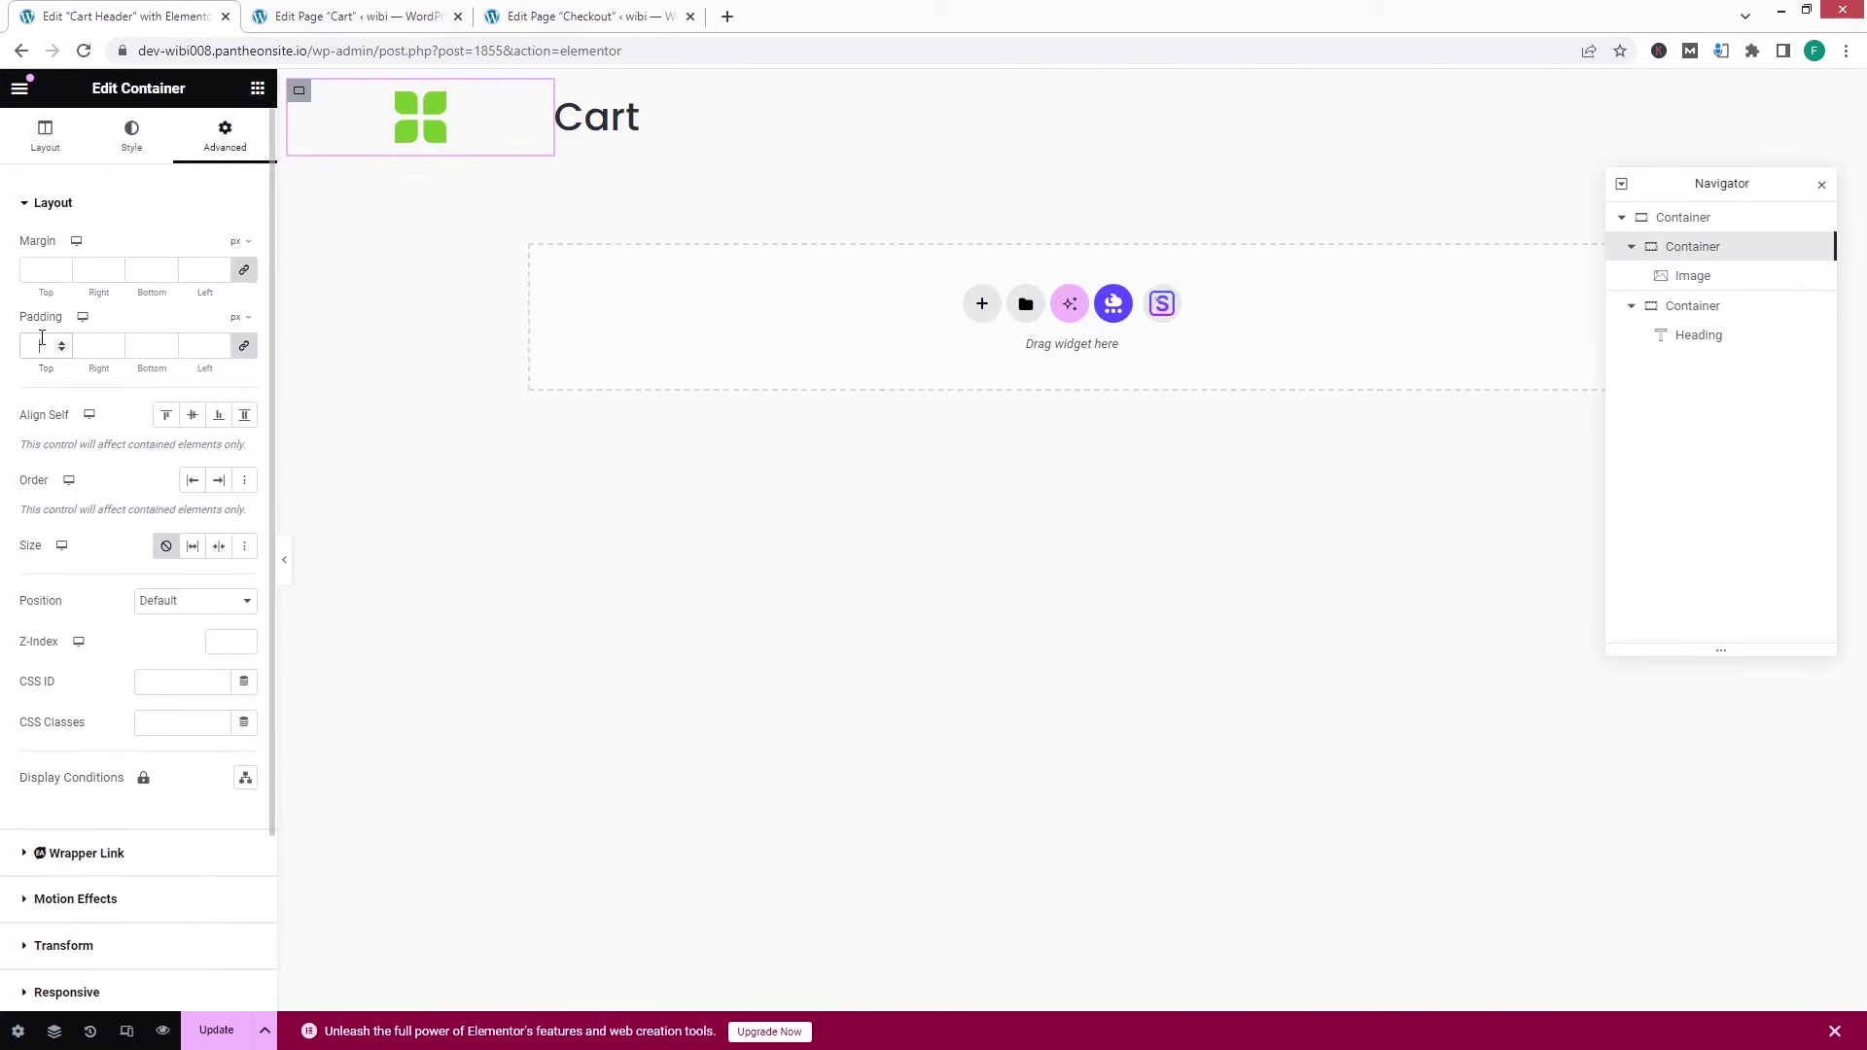
pyautogui.click(42, 344)
pyautogui.write('0')
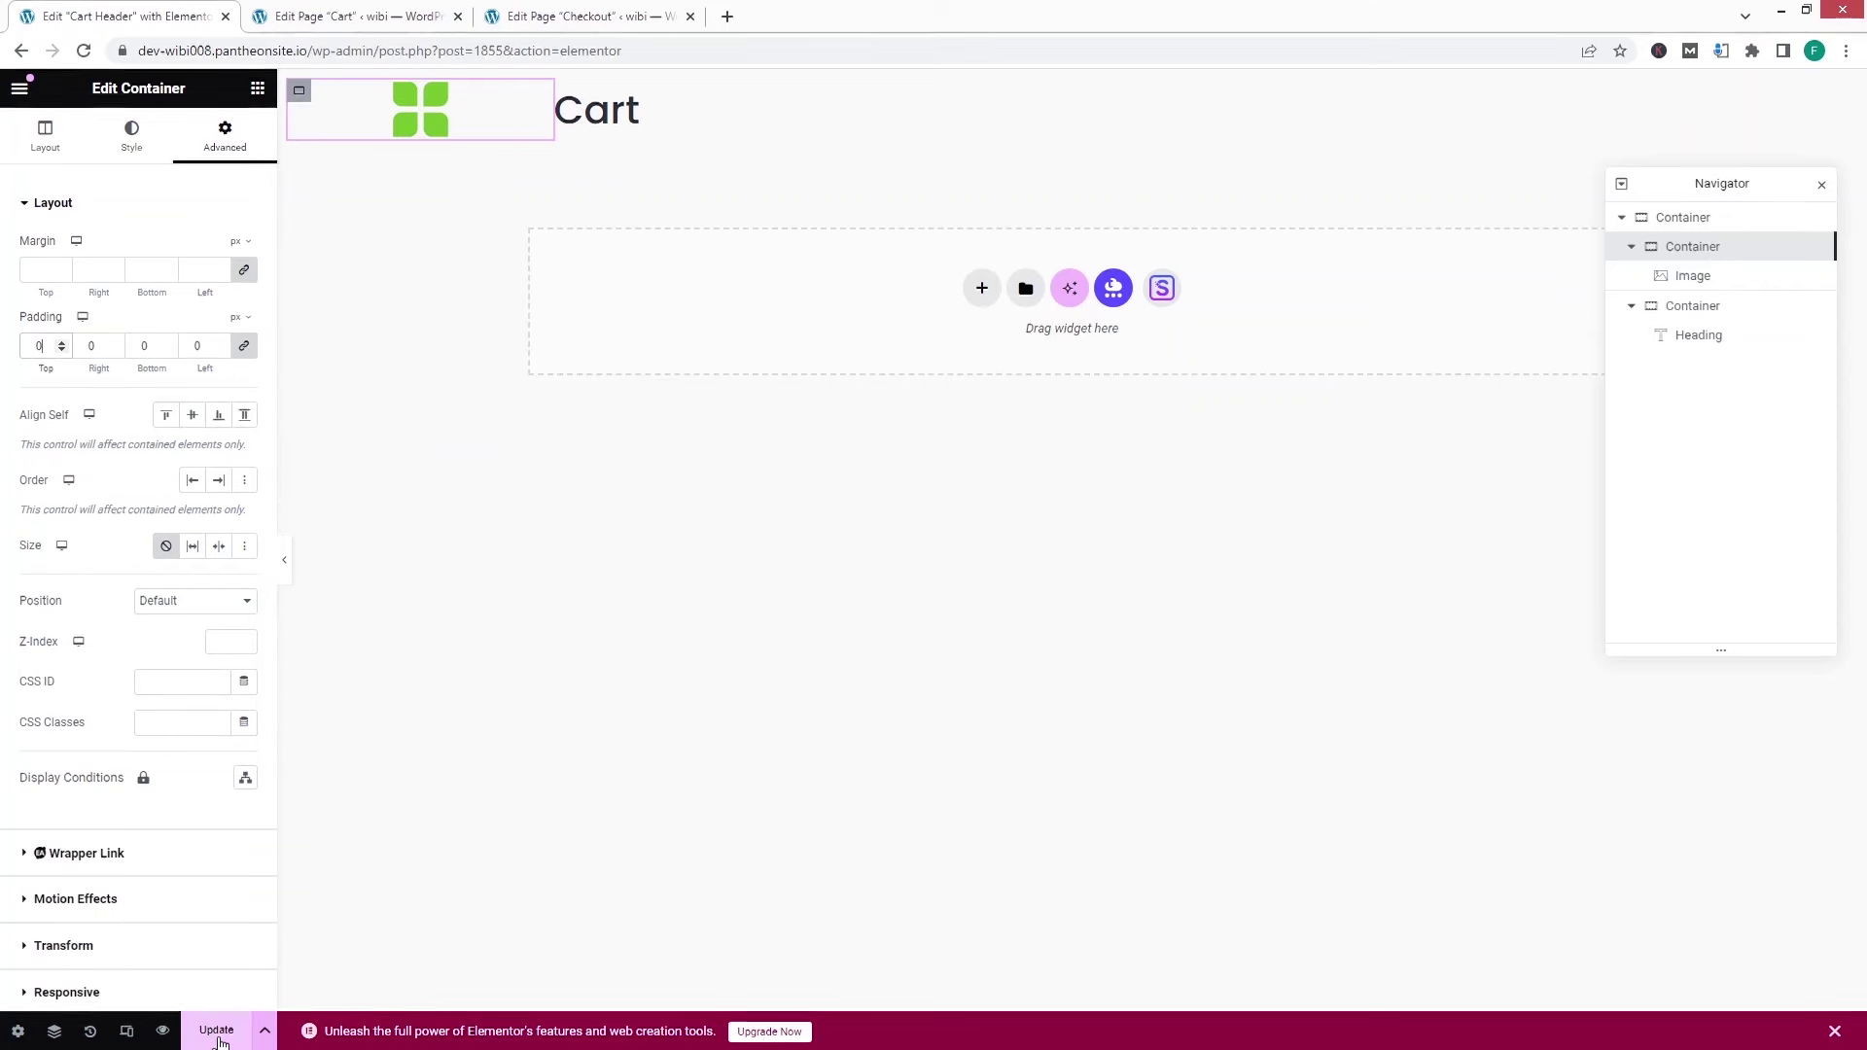
pyautogui.click(217, 1032)
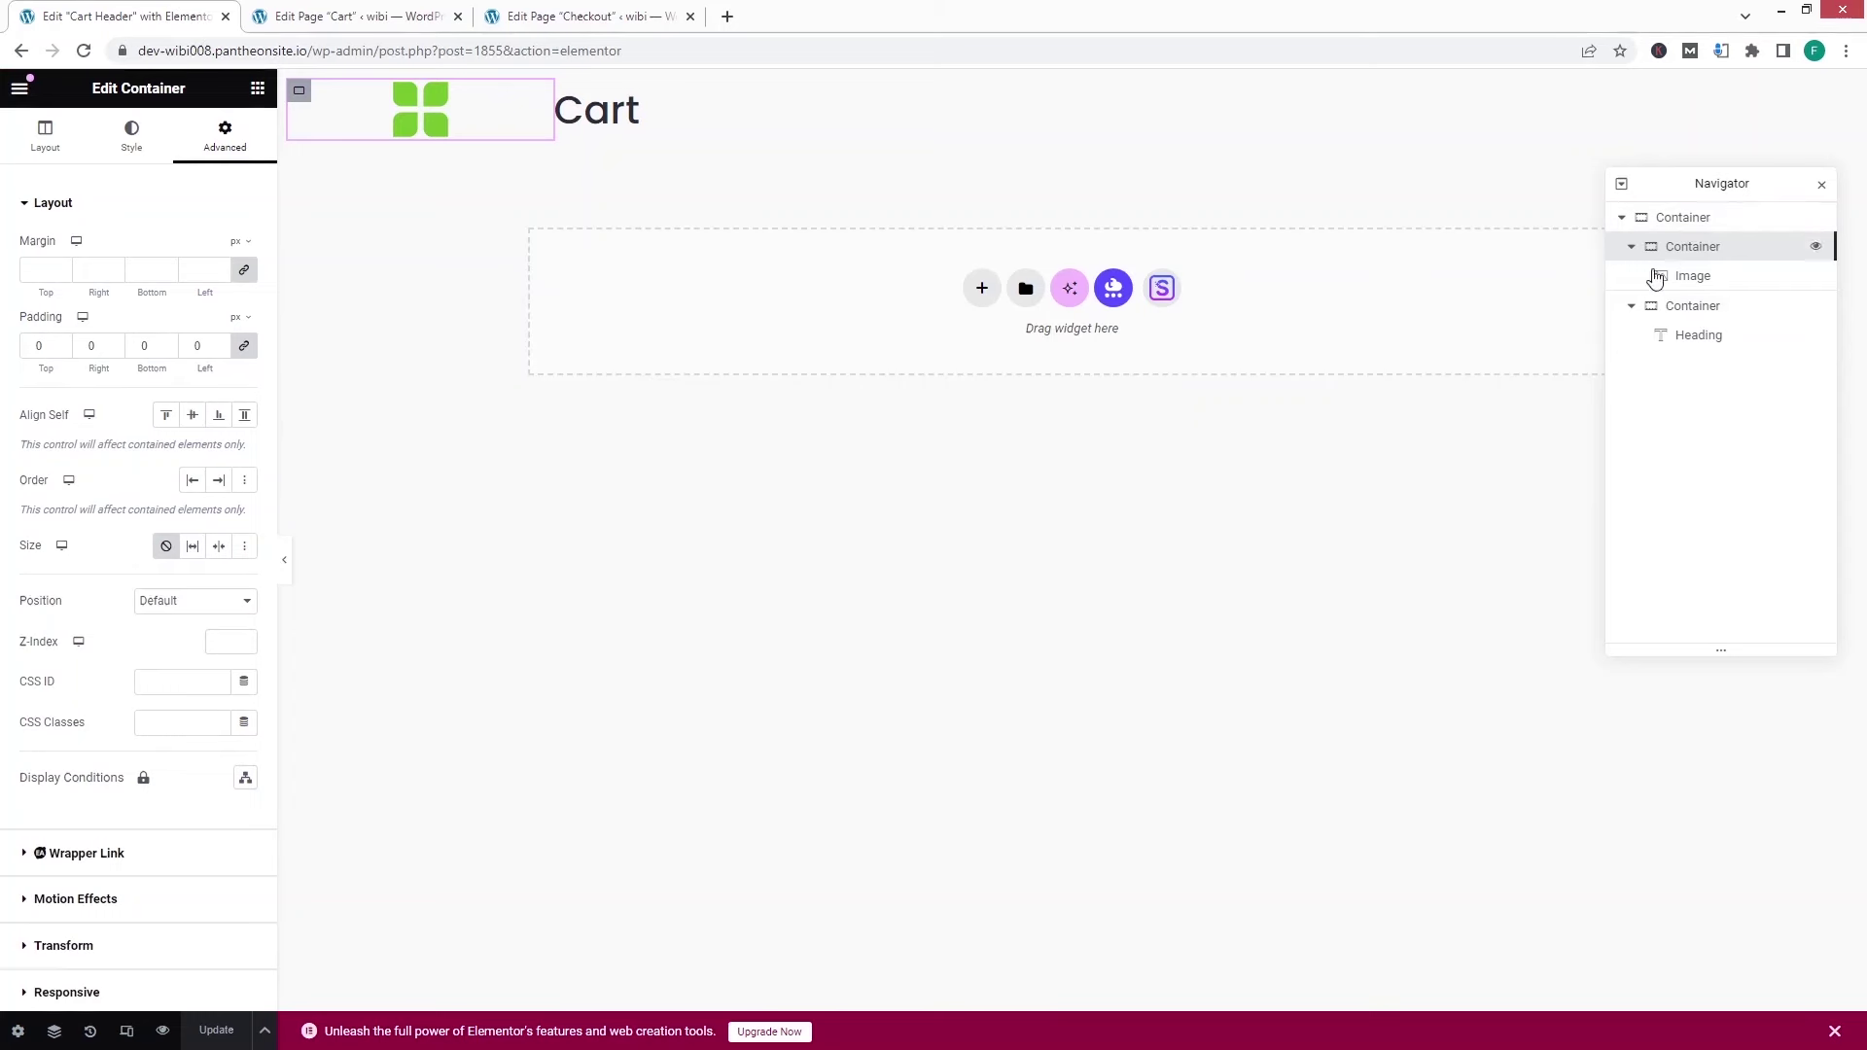
# - Give the whole header container a white classic background and save
pyautogui.click(1680, 218)
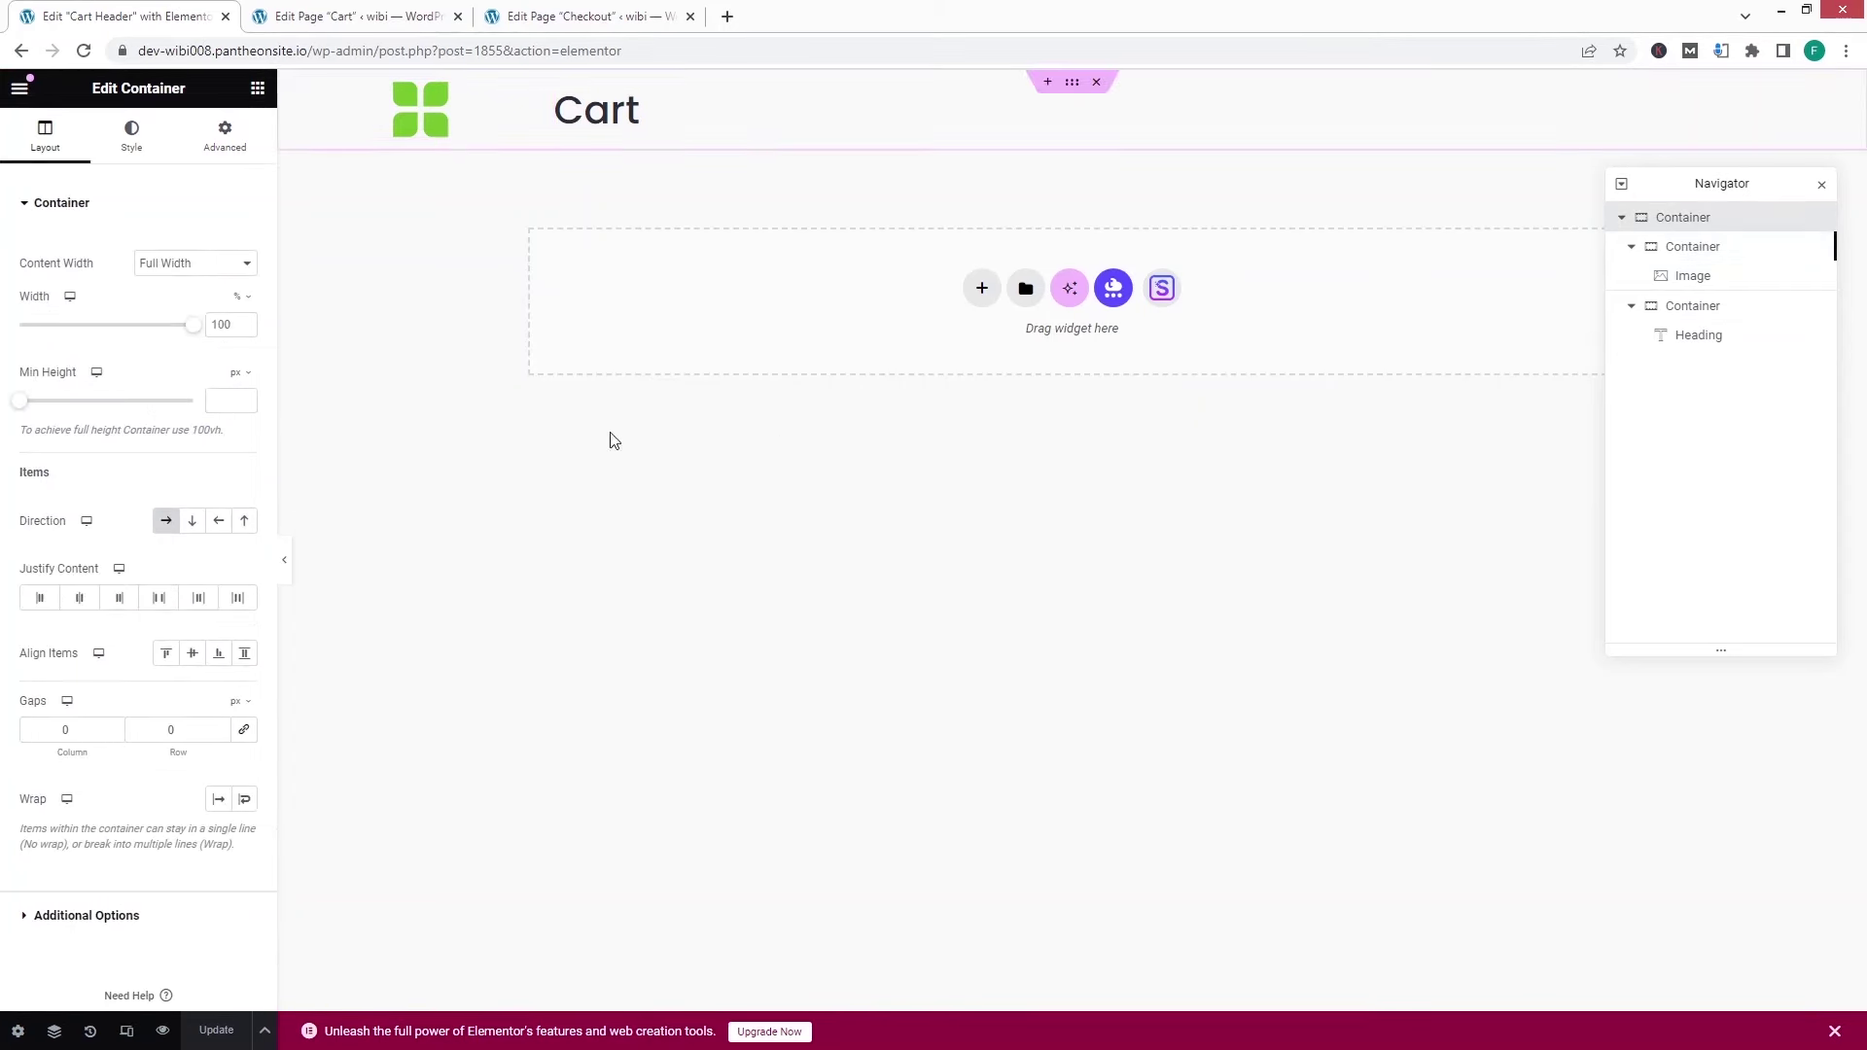
pyautogui.click(132, 146)
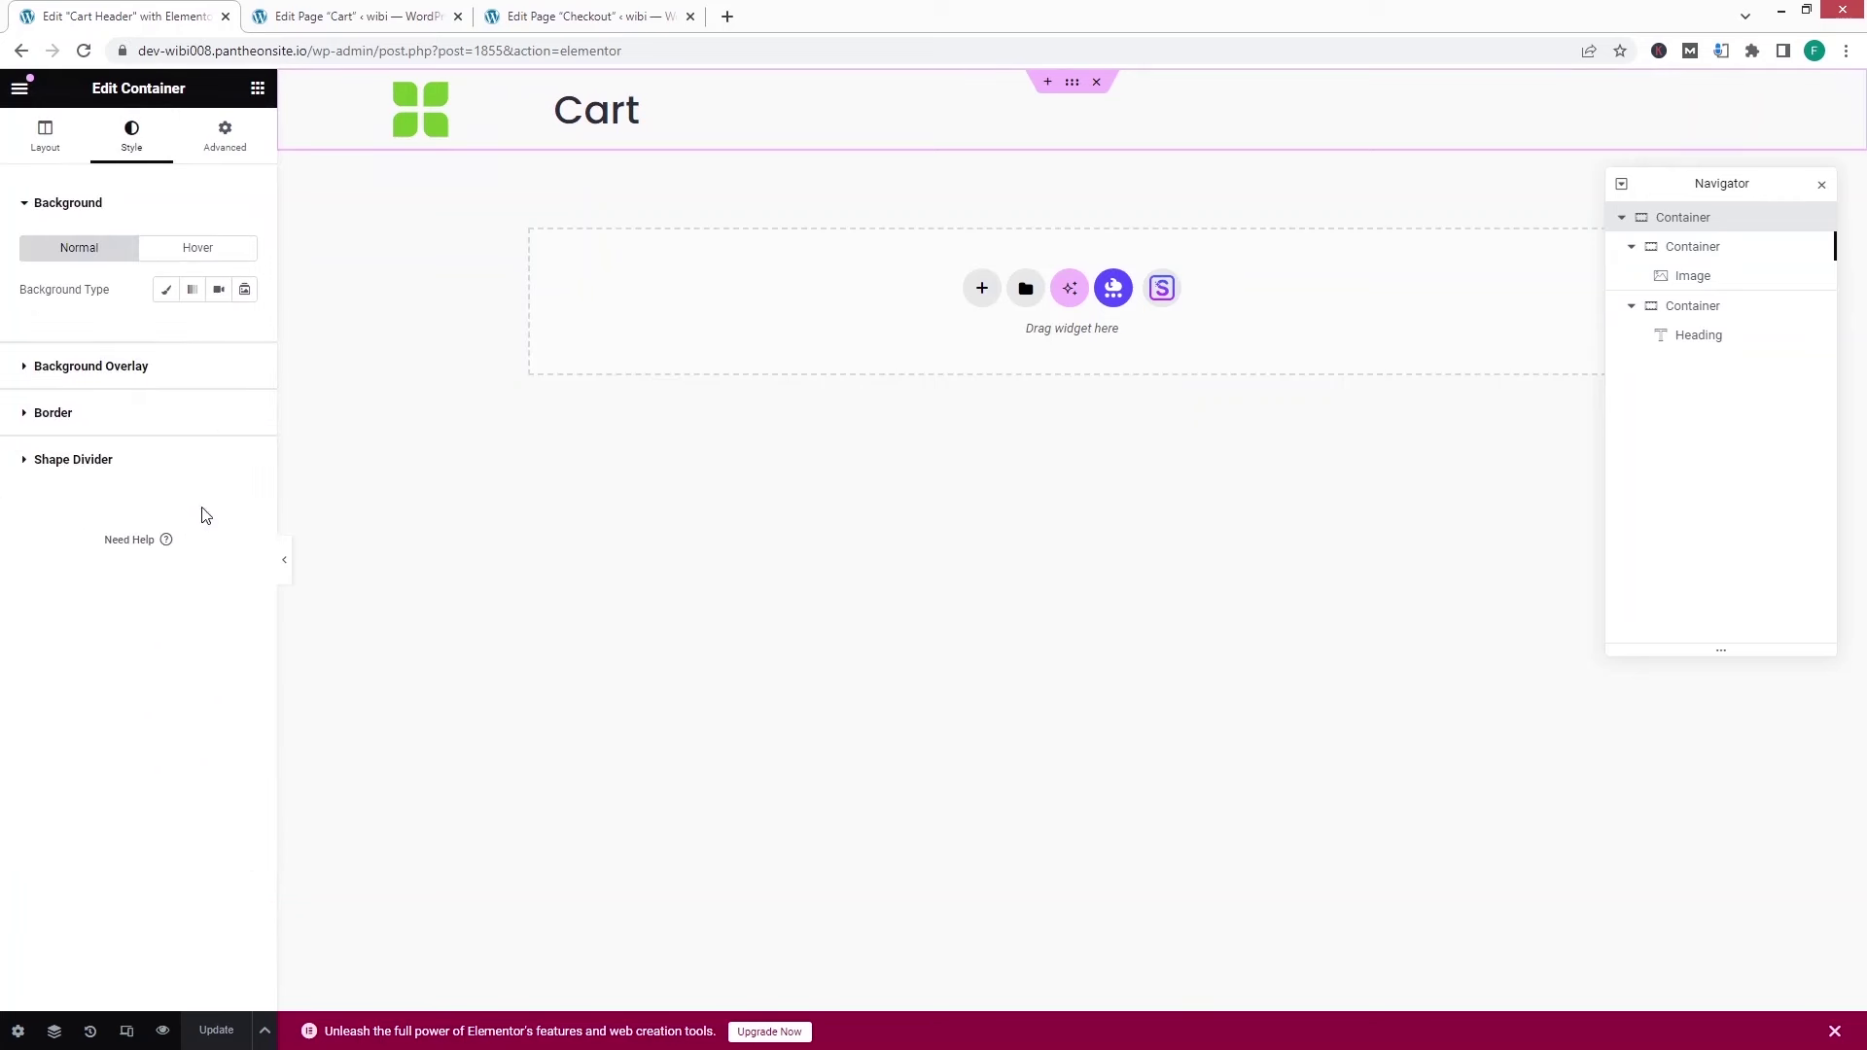
pyautogui.click(166, 289)
pyautogui.click(244, 329)
pyautogui.moveTo(248, 449); pyautogui.dragTo(42, 400)
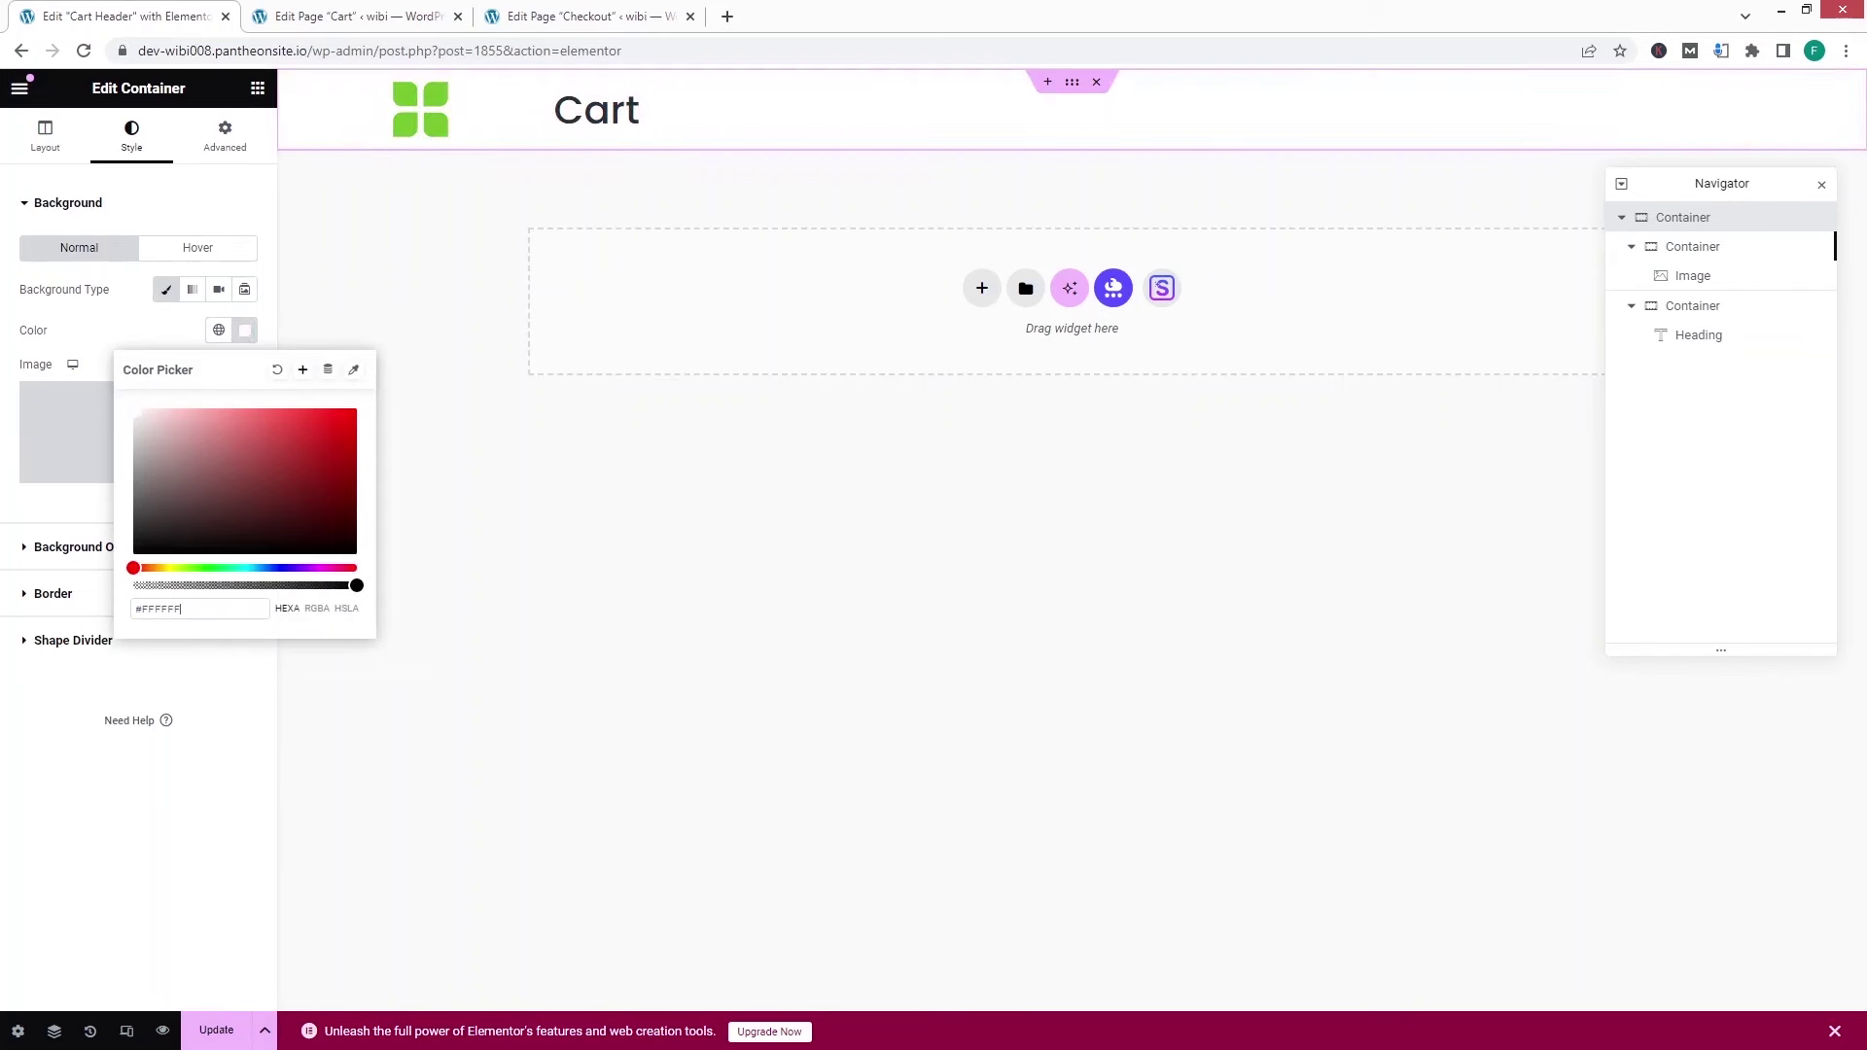
pyautogui.click(216, 1030)
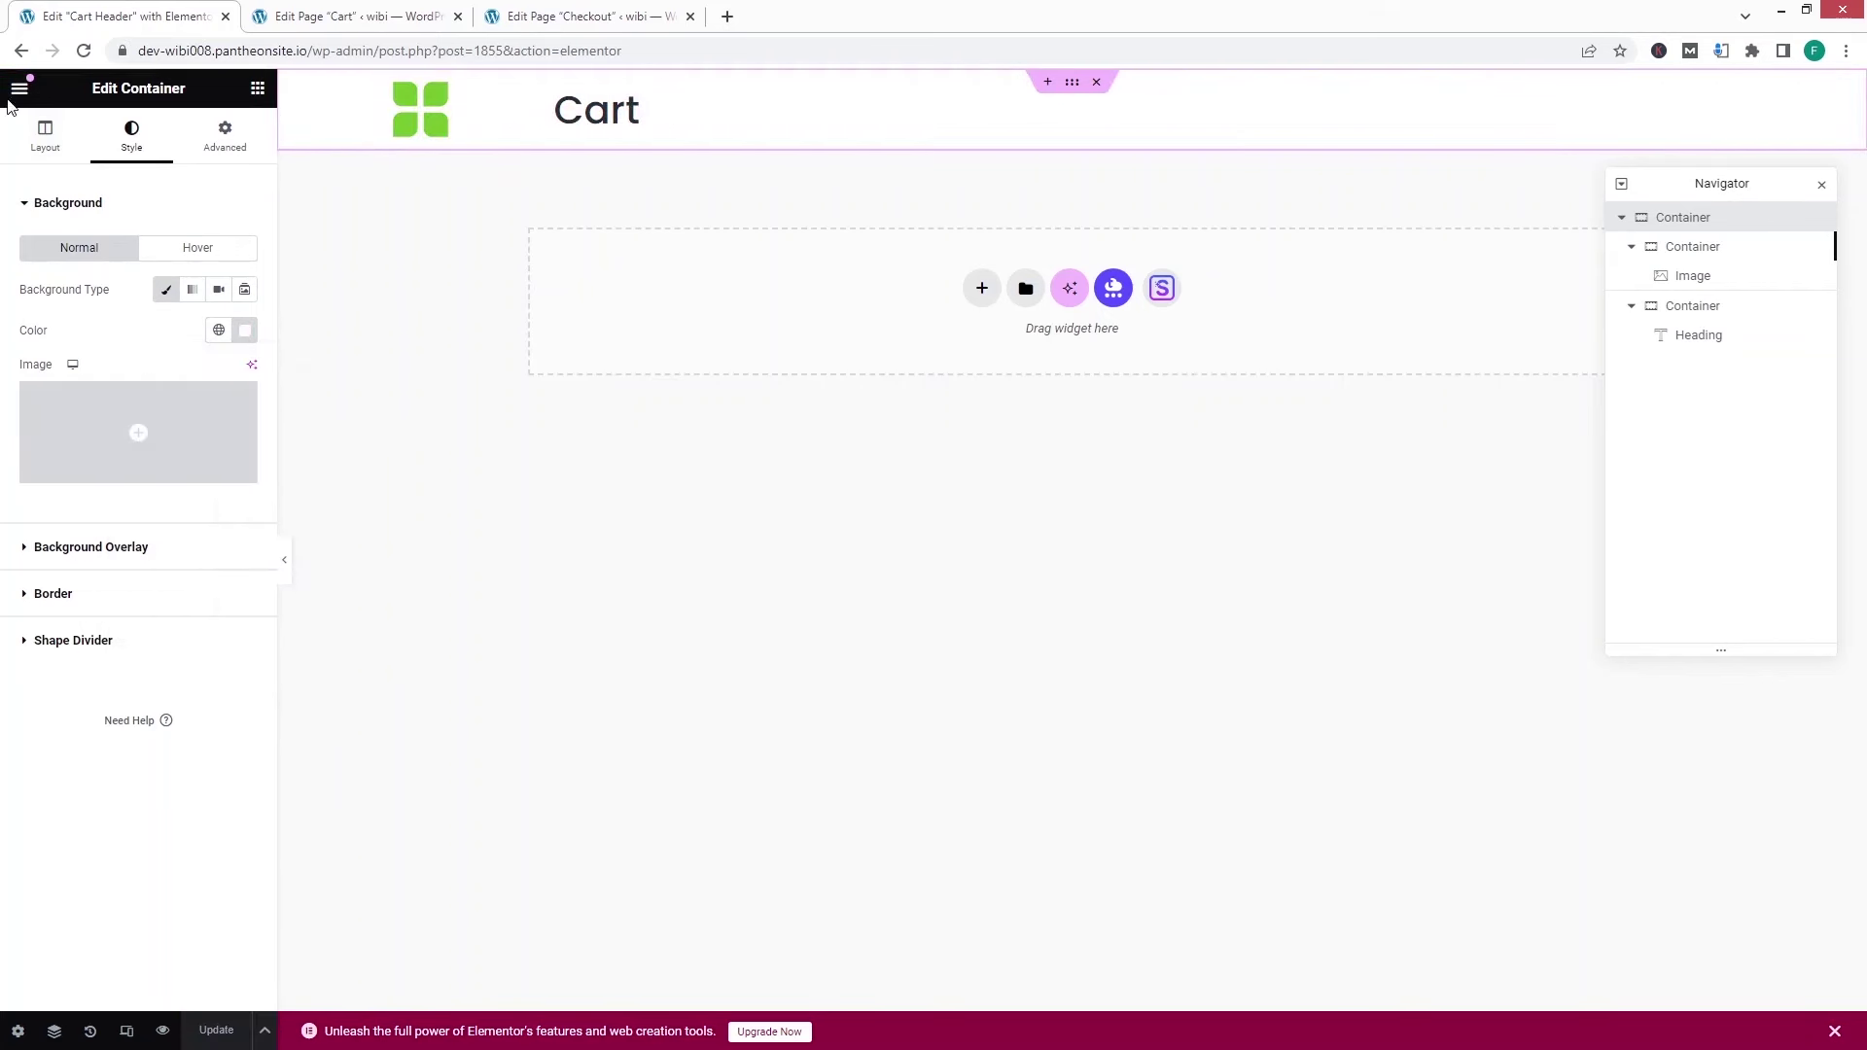
# - Exit Elementor and duplicate the Cart Header in the templates list
pyautogui.click(20, 89)
pyautogui.click(75, 545)
pyautogui.click(949, 636)
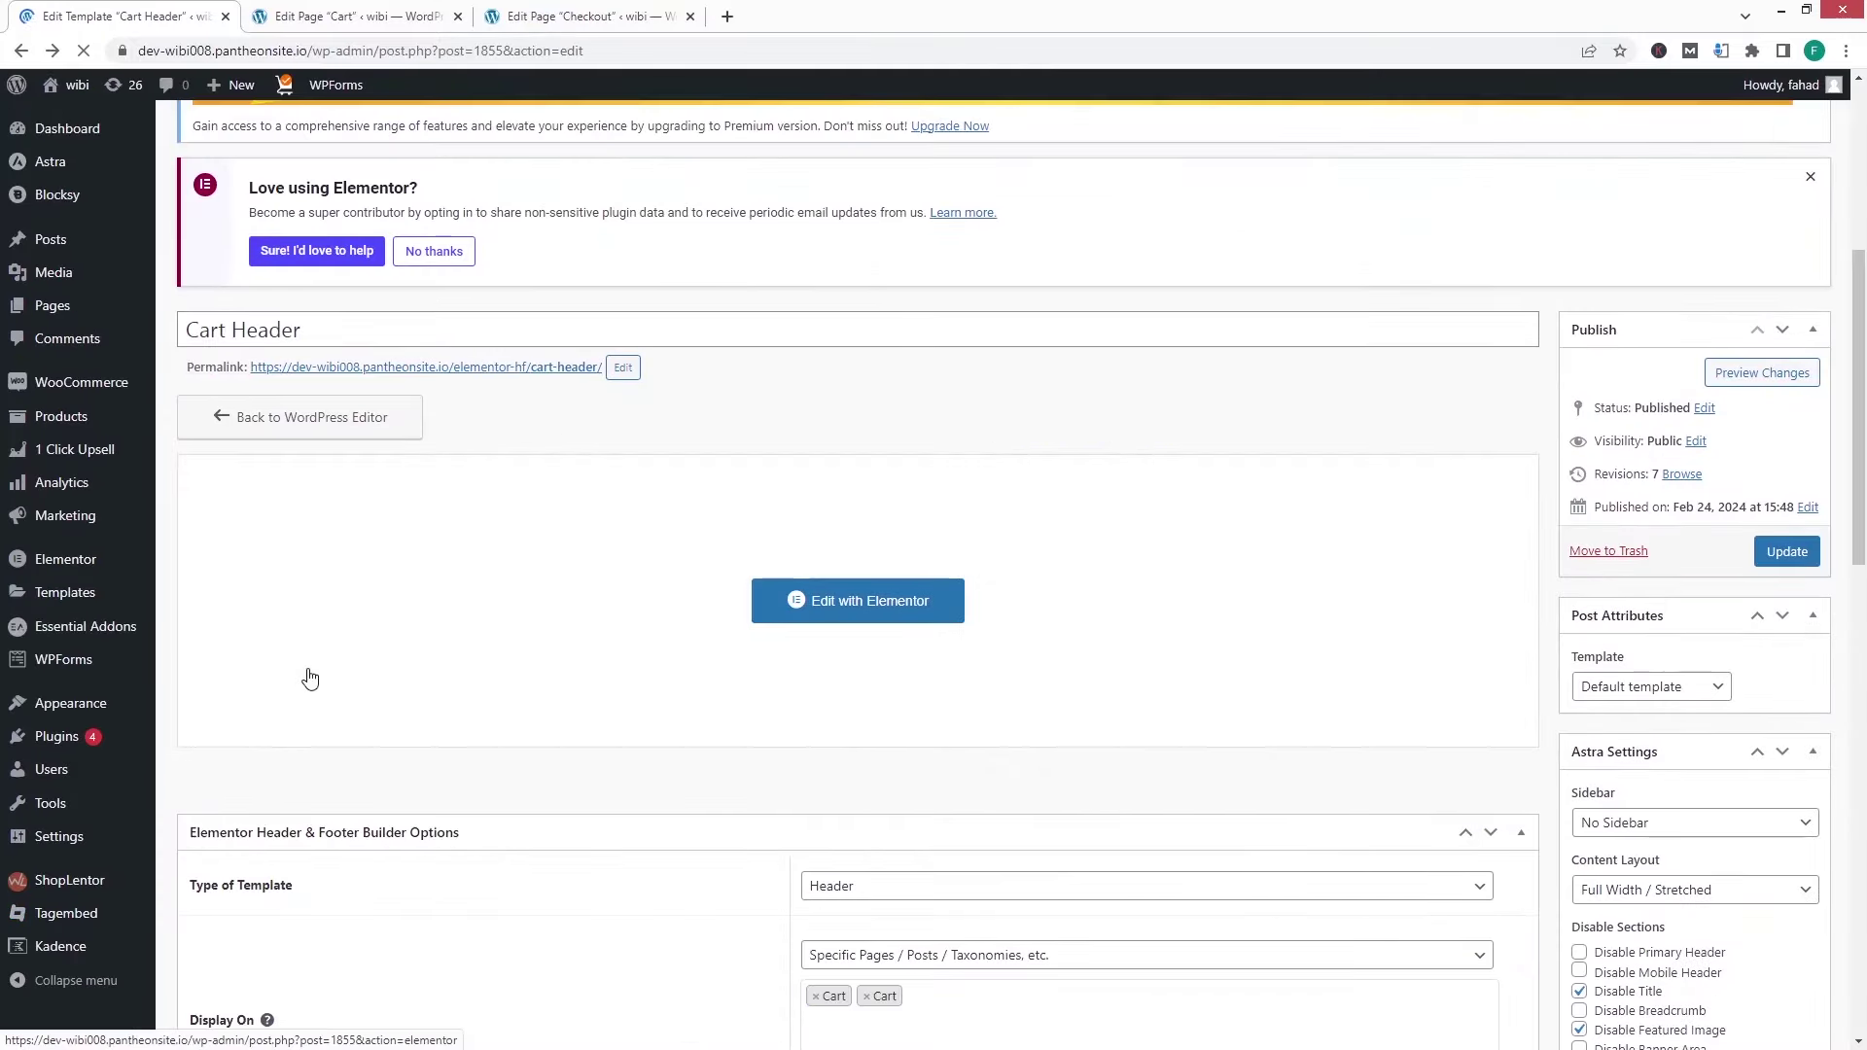
pyautogui.moveTo(107, 717)
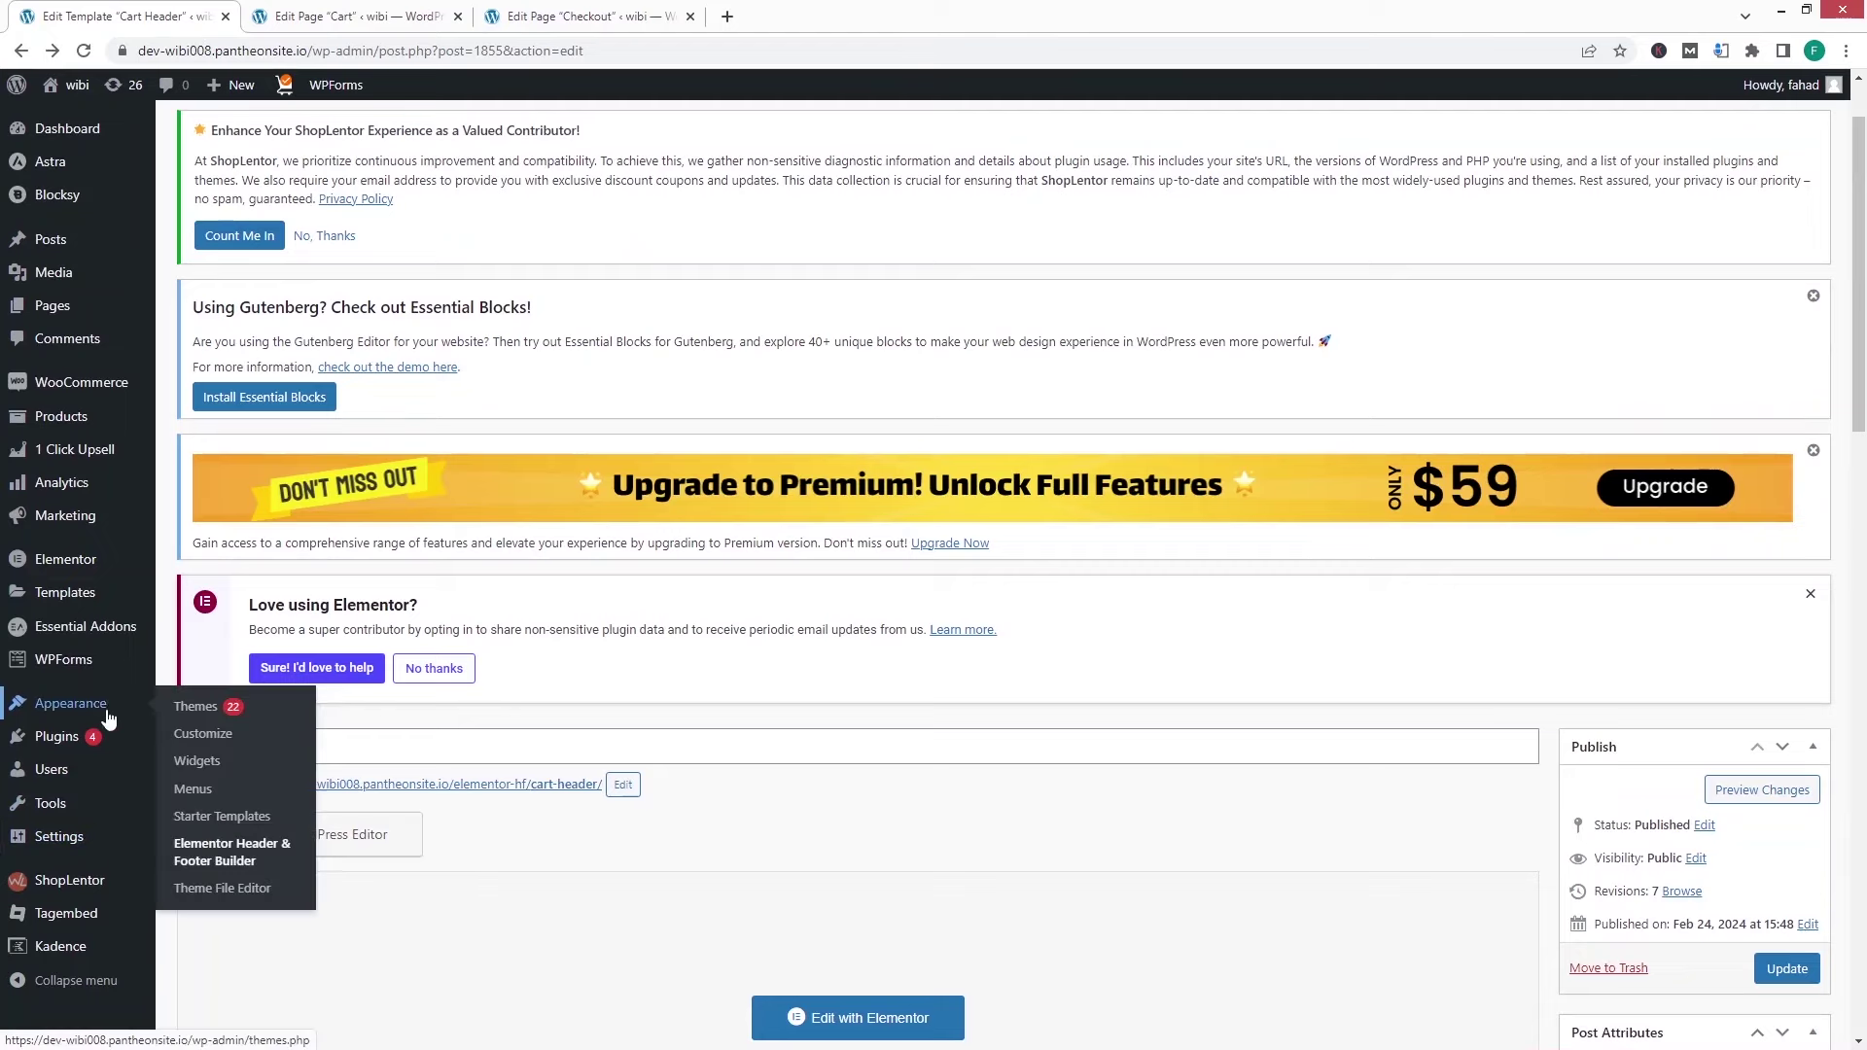
pyautogui.click(234, 852)
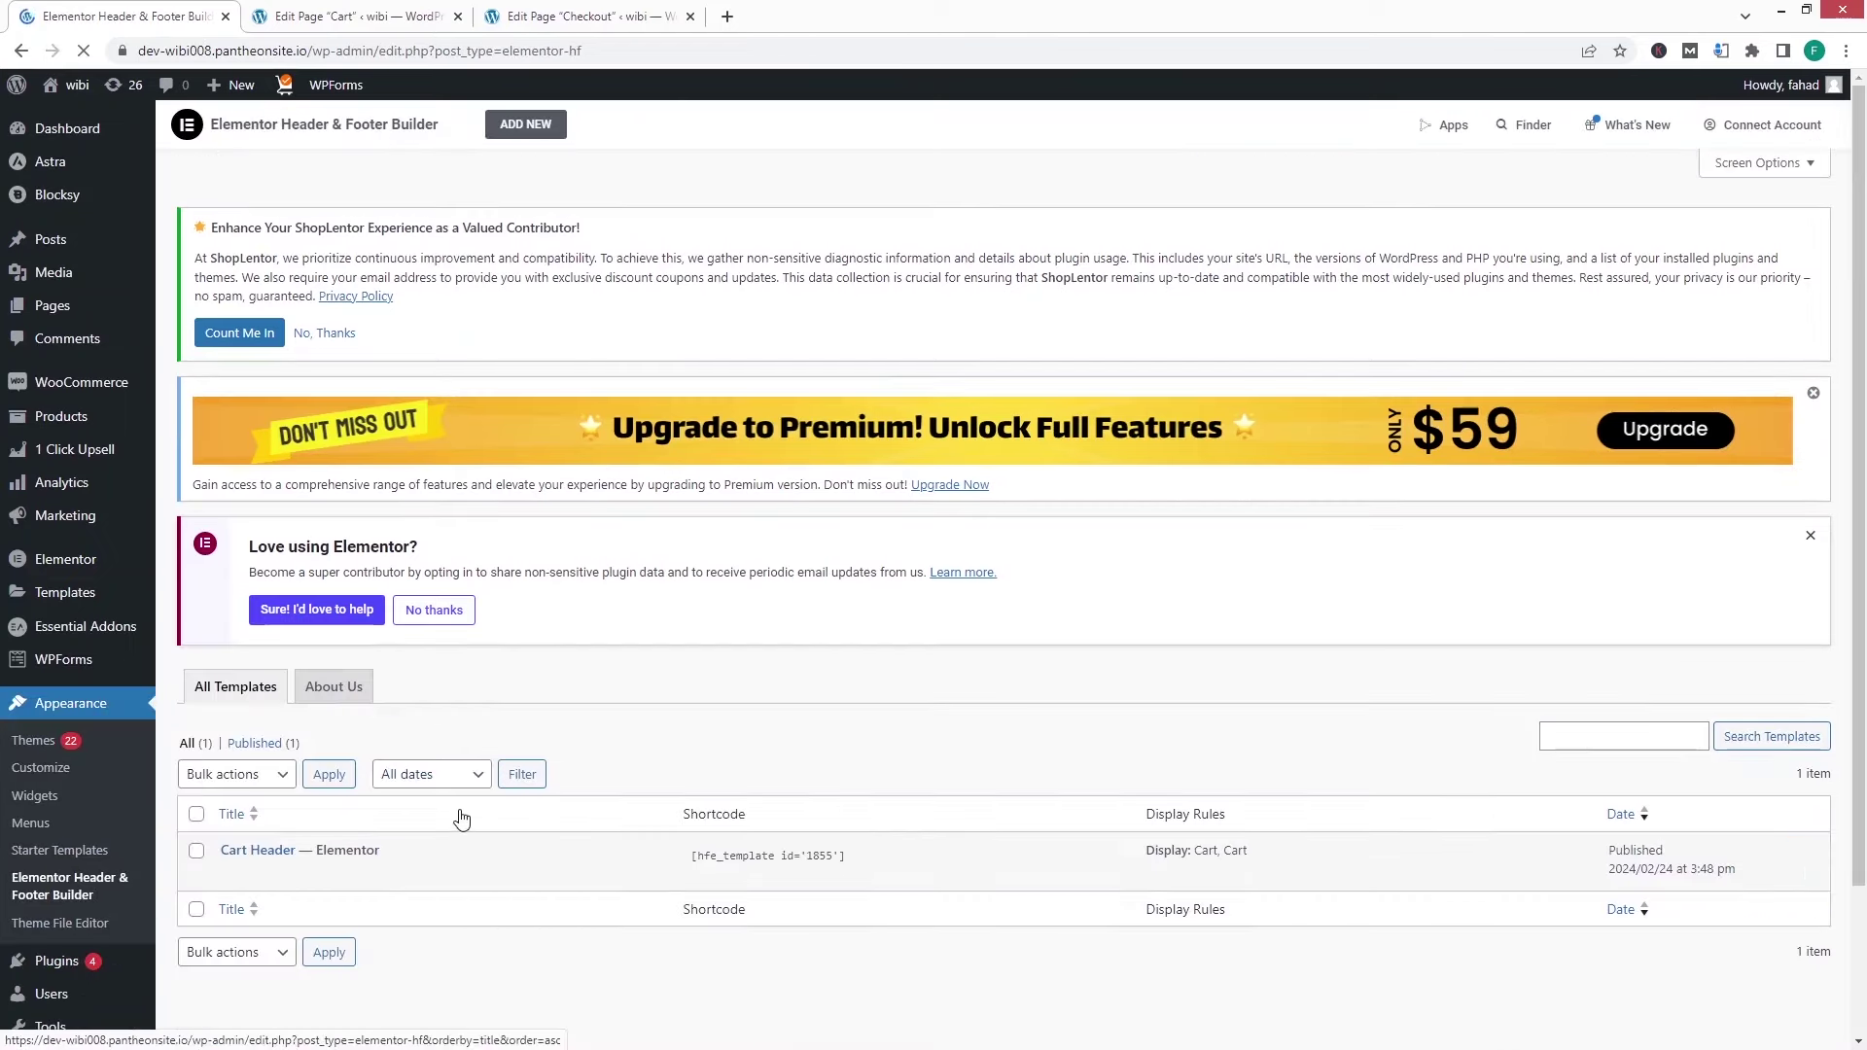
pyautogui.scroll(-1, 462, 820)
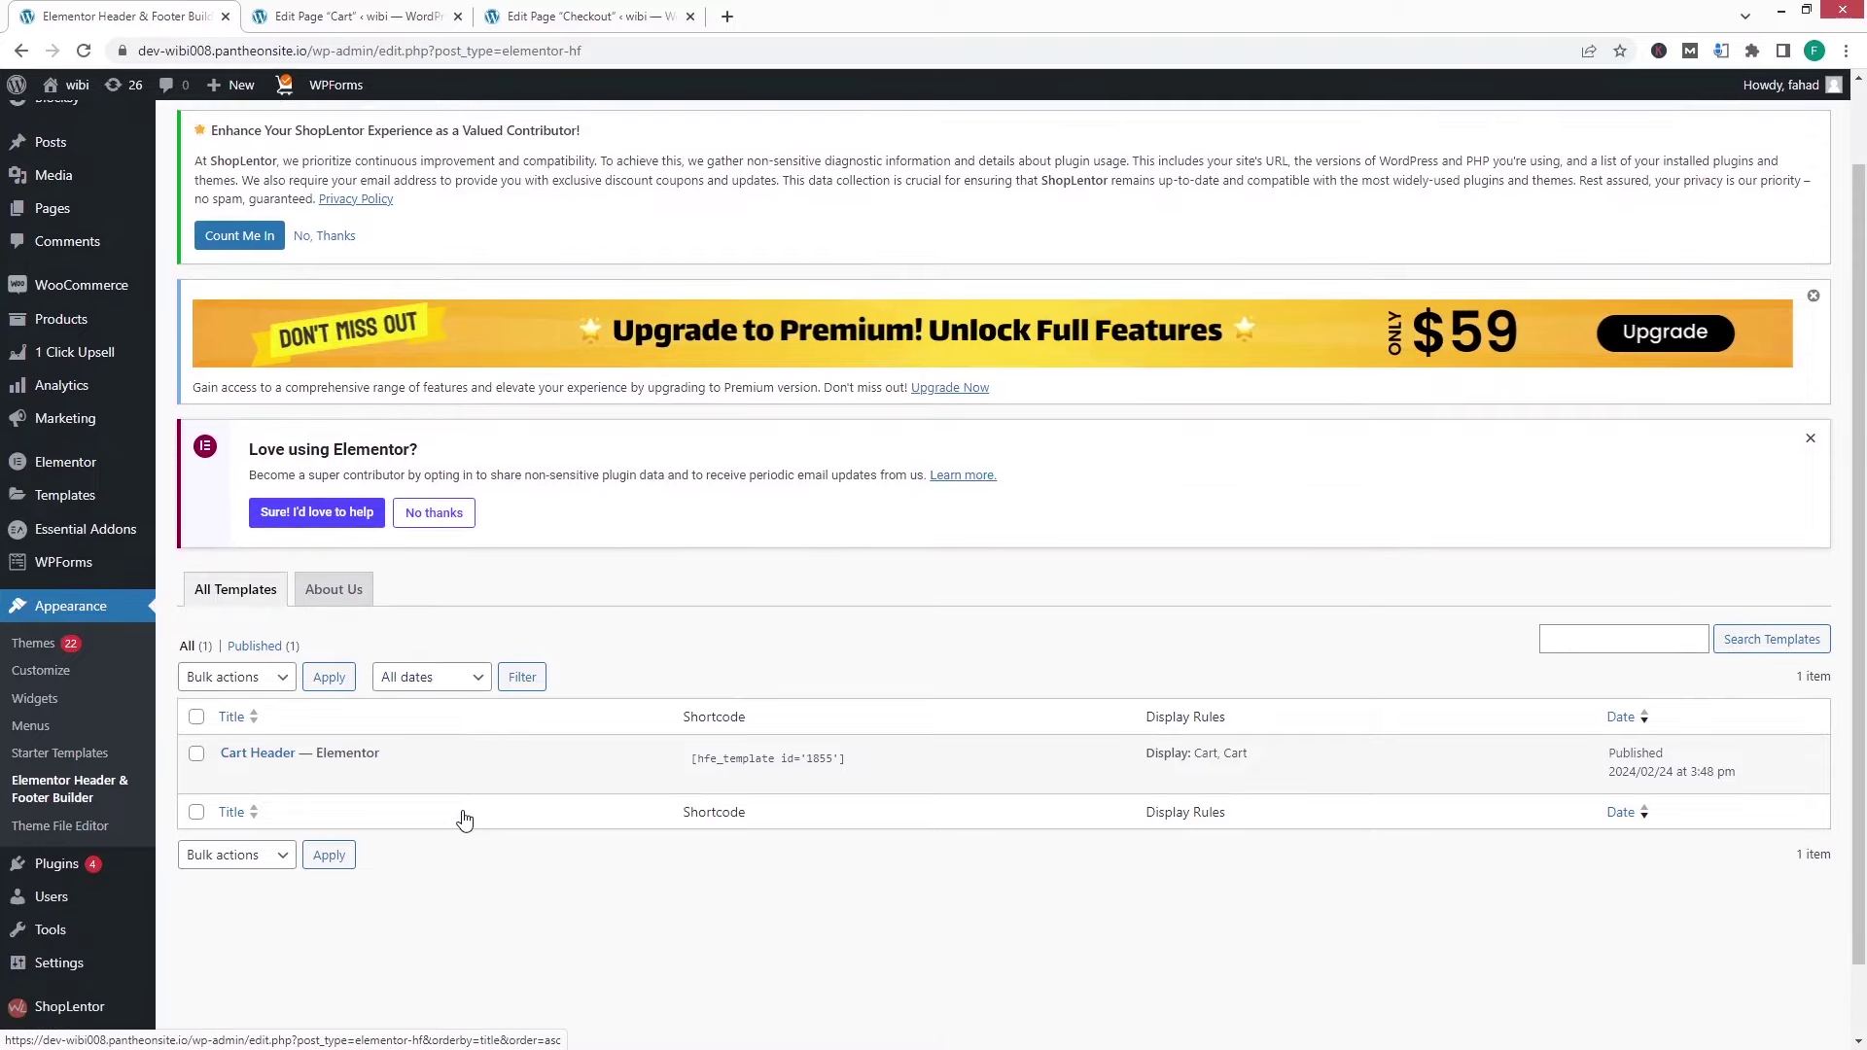
pyautogui.moveTo(308, 781)
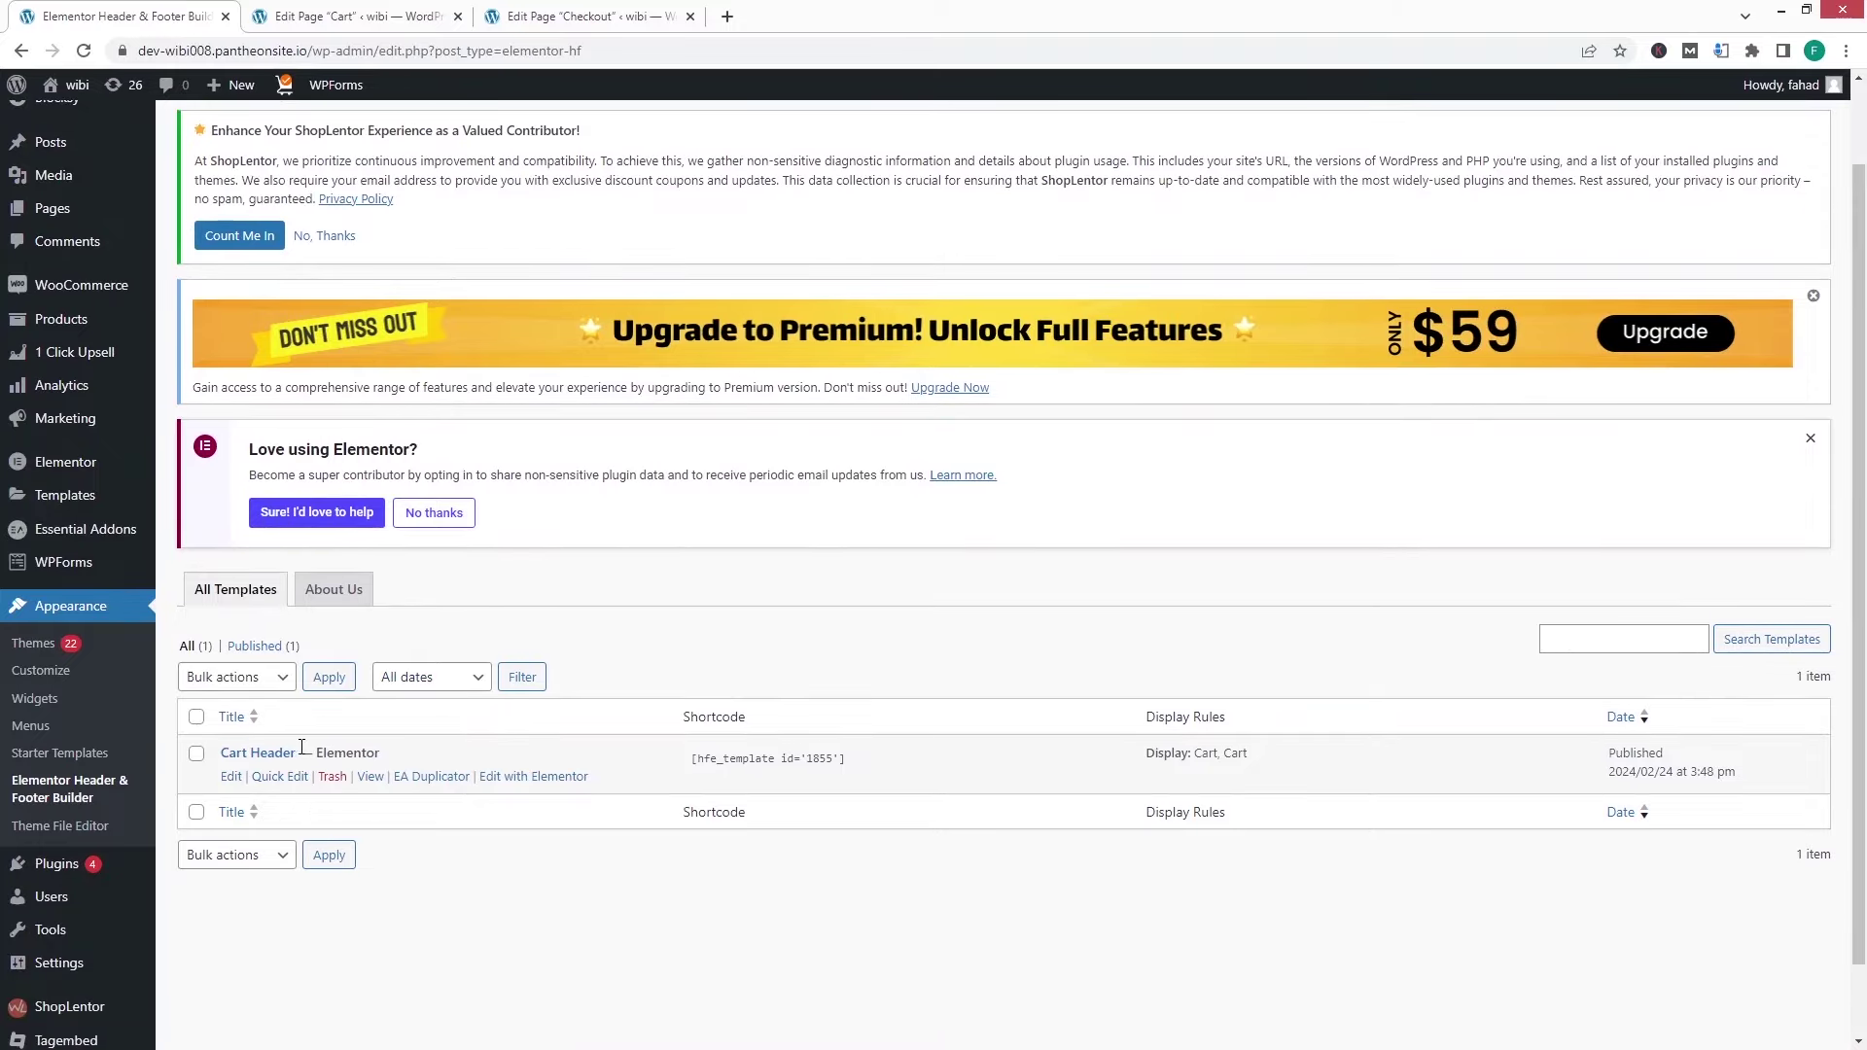
pyautogui.click(431, 778)
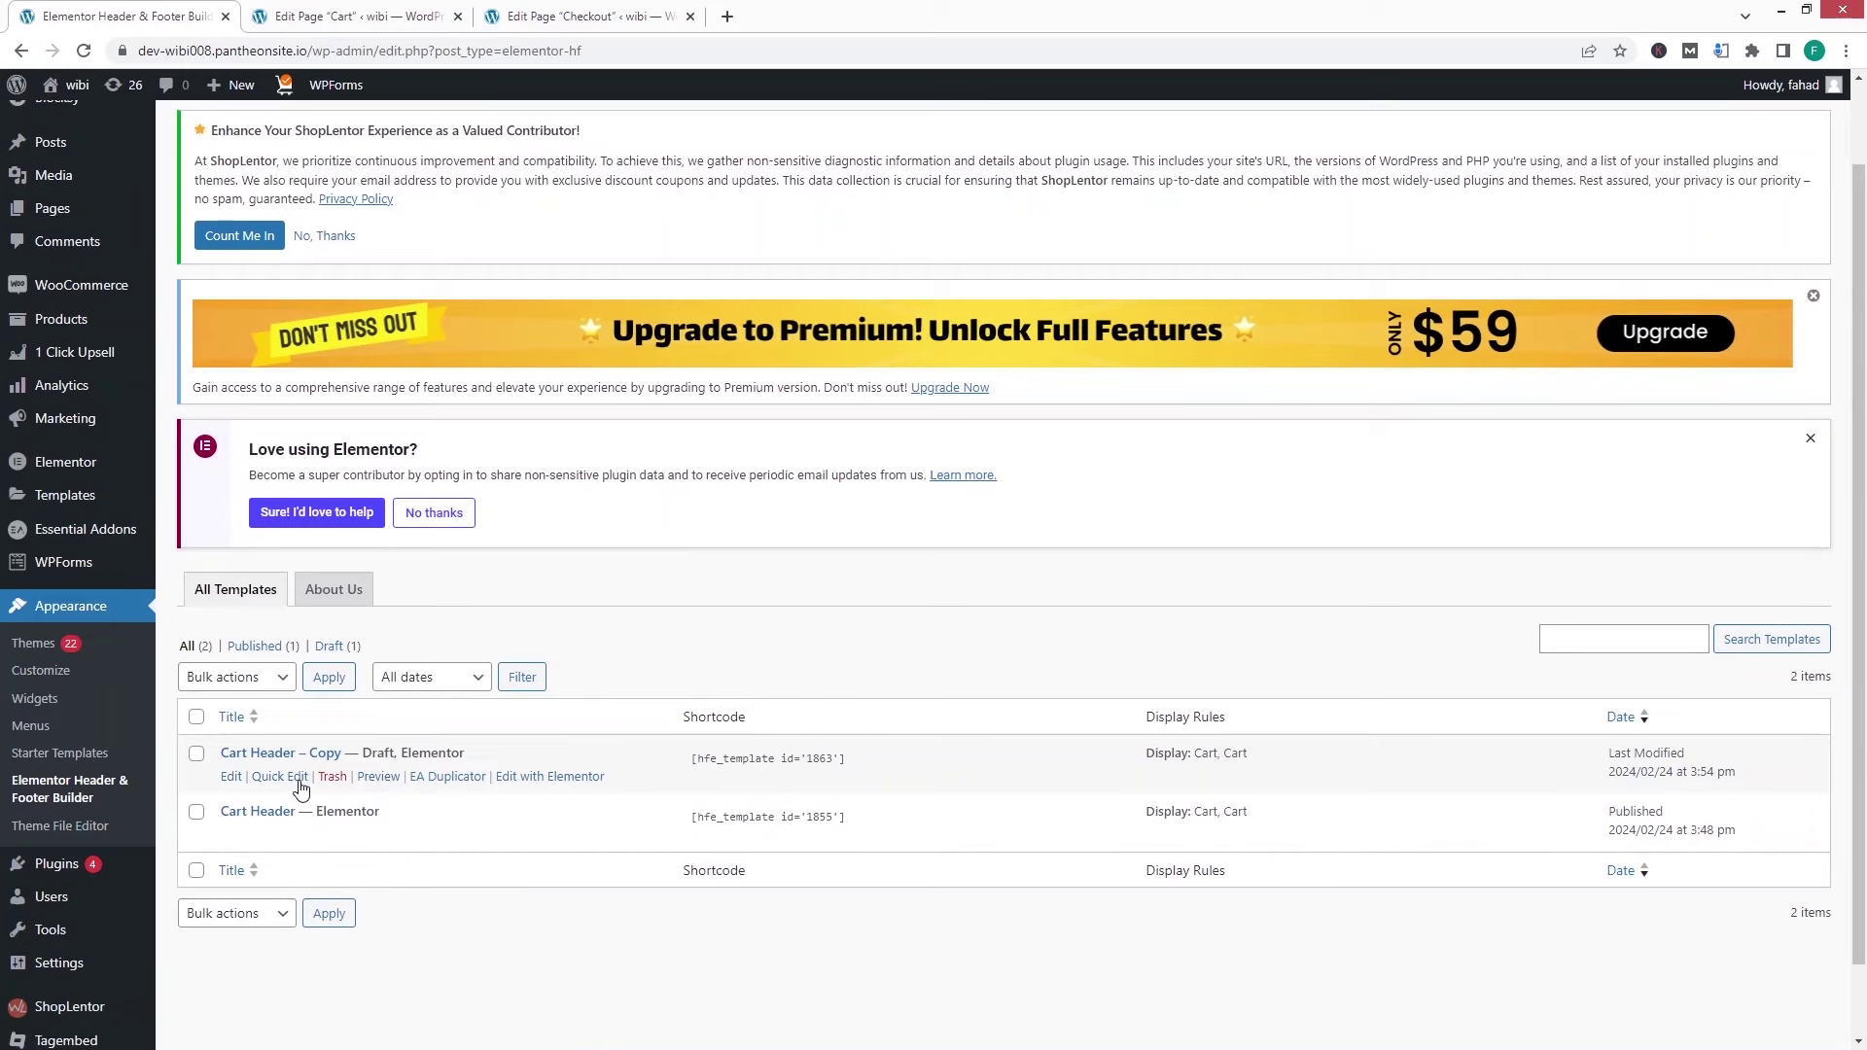
# - Rename the copy to 'Checkout Header' and publish it
pyautogui.click(234, 777)
pyautogui.click(425, 553)
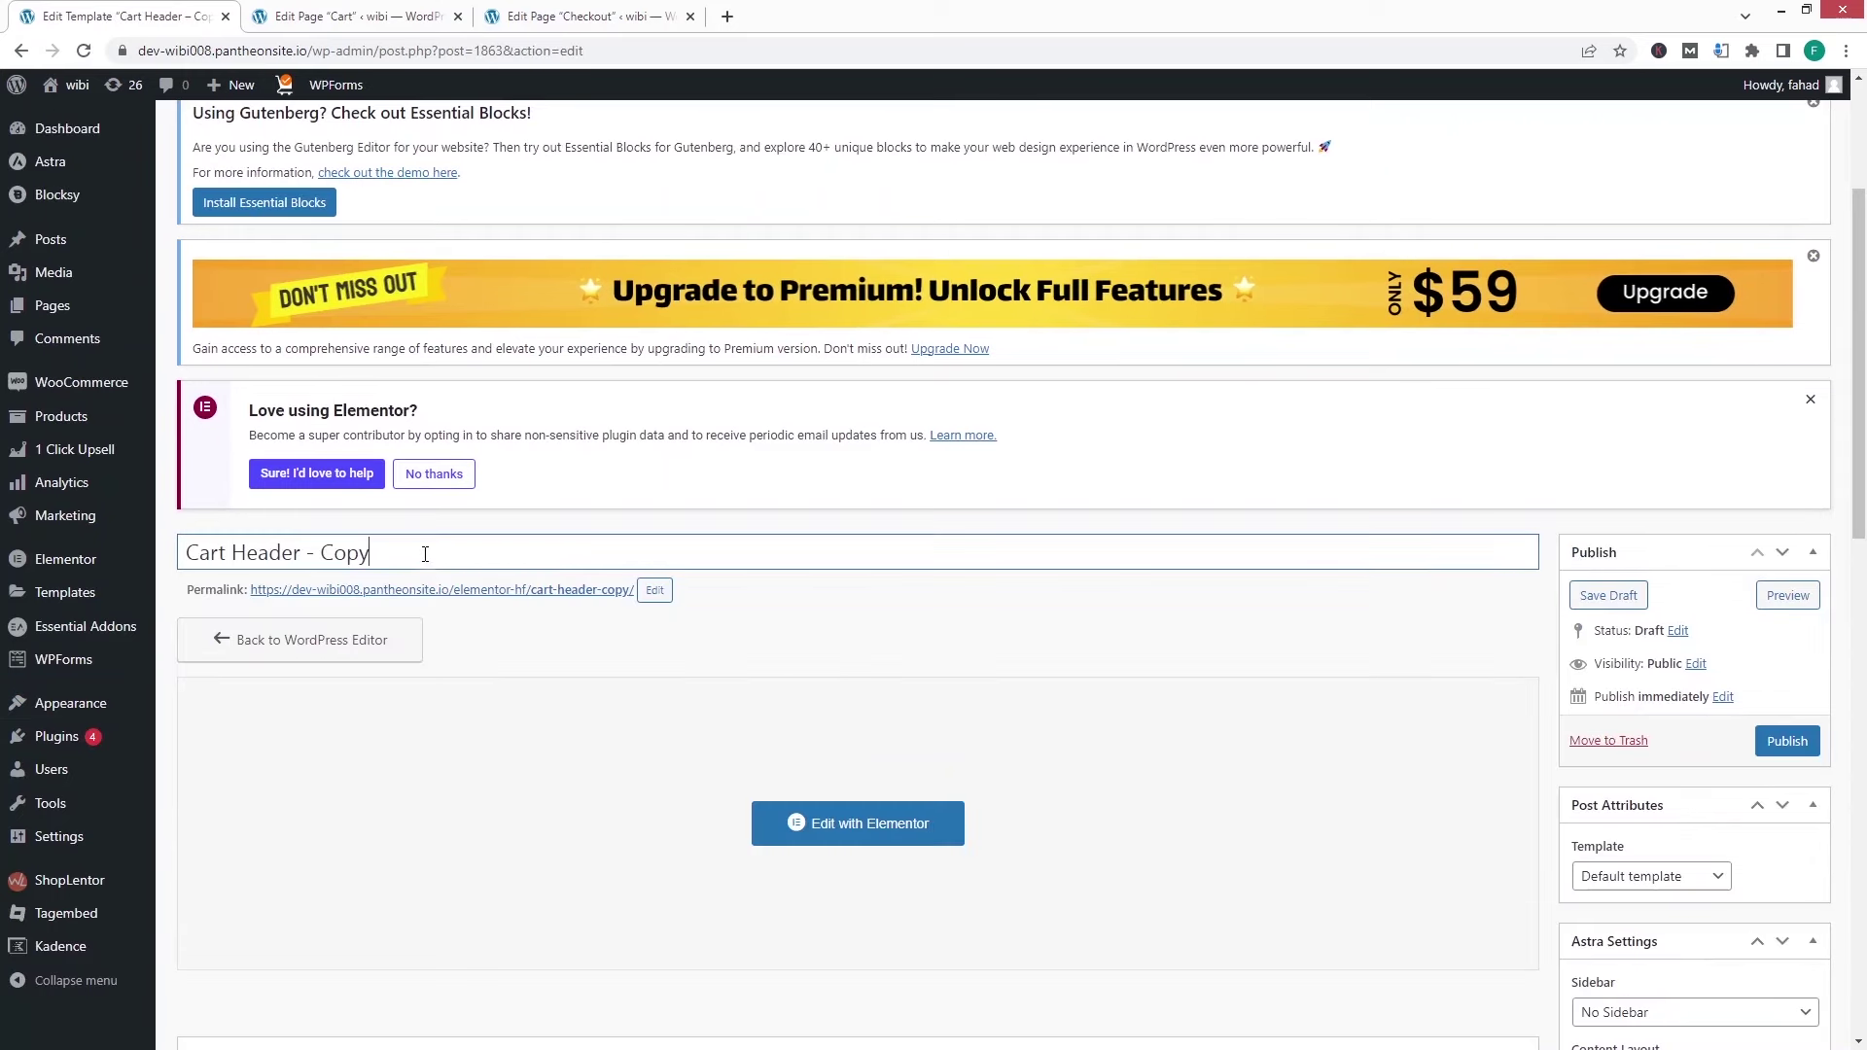
pyautogui.moveTo(366, 552); pyautogui.dragTo(311, 537)
pyautogui.hotkey('ctrl', 'a')
pyautogui.write('Checkout Header')
pyautogui.scroll(-3, 549, 590)
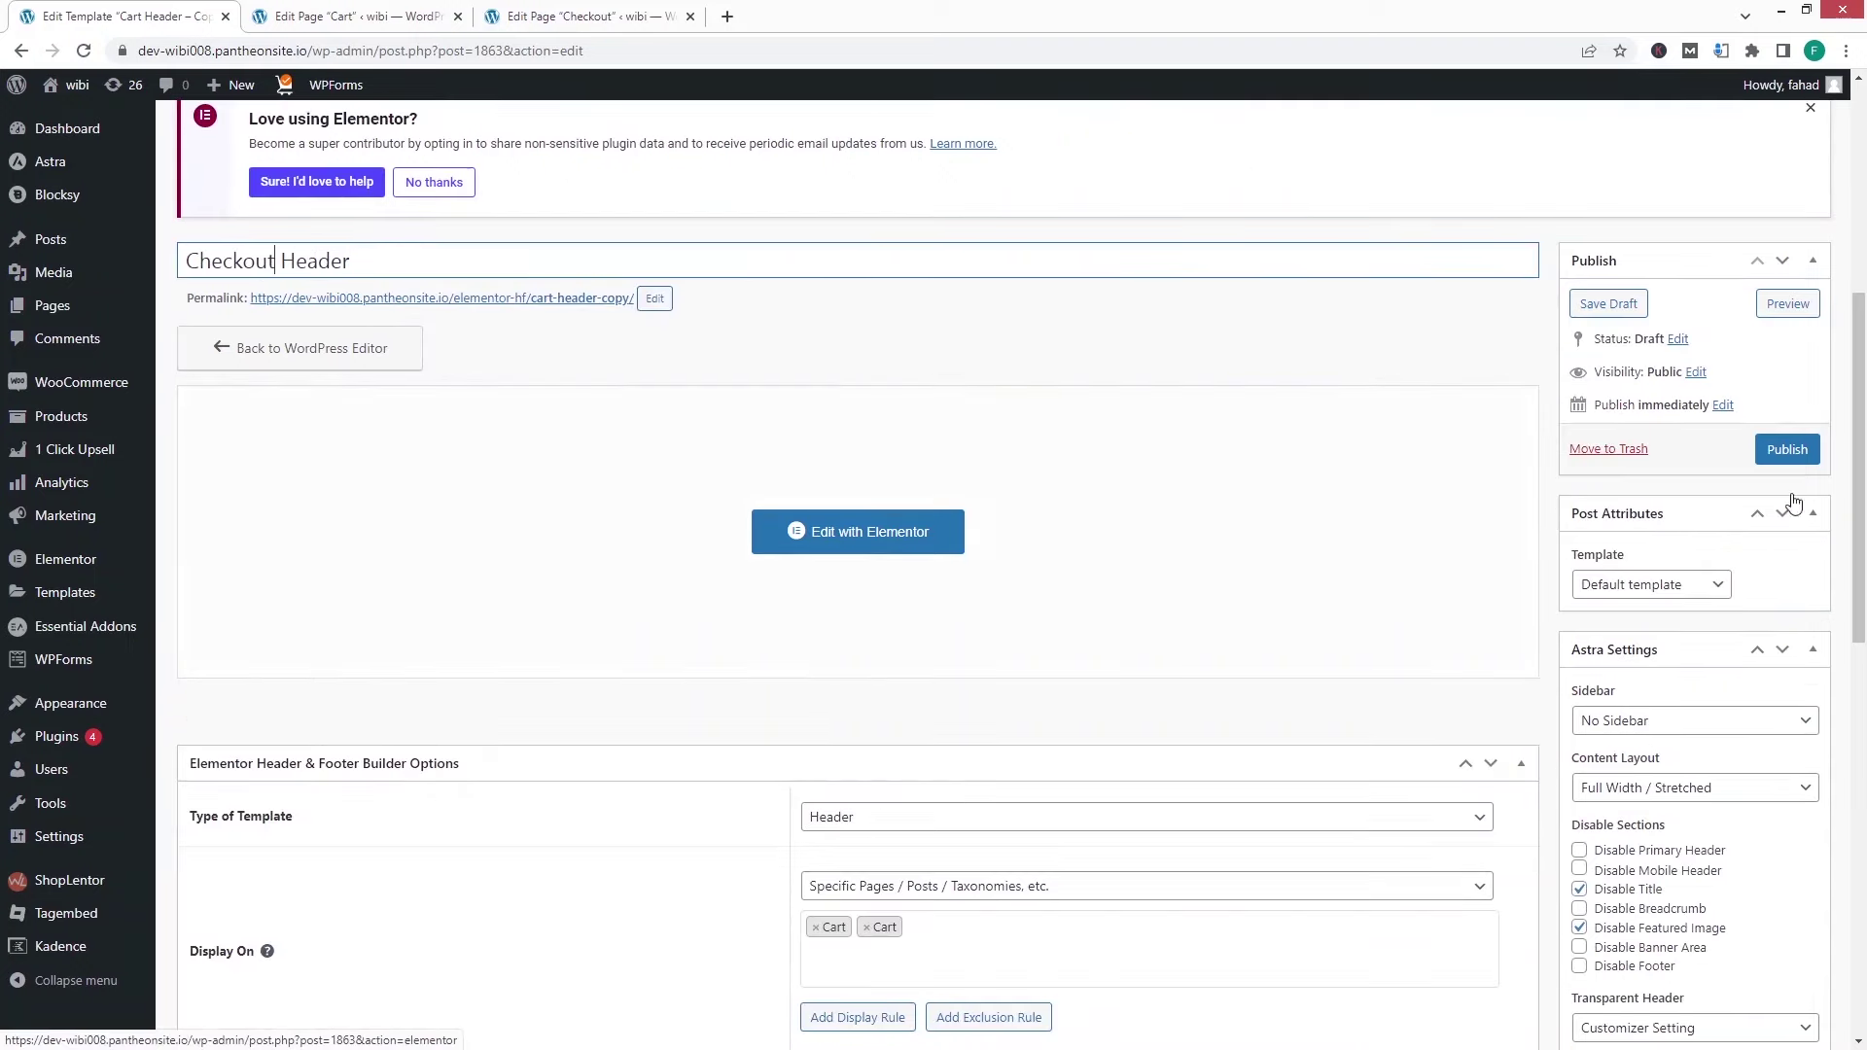
pyautogui.click(1784, 452)
# - Target the Checkout Header's display rule at the Checkout page and update
pyautogui.scroll(-5, 931, 685)
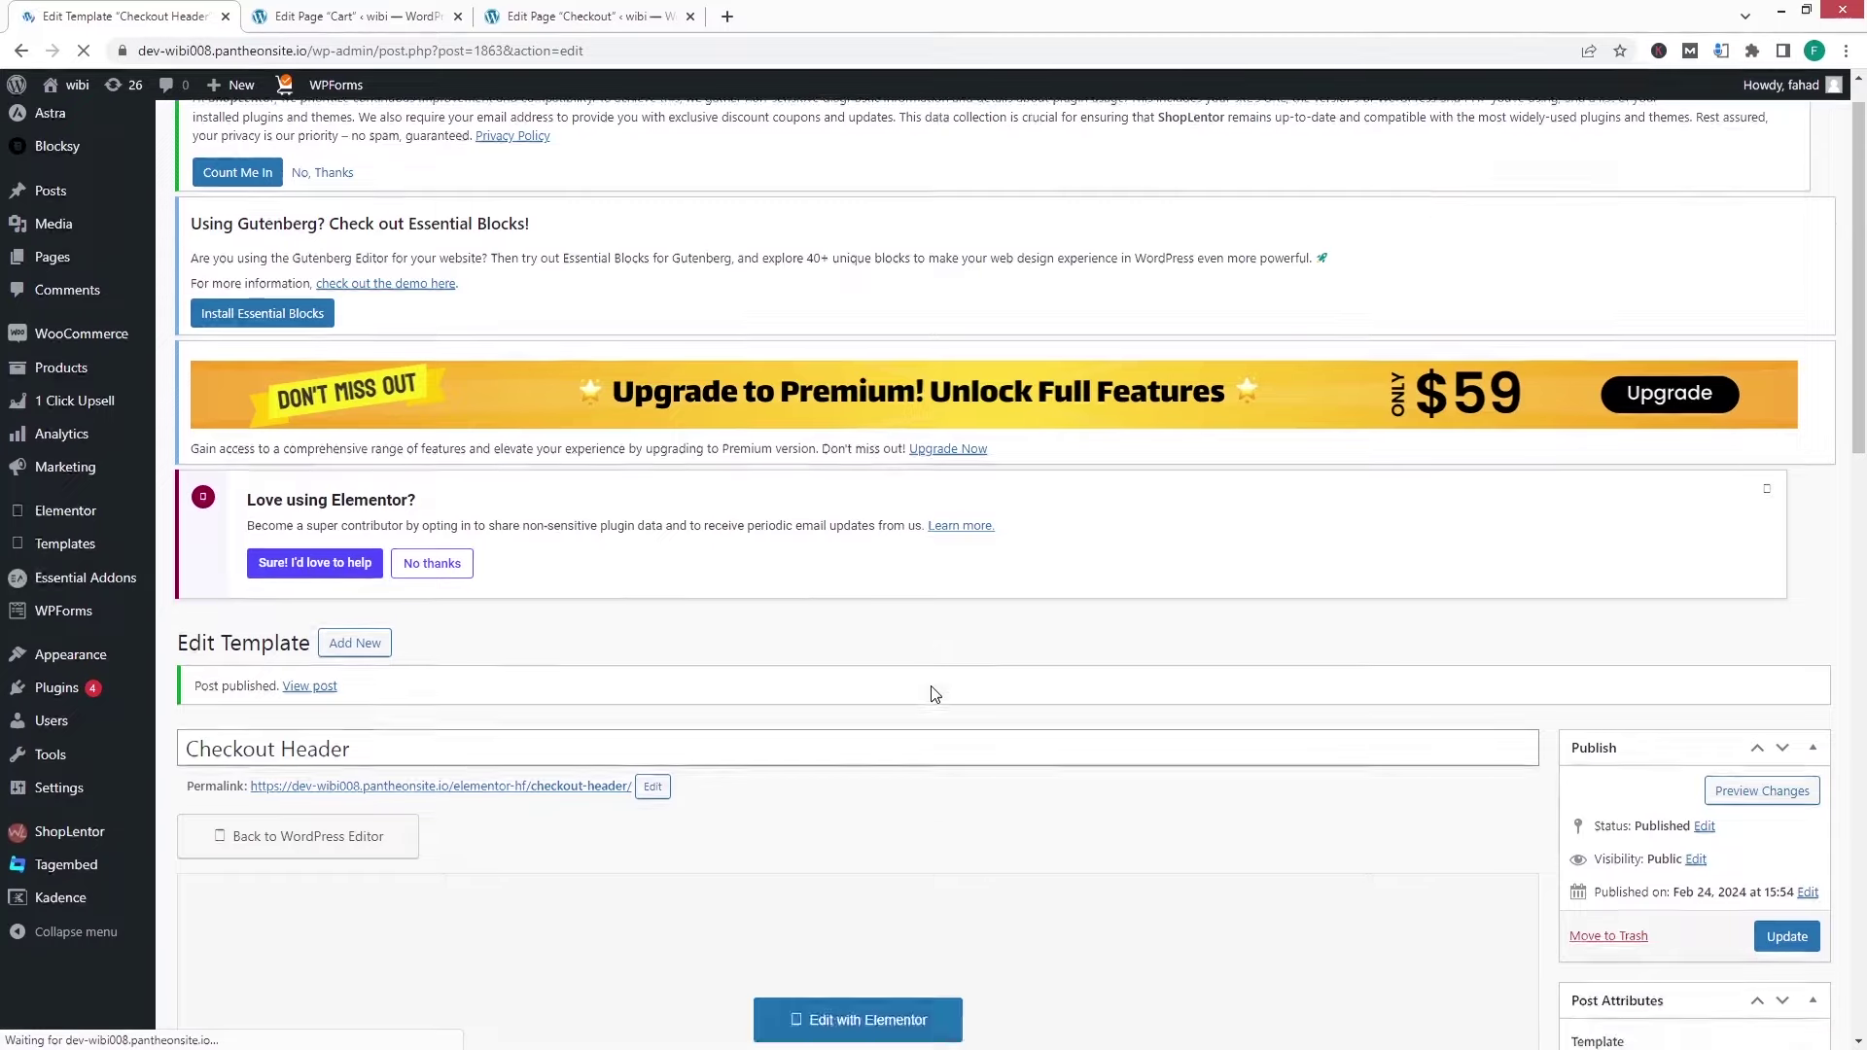
pyautogui.scroll(-2, 875, 759)
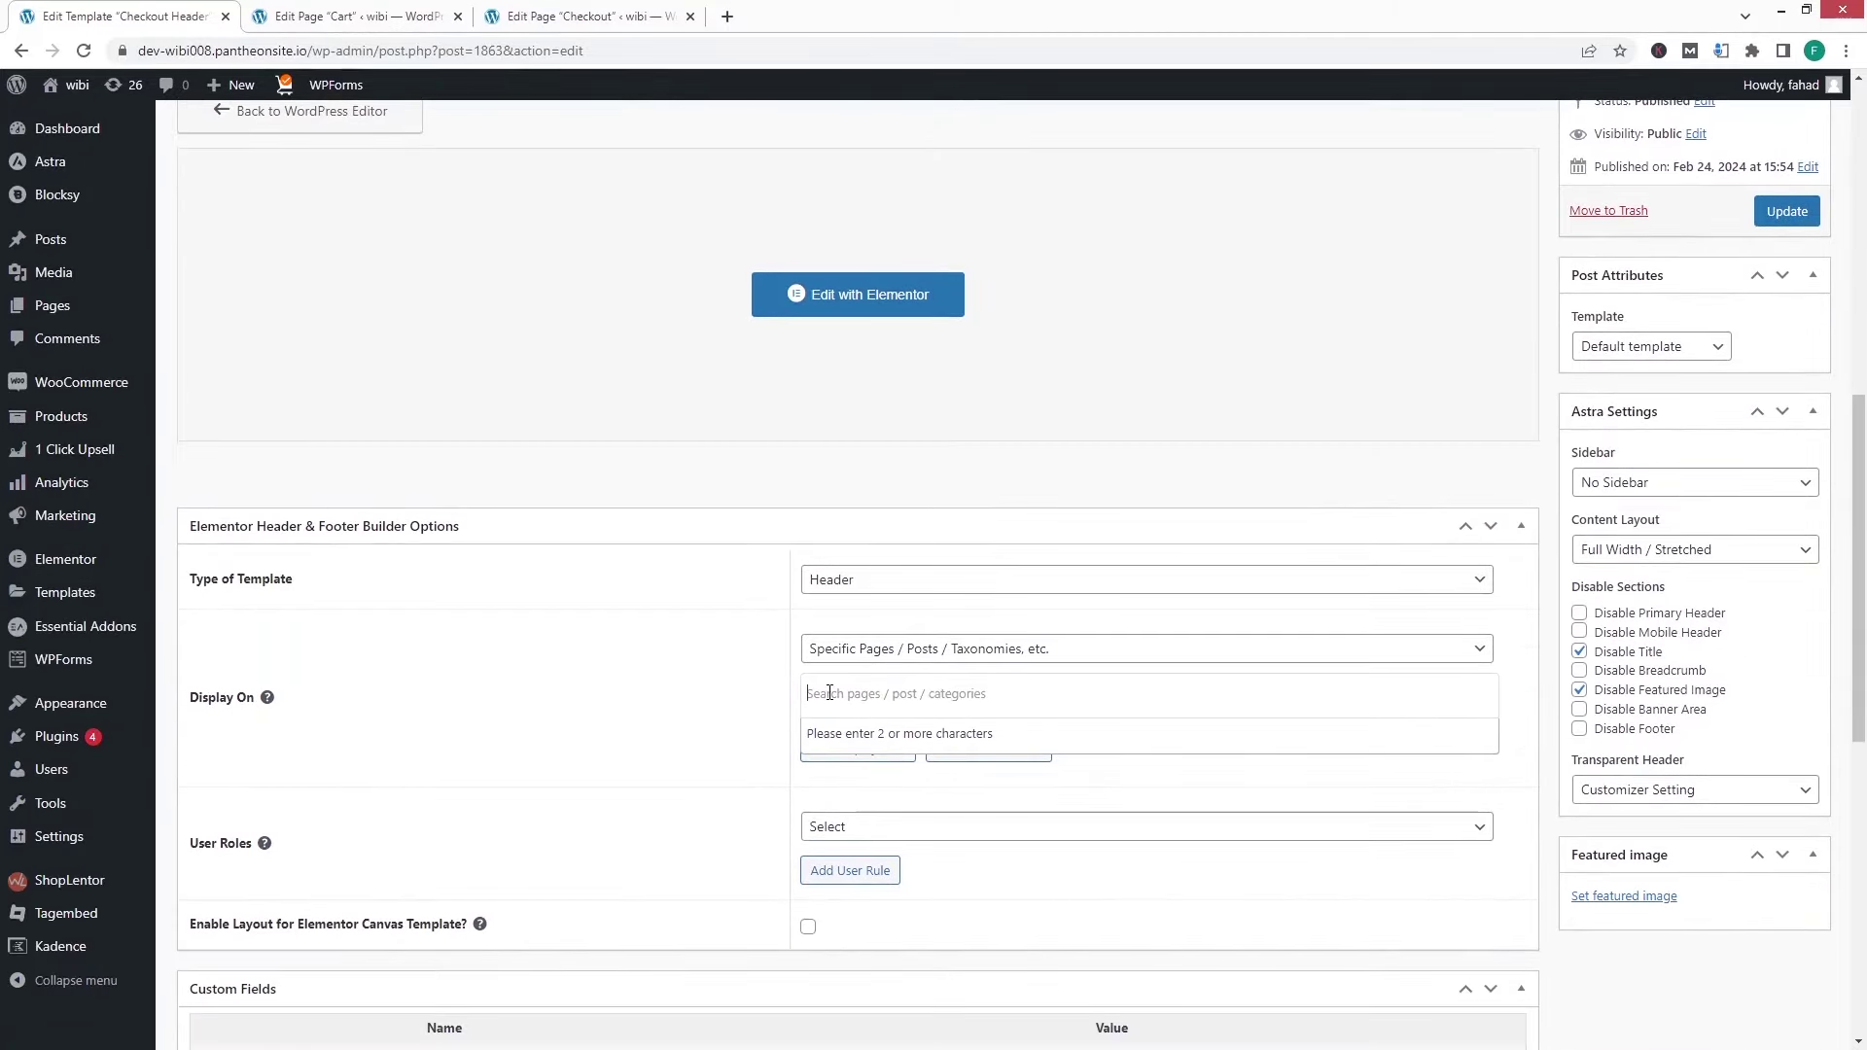
pyautogui.click(829, 692)
pyautogui.write('checkout')
pyautogui.click(867, 762)
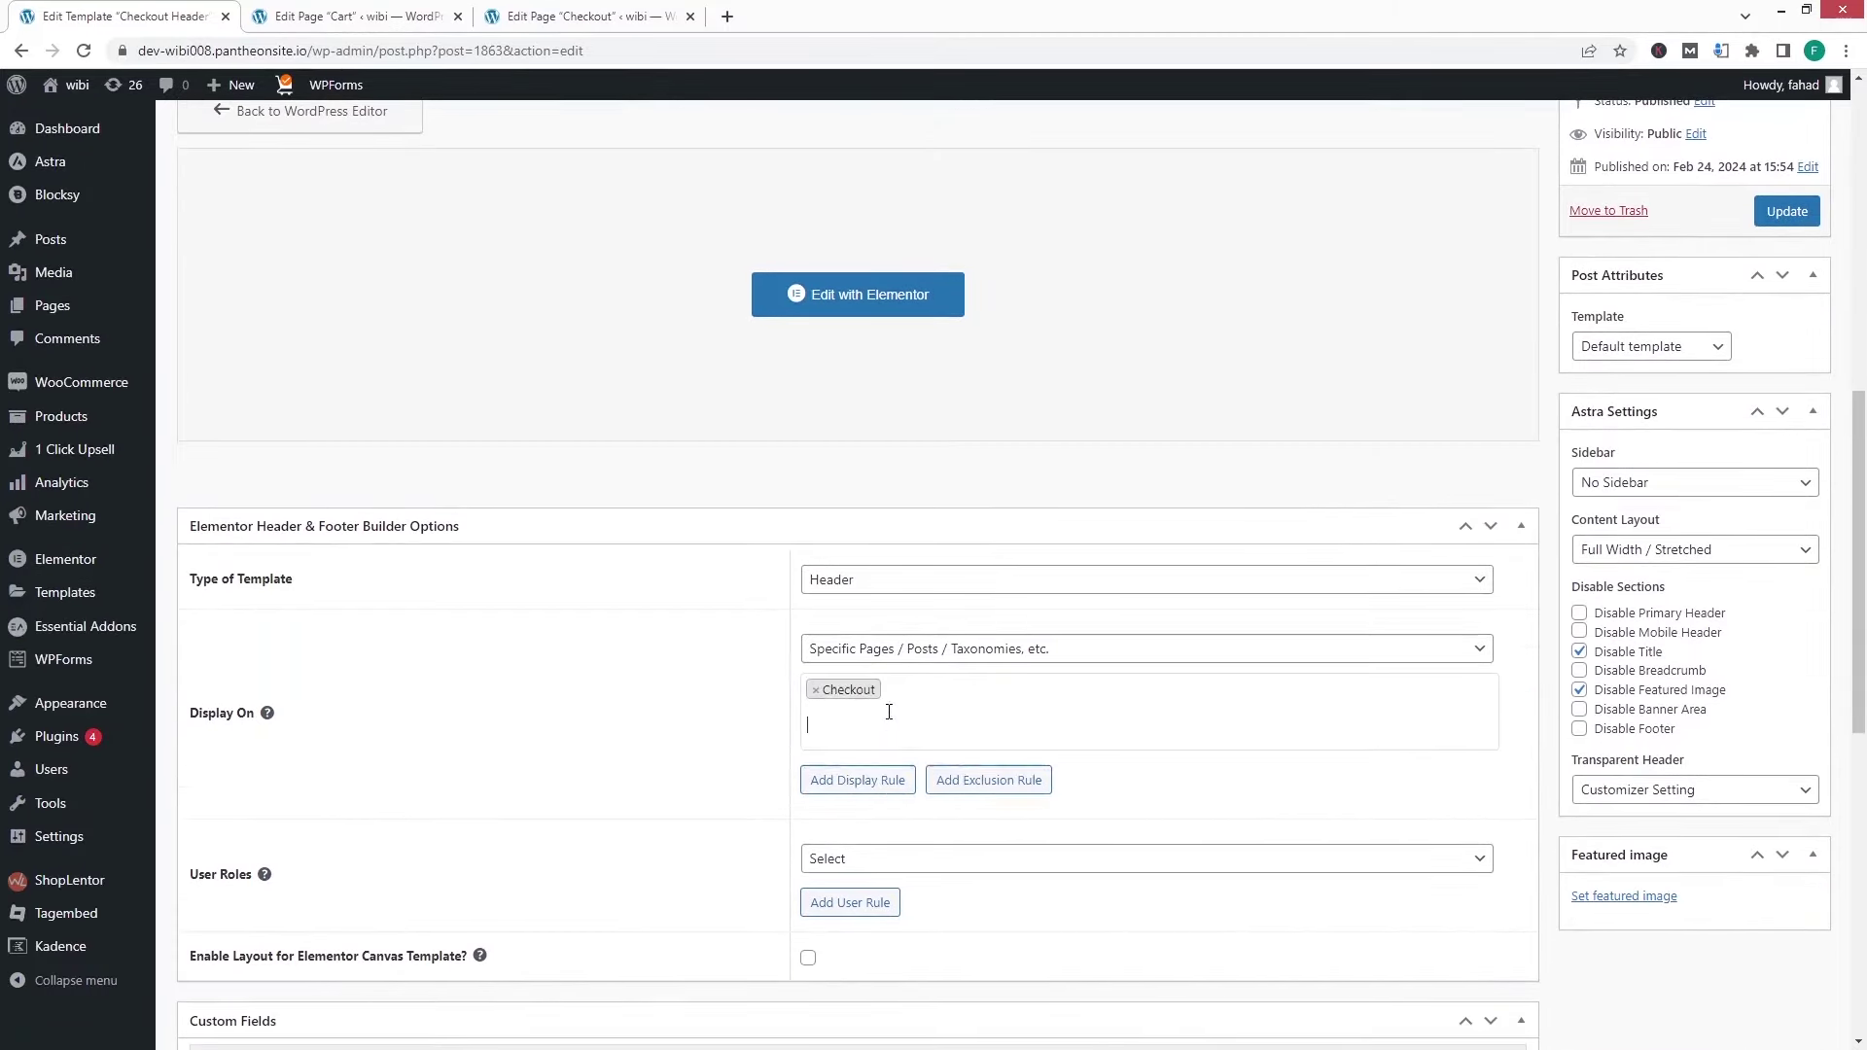
pyautogui.click(1787, 212)
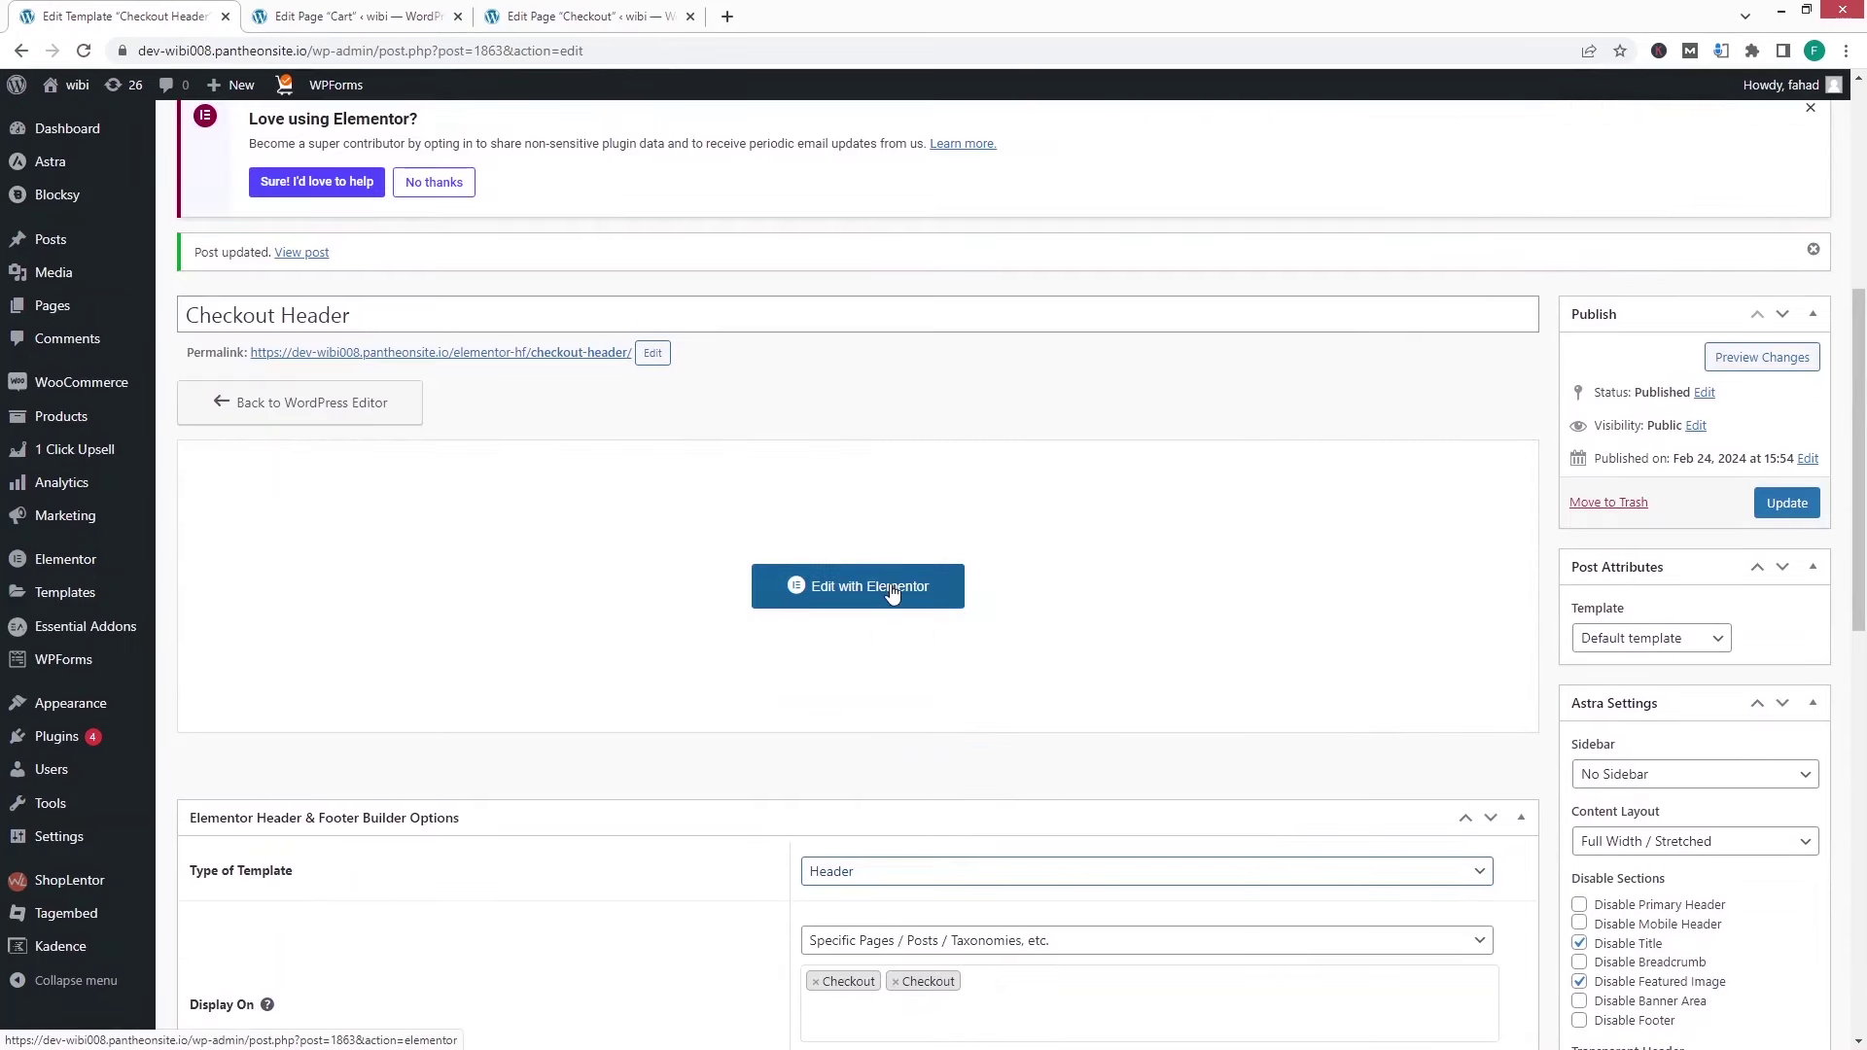
# - Change the header's heading text to 'Checkout' in Elementor and save
pyautogui.click(891, 589)
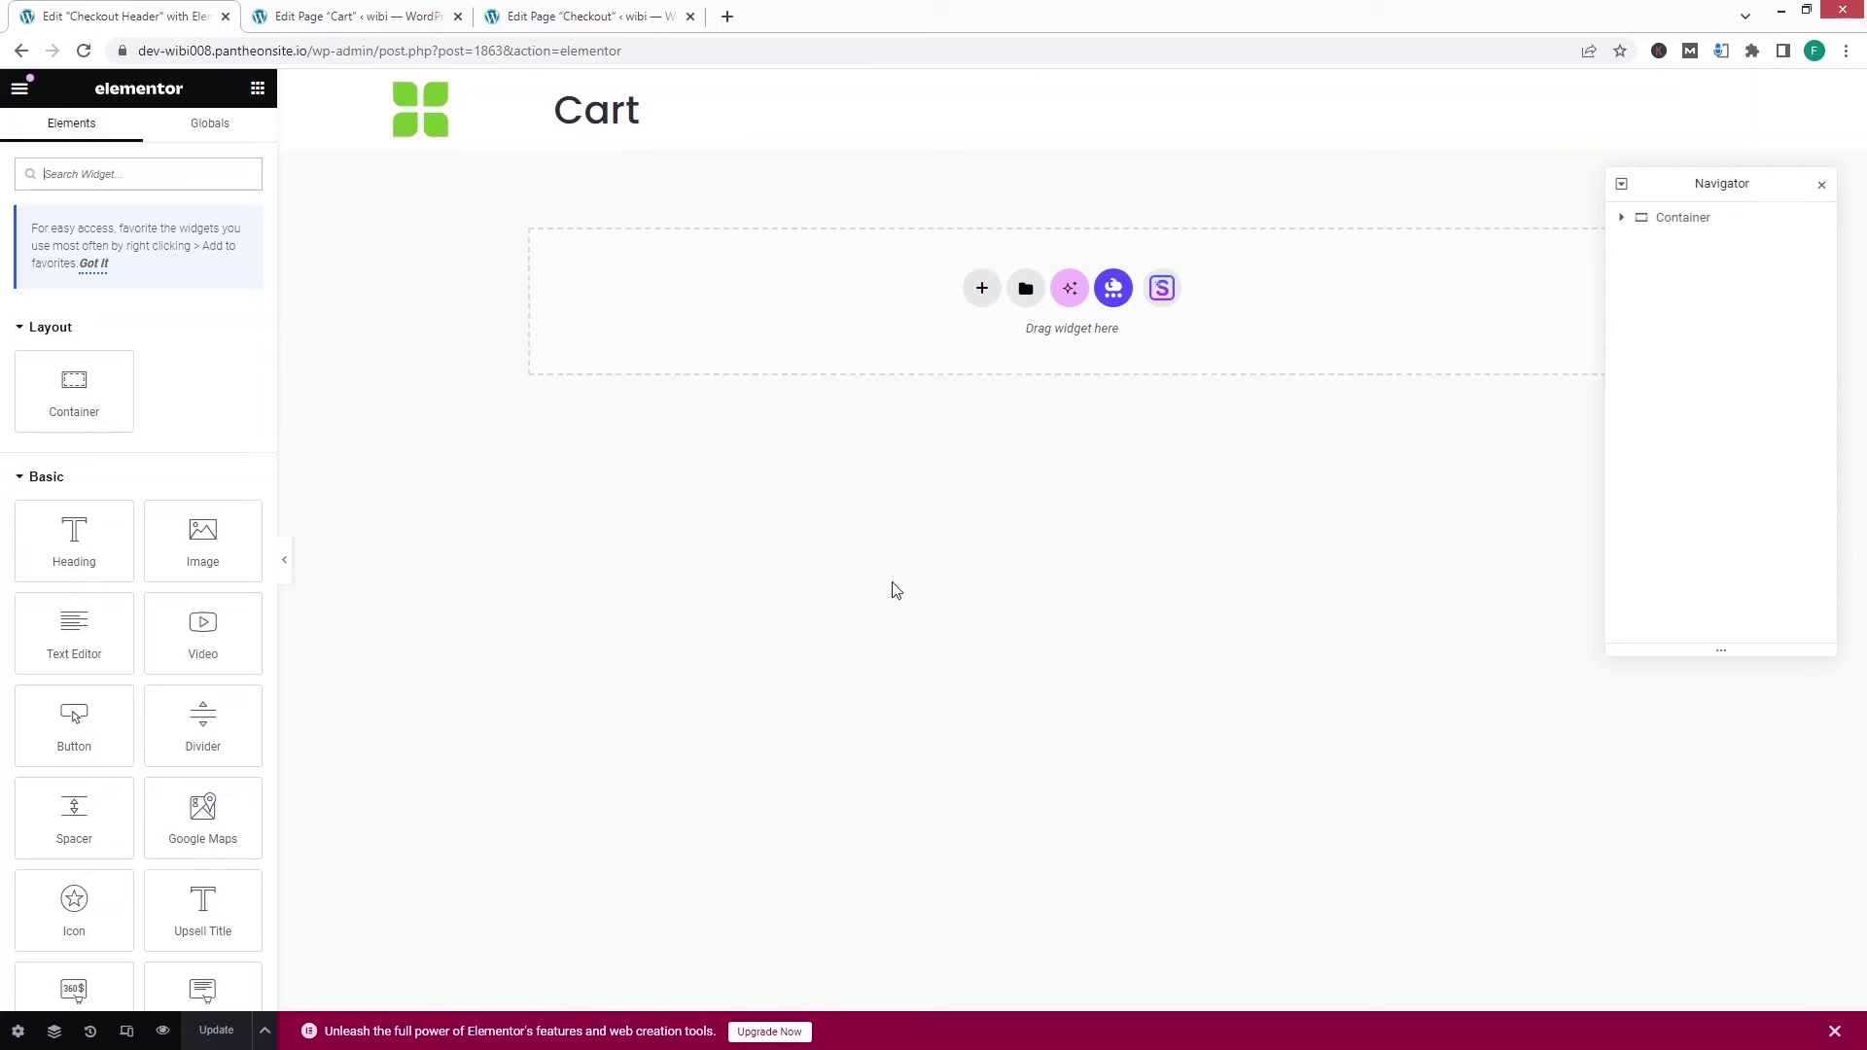
pyautogui.click(650, 117)
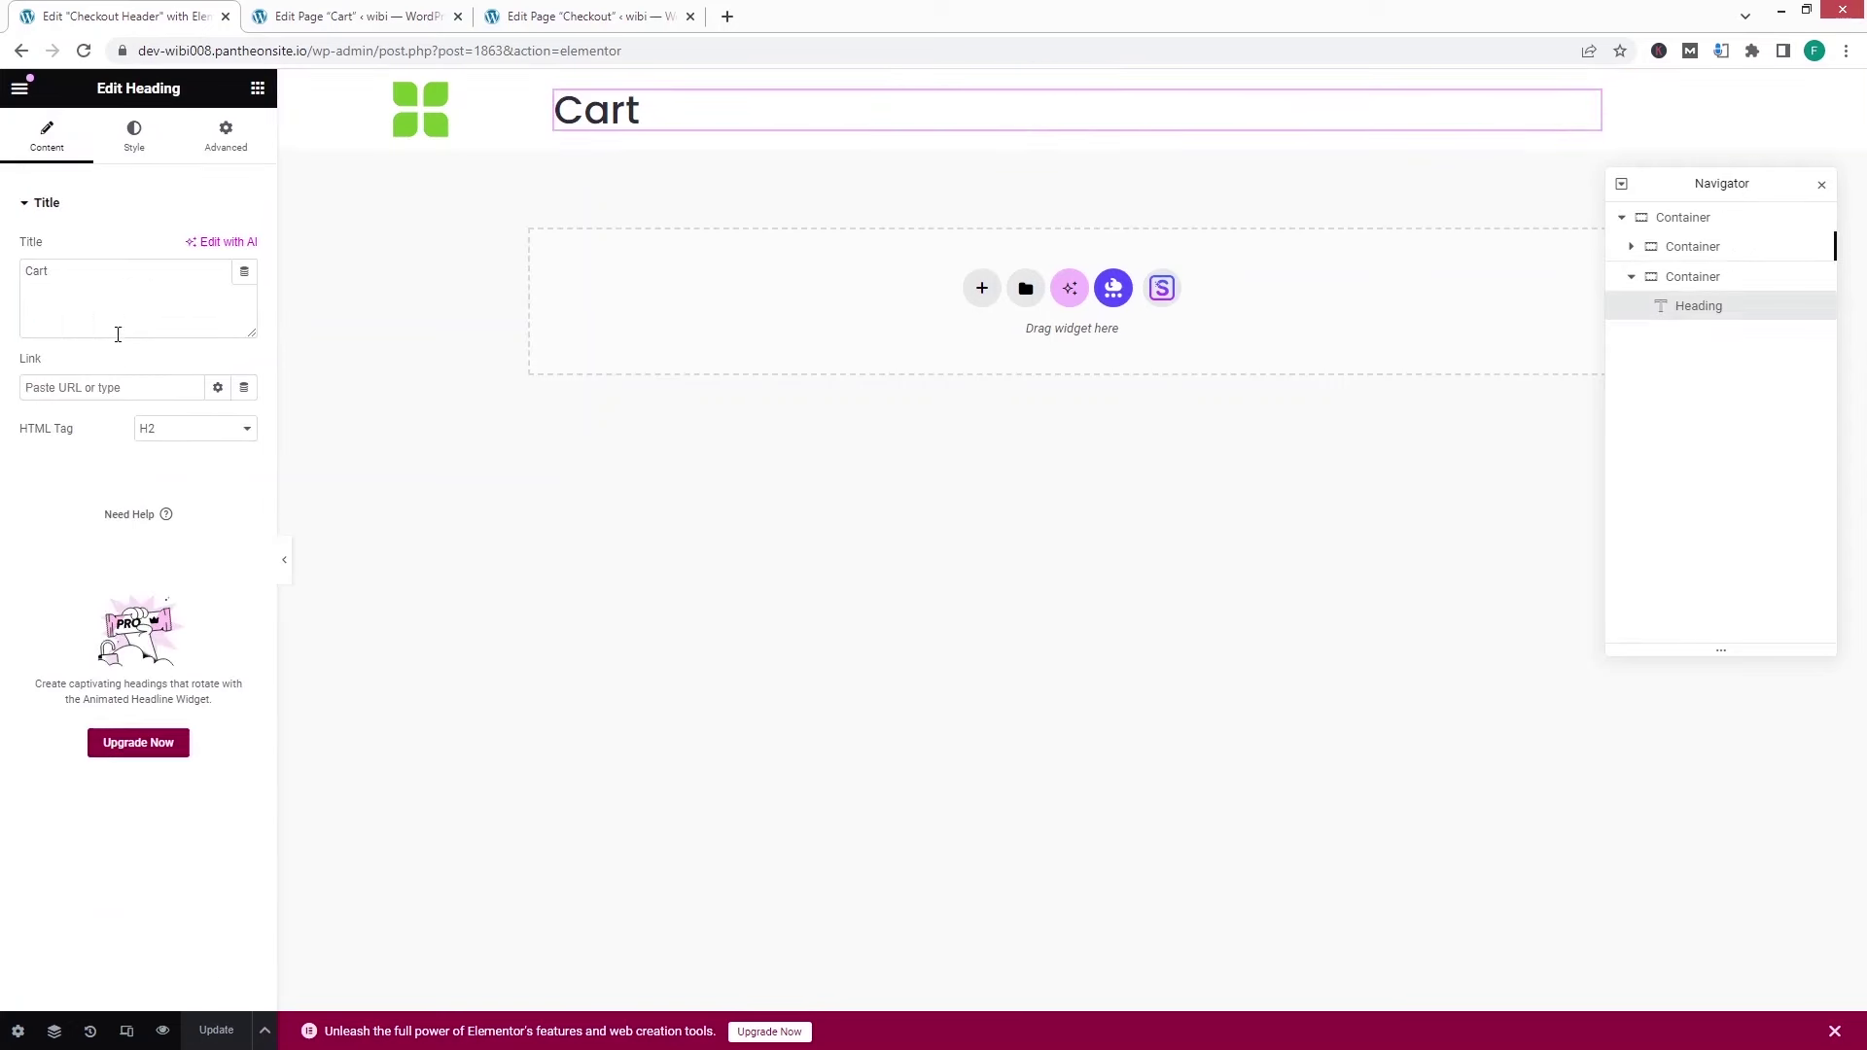
pyautogui.doubleClick(71, 277)
pyautogui.write('Checkout')
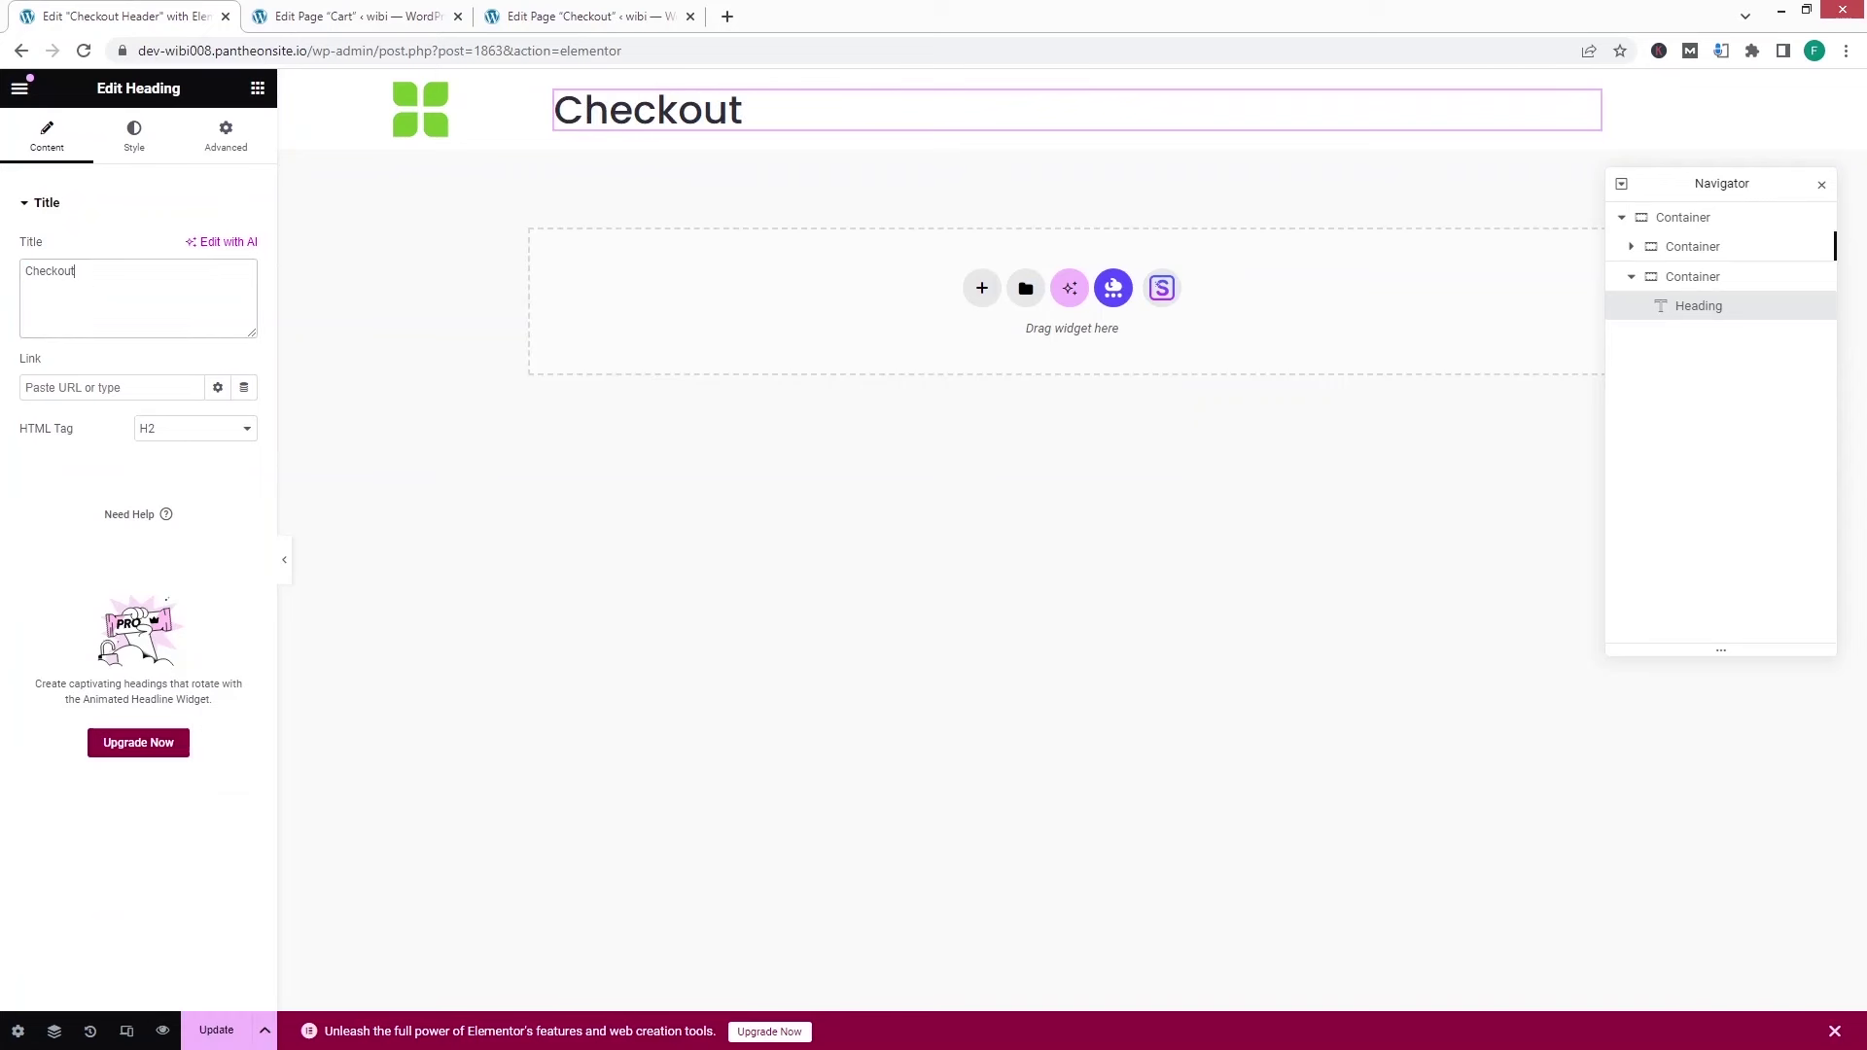
pyautogui.click(215, 1029)
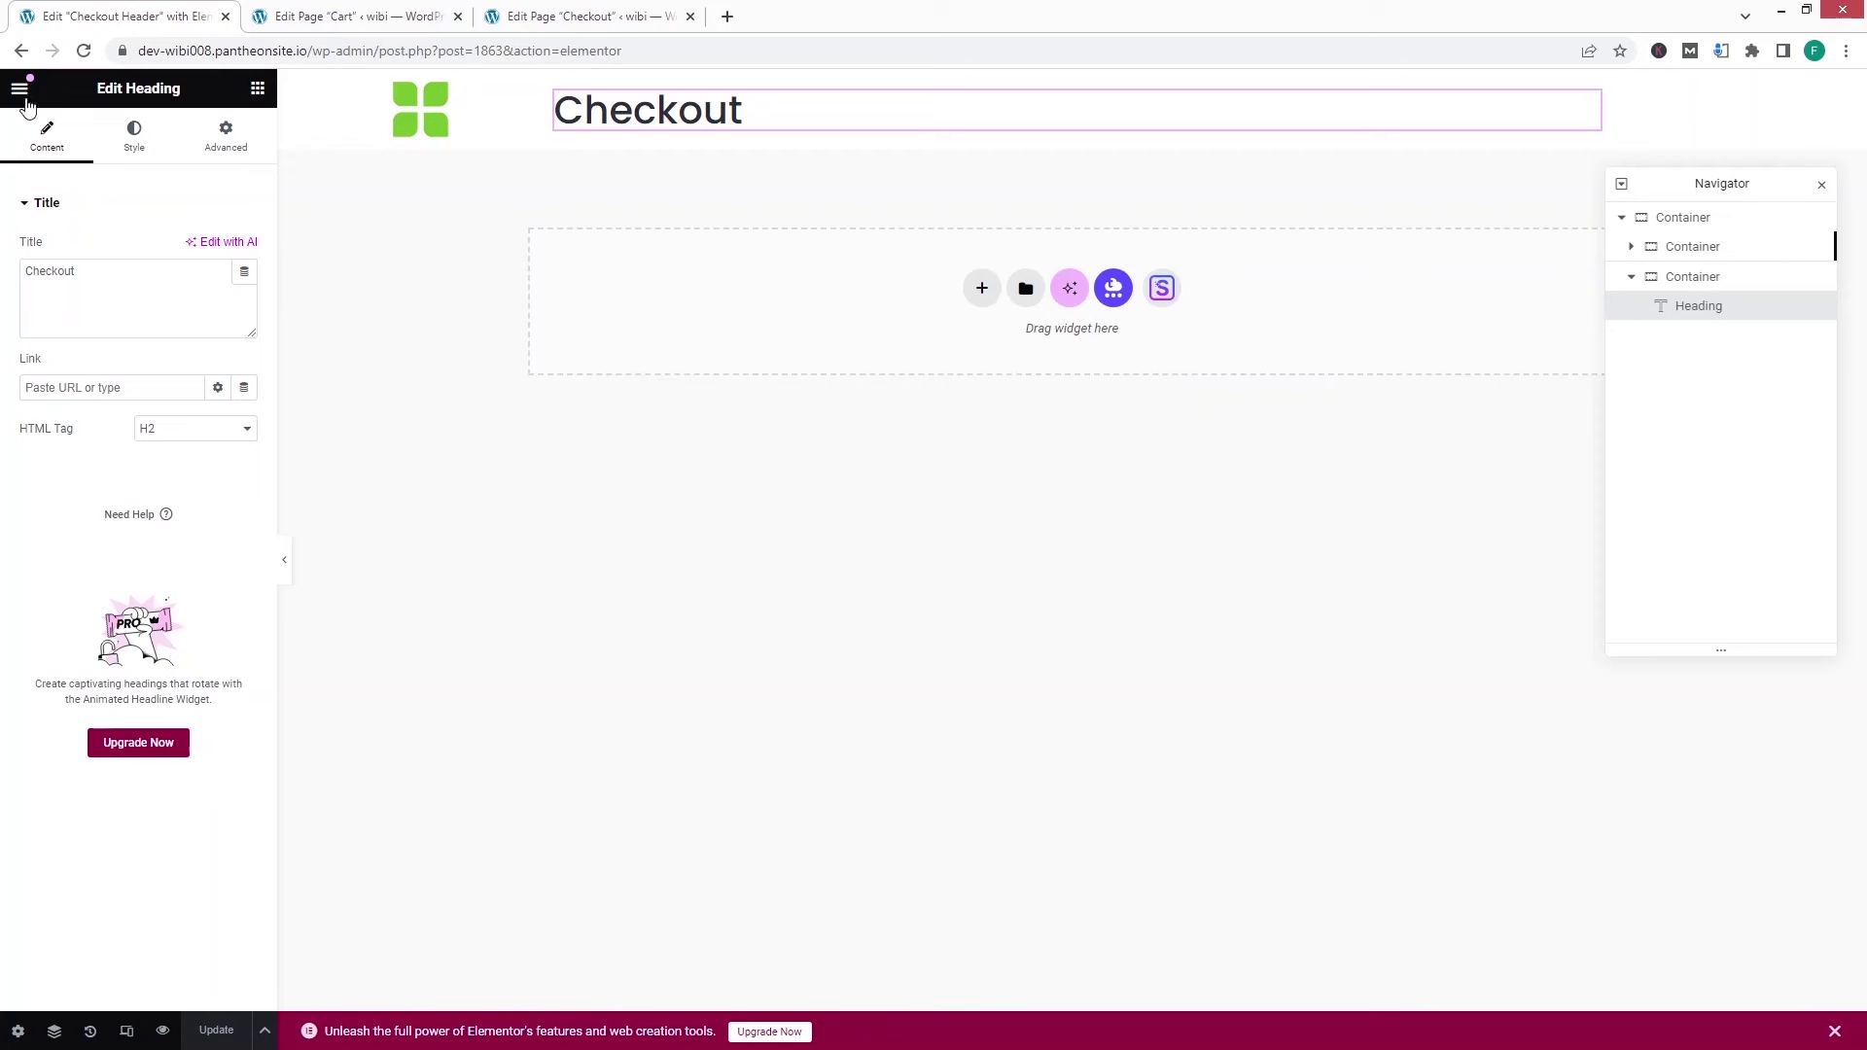
# - Leave the builder and browse the storefront from the mini cart through Cart to Checkout
pyautogui.click(19, 89)
pyautogui.click(68, 543)
pyautogui.moveTo(69, 85)
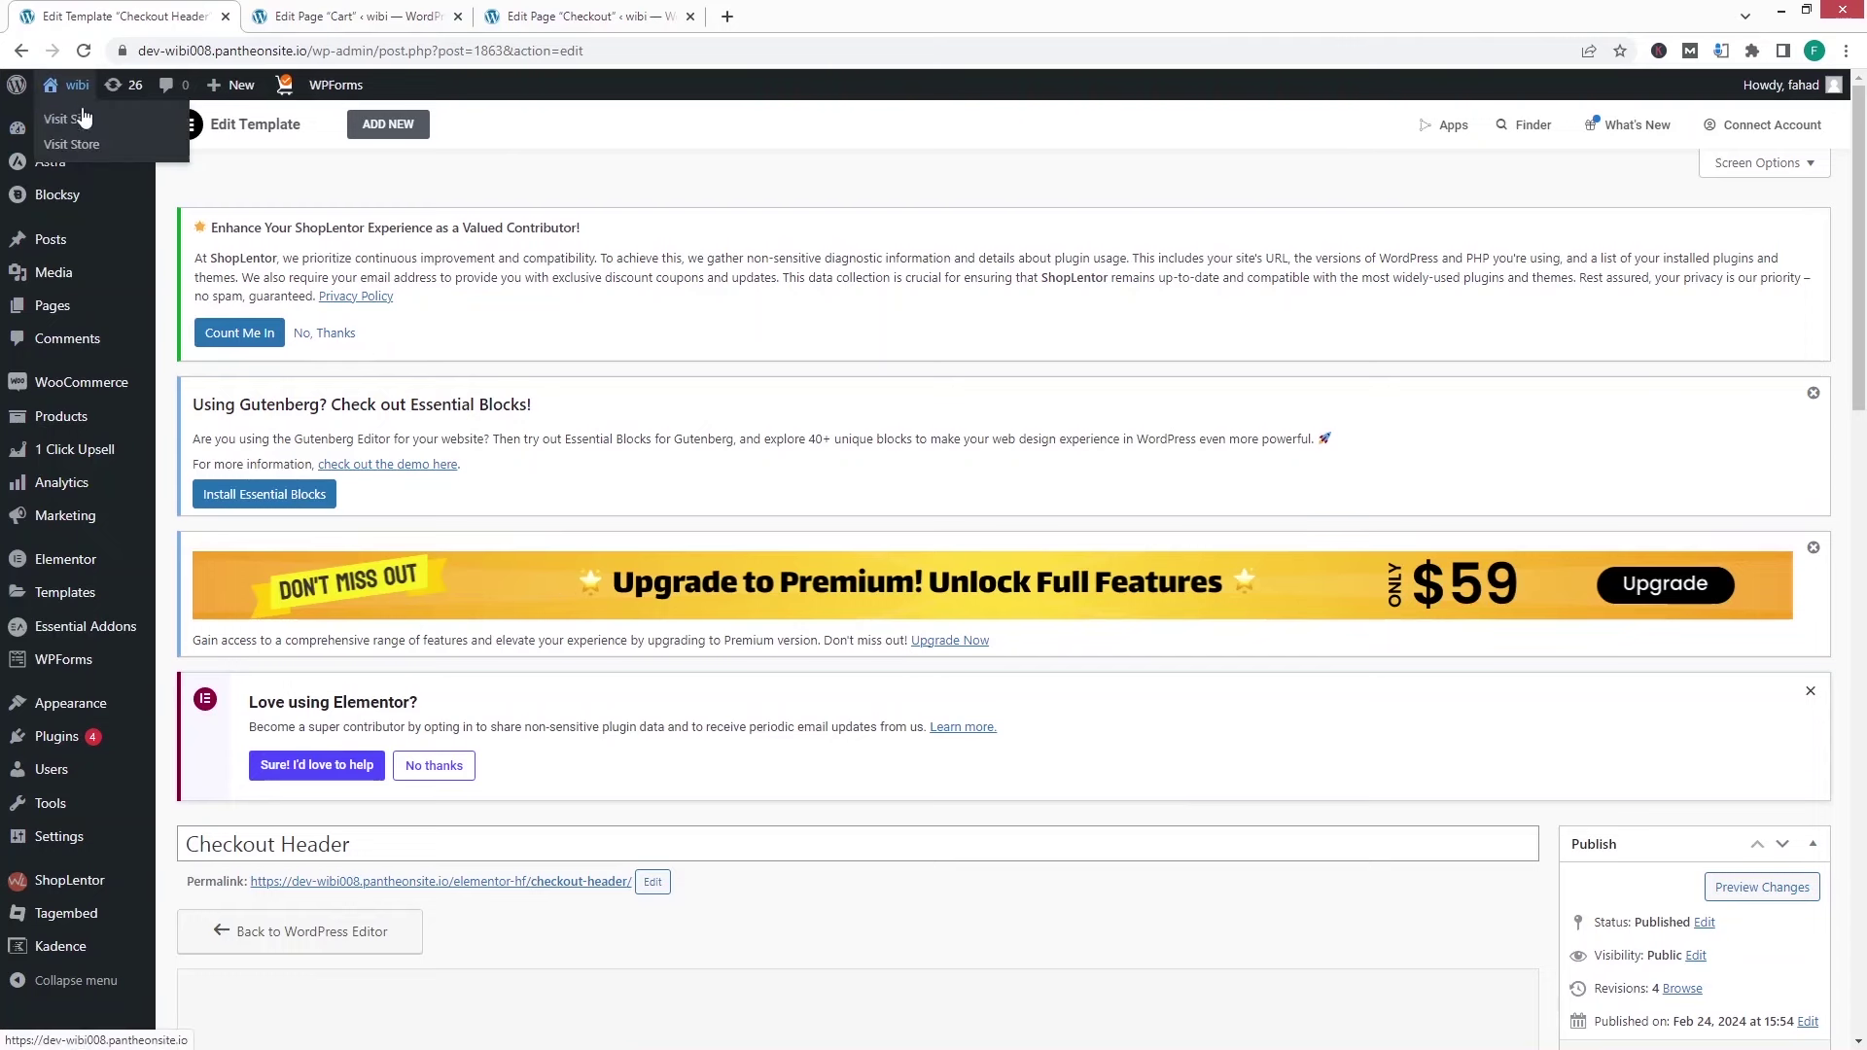
pyautogui.click(85, 147)
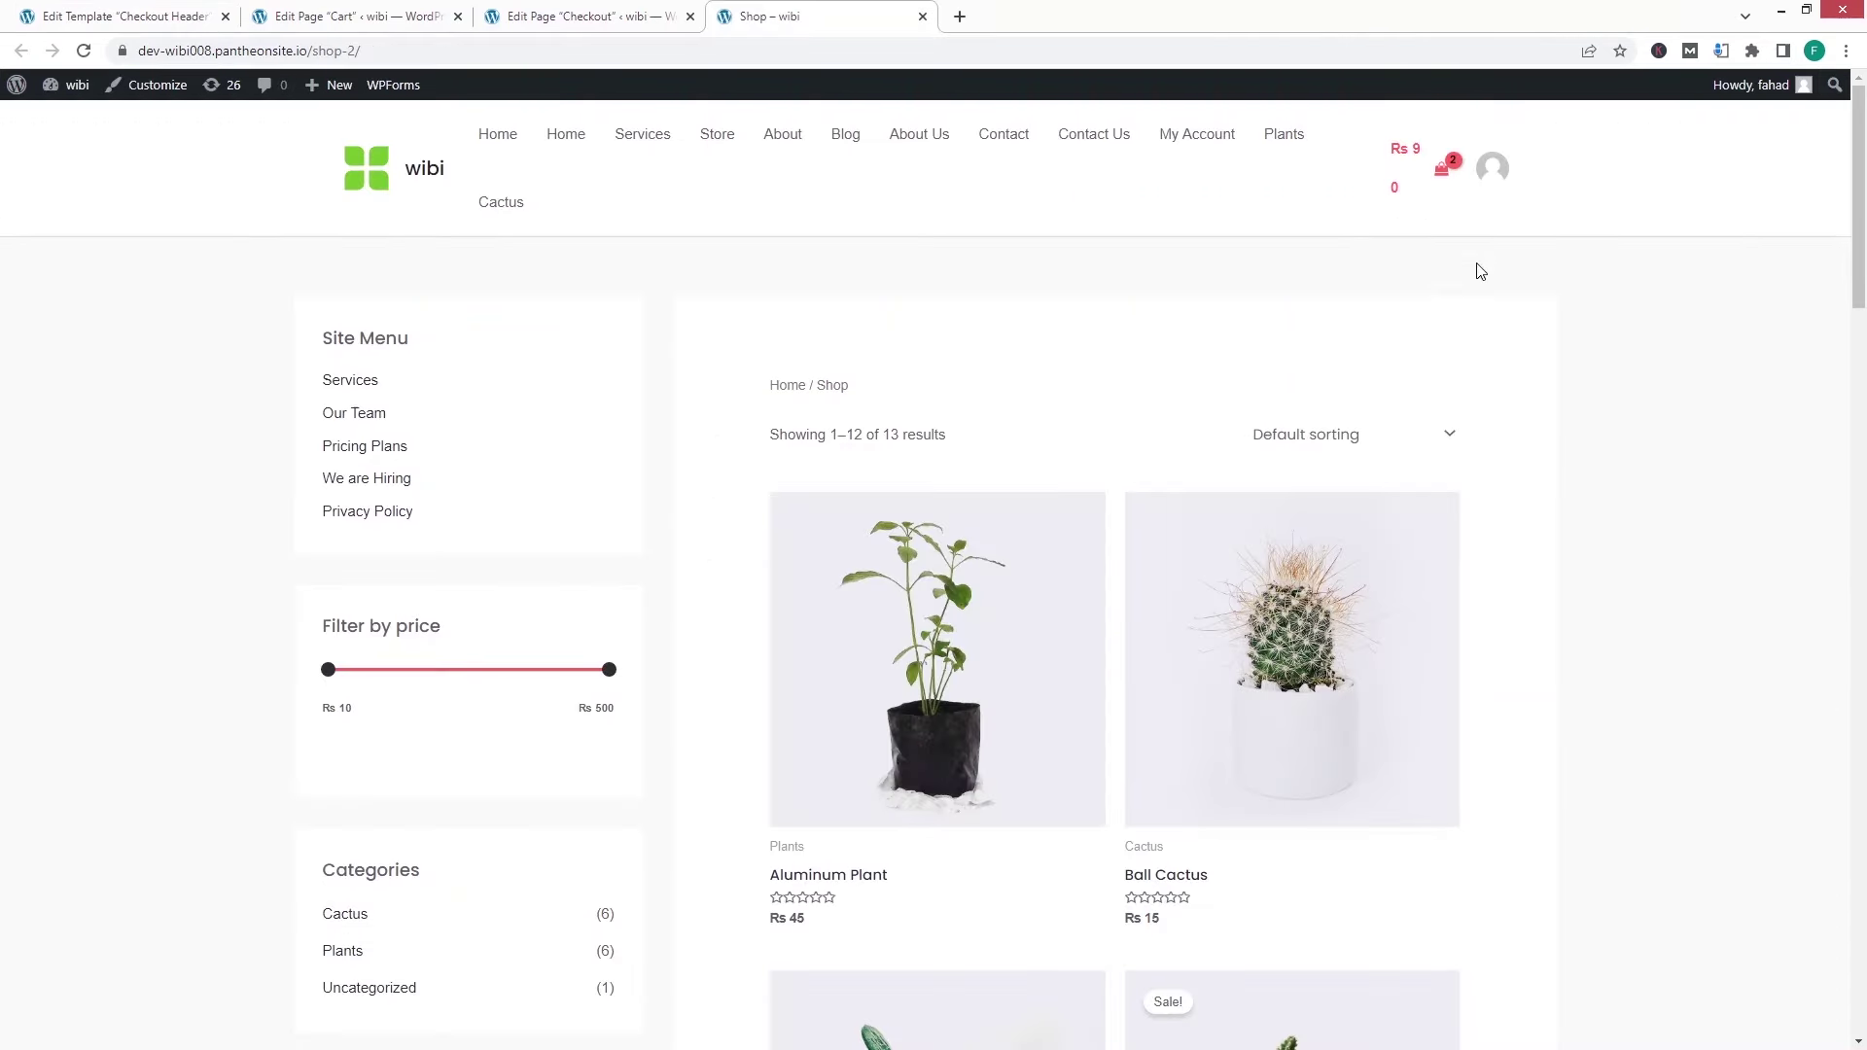
pyautogui.click(1442, 177)
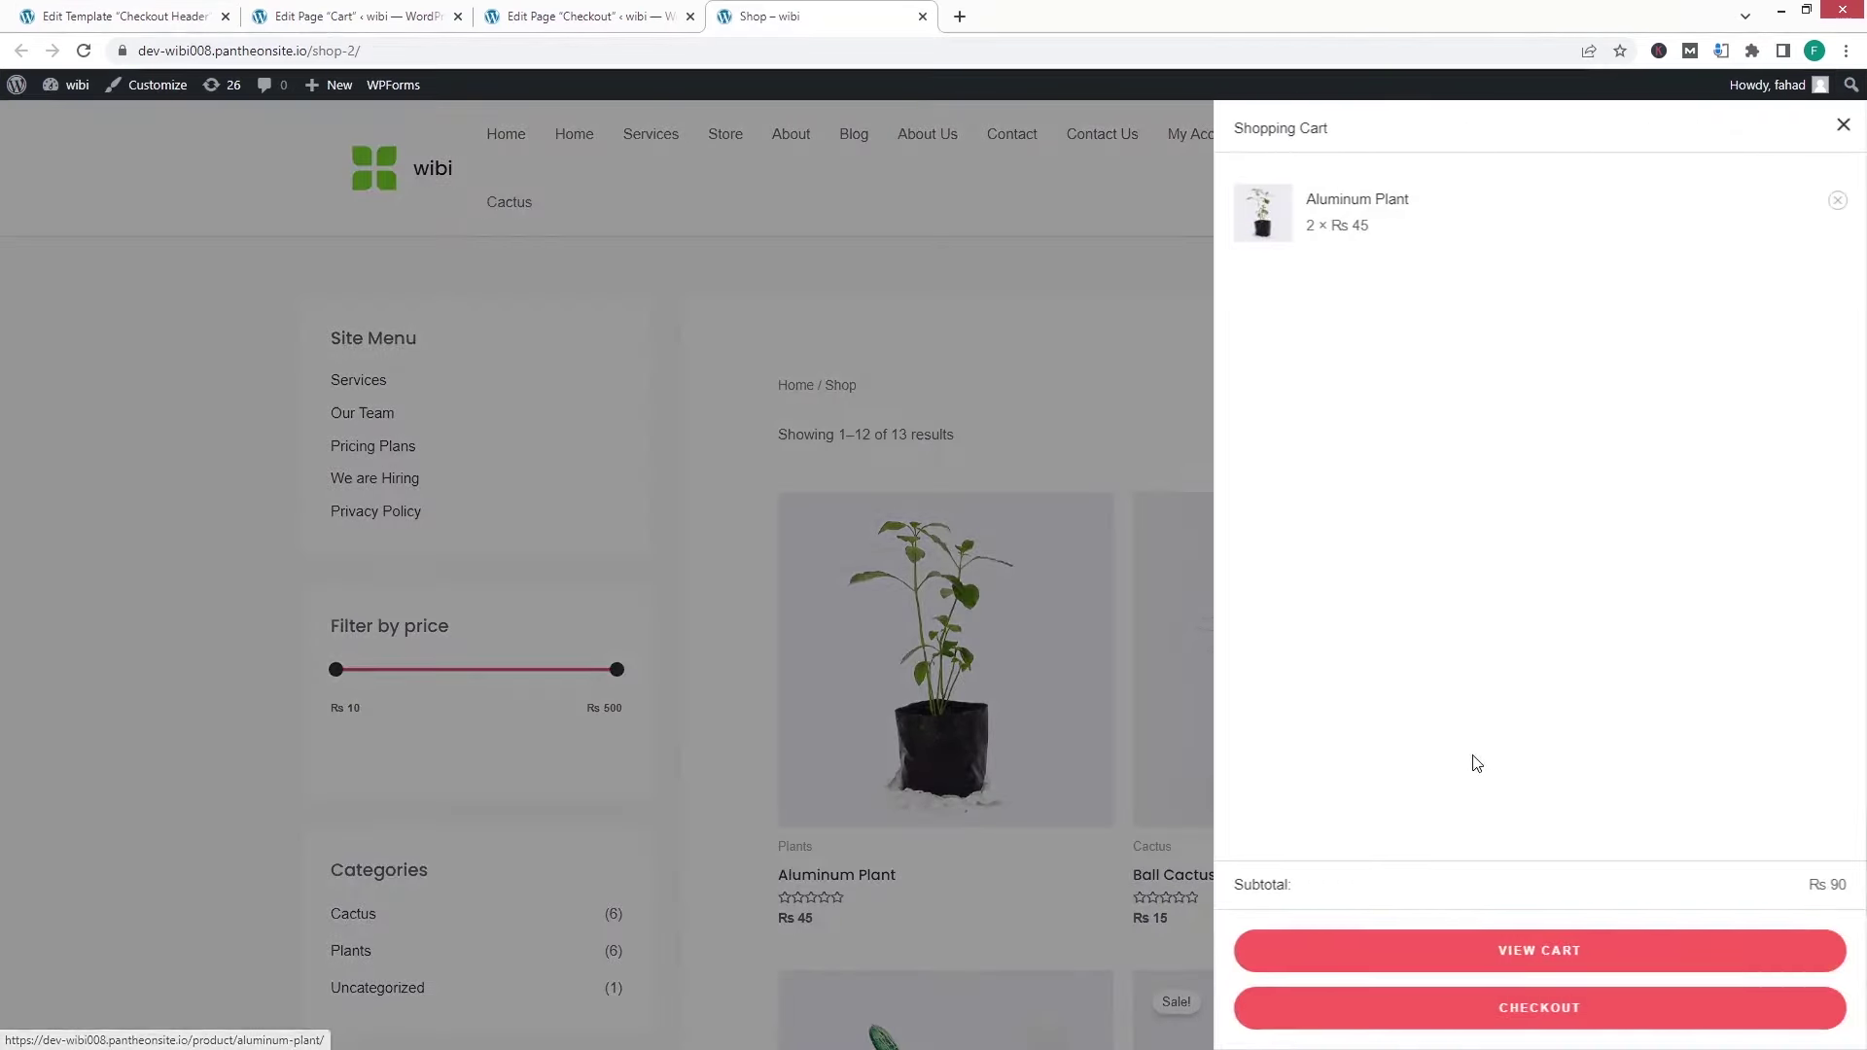
pyautogui.click(1467, 963)
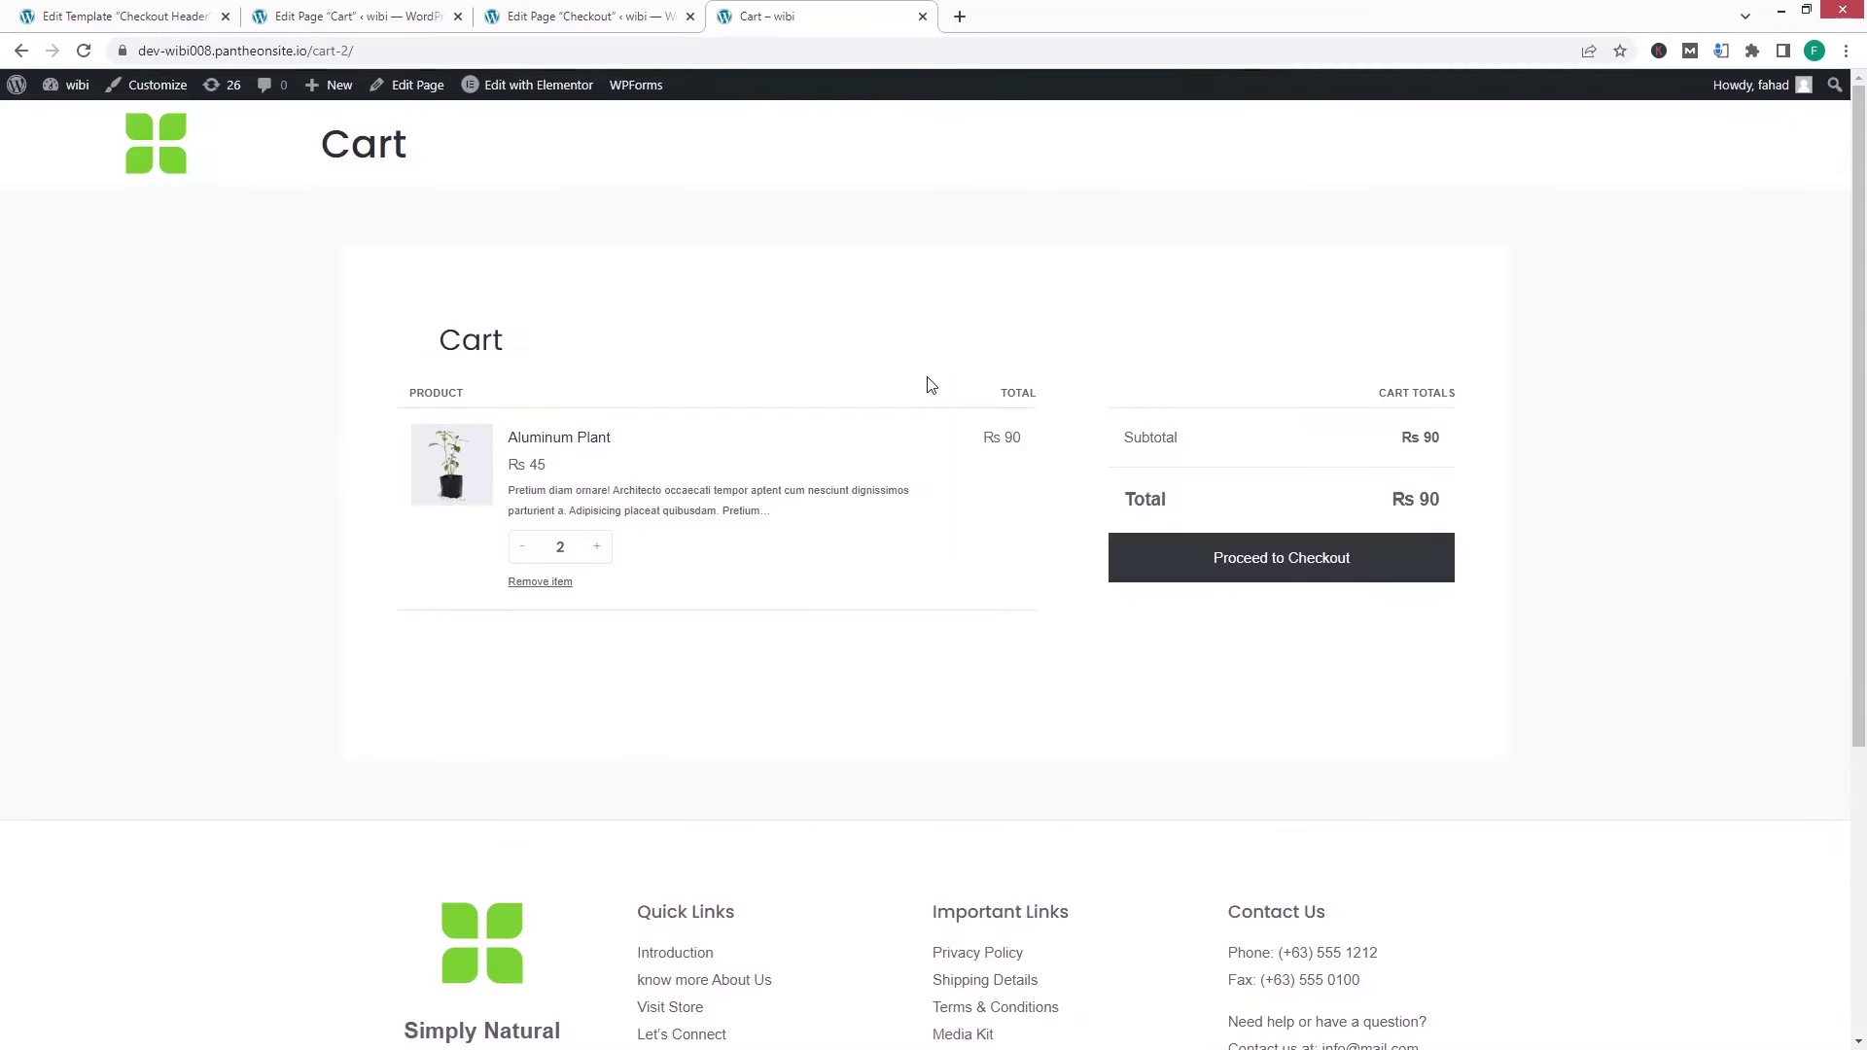
pyautogui.scroll(-2, 926, 384)
pyautogui.scroll(2, 927, 384)
pyautogui.click(1328, 573)
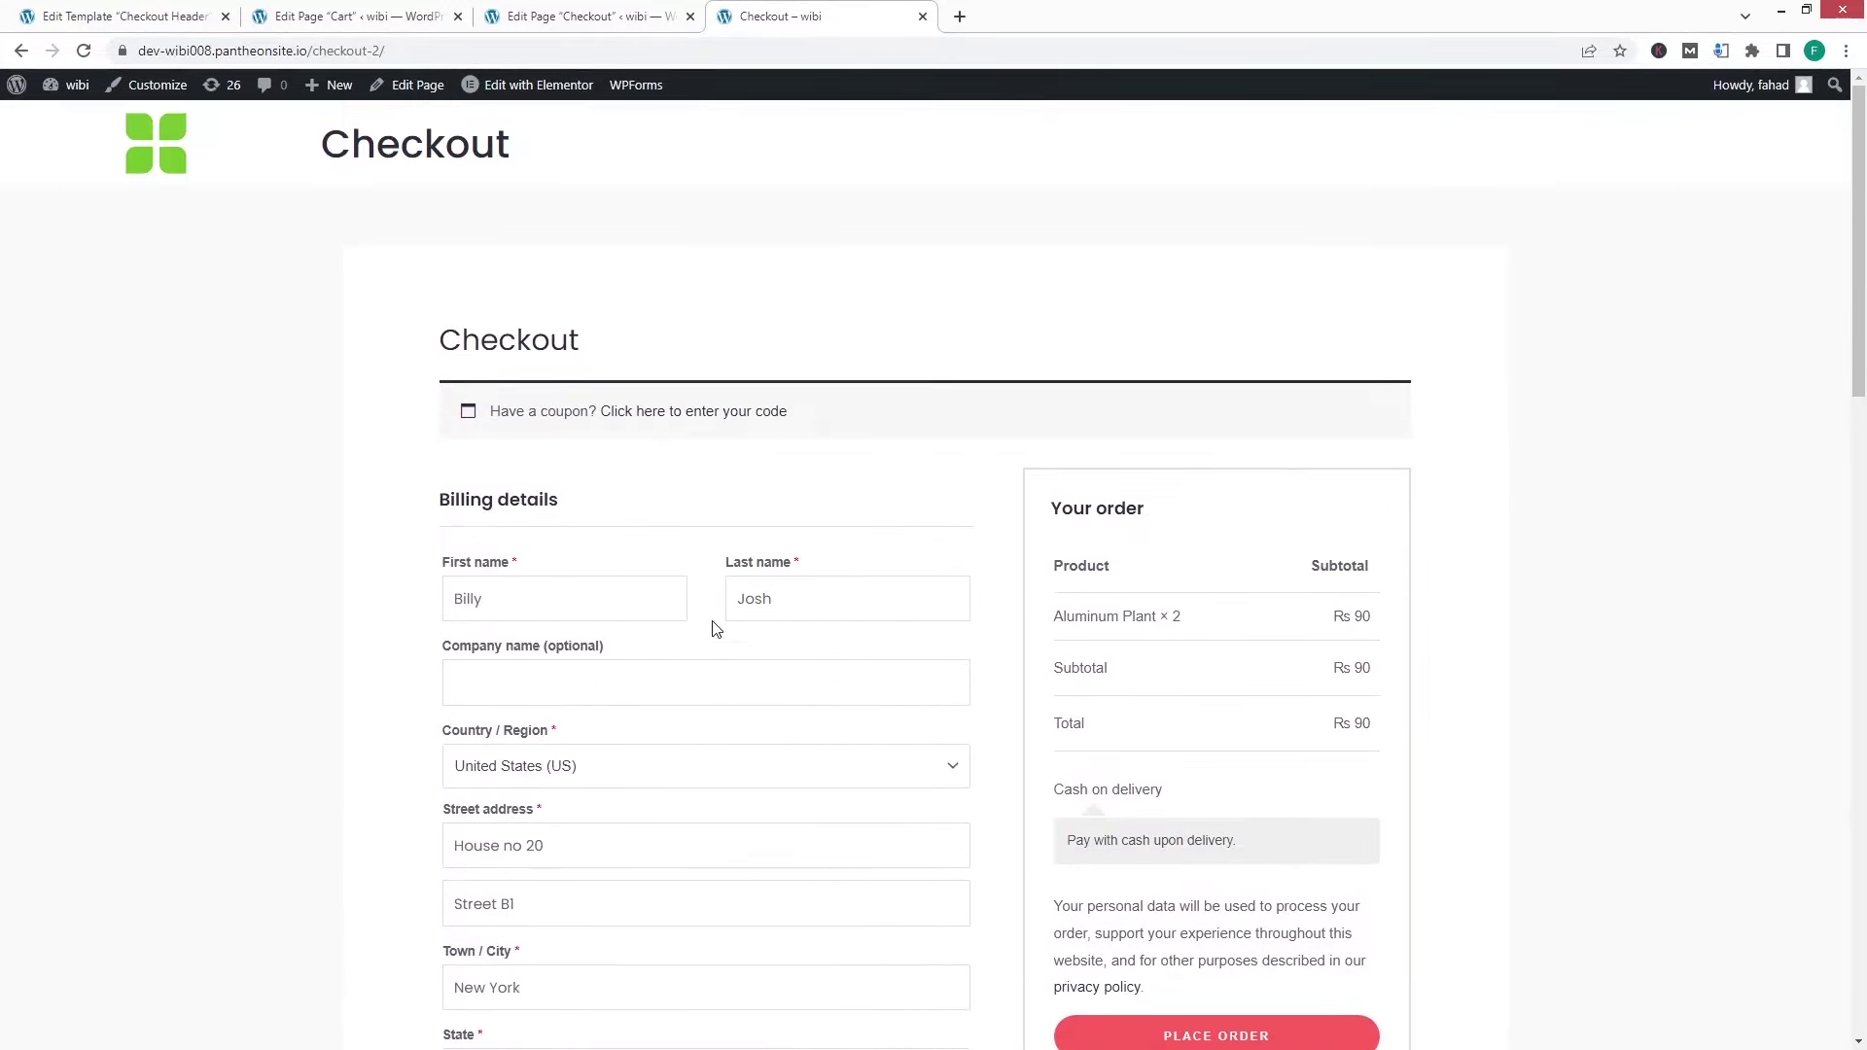
# - Review the Checkout page header, then open Customize > Additional CSS
pyautogui.scroll(-20, 578, 499)
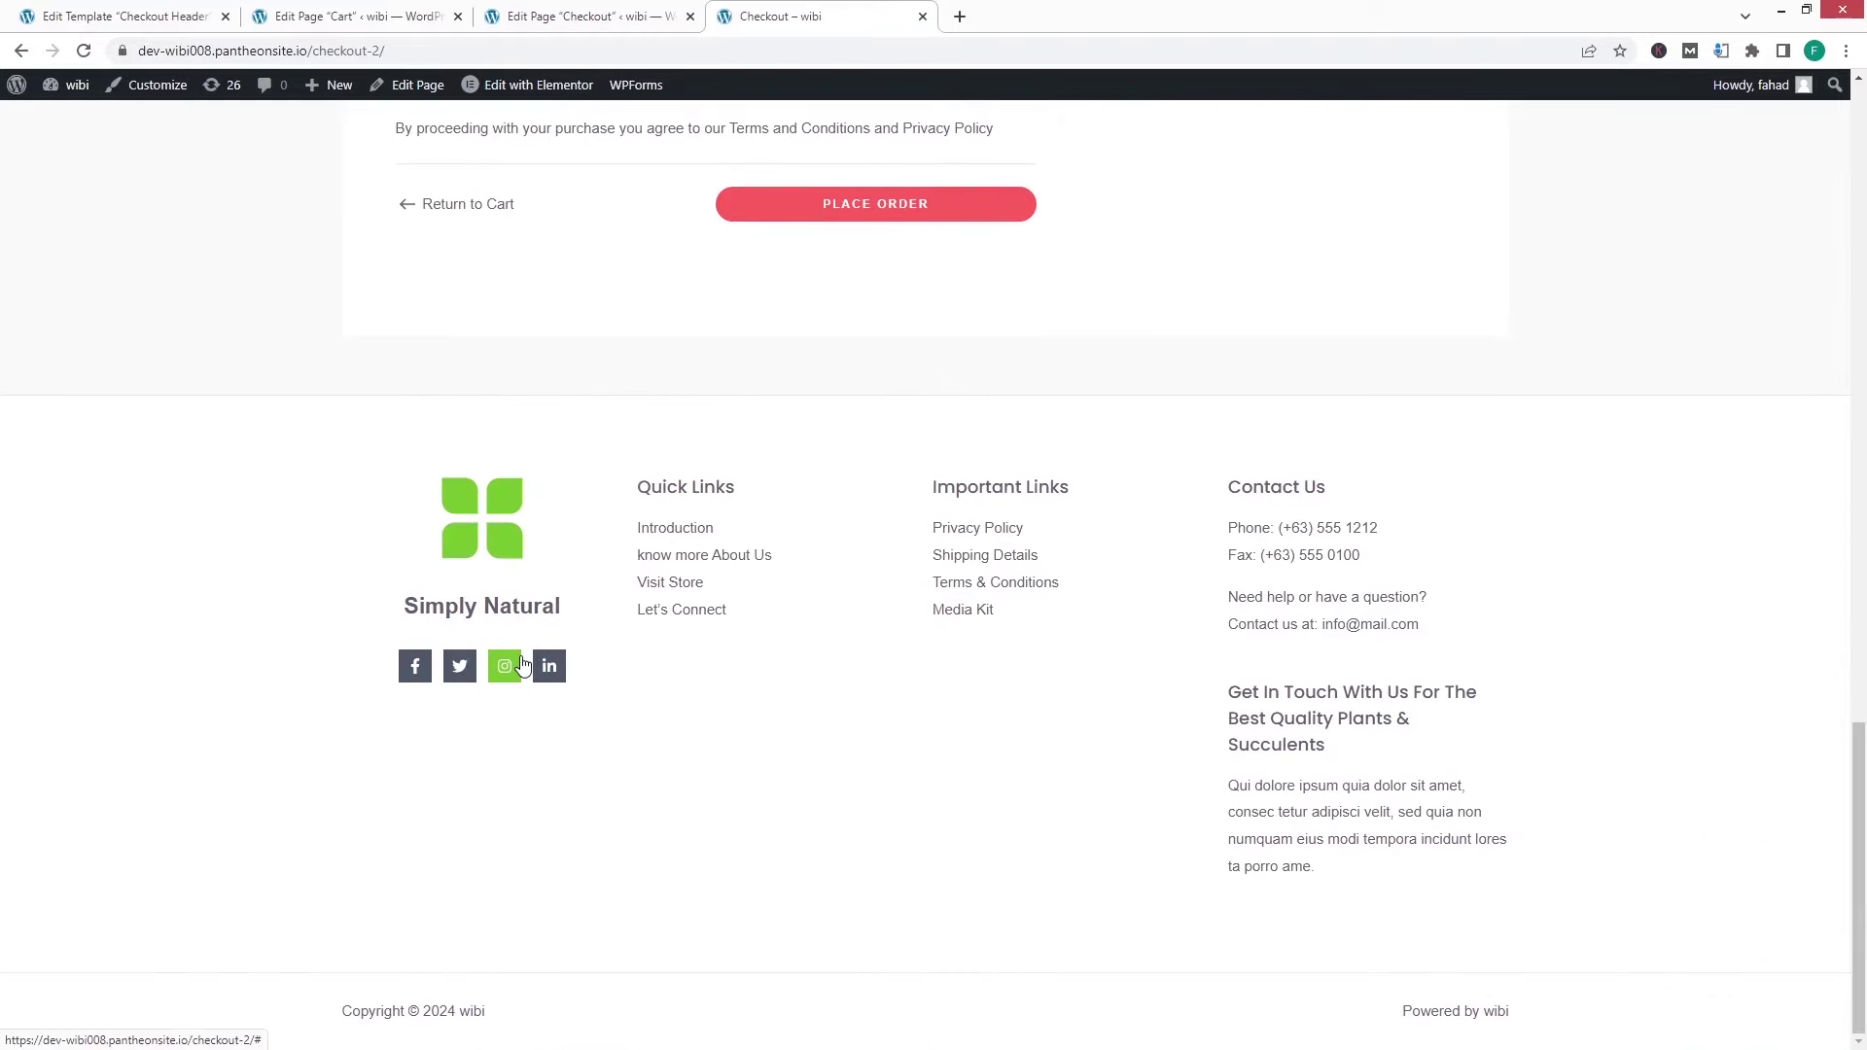
pyautogui.scroll(2, 607, 439)
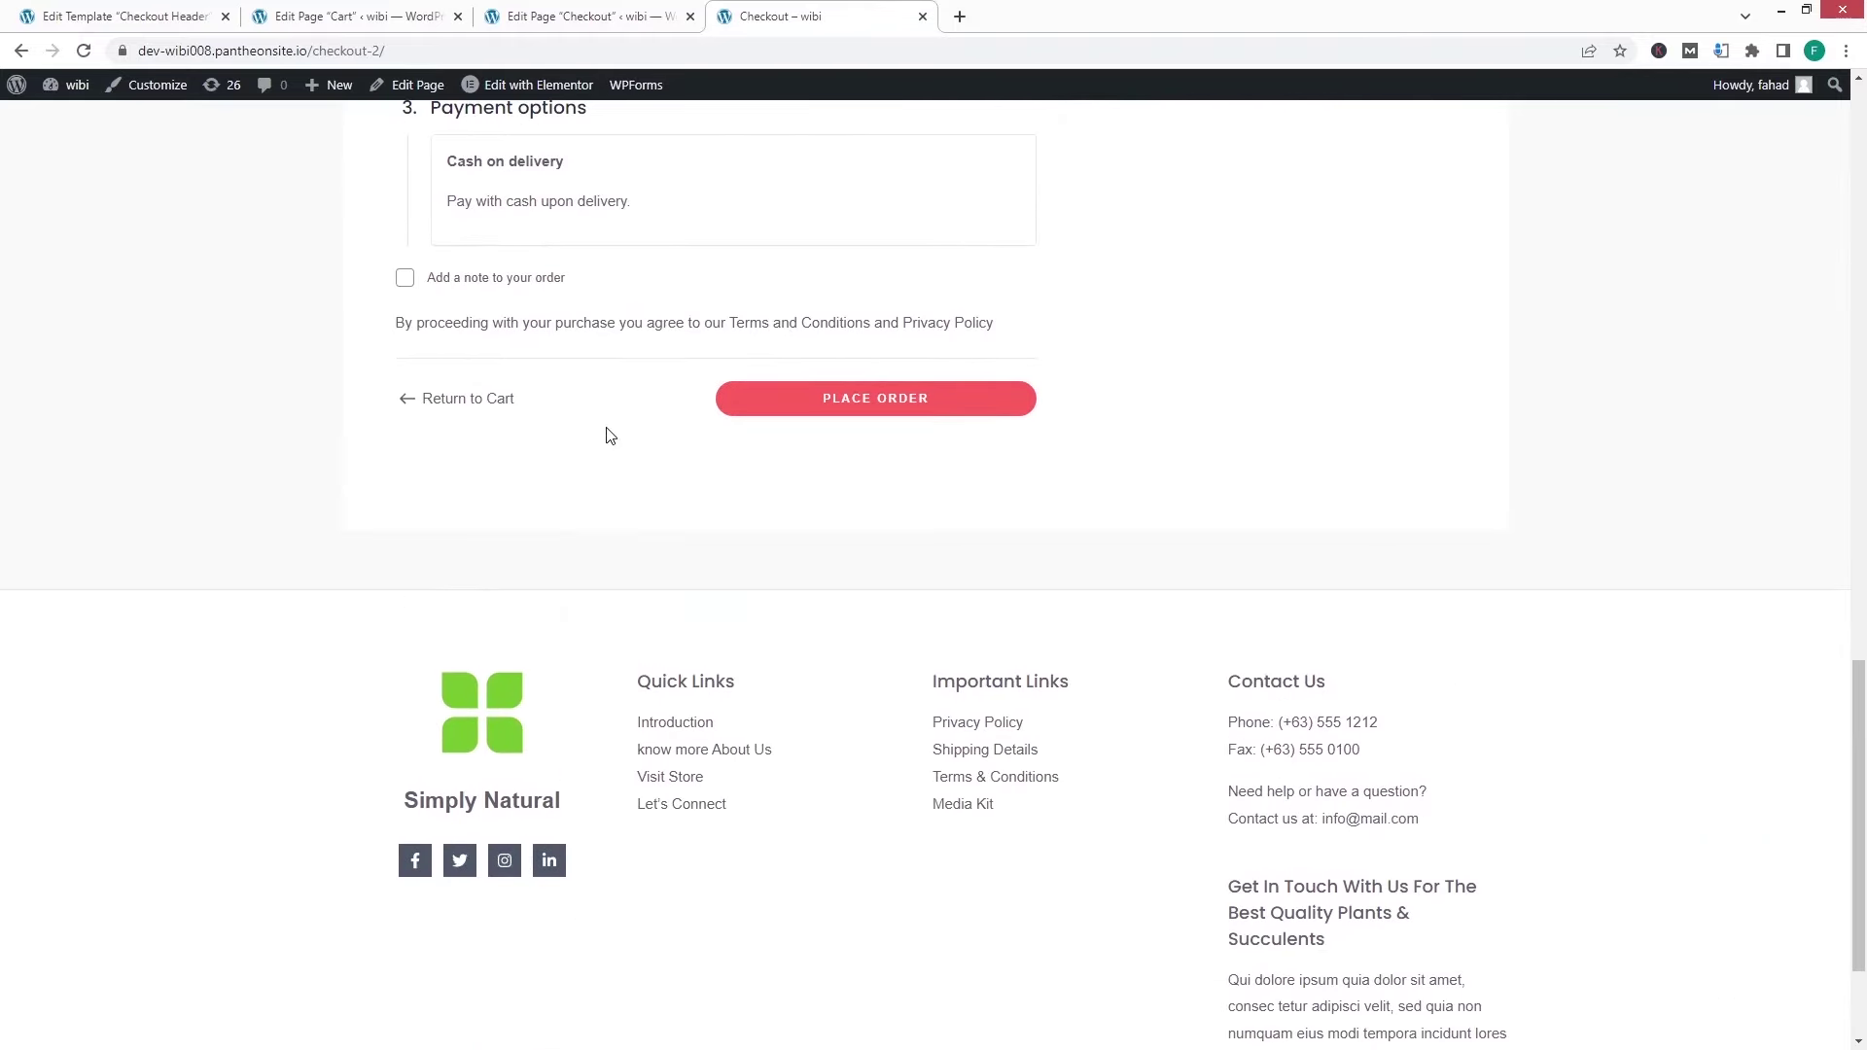
pyautogui.scroll(4, 613, 447)
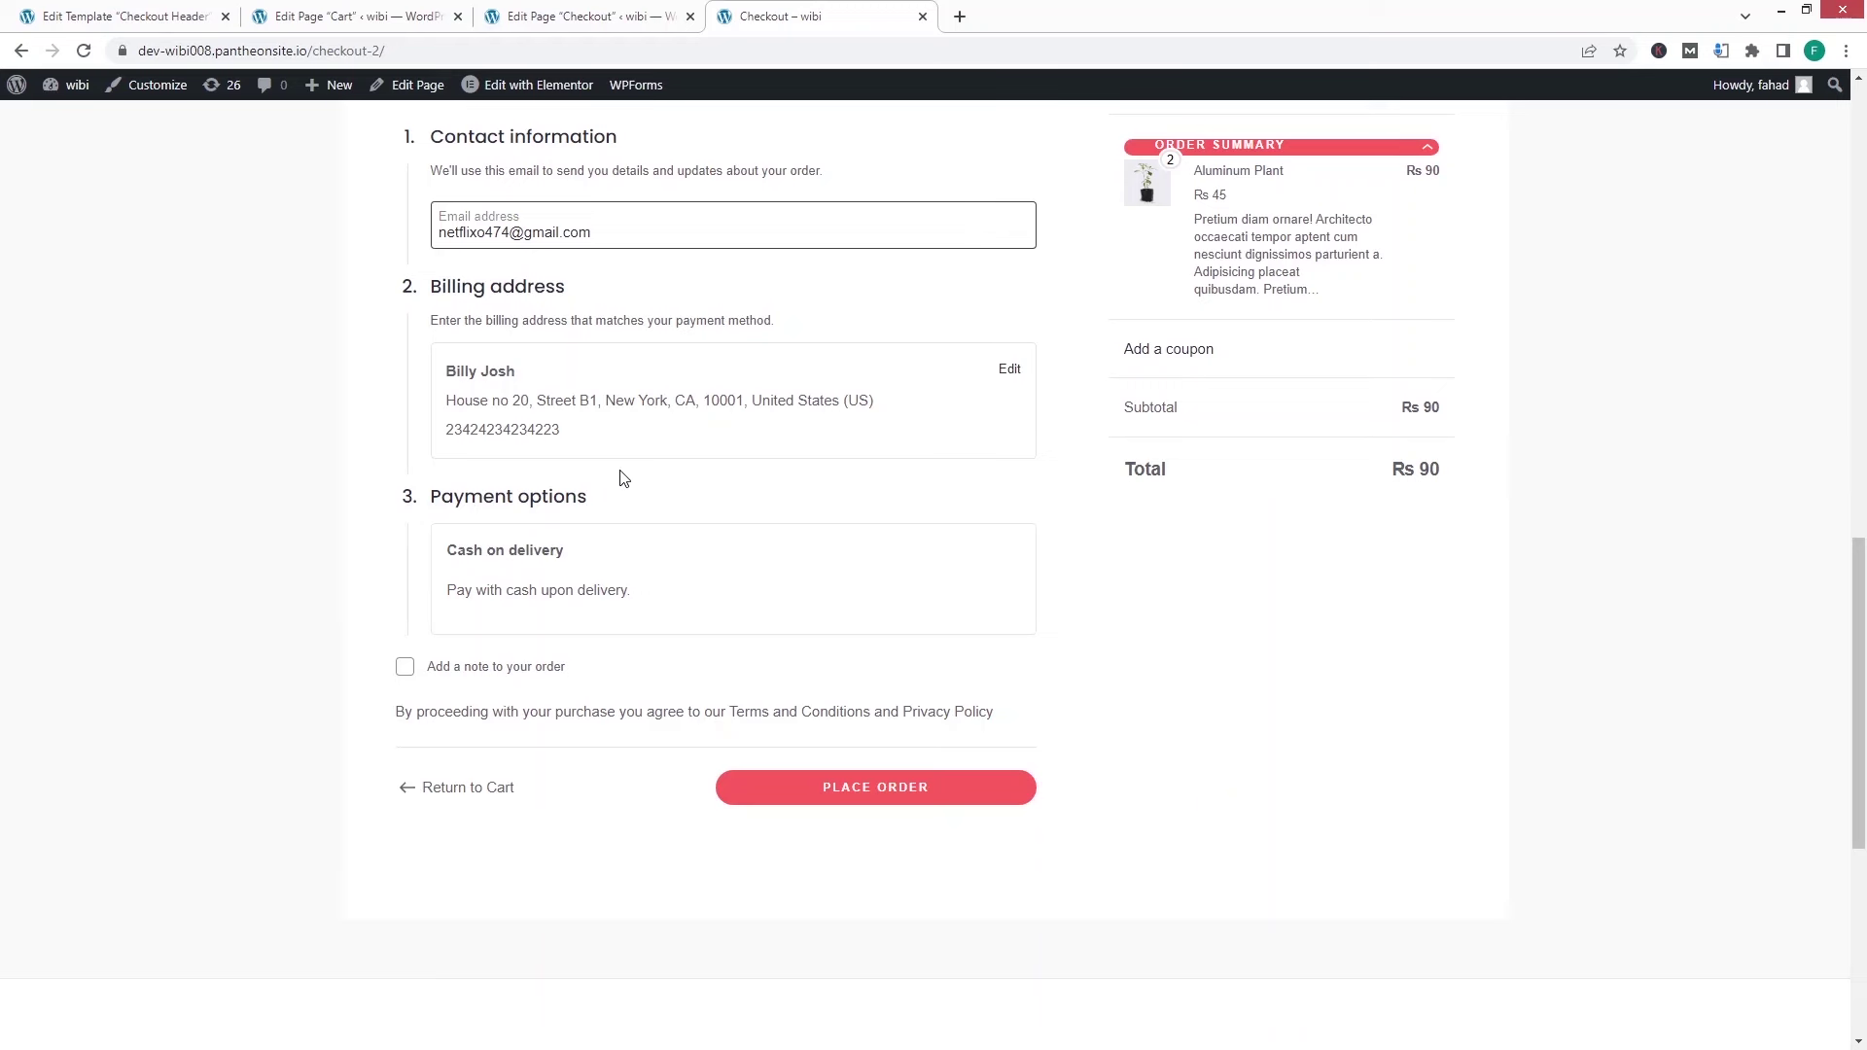
pyautogui.click(165, 87)
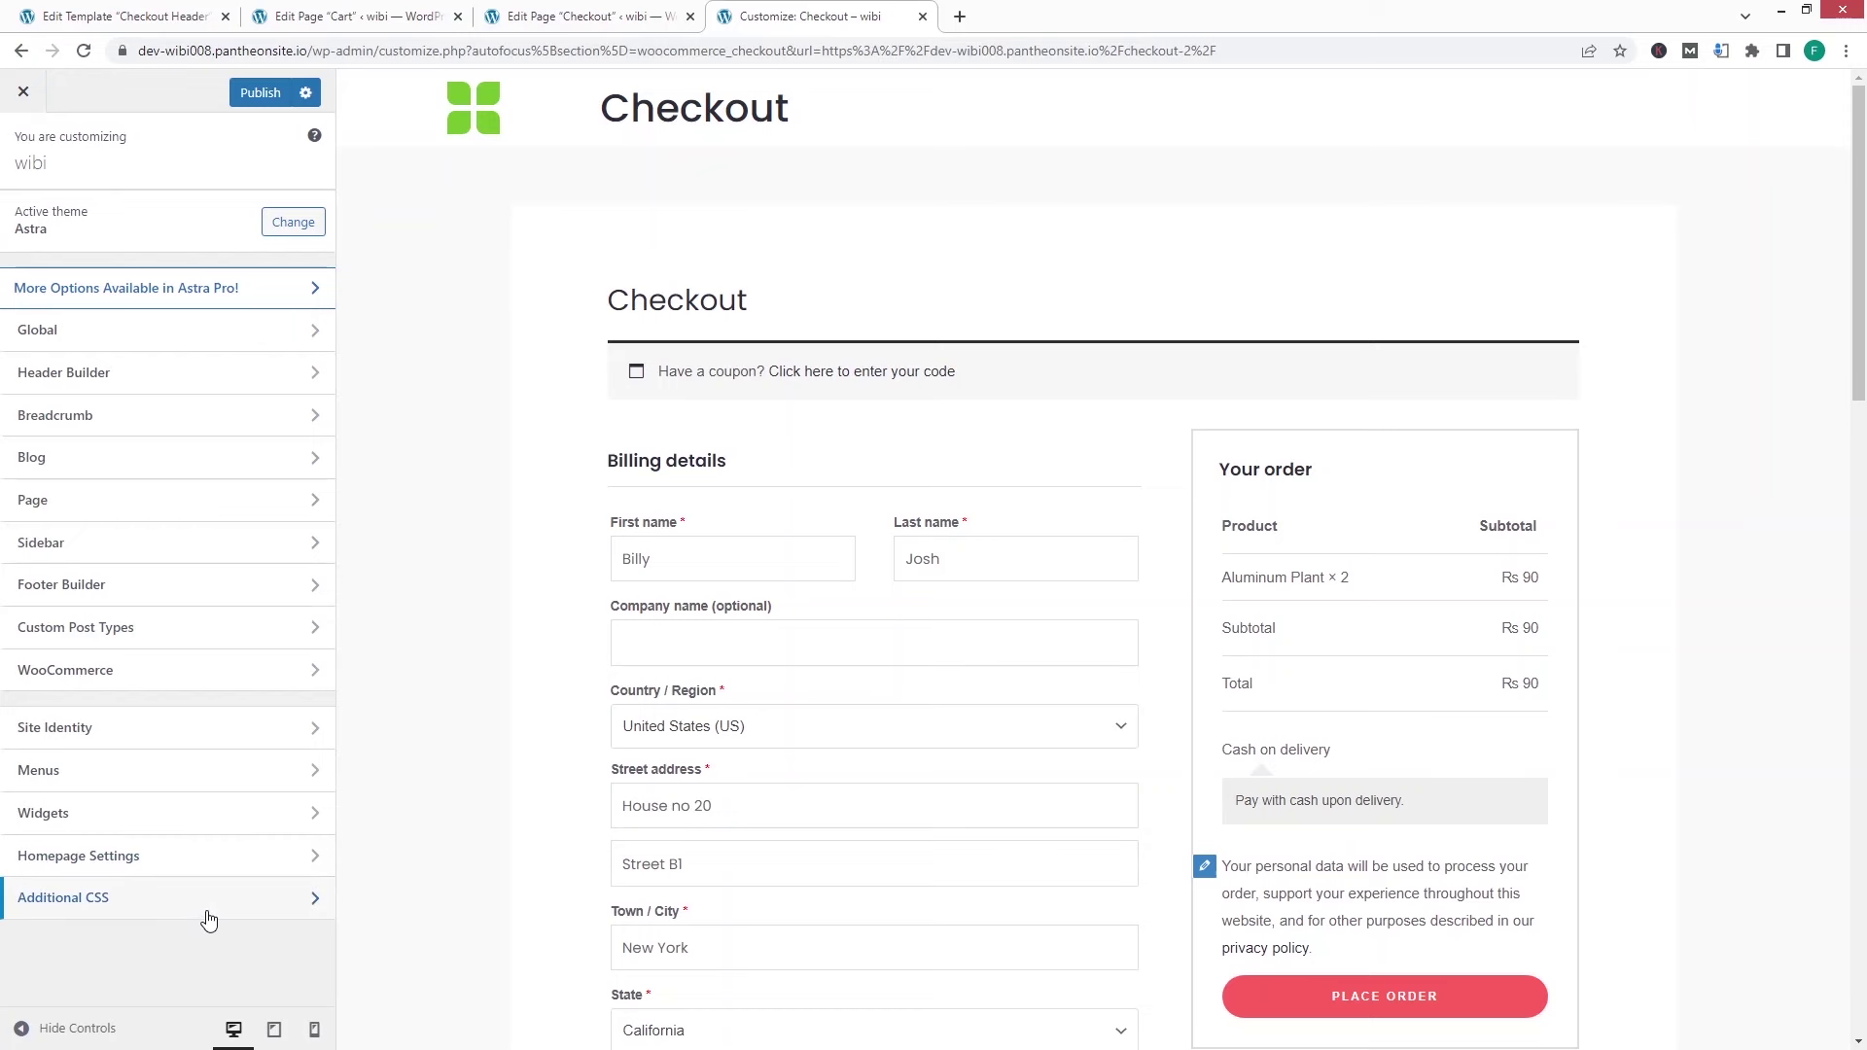
pyautogui.click(306, 899)
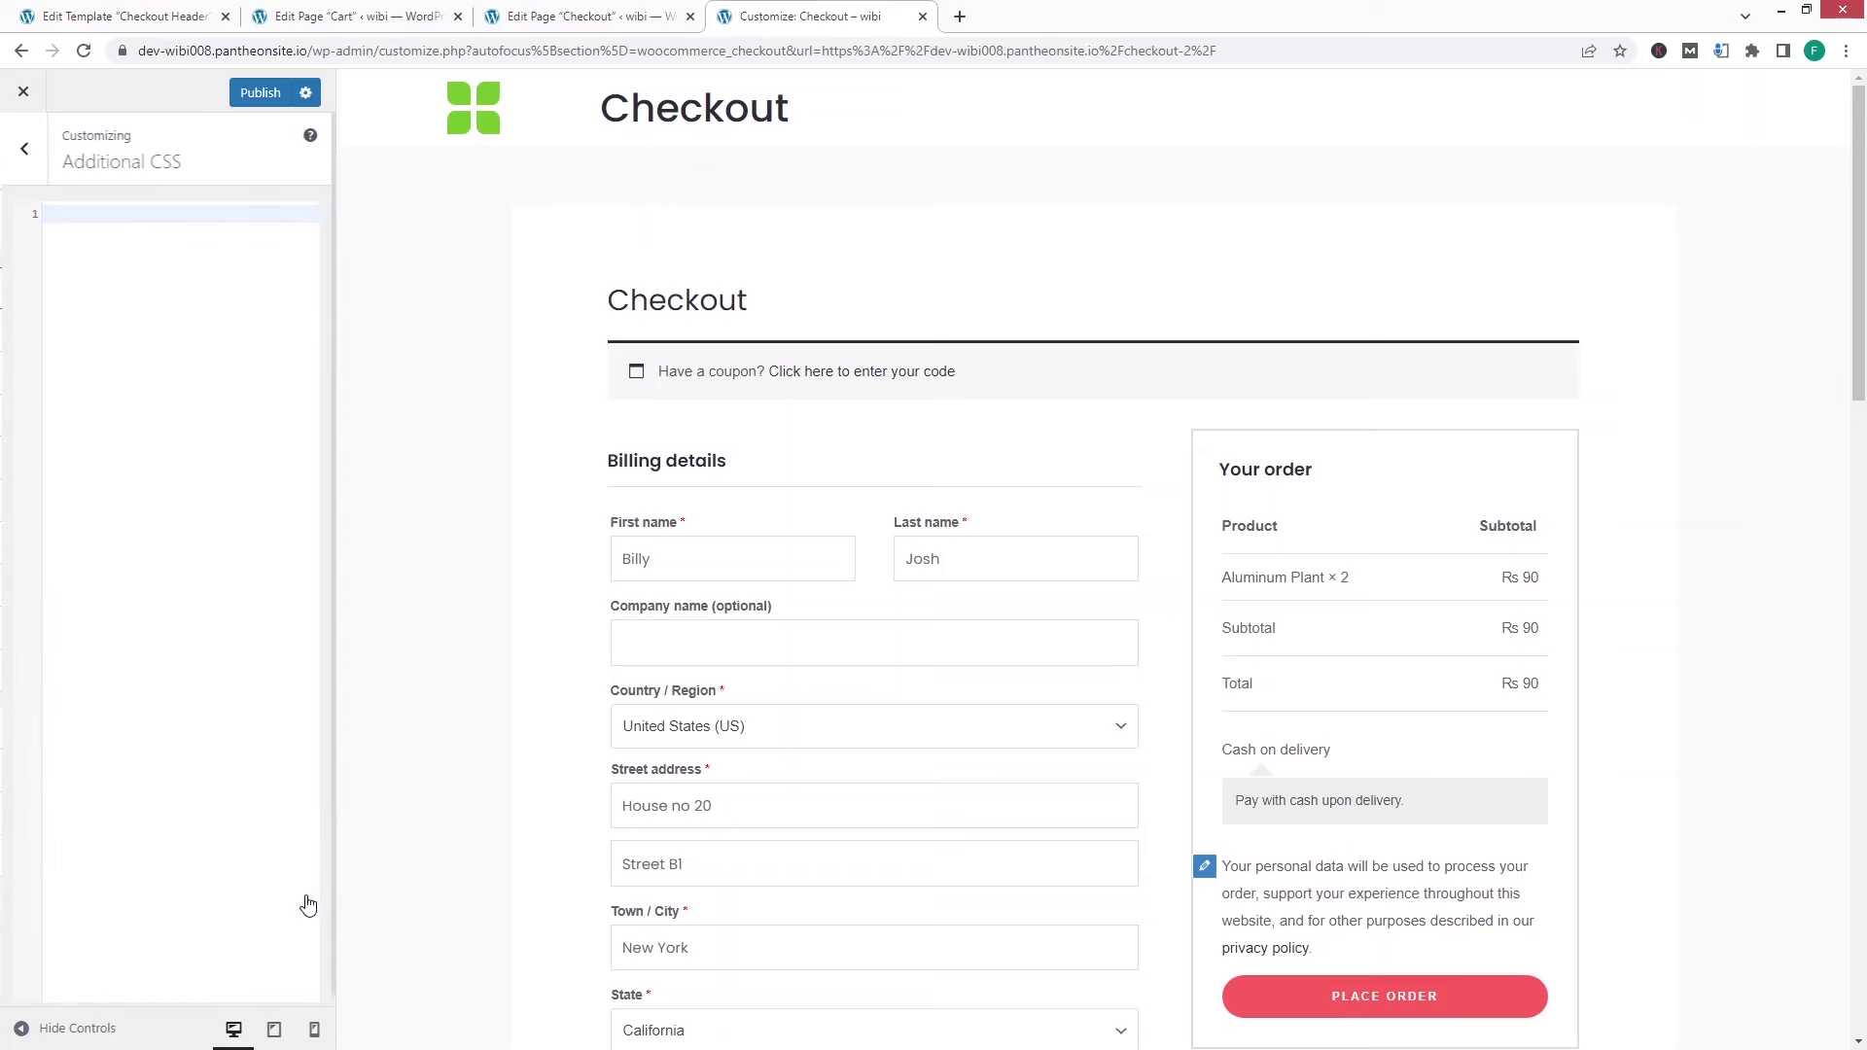